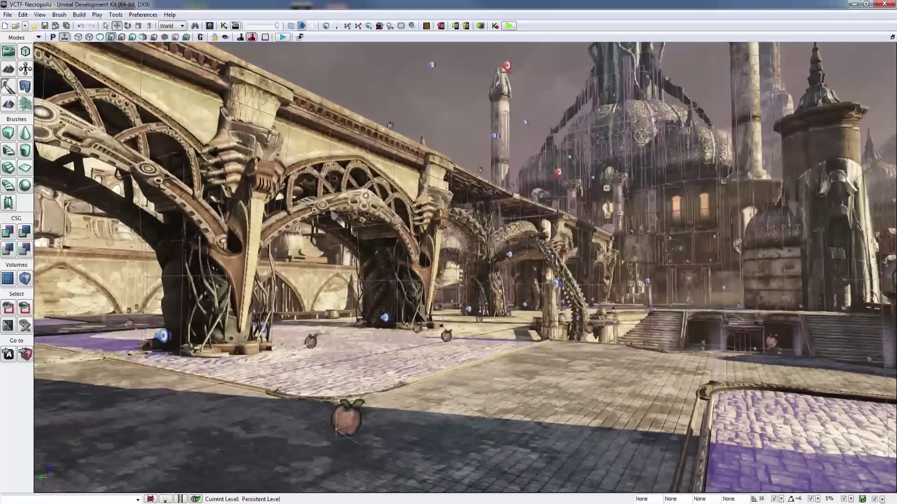
# Tour the level's bridge arches, tentacle and sunken pool in the perspective view
pyautogui.moveTo(465, 267); pyautogui.dragTo(523, 268, button='right')
pyautogui.press('w')
pyautogui.moveTo(465, 268); pyautogui.dragTo(373, 294, button='right')
pyautogui.press('w')
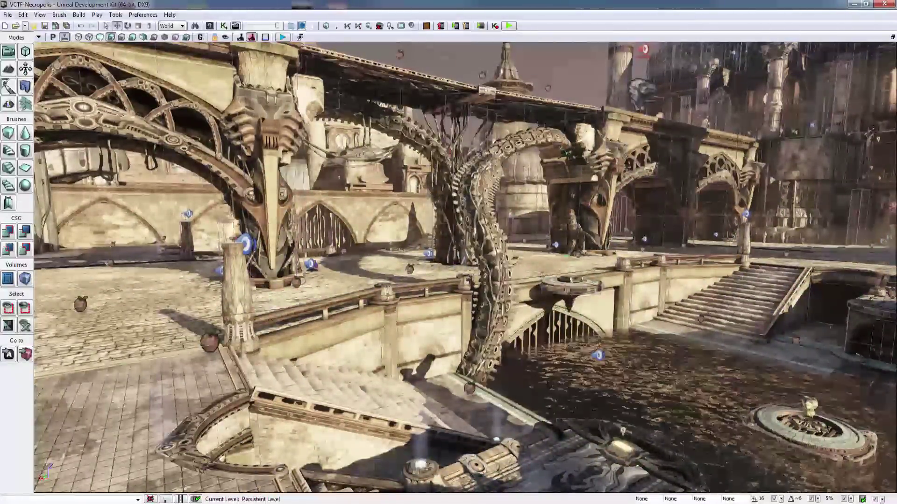
pyautogui.moveTo(465, 267); pyautogui.dragTo(535, 247, button='right')
pyautogui.press('s')
pyautogui.press('a')
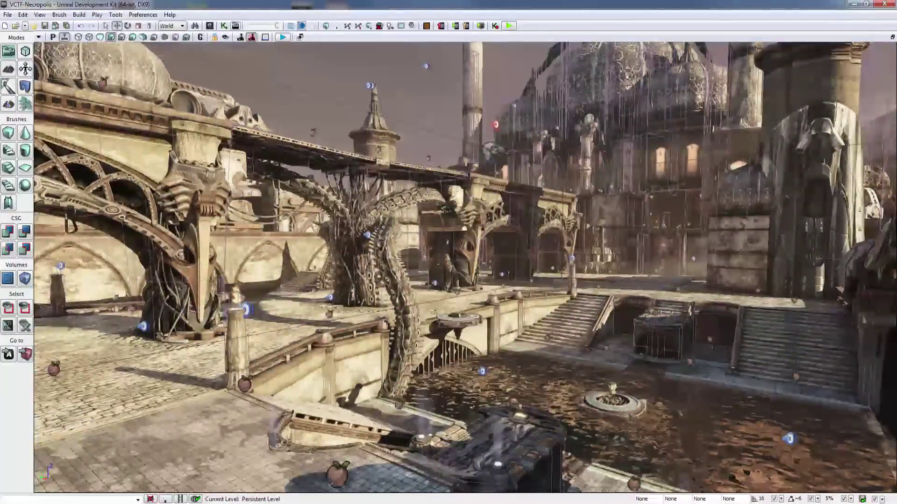
# Locate VCTF-Necropolis.udk in the UT3 maps folder and dismiss the file browser without opening a map
pyautogui.click(7, 15)
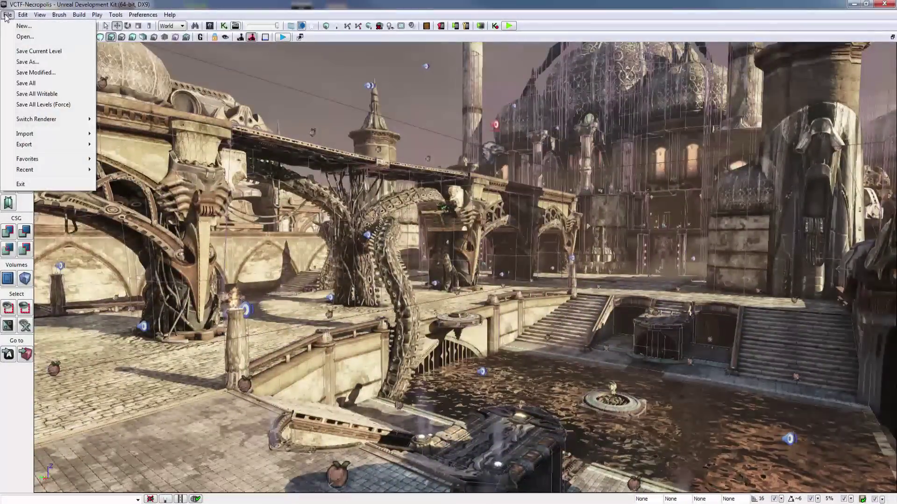
pyautogui.click(20, 40)
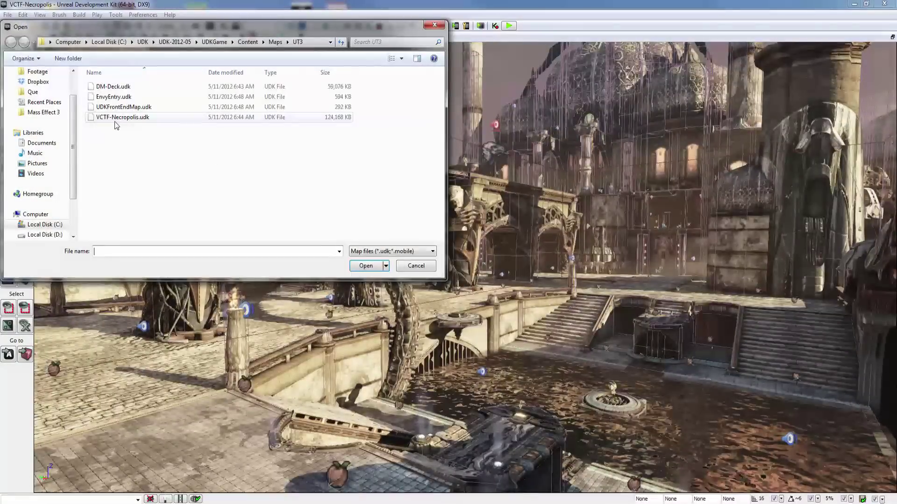
pyautogui.click(115, 120)
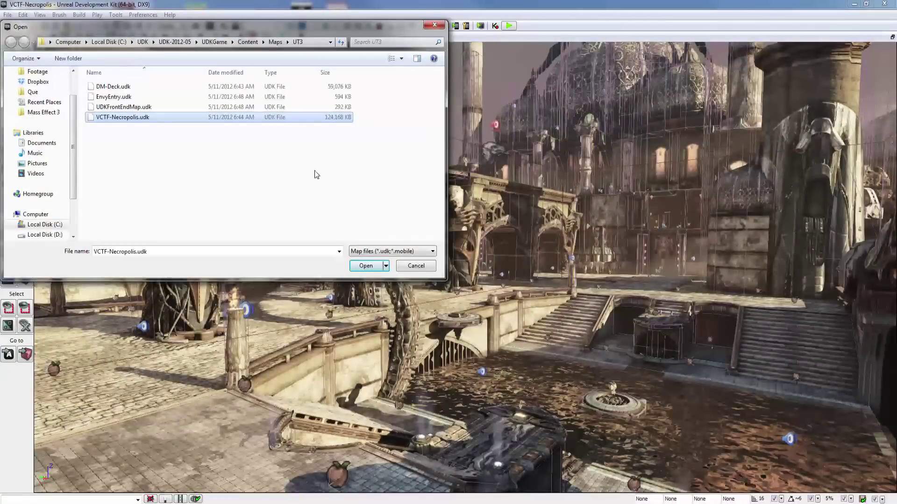
pyautogui.click(415, 267)
# Save the current level
pyautogui.moveTo(690, 309); pyautogui.dragTo(430, 297, button='right')
pyautogui.press('w')
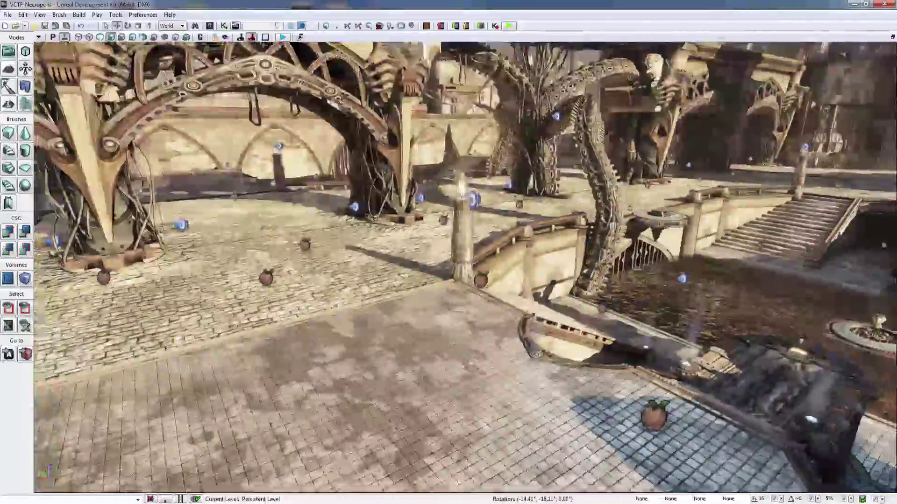
pyautogui.moveTo(465, 267); pyautogui.dragTo(475, 253, button='right')
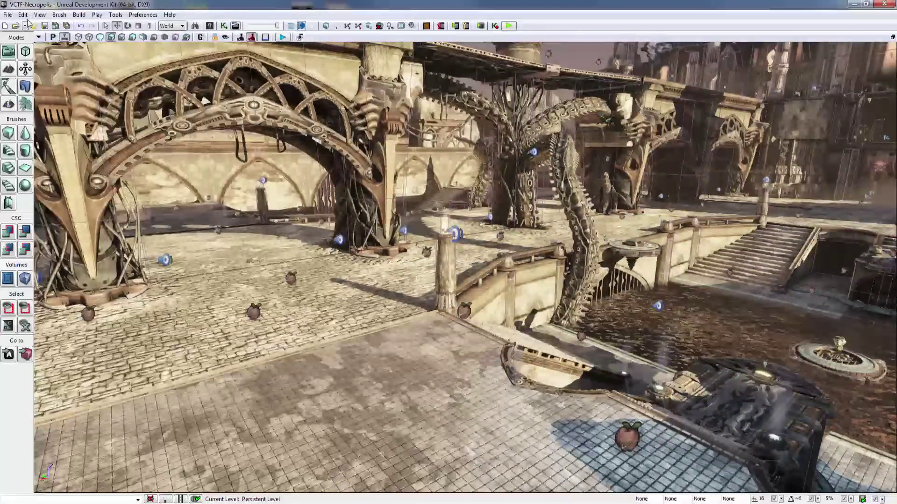
pyautogui.click(8, 15)
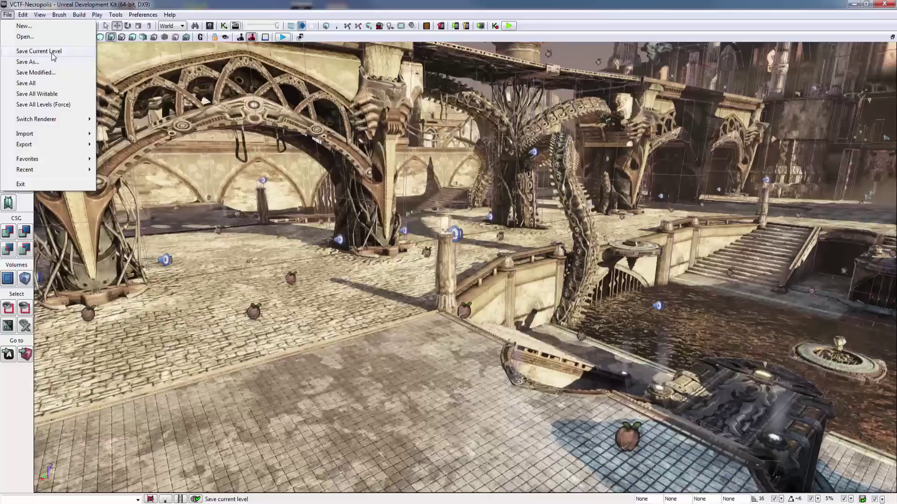
pyautogui.click(8, 15)
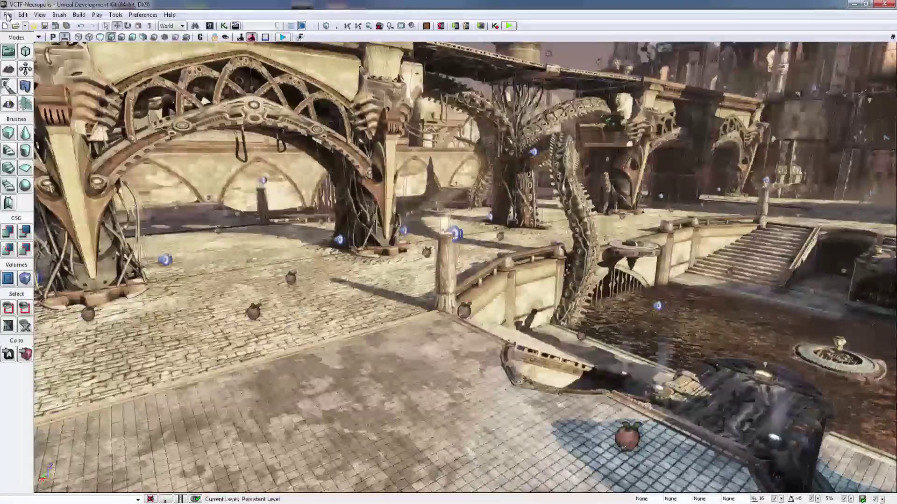
pyautogui.click(7, 15)
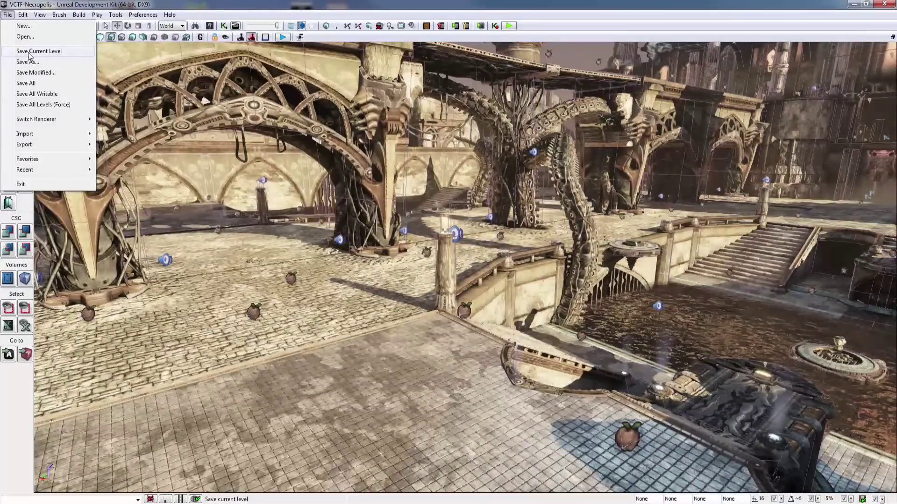
pyautogui.click(29, 51)
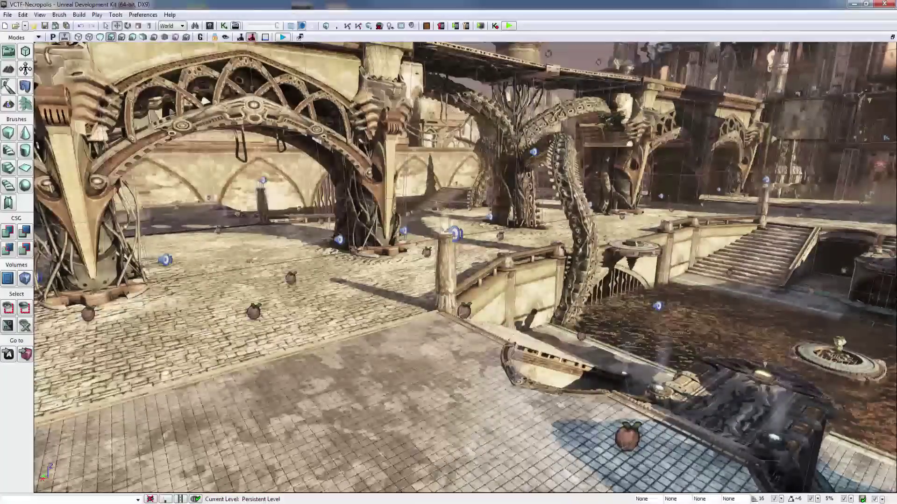
# Examine the file commands for saving, switching renderer, importing, exporting, favorites and recent maps
pyautogui.click(8, 15)
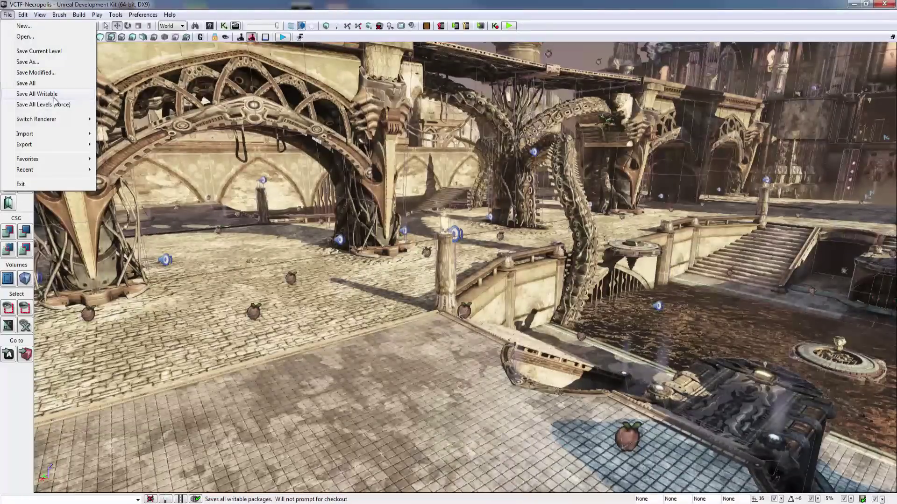
pyautogui.moveTo(58, 120)
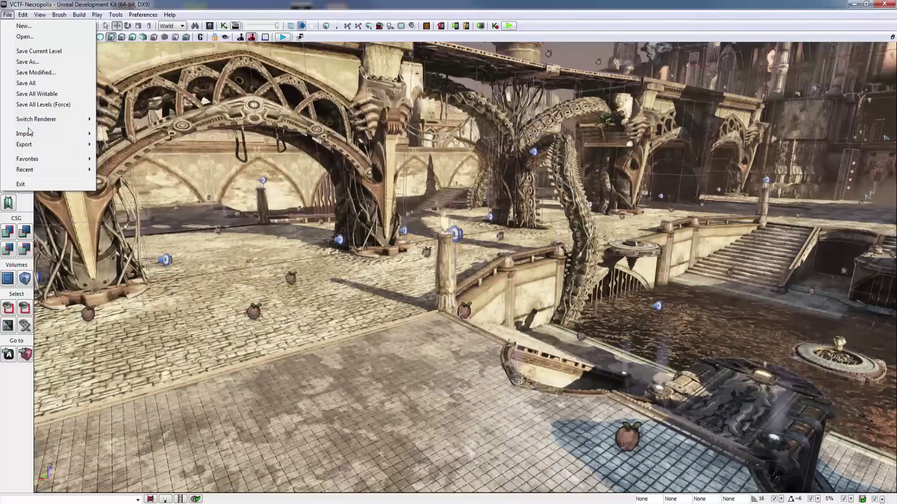
pyautogui.moveTo(40, 148)
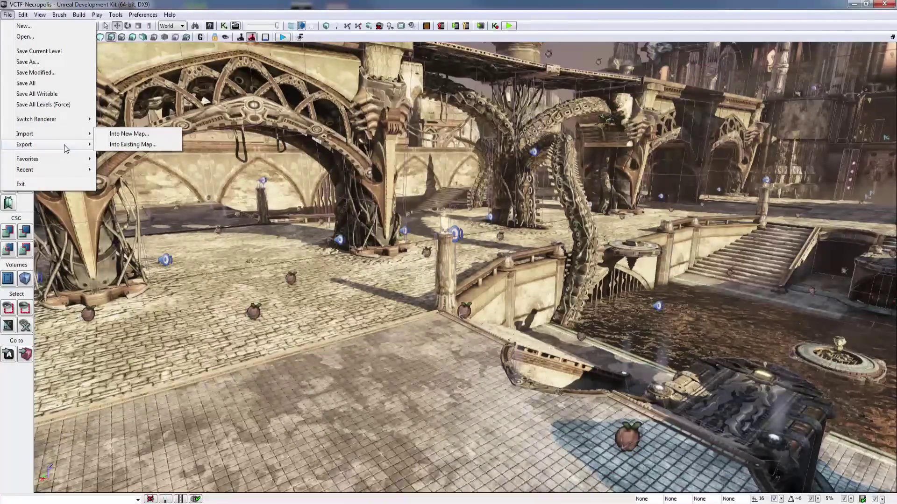
pyautogui.moveTo(43, 15)
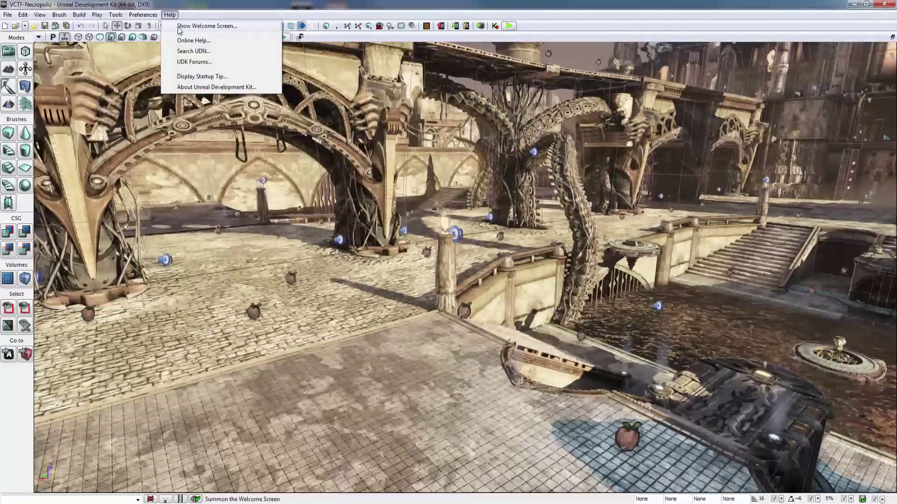
pyautogui.moveTo(8, 15)
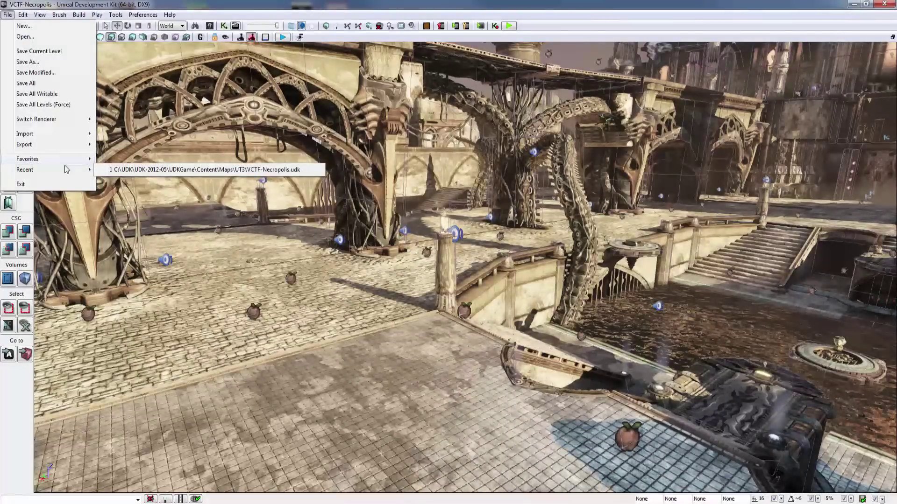
pyautogui.moveTo(73, 171)
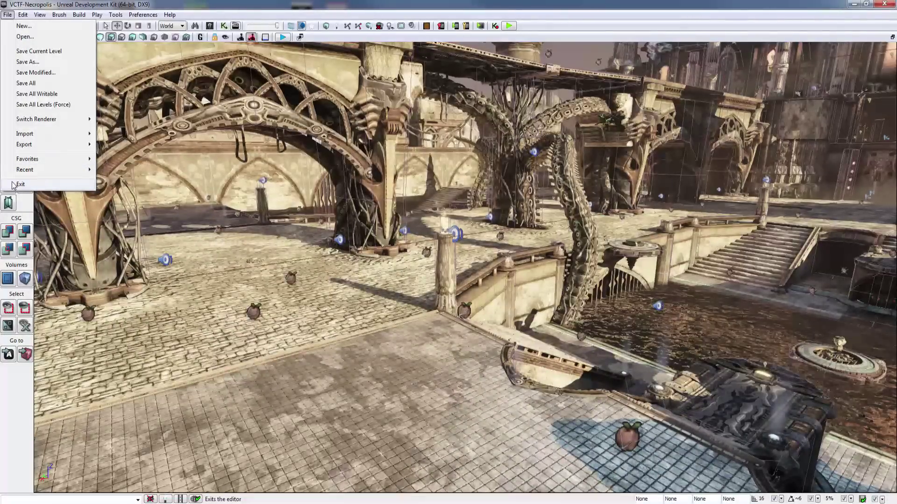
pyautogui.click(7, 17)
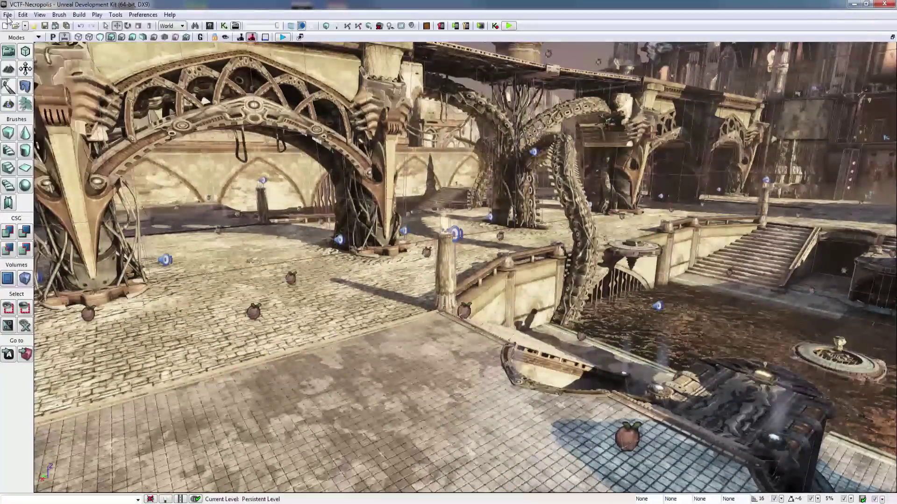
# Examine the editing commands for undo, transform modes, clipboard operations and actor selection
pyautogui.click(24, 15)
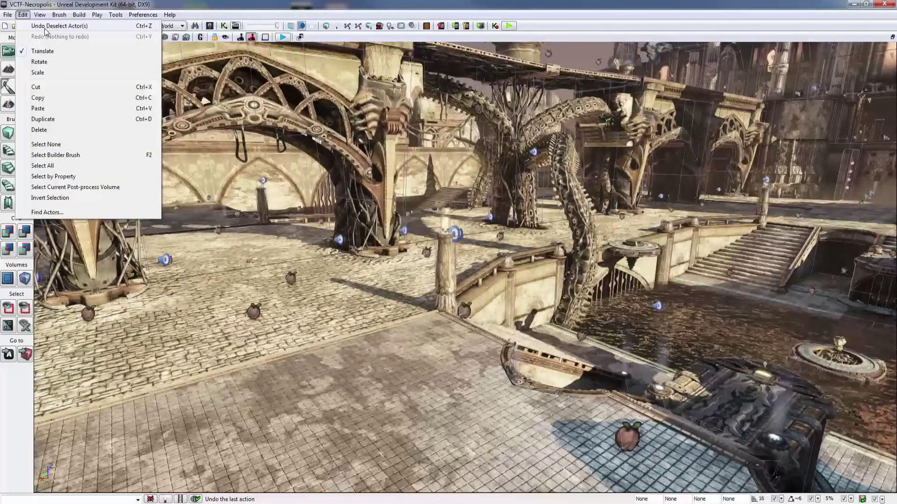
pyautogui.moveTo(327, 234); pyautogui.dragTo(444, 164)
pyautogui.moveTo(444, 164); pyautogui.dragTo(301, 112, button='right')
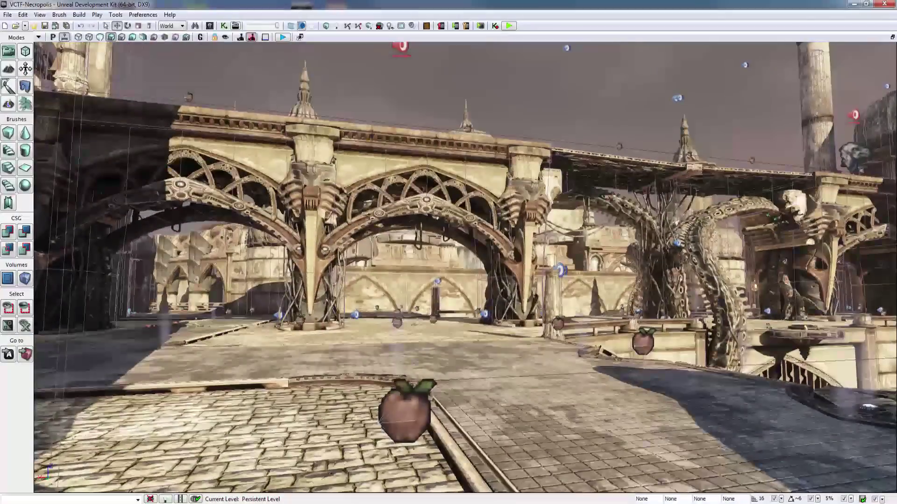
pyautogui.click(23, 14)
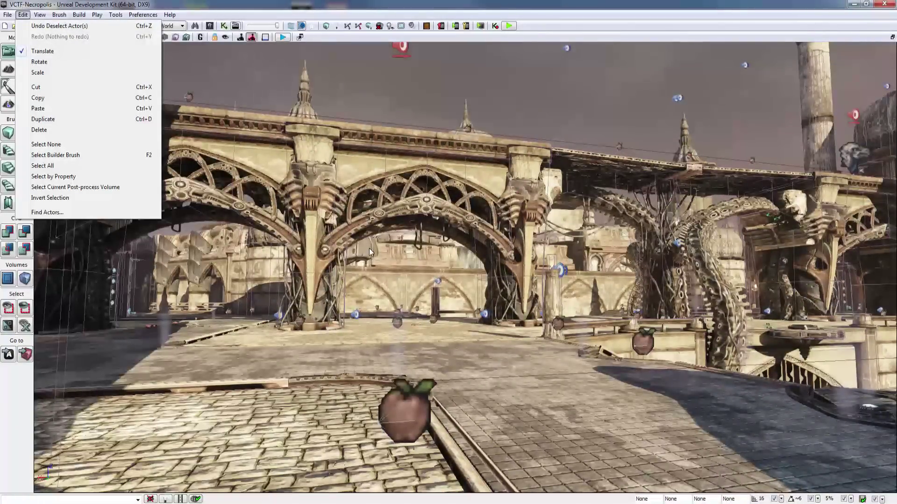
# Try moving the stone column beside the stairs across the plaza along its axes, and clear the selection
pyautogui.moveTo(474, 329); pyautogui.dragTo(468, 328, button='right')
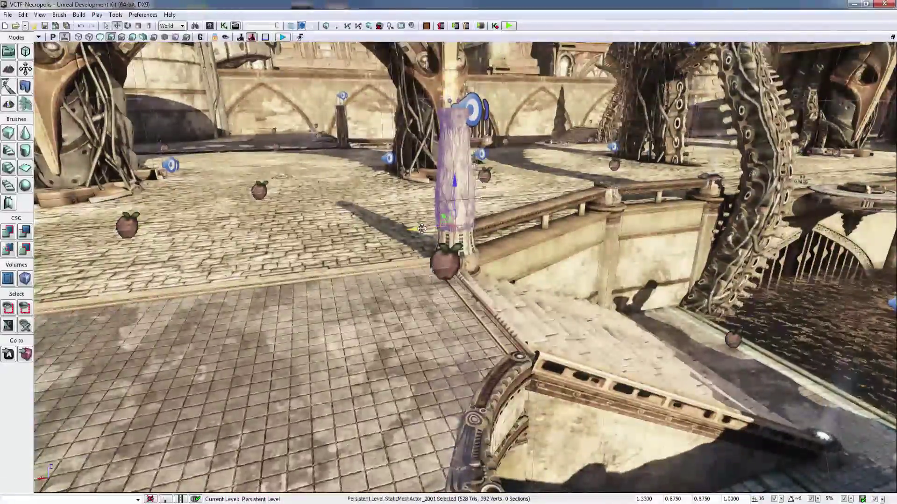
pyautogui.moveTo(422, 229); pyautogui.dragTo(145, 254)
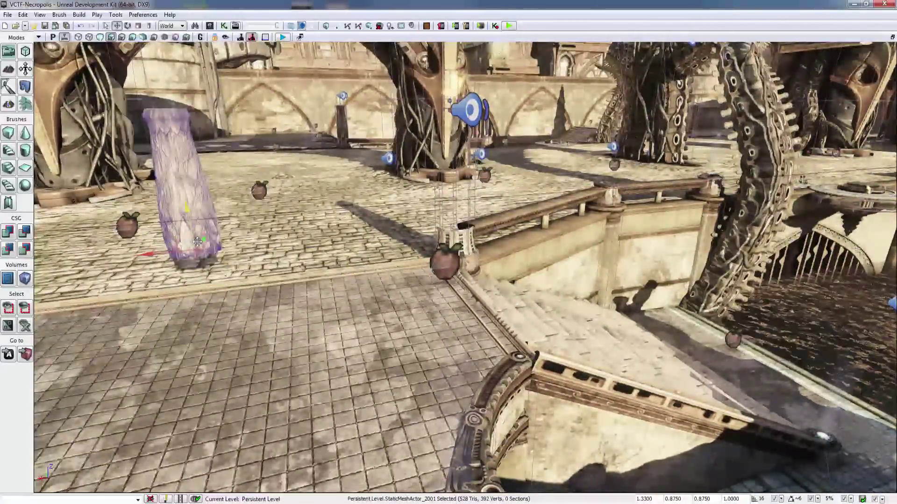
pyautogui.moveTo(204, 231); pyautogui.dragTo(220, 194)
pyautogui.moveTo(204, 240); pyautogui.dragTo(398, 223)
pyautogui.moveTo(411, 229); pyautogui.dragTo(383, 190, button='right')
pyautogui.press('Escape')
# Activate Translate mode and select the stone column at the end of the stair railing
pyautogui.click(23, 15)
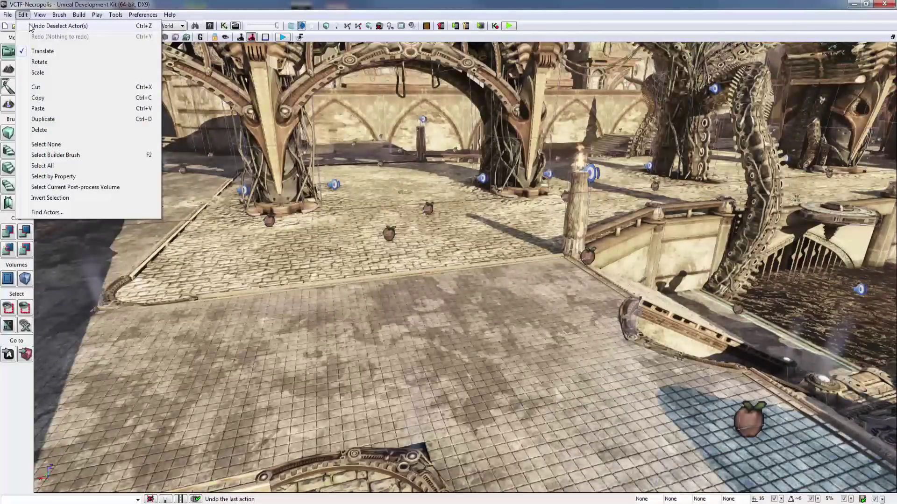
pyautogui.click(49, 51)
pyautogui.moveTo(465, 267); pyautogui.dragTo(481, 259, button='right')
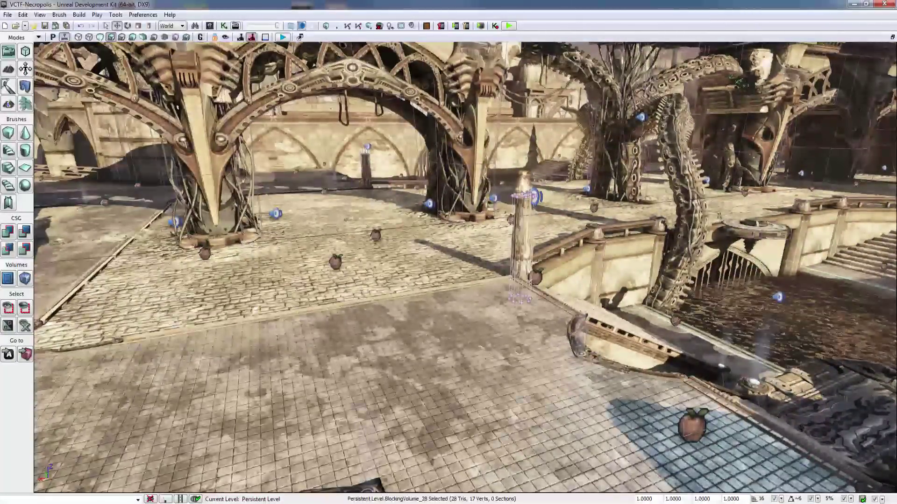
pyautogui.click(420, 225)
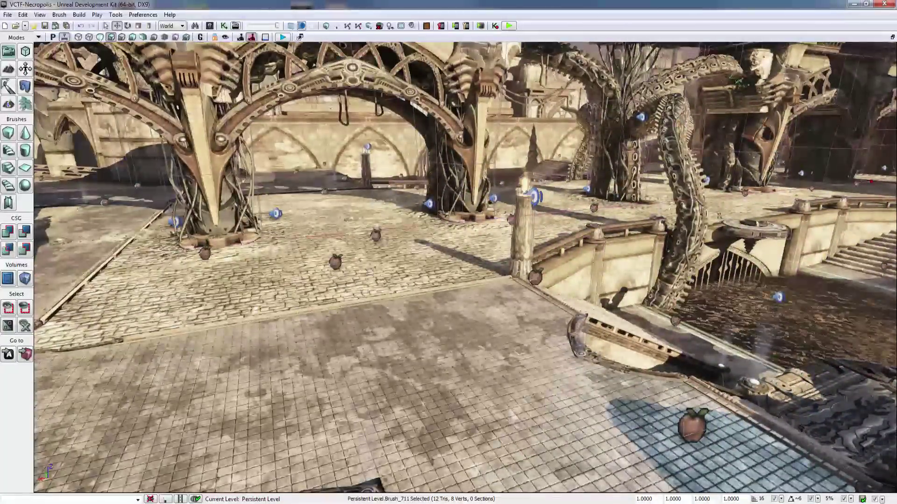
# Switch to Rotate mode and rotate the selected column about 5.63° around one horizontal axis and about -62° around its vertical axis
pyautogui.click(23, 14)
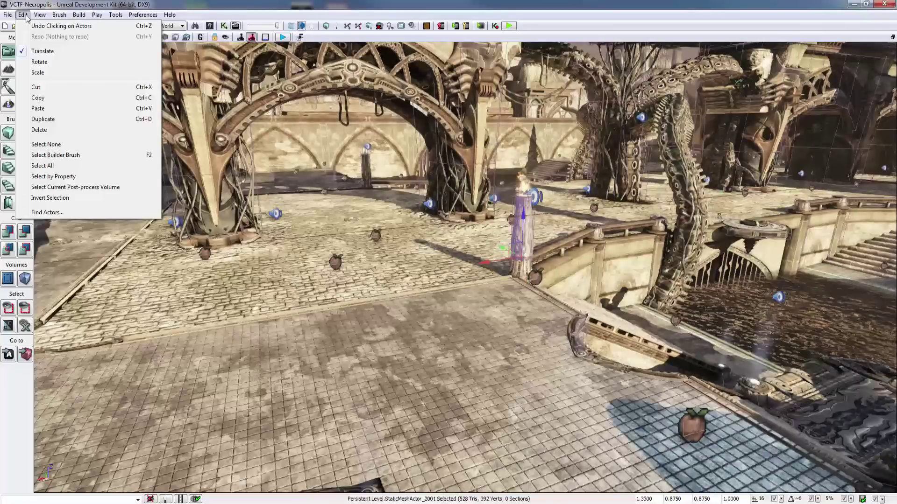
pyautogui.click(40, 61)
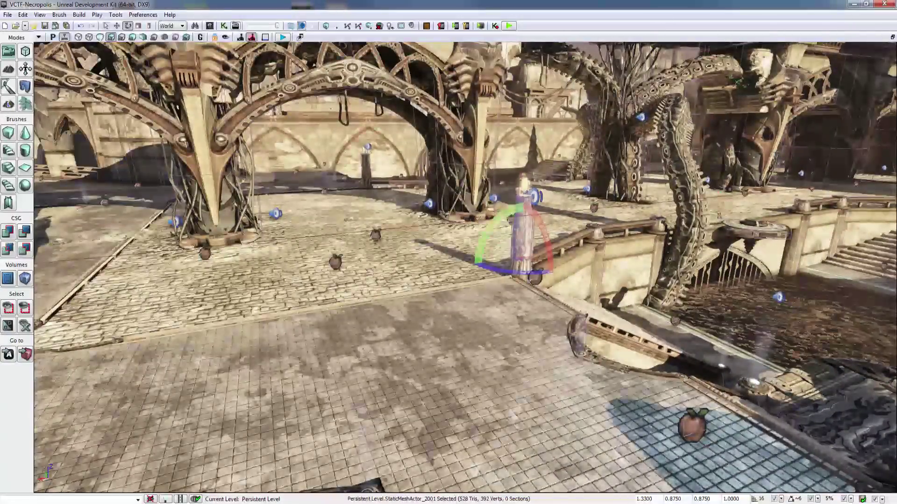
pyautogui.moveTo(538, 218); pyautogui.dragTo(548, 236)
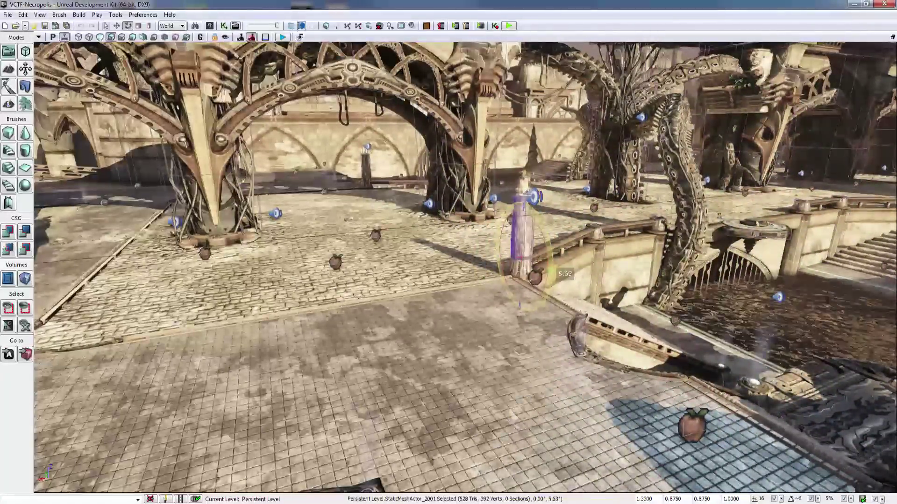
pyautogui.moveTo(551, 273); pyautogui.dragTo(555, 245)
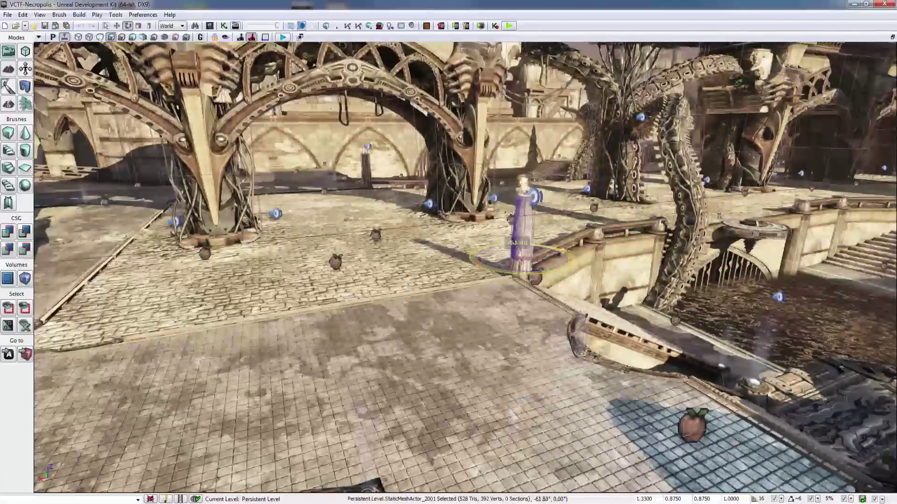
pyautogui.moveTo(571, 280); pyautogui.dragTo(565, 281)
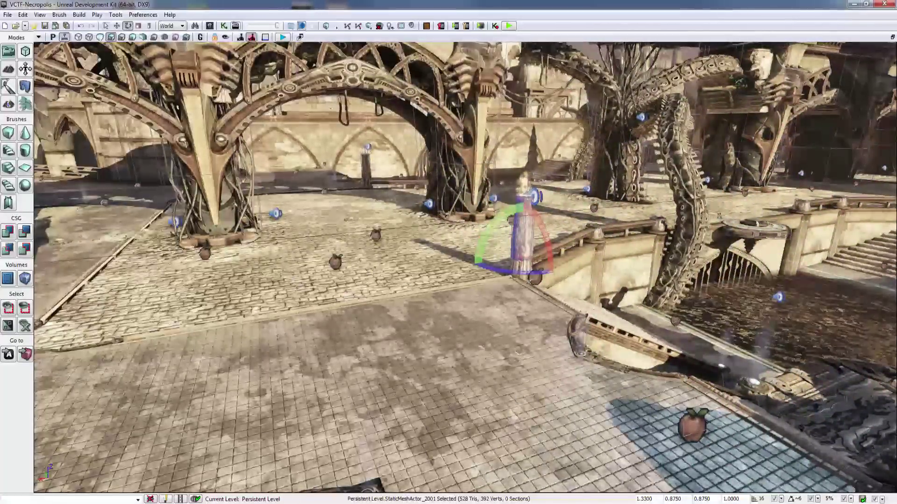
# Switch to Scale mode and enlarge the selected column to about 1.31 in X and Y and 1.50 in Z
pyautogui.click(23, 15)
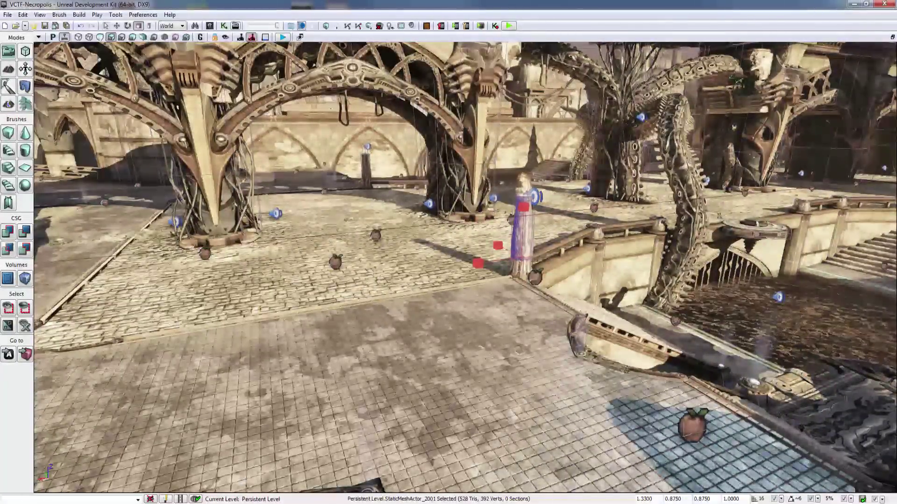
pyautogui.moveTo(465, 268); pyautogui.dragTo(485, 182, button='right')
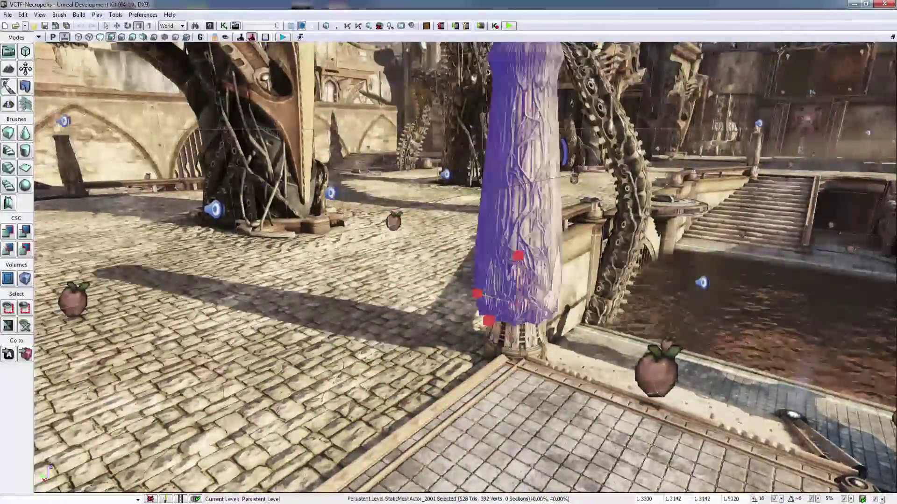
pyautogui.moveTo(518, 281); pyautogui.dragTo(517, 255)
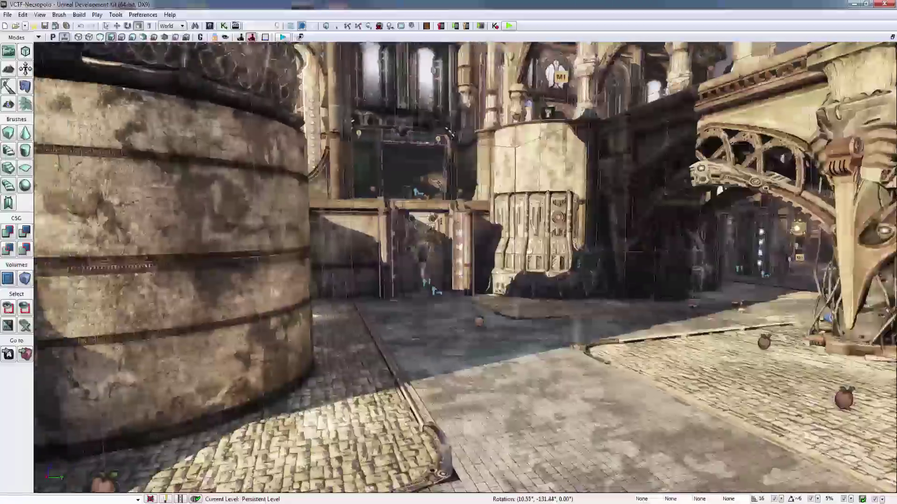
pyautogui.moveTo(465, 268); pyautogui.dragTo(516, 207, button='right')
pyautogui.press('w')
pyautogui.press('d')
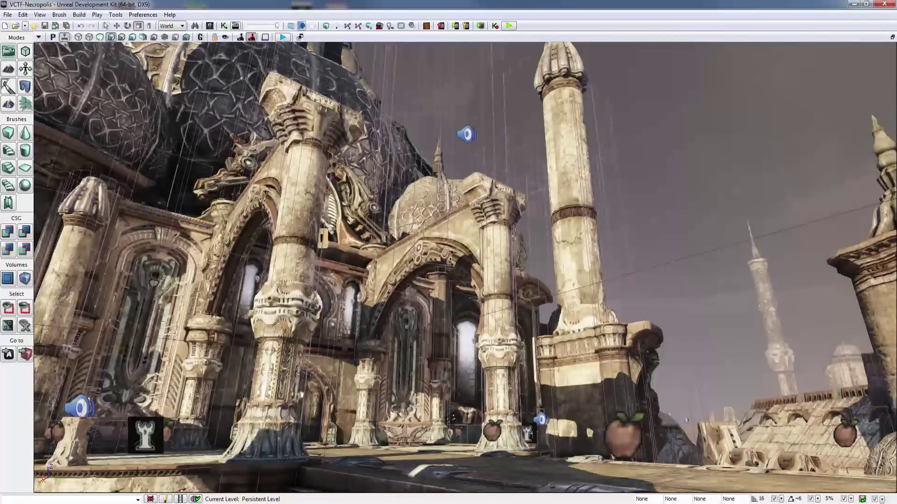
# Select the tall round tower beside the arches and clear the selection
pyautogui.click(571, 187)
pyautogui.keyDown('ctrl'); pyautogui.click(301, 197); pyautogui.keyUp('ctrl')
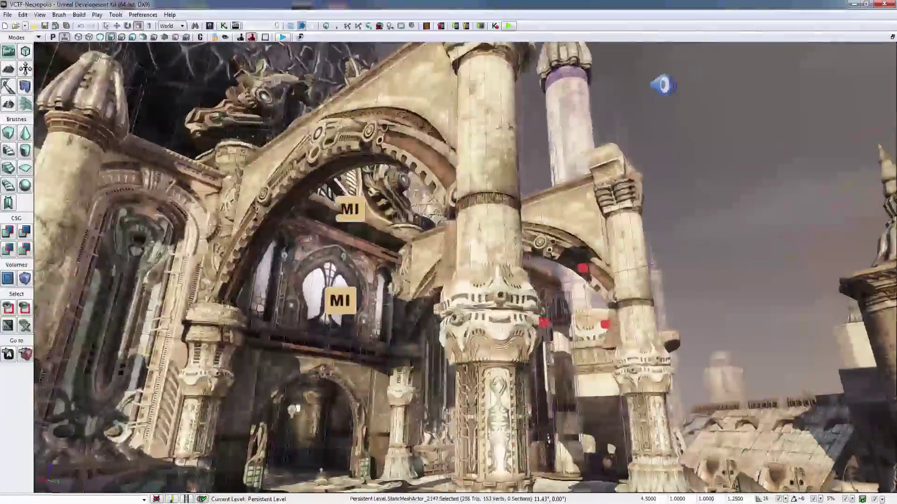
pyautogui.moveTo(465, 267); pyautogui.dragTo(540, 319, button='right')
pyautogui.click(467, 267)
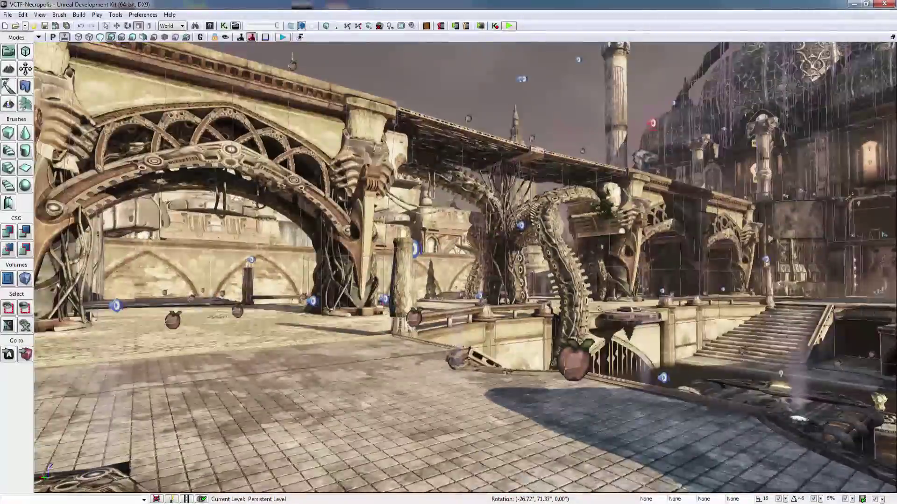
# Switch to Translate mode and select the stone column at the end of the stair railing
pyautogui.click(23, 15)
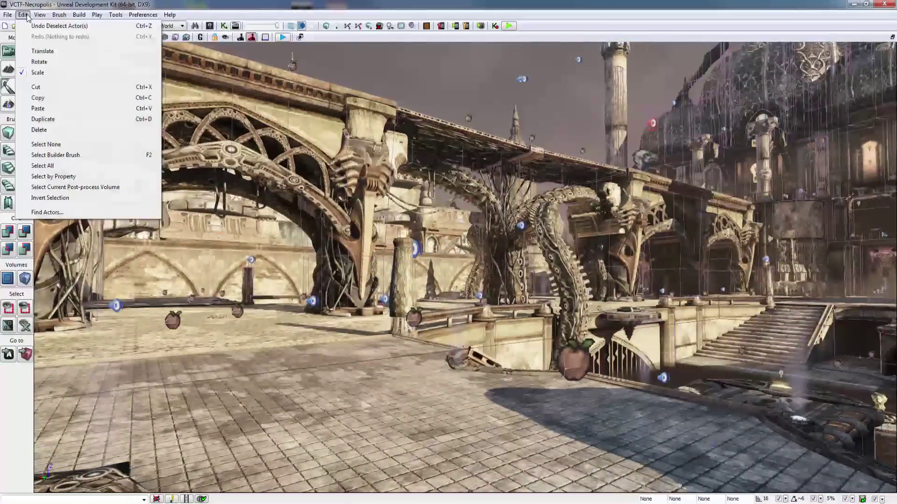
pyautogui.click(37, 61)
pyautogui.click(401, 267)
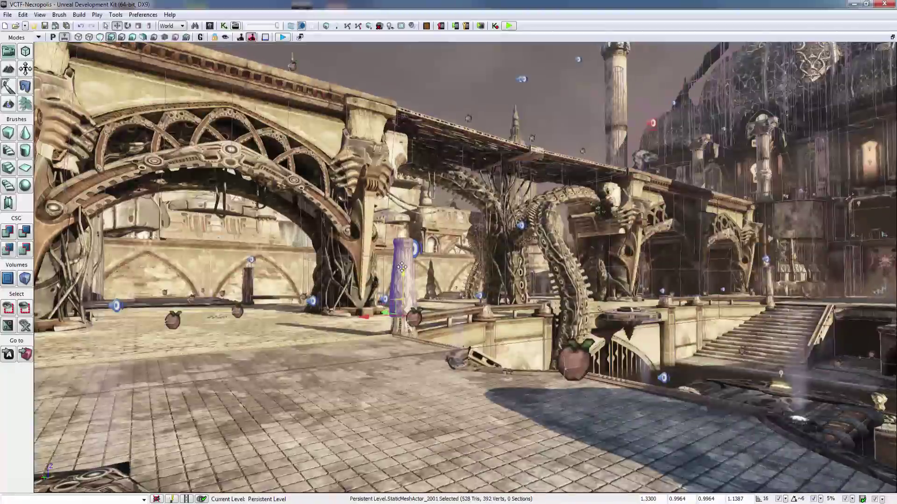
pyautogui.moveTo(401, 267); pyautogui.dragTo(360, 304, button='right')
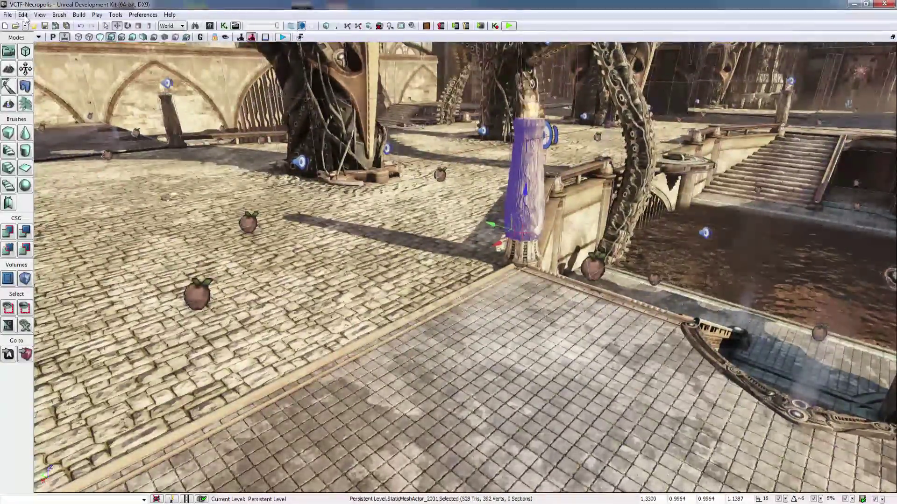
# Cut the selected stone column from the level and paste it back in place
pyautogui.click(23, 14)
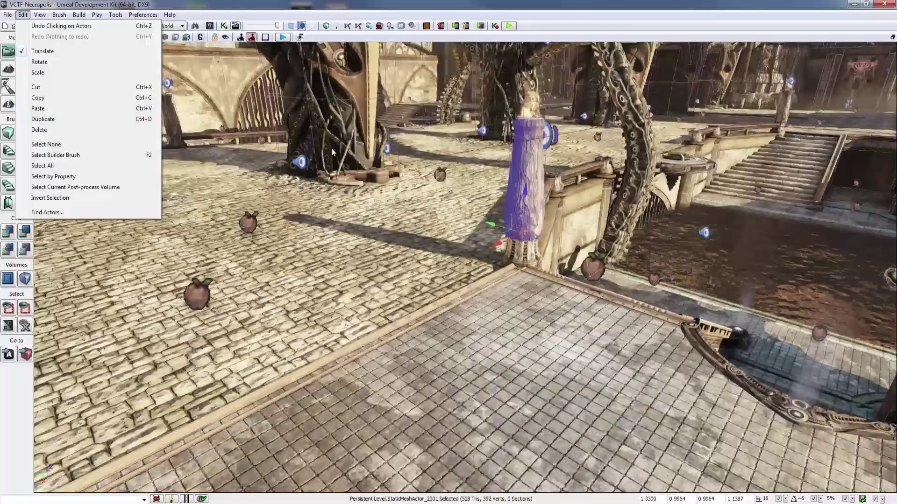
pyautogui.click(61, 88)
pyautogui.moveTo(62, 87); pyautogui.dragTo(83, 52, button='right')
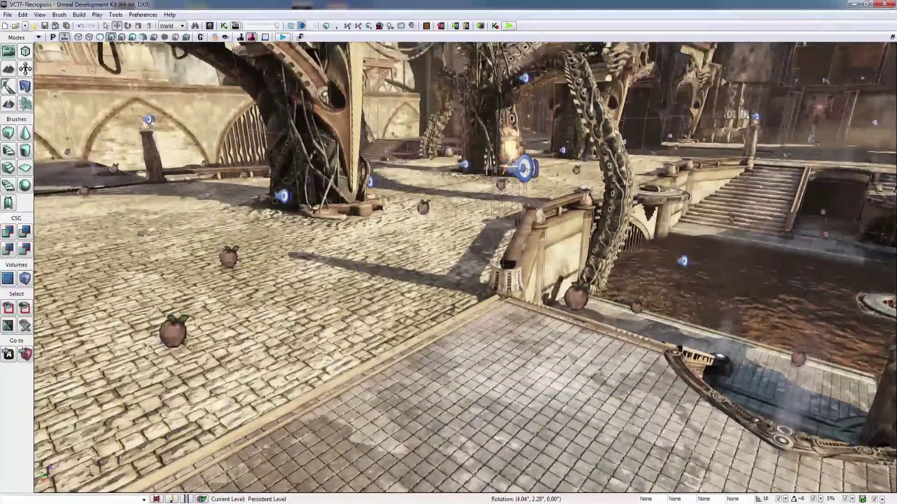
pyautogui.hotkey('ctrl', 'v')
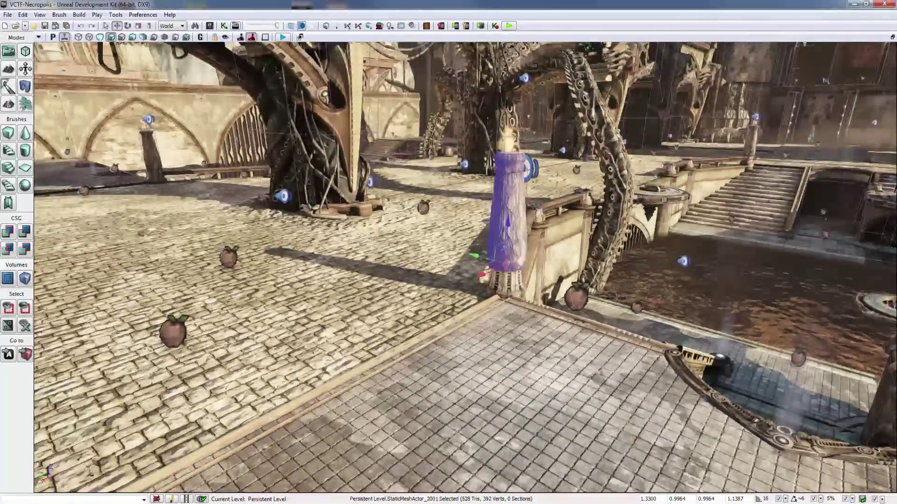
# Copy the selected stone column and select the plaza's stone paving surface
pyautogui.click(23, 14)
pyautogui.click(65, 102)
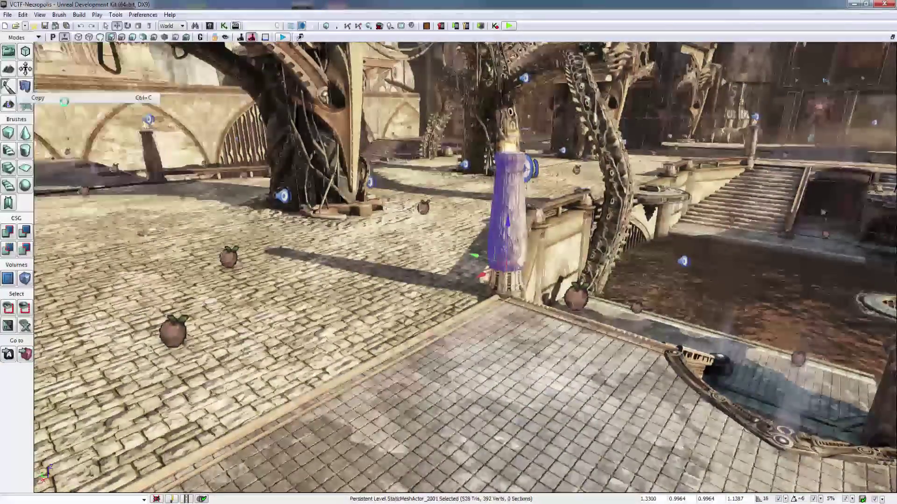
pyautogui.moveTo(65, 102); pyautogui.dragTo(75, 75, button='right')
pyautogui.click(149, 94)
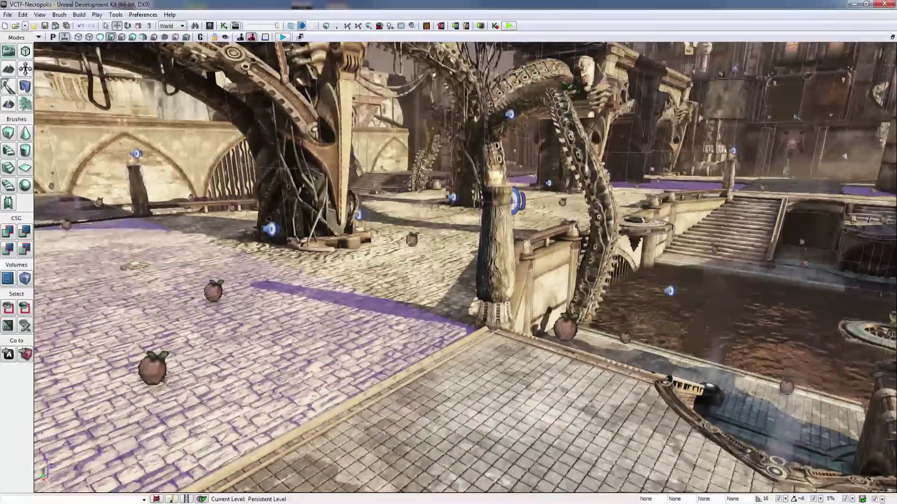
# Paste the copied stone column into the level and undo the paste
pyautogui.click(22, 14)
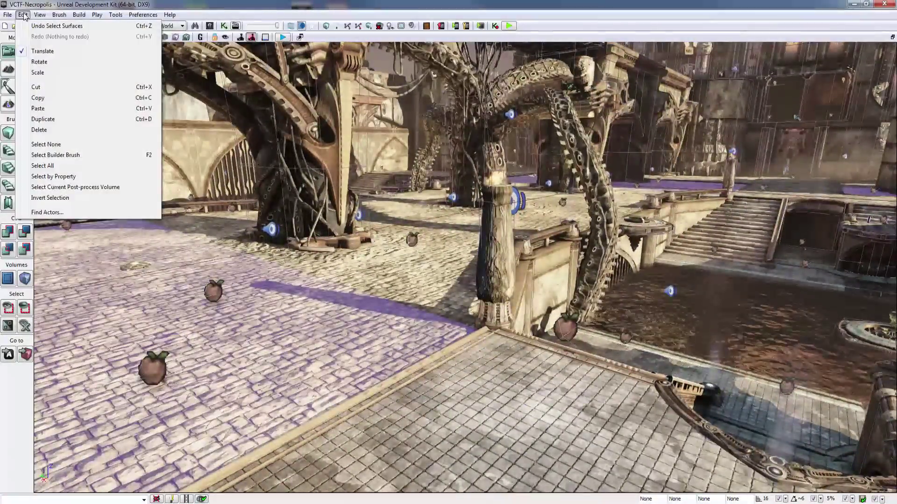
pyautogui.click(62, 109)
pyautogui.hotkey('ctrl', 'v')
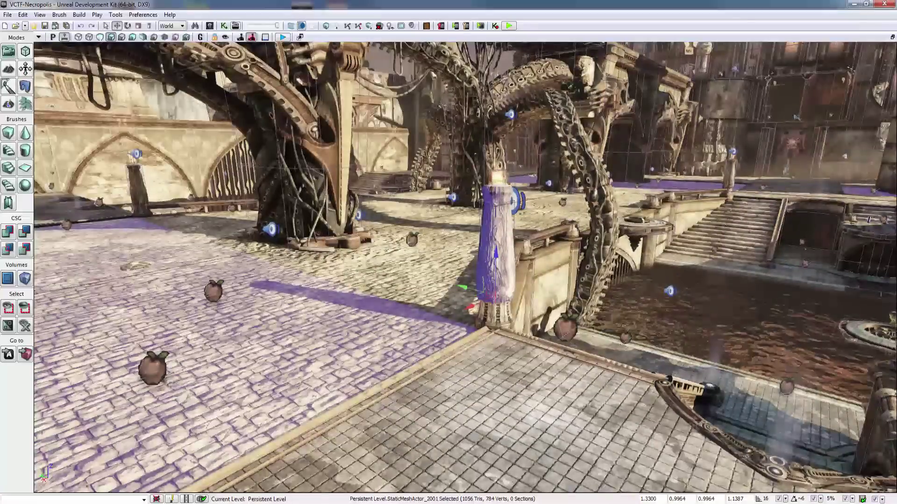
pyautogui.press('Escape')
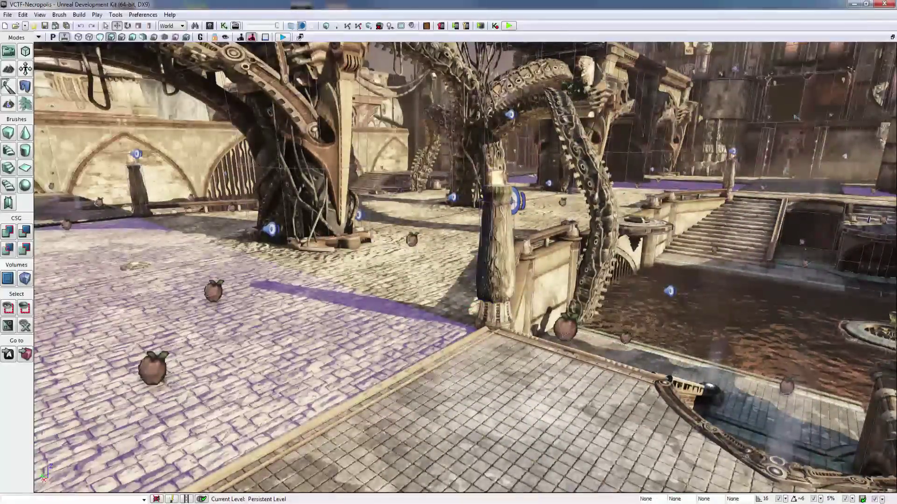
# Clear the selection of the plaza's paving surfaces
pyautogui.click(23, 15)
pyautogui.moveTo(34, 17)
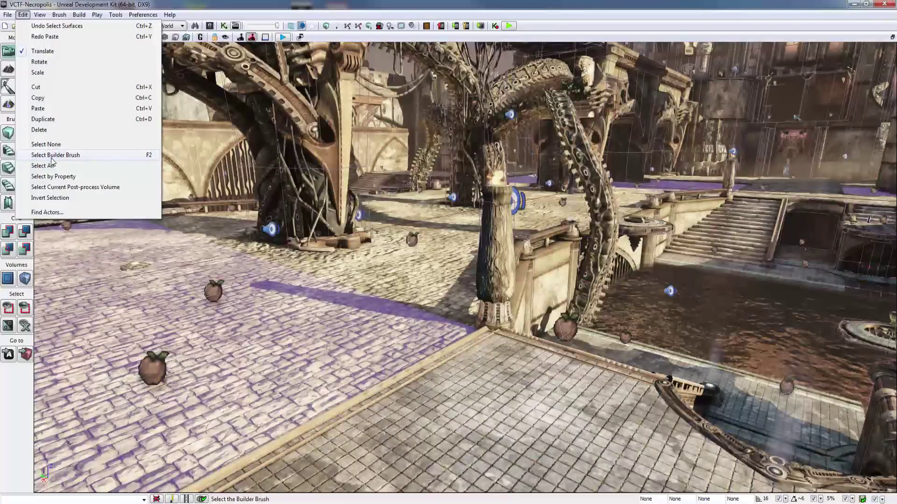
pyautogui.moveTo(262, 197); pyautogui.dragTo(229, 219, button='right')
pyautogui.press('Escape')
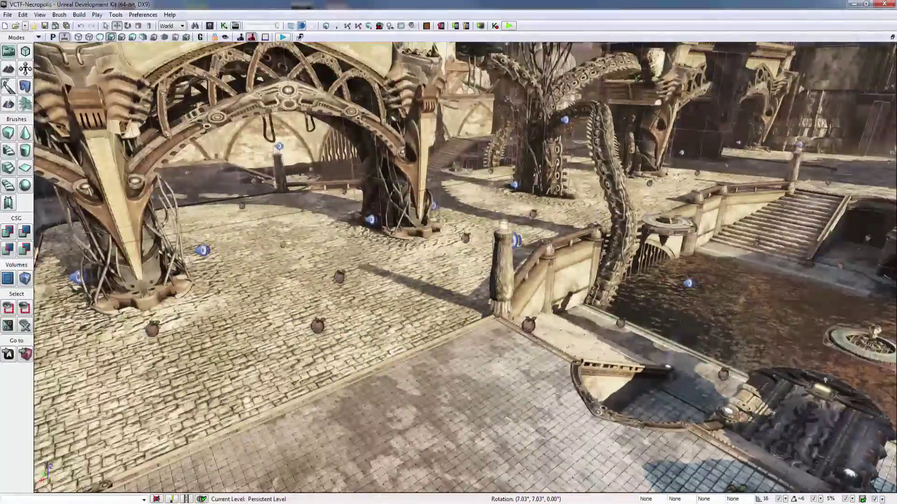
# Try to select all actors in the level, declining the many-actors confirmation
pyautogui.click(23, 15)
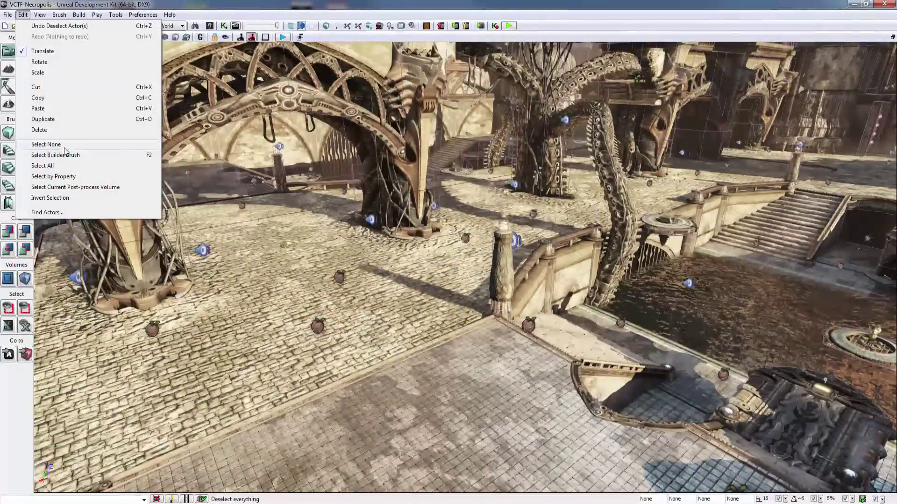
pyautogui.click(42, 166)
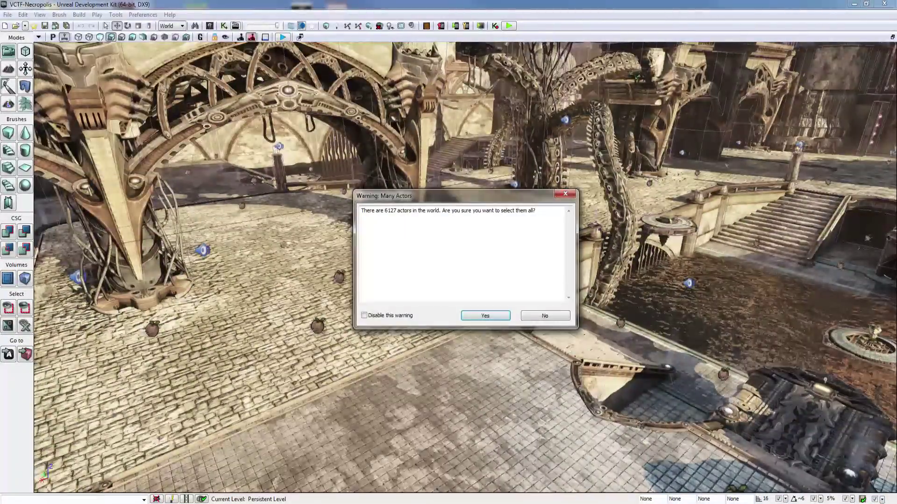
pyautogui.click(545, 316)
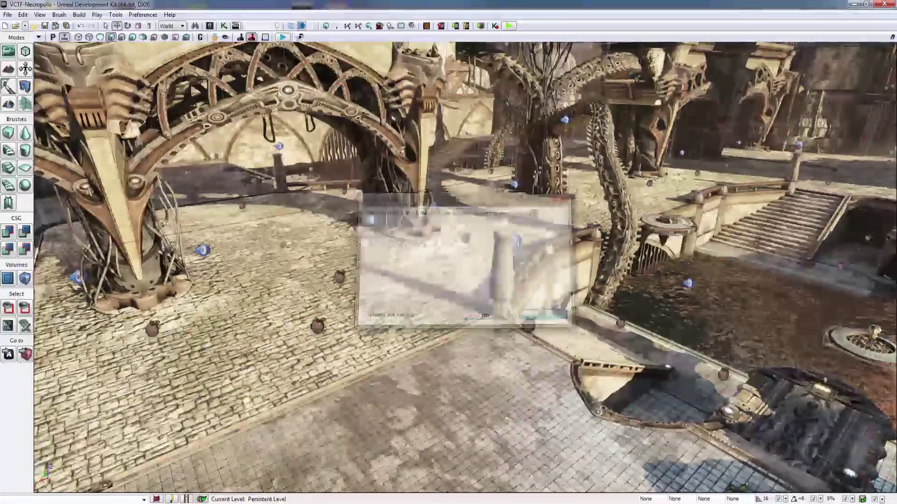
# Select the builder brush and move it about 224 units along its Y axis near the domed temple
pyautogui.click(23, 14)
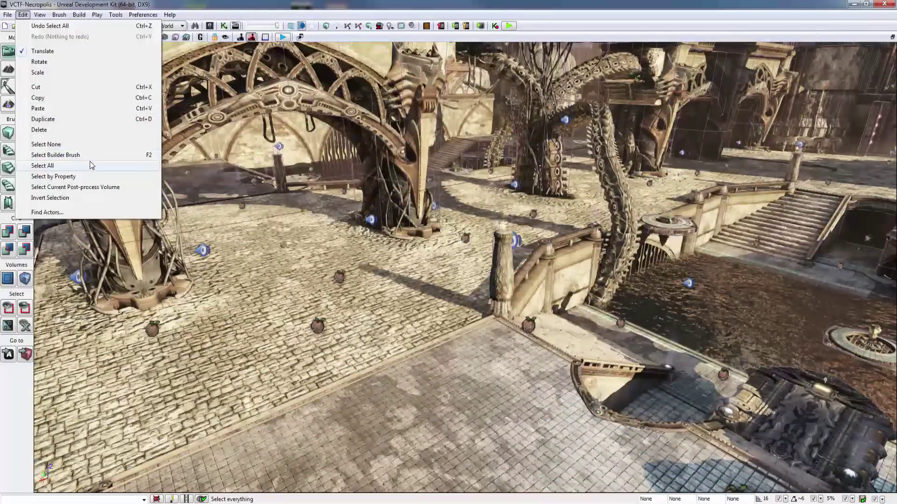
pyautogui.click(105, 156)
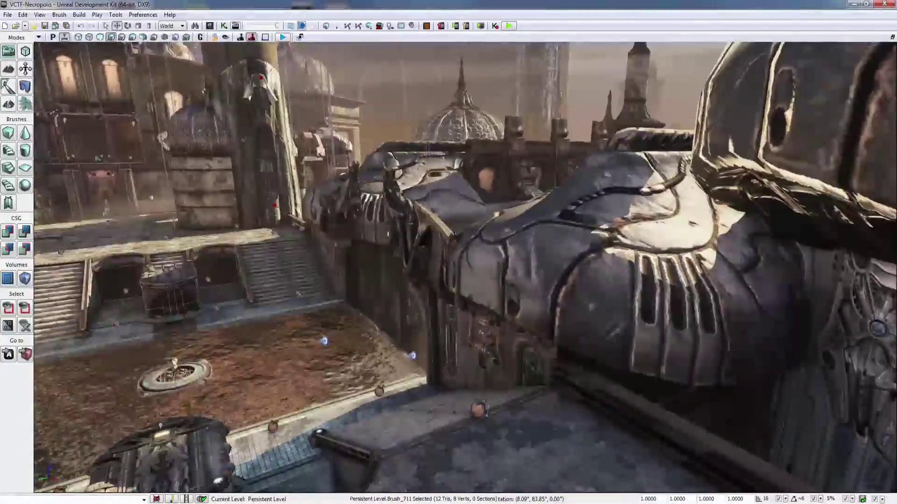
pyautogui.moveTo(580, 280); pyautogui.dragTo(210, 231, button='right')
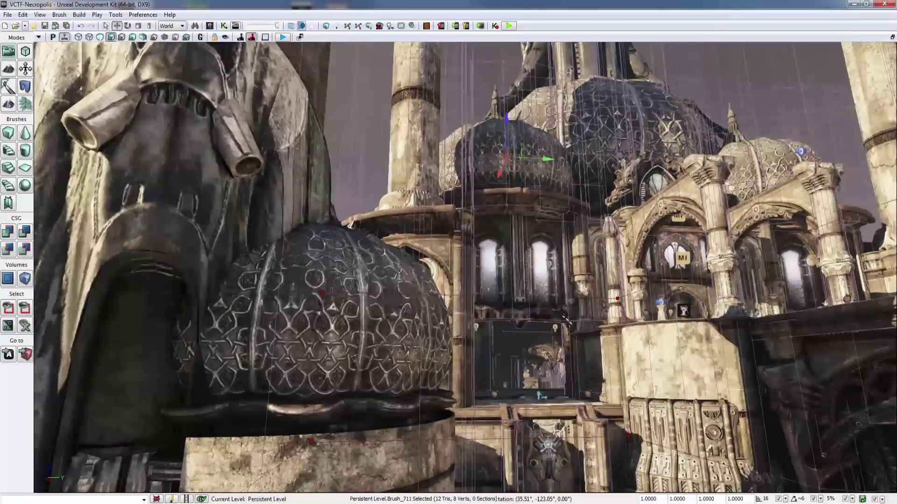
pyautogui.moveTo(529, 157); pyautogui.dragTo(512, 161)
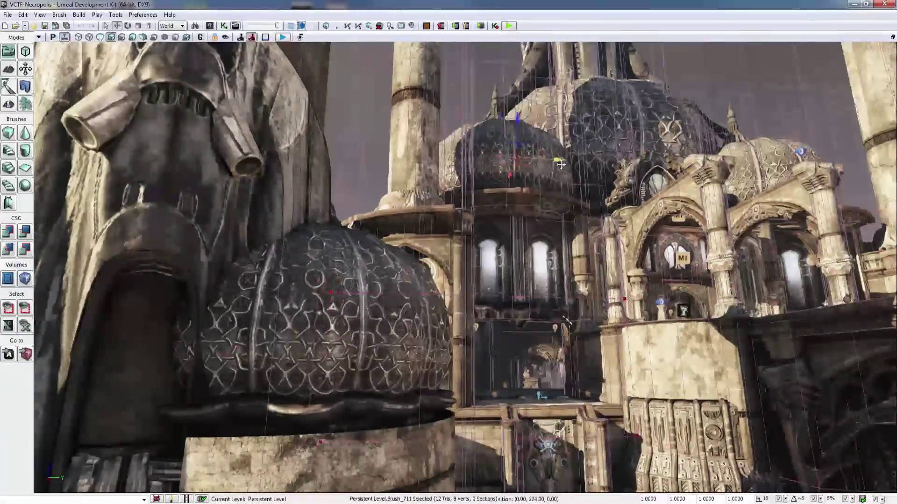
pyautogui.moveTo(567, 320); pyautogui.dragTo(734, 370, button='right')
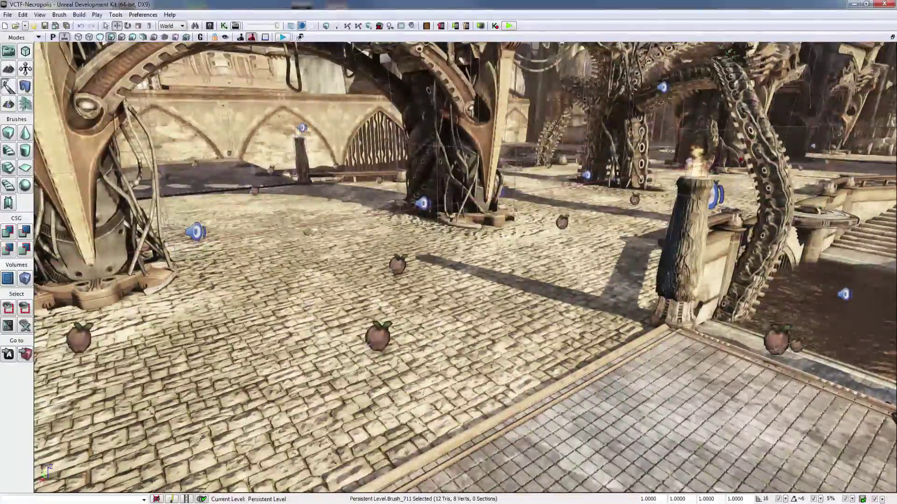
# Select the stone column at the end of the stair railing again
pyautogui.click(22, 14)
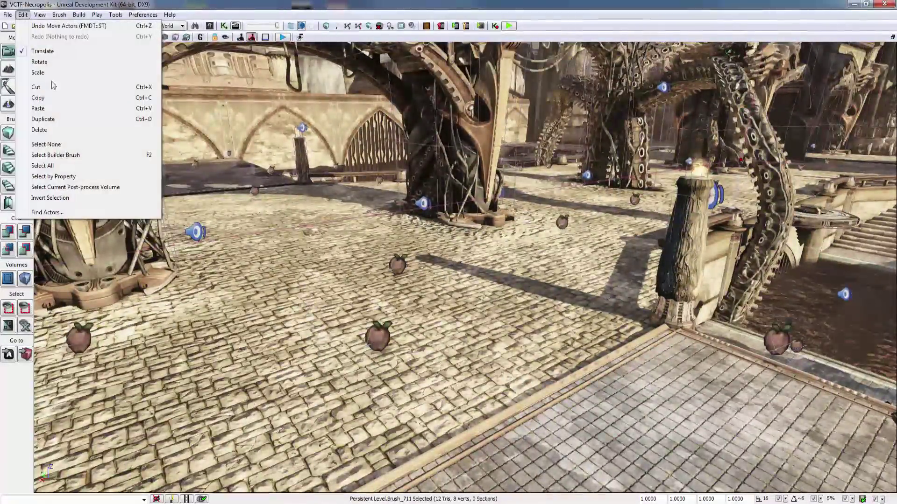
pyautogui.click(72, 180)
pyautogui.moveTo(373, 262); pyautogui.dragTo(467, 243, button='right')
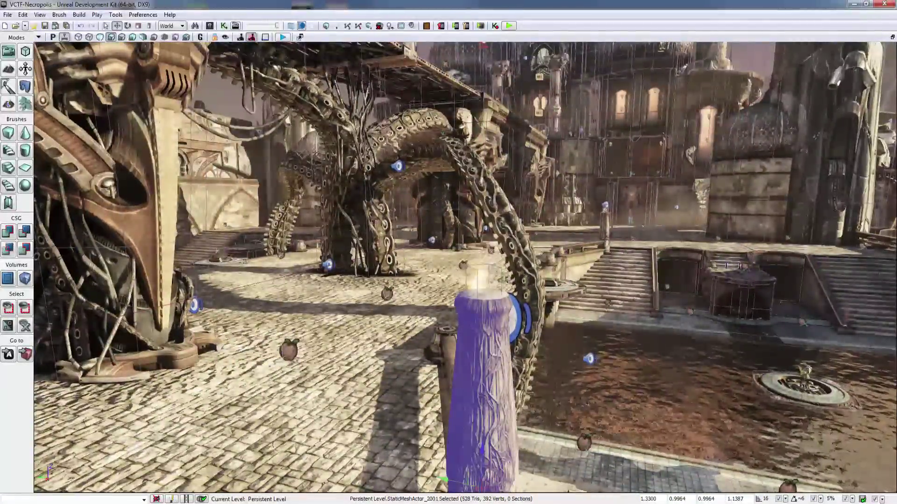
pyautogui.moveTo(467, 243)
pyautogui.mouseDown(button='right')
pyautogui.moveTo(495, 187)
pyautogui.moveTo(477, 238)
pyautogui.mouseUp(button='right')
# Select the current post-process volume of the level
pyautogui.click(23, 16)
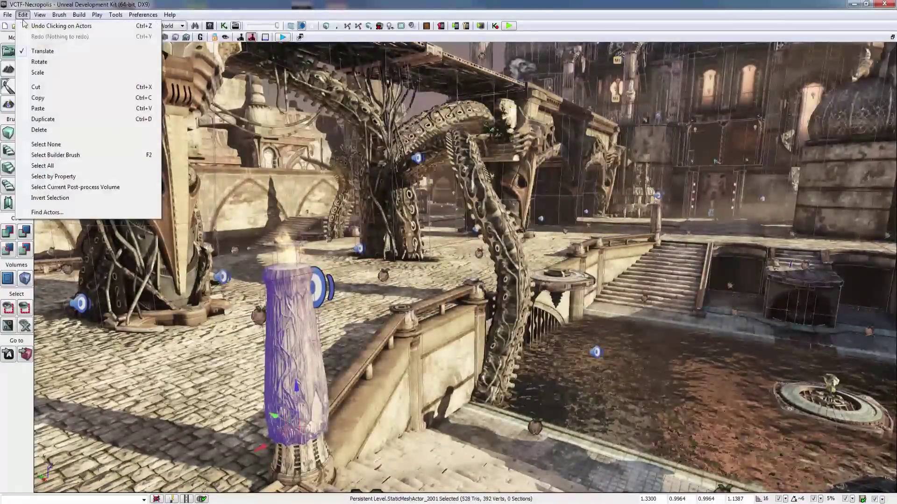
pyautogui.click(69, 188)
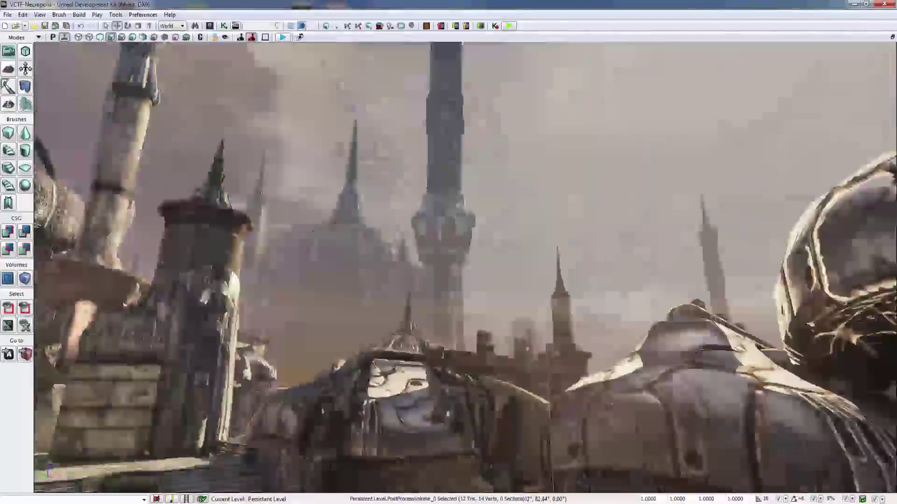
pyautogui.moveTo(465, 268); pyautogui.dragTo(401, 298, button='right')
# Try to invert the selection across all actors in the level, dismissing the many-actors confirmation
pyautogui.click(24, 14)
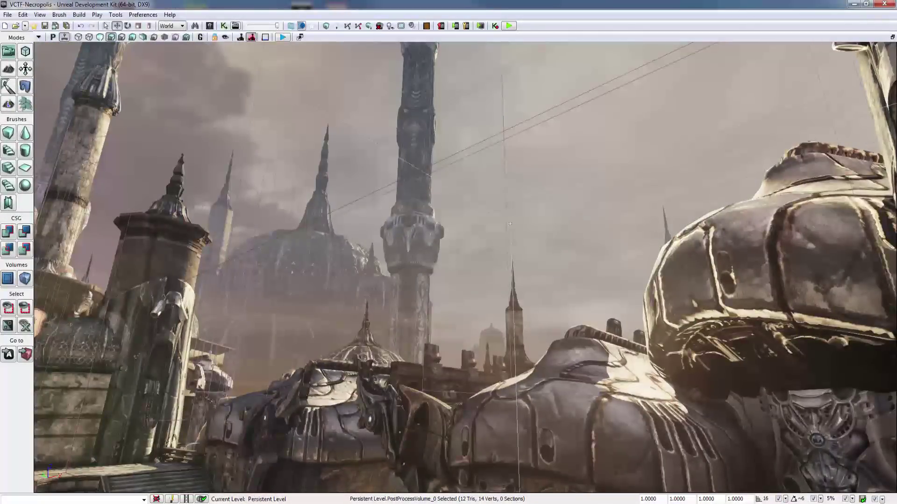
pyautogui.click(22, 14)
pyautogui.click(59, 201)
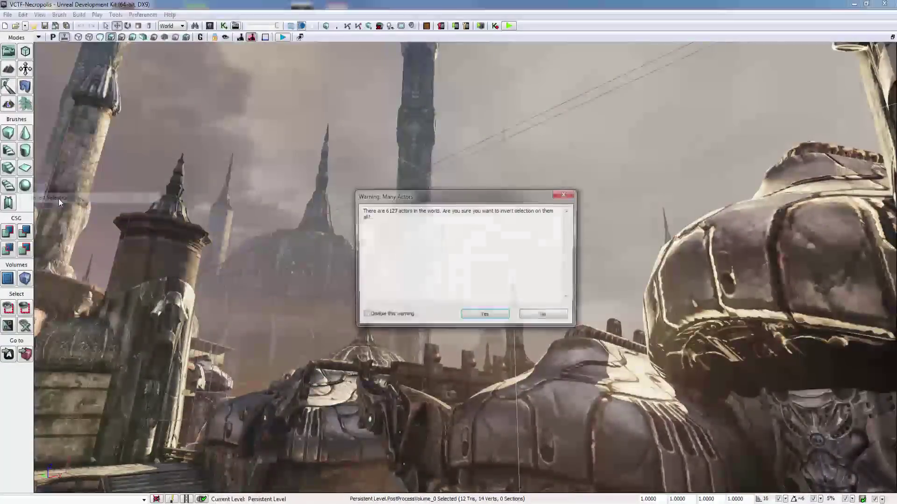
pyautogui.press('Return')
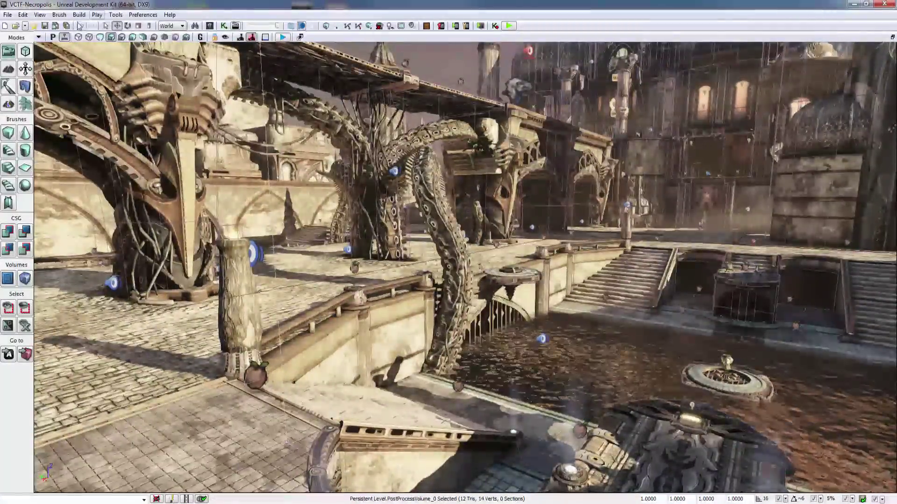
# Search the level's actors for names containing "static", look through the list, and close the actor search
pyautogui.click(22, 14)
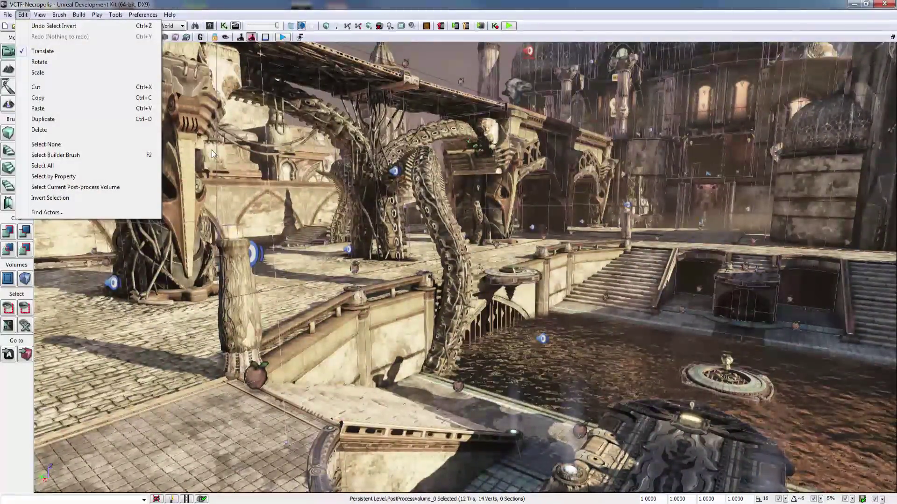
pyautogui.click(47, 212)
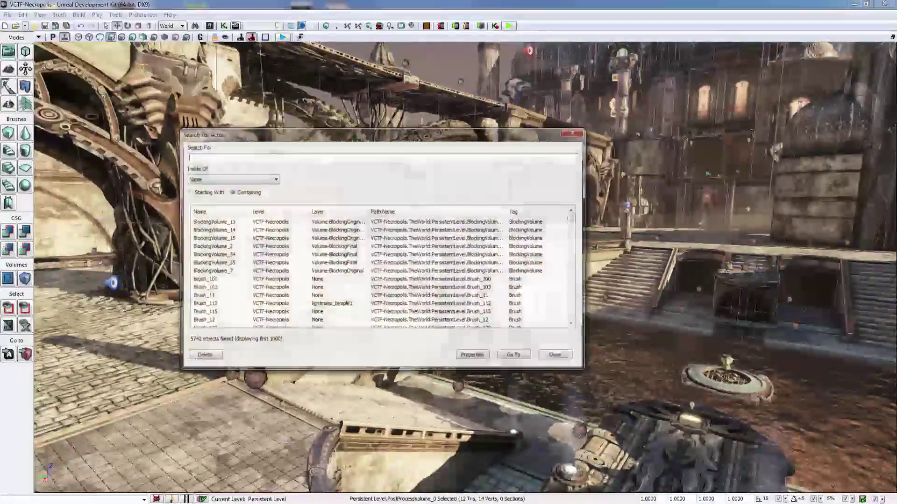
pyautogui.moveTo(250, 143); pyautogui.dragTo(351, 146)
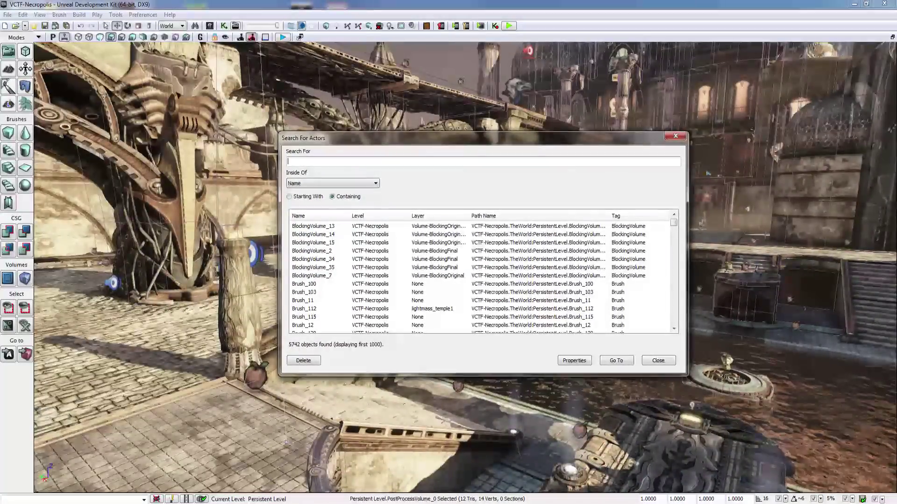
pyautogui.write('static')
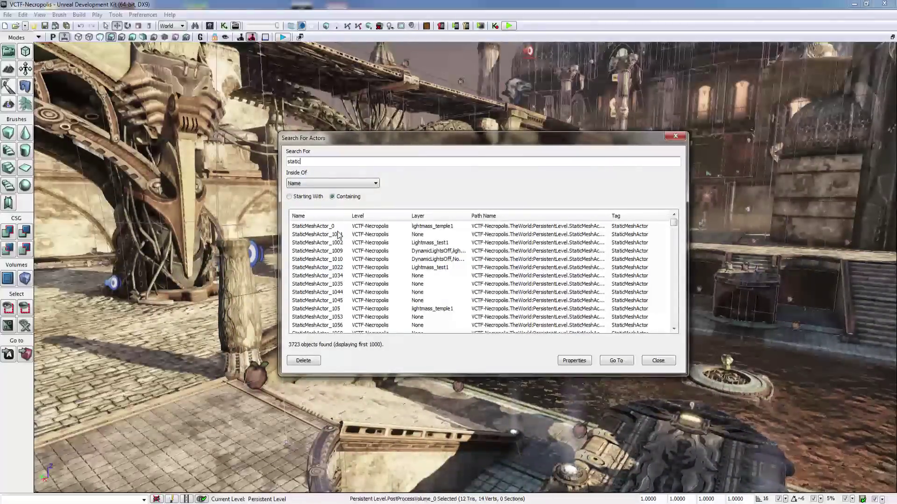
pyautogui.moveTo(671, 225); pyautogui.dragTo(673, 321)
pyautogui.click(658, 361)
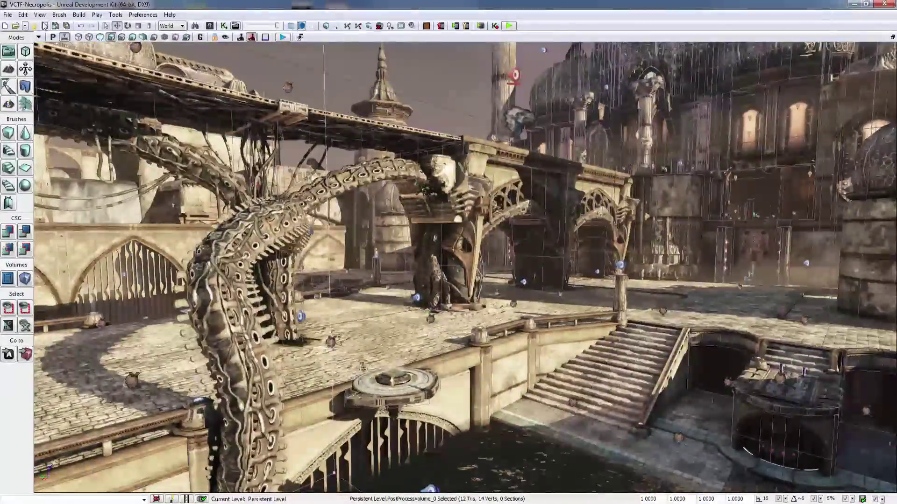
# Reopen the actor search for "static", change the searched field from Name to Tag, look through the list, and close the search
pyautogui.click(23, 14)
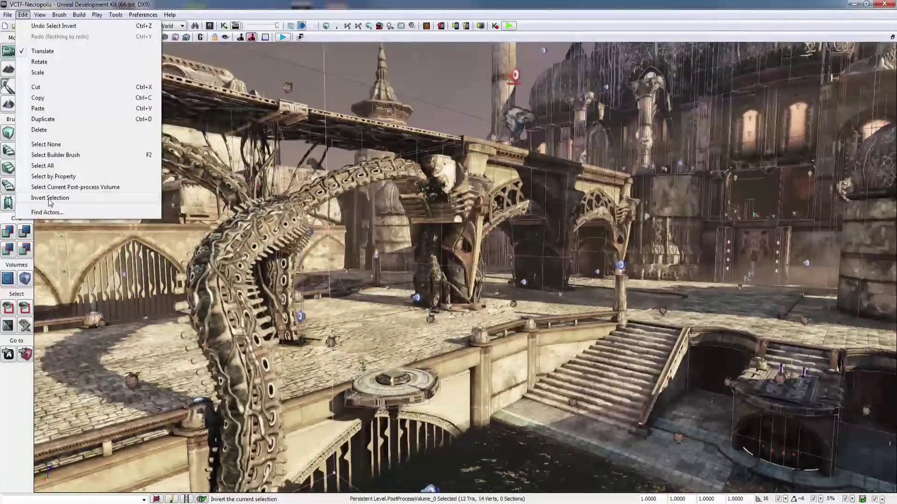
pyautogui.click(60, 210)
pyautogui.click(327, 183)
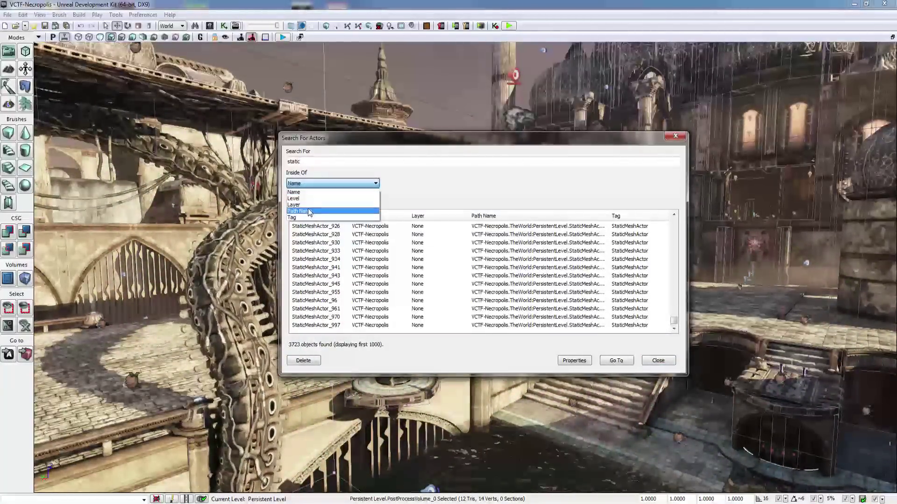
pyautogui.click(311, 192)
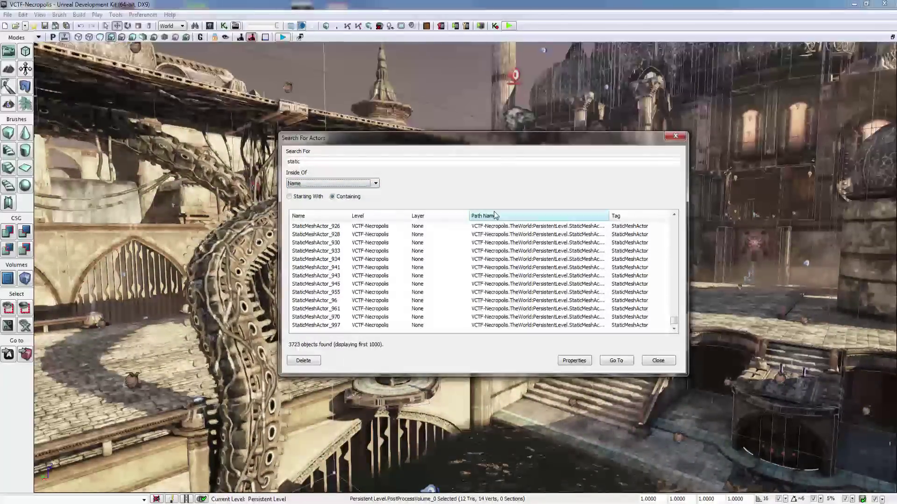
pyautogui.scroll(-3, 376, 228)
pyautogui.scroll(-1, 377, 228)
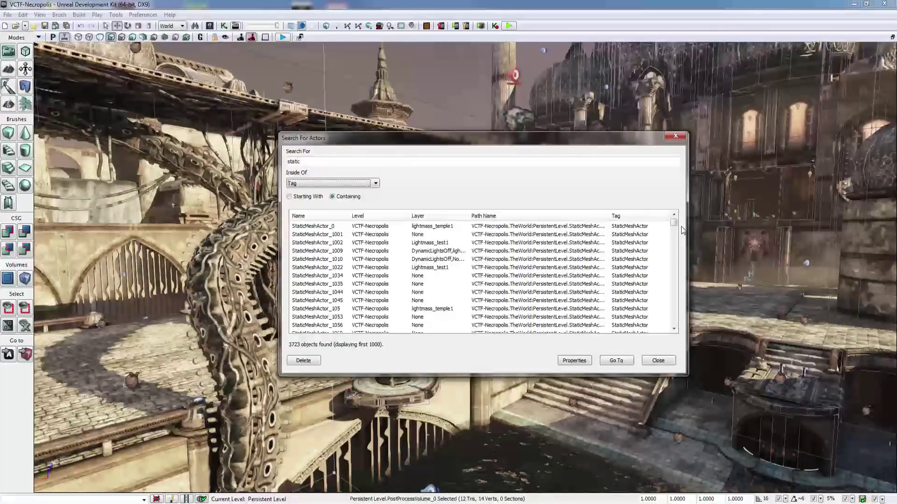
pyautogui.moveTo(675, 265); pyautogui.dragTo(673, 225)
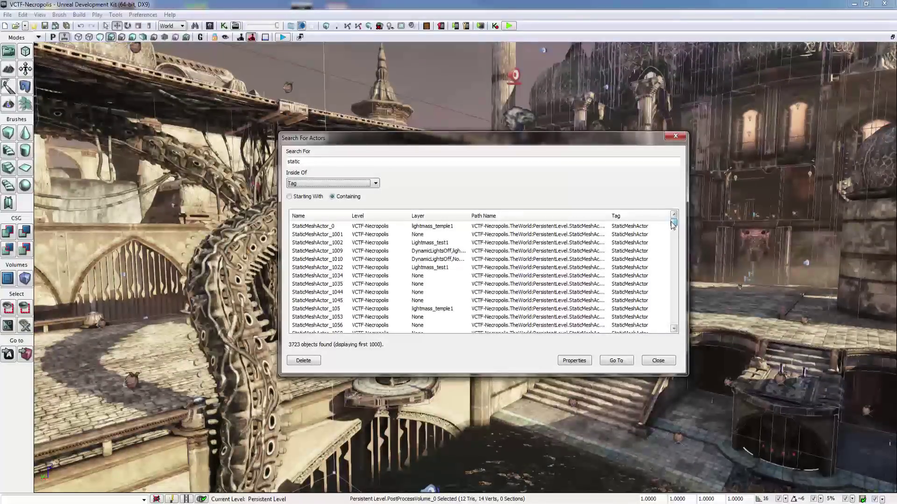
pyautogui.click(659, 360)
pyautogui.moveTo(659, 360); pyautogui.dragTo(807, 384, button='right')
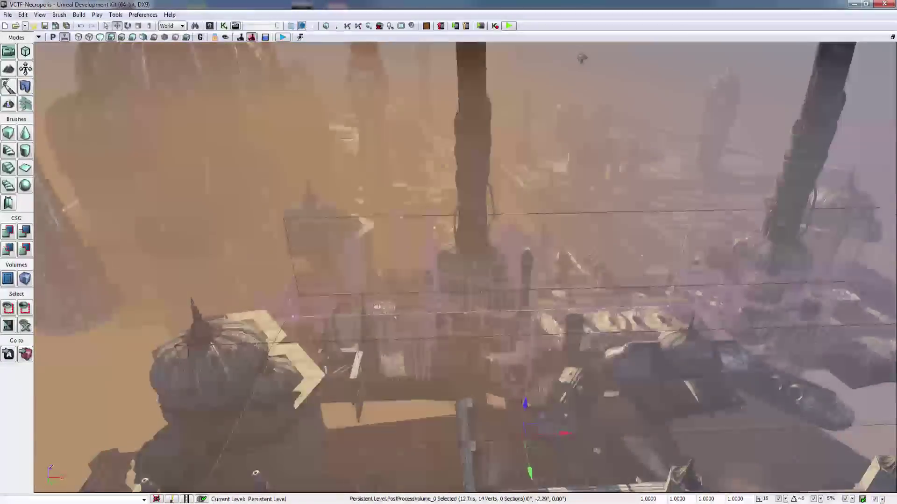
pyautogui.moveTo(464, 268); pyautogui.dragTo(455, 259, button='right')
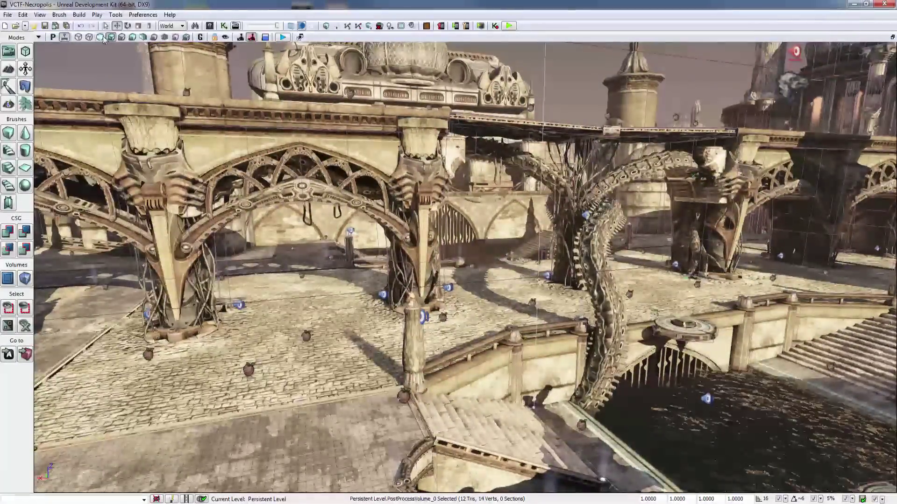
pyautogui.click(22, 15)
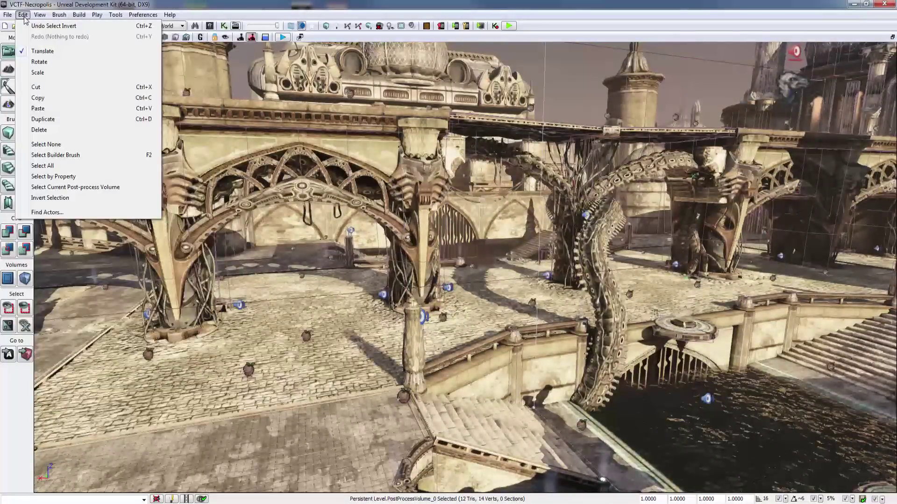
pyautogui.moveTo(169, 15)
pyautogui.moveTo(305, 128); pyautogui.dragTo(313, 120, button='right')
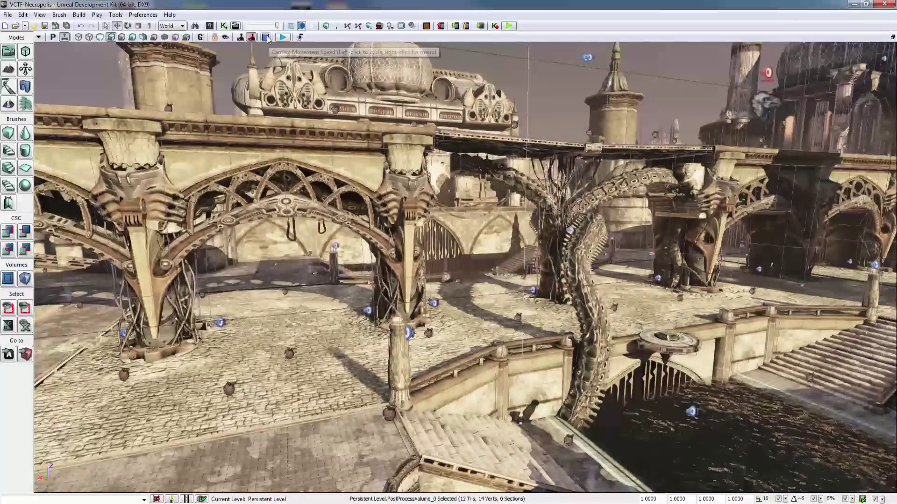
pyautogui.click(28, 16)
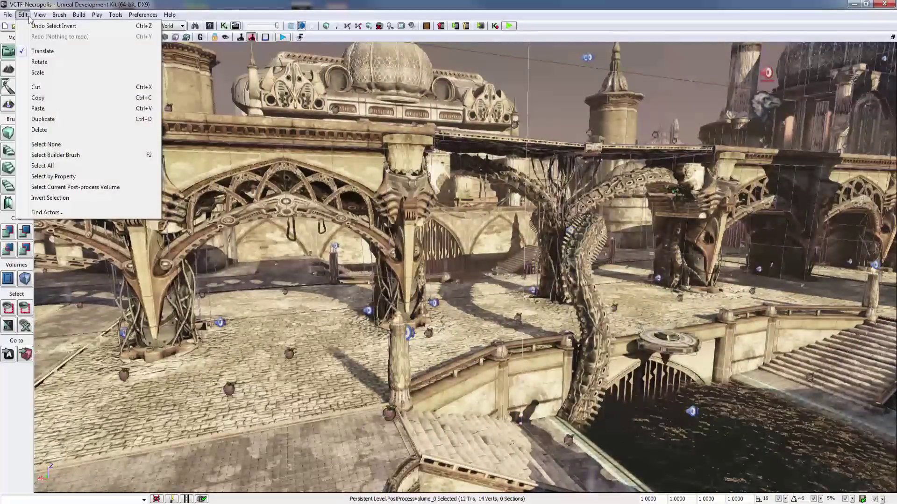
pyautogui.moveTo(34, 15)
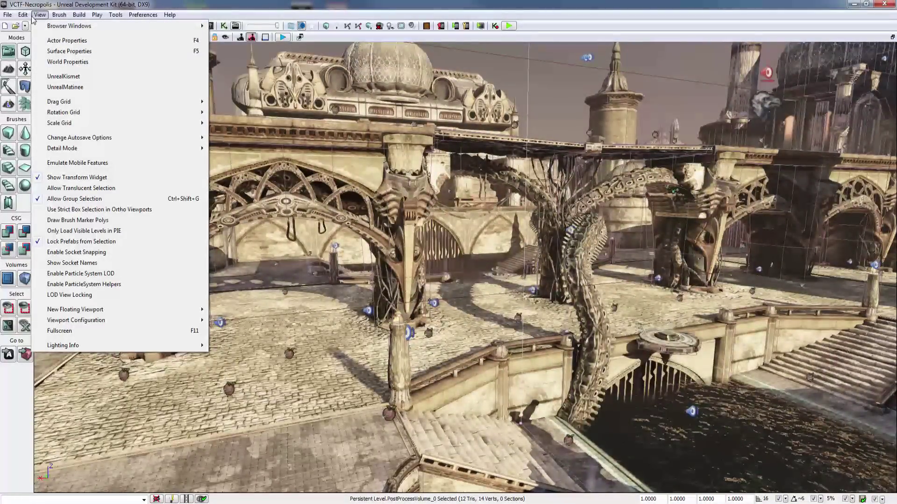
pyautogui.click(32, 17)
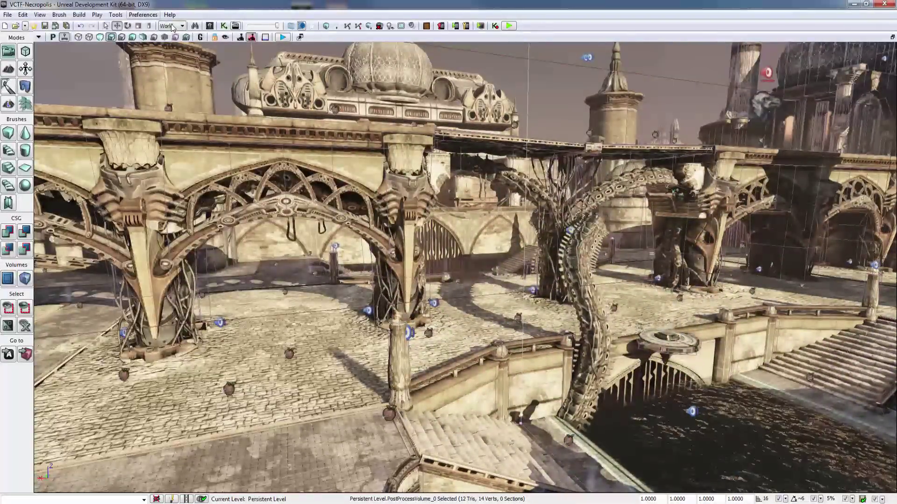
# Look over the available browser windows, open the Content Browser, and close it again
pyautogui.click(39, 14)
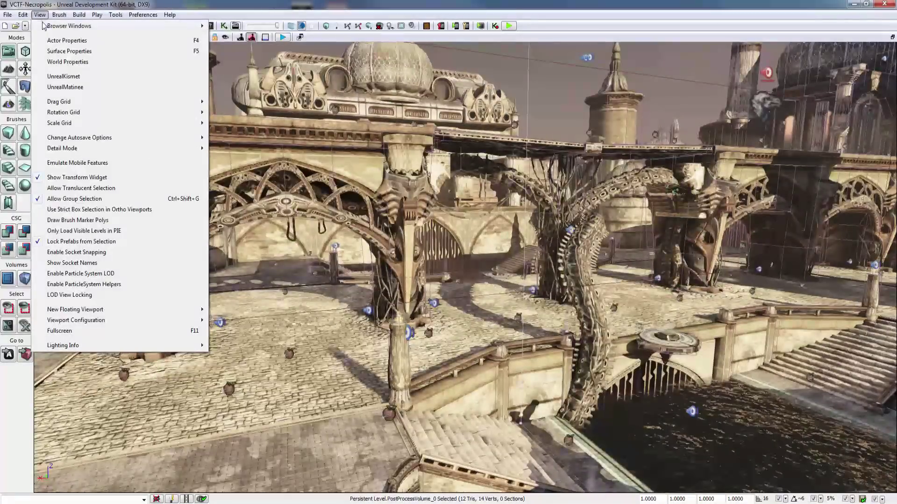
pyautogui.moveTo(42, 26)
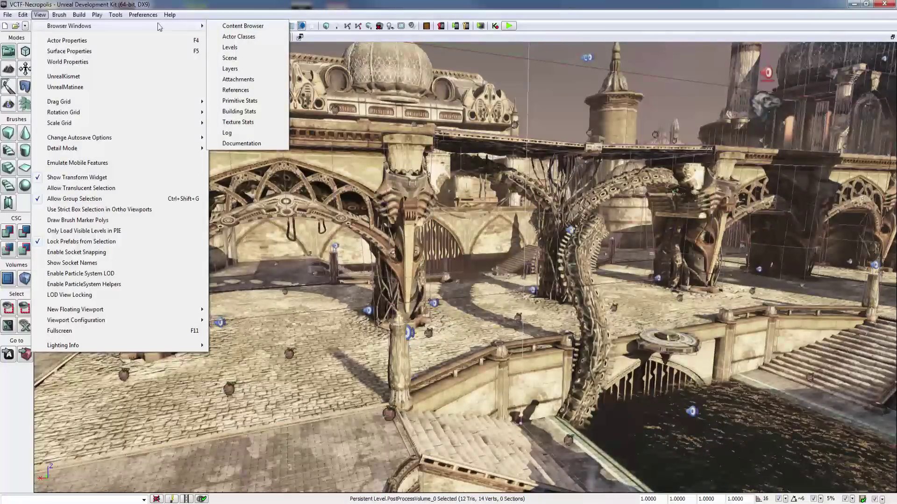
pyautogui.click(40, 15)
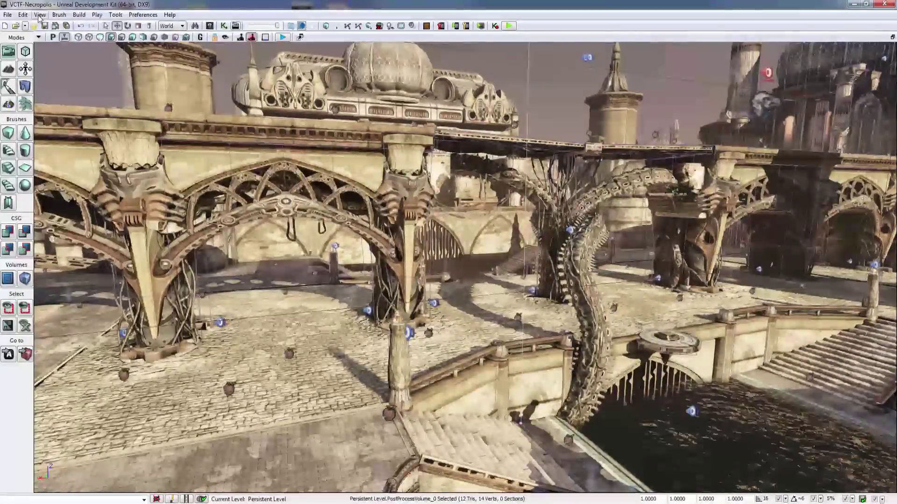
pyautogui.click(40, 15)
pyautogui.click(210, 26)
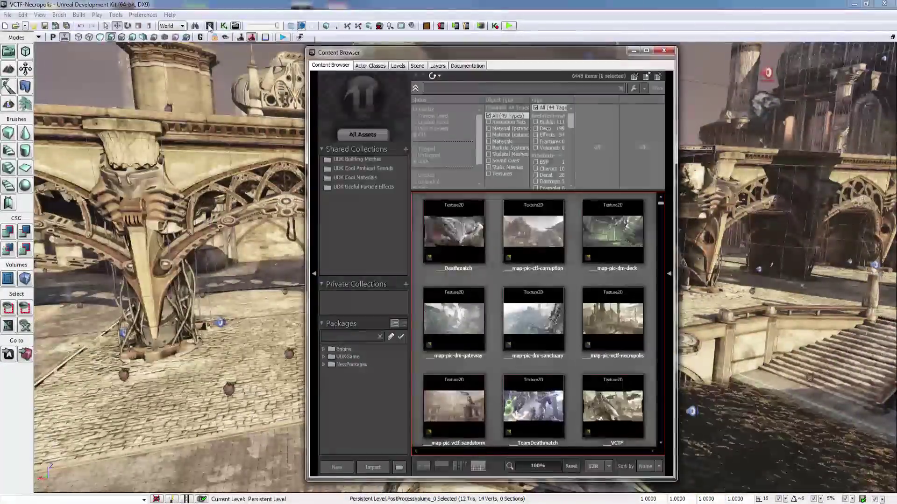
pyautogui.click(664, 50)
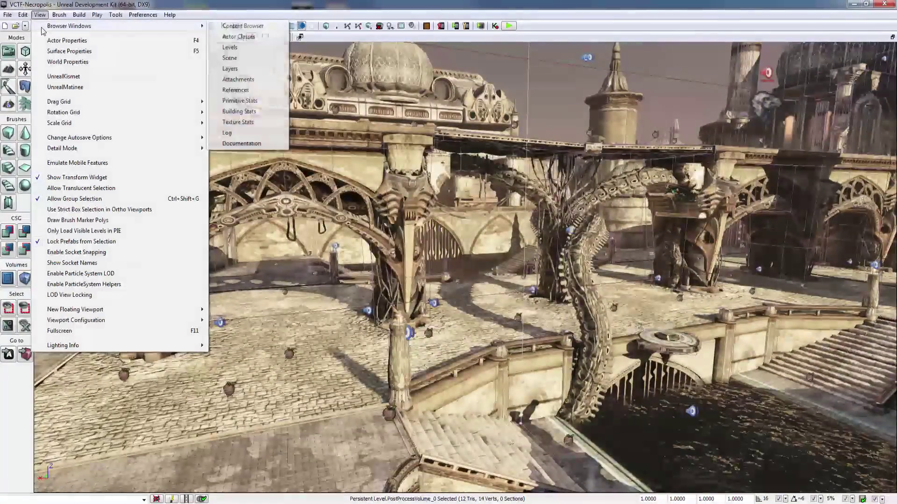
# Select the stone column at the near end of the stair railing and open its actor properties
pyautogui.moveTo(289, 154); pyautogui.dragTo(341, 182, button='right')
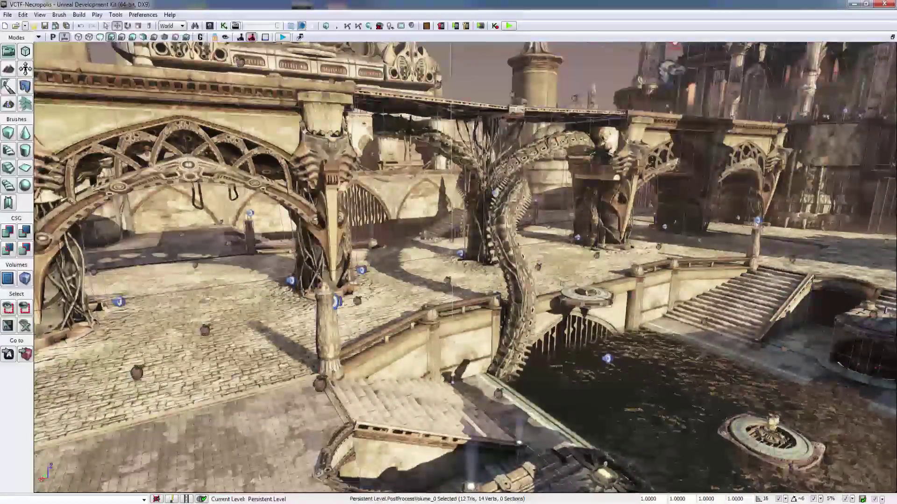
pyautogui.click(328, 323)
pyautogui.moveTo(328, 324); pyautogui.dragTo(301, 343, button='right')
pyautogui.click(40, 15)
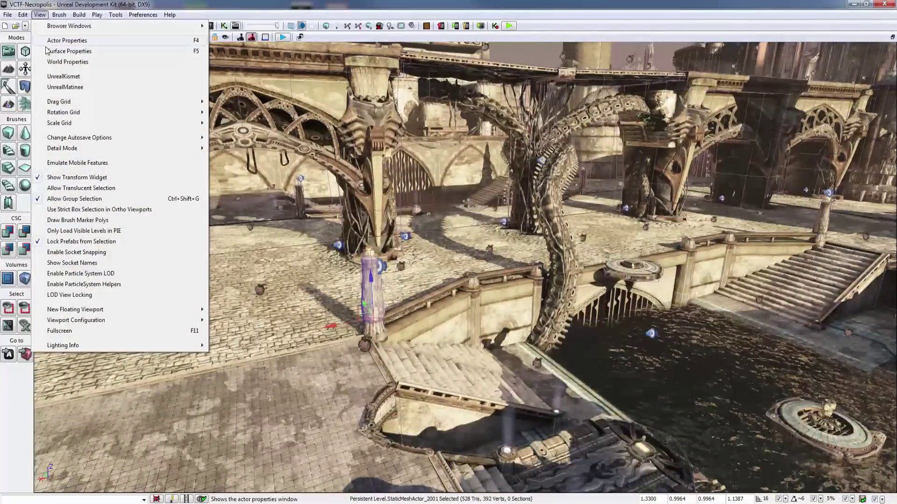
pyautogui.click(53, 42)
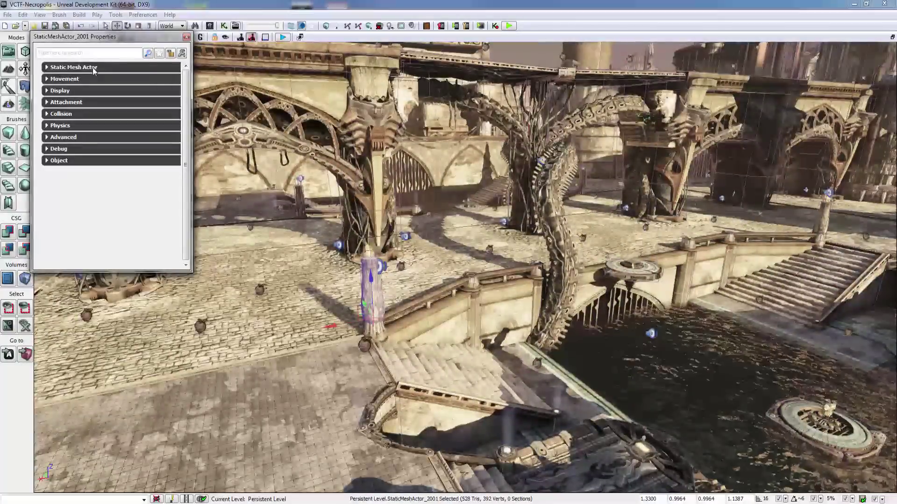
# Examine the Static Mesh Actor category and its Static Mesh Component in the column's properties, and close the properties
pyautogui.click(72, 68)
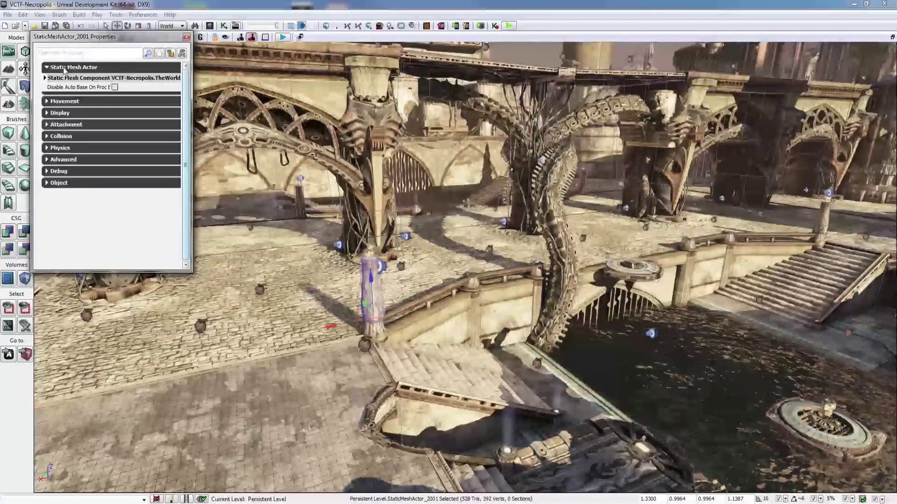
pyautogui.click(64, 78)
pyautogui.click(63, 78)
pyautogui.click(62, 69)
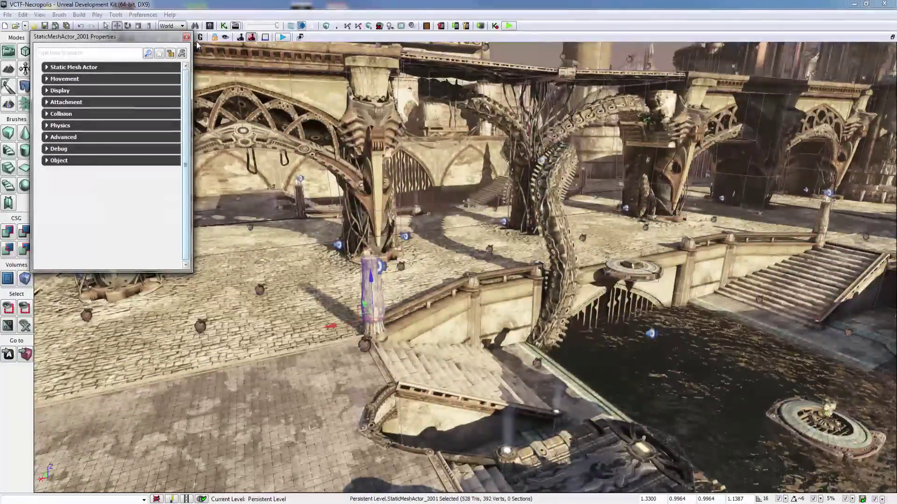
pyautogui.click(186, 37)
# Bring up the selected column's actor properties once more and close them
pyautogui.click(39, 15)
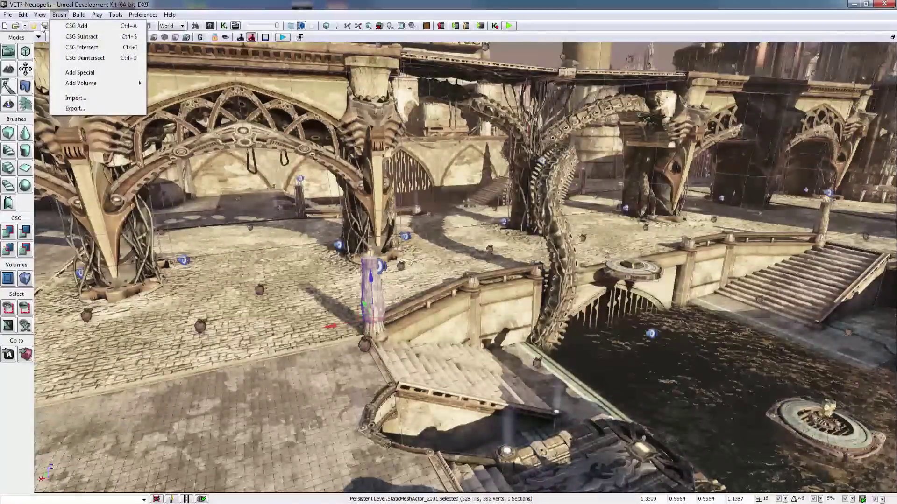
pyautogui.moveTo(346, 230); pyautogui.dragTo(334, 211, button='right')
pyautogui.press('F4')
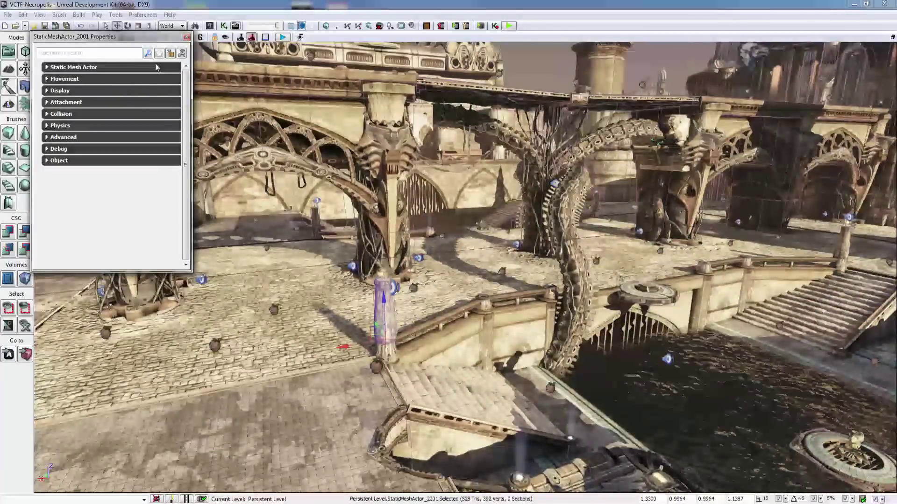
pyautogui.click(186, 37)
# Select the paved floor surface beside the stairs, view its full surface properties, and close them
pyautogui.click(39, 15)
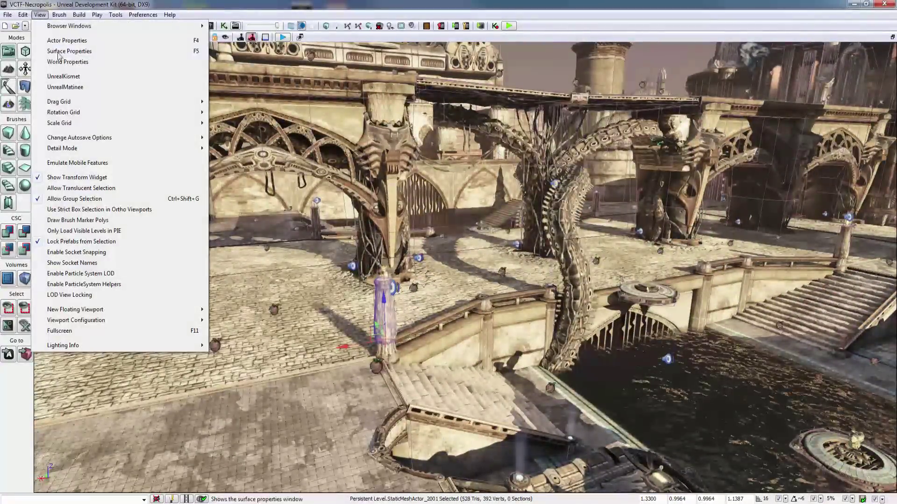
pyautogui.moveTo(280, 262); pyautogui.dragTo(243, 260, button='right')
pyautogui.click(337, 402)
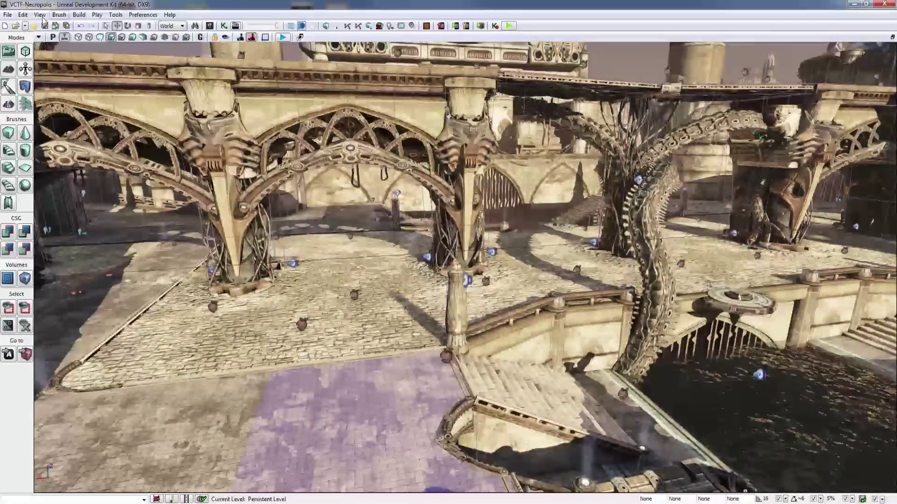
pyautogui.press('F5')
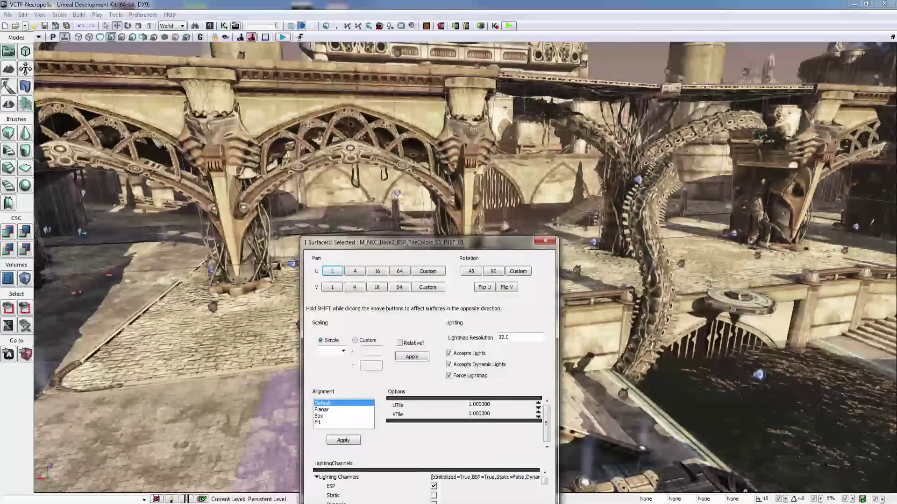
pyautogui.moveTo(508, 242); pyautogui.dragTo(515, 88)
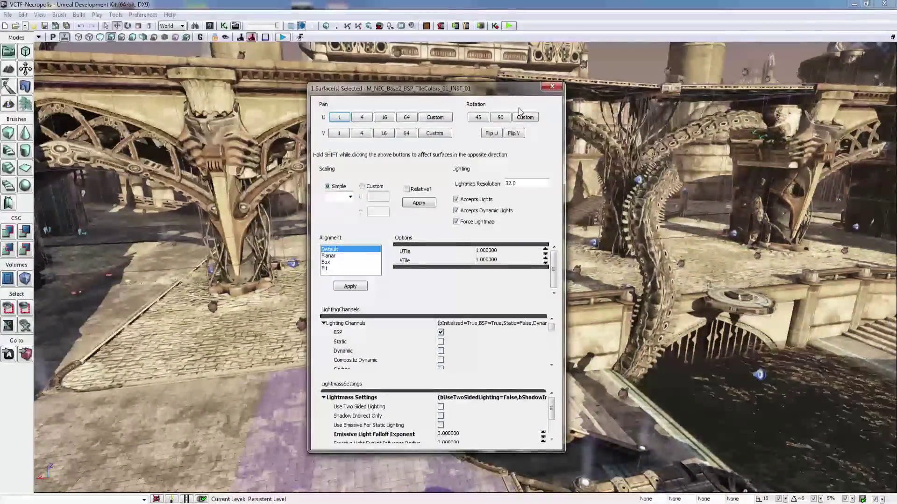
pyautogui.click(553, 87)
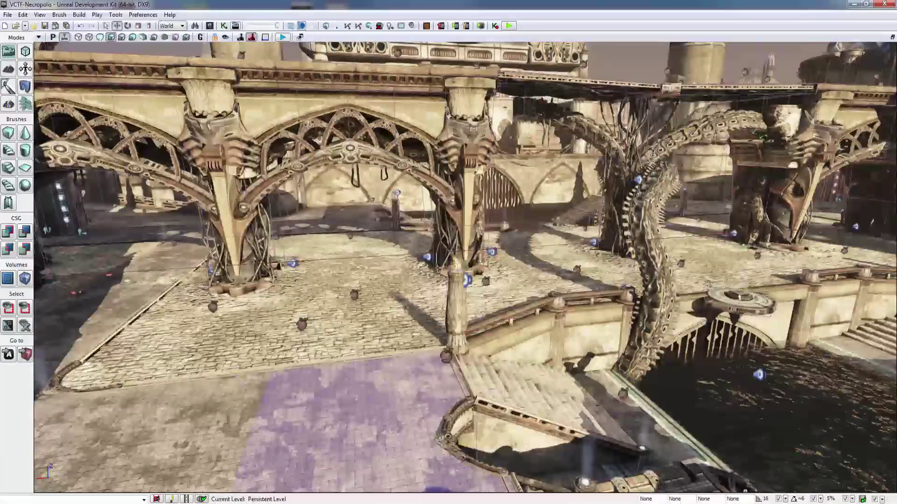
# Reopen the selected floor's surface properties and close them again
pyautogui.click(40, 15)
pyautogui.click(57, 51)
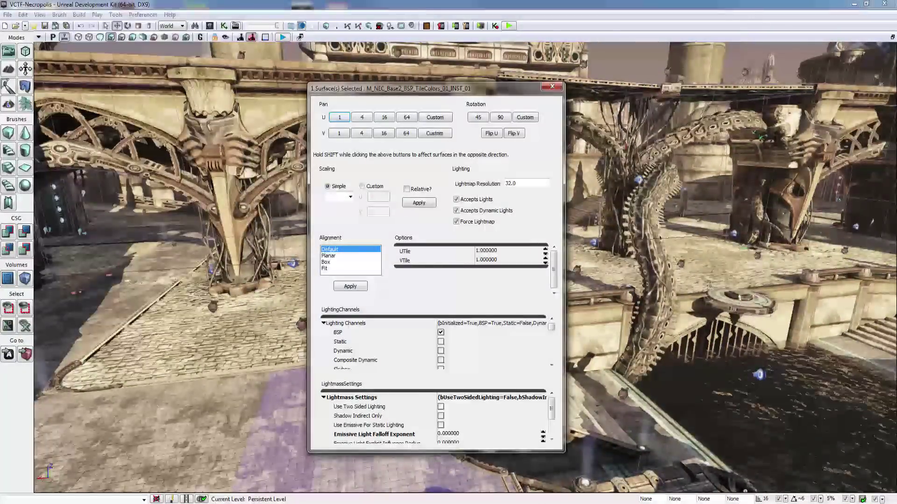
pyautogui.click(553, 87)
# Open UnrealKismet, look over the level's main sequence, and close it
pyautogui.click(40, 14)
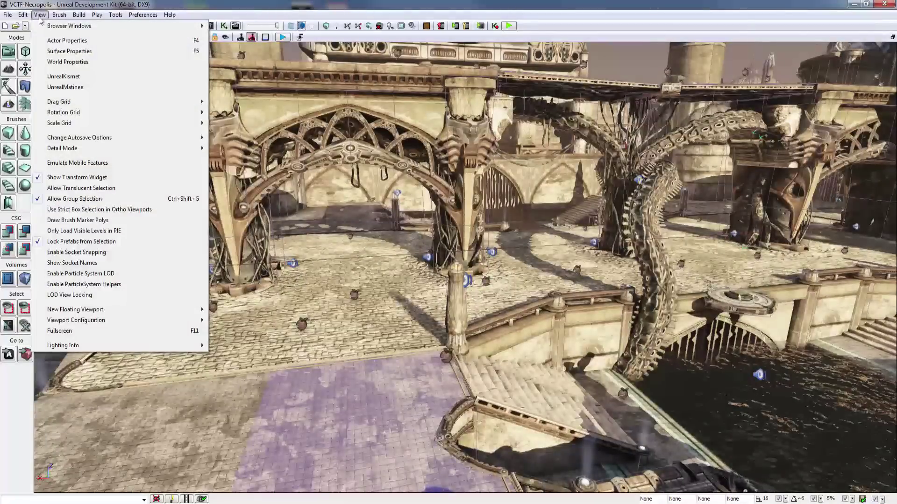
pyautogui.click(95, 78)
pyautogui.moveTo(212, 258); pyautogui.dragTo(172, 276)
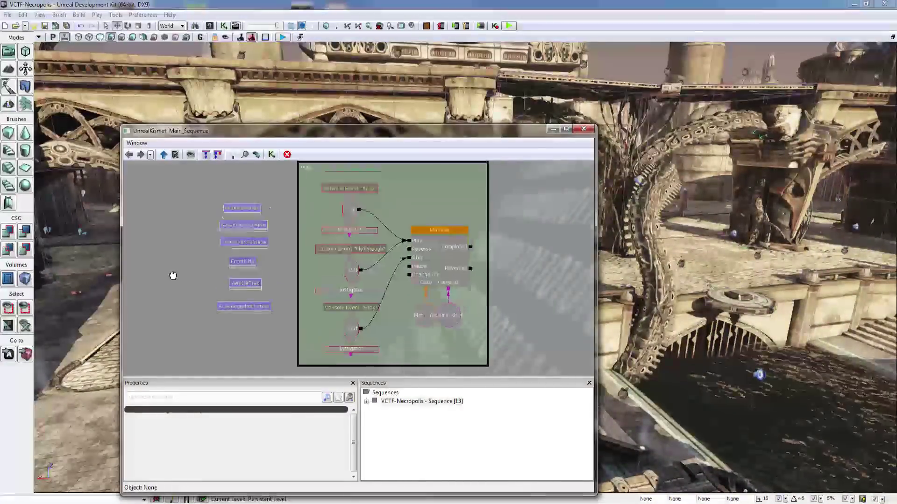
pyautogui.moveTo(498, 133); pyautogui.dragTo(564, 90)
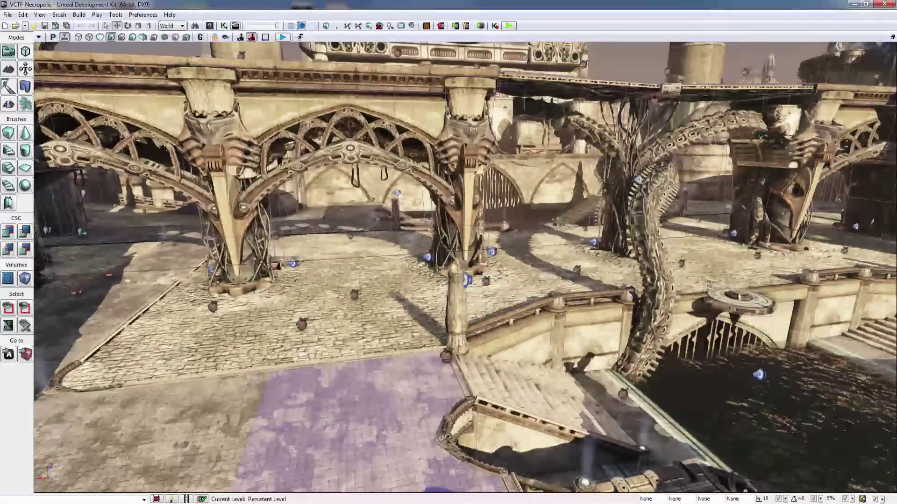
# Bring up the list of the level's Matinee sequences, dismiss it, and bring it up once more
pyautogui.click(45, 15)
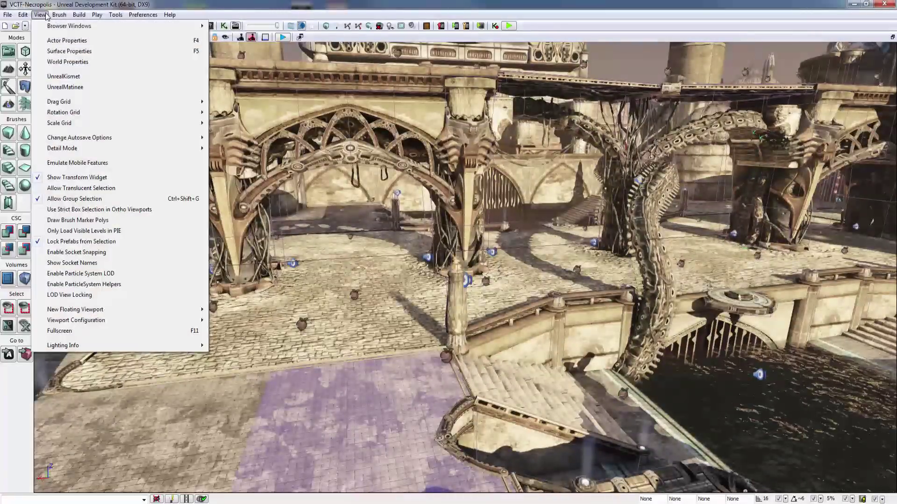
pyautogui.click(65, 87)
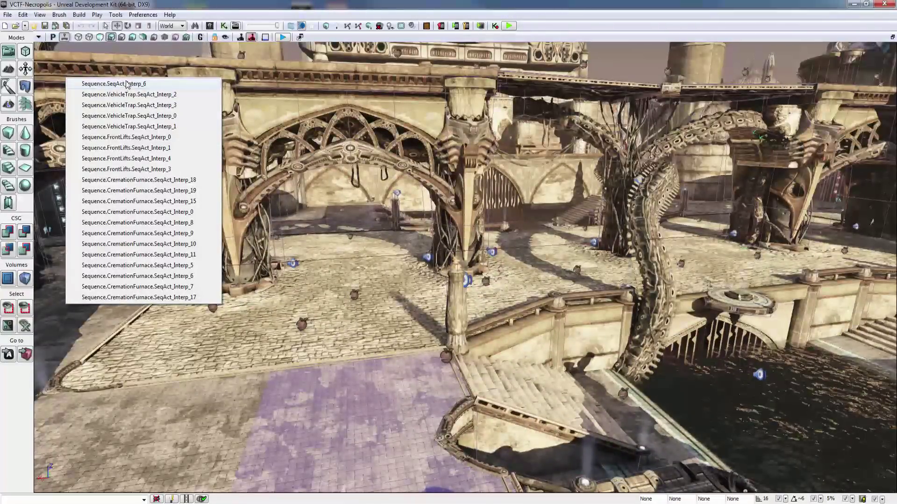
pyautogui.moveTo(290, 140); pyautogui.dragTo(323, 115, button='right')
pyautogui.click(40, 15)
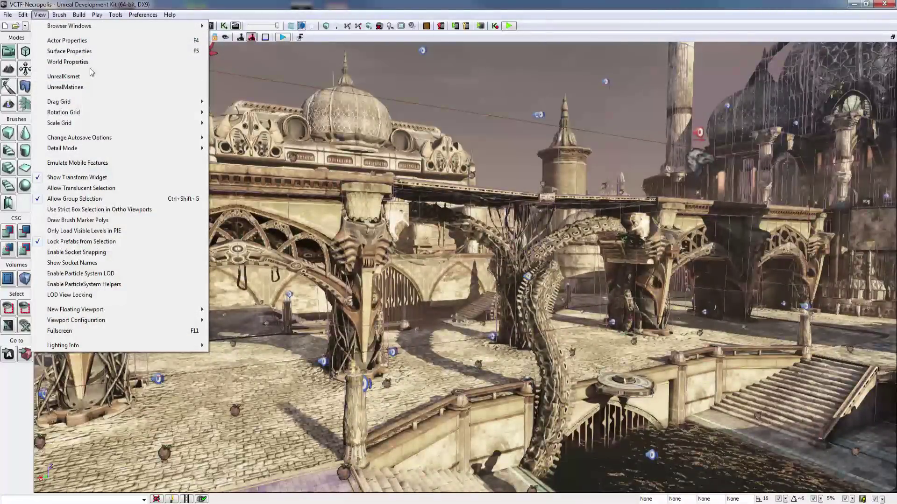
pyautogui.click(172, 6)
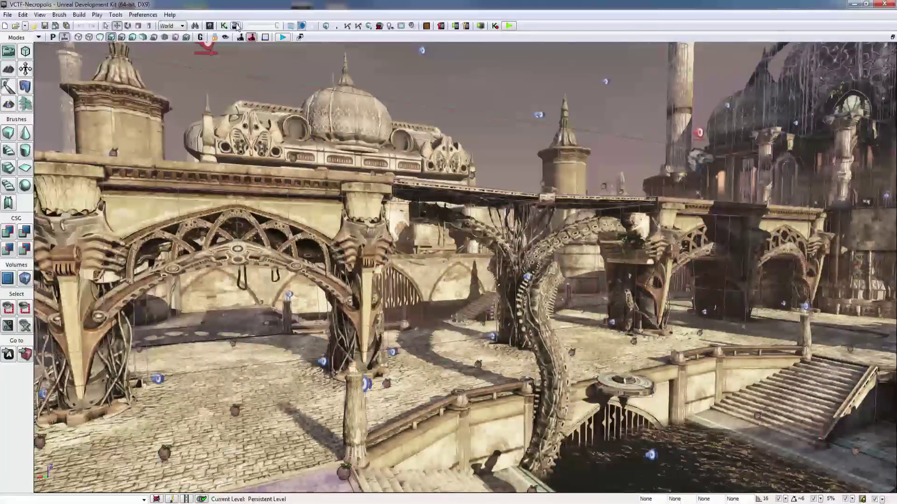
pyautogui.click(235, 26)
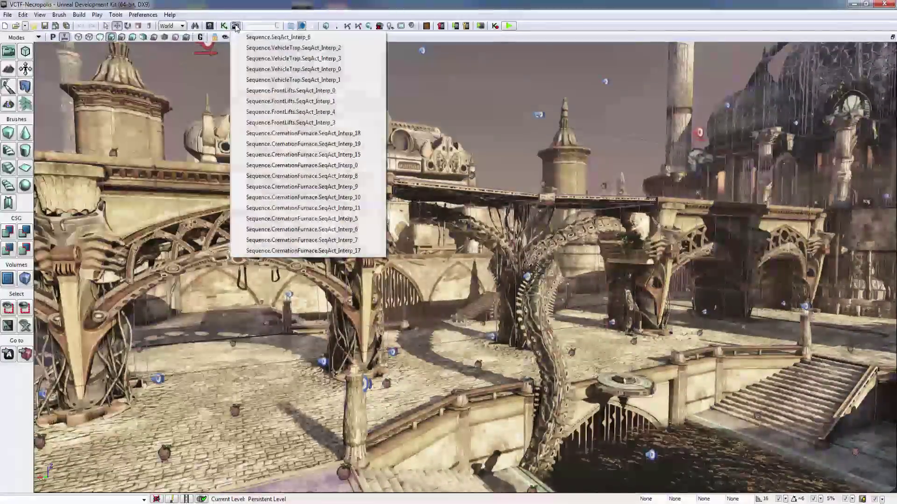
# Examine the available drag grid snap sizes and close the list without choosing one
pyautogui.click(40, 14)
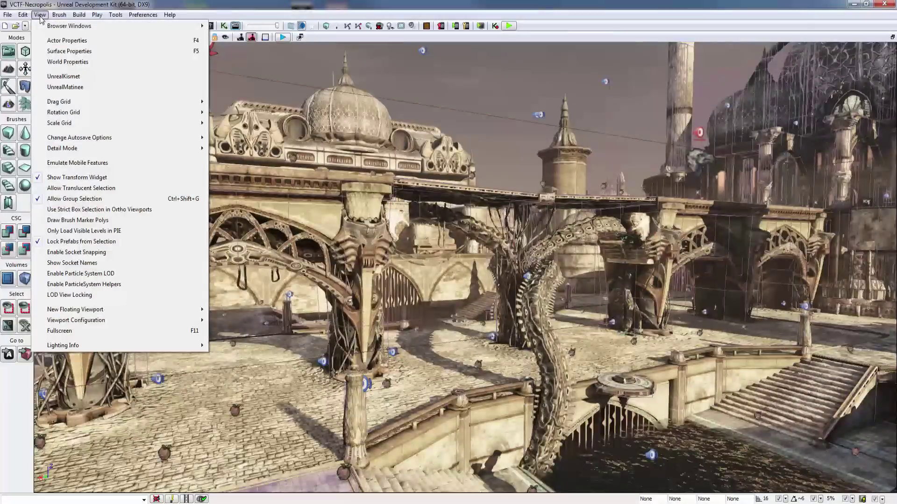
pyautogui.moveTo(61, 102)
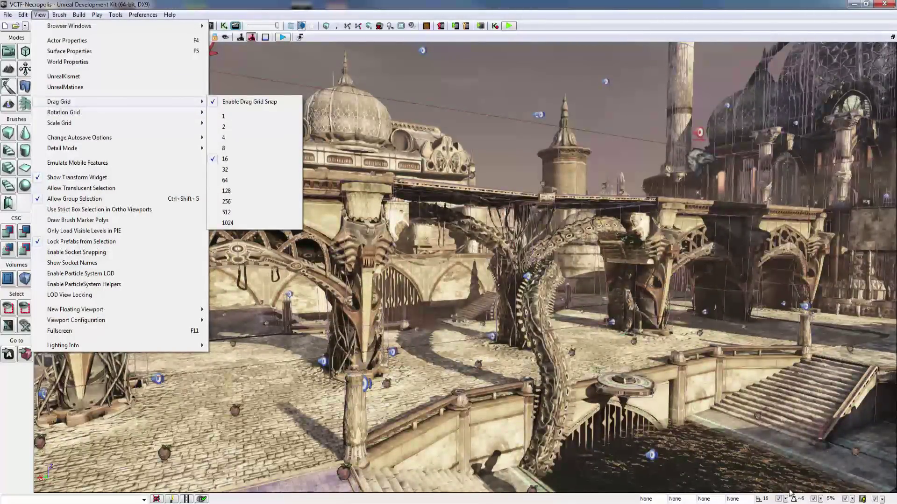
pyautogui.click(65, 103)
pyautogui.moveTo(72, 101)
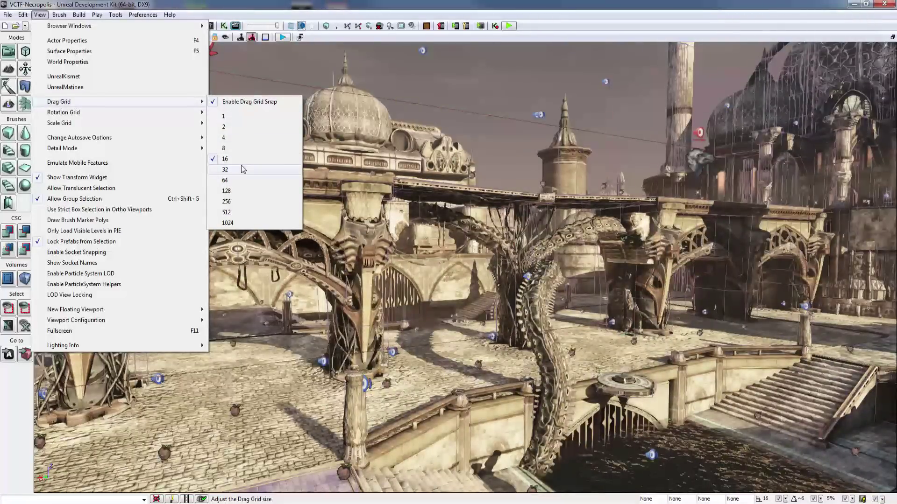
pyautogui.moveTo(374, 210); pyautogui.dragTo(355, 250, button='right')
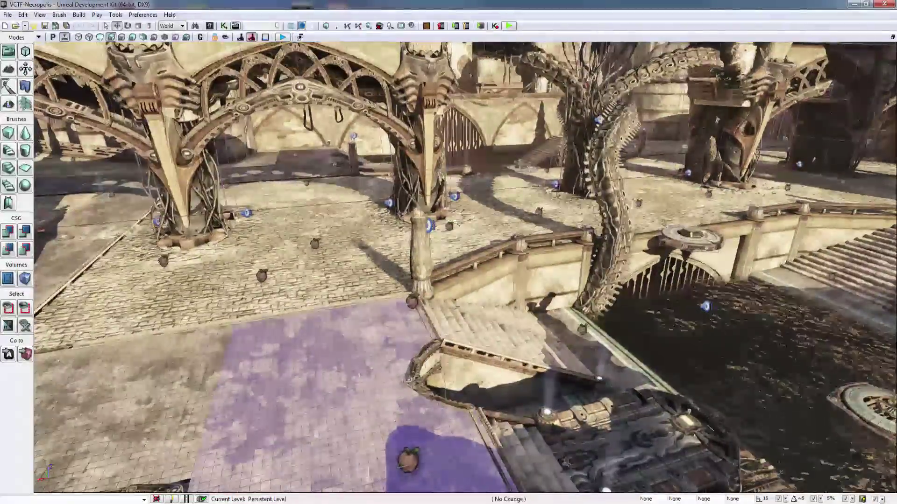
# Select the short stone column at the head of the stairs and move it along its X axis onto the paved courtyard
pyautogui.click(419, 282)
pyautogui.moveTo(420, 282); pyautogui.dragTo(396, 286, button='right')
pyautogui.press('w')
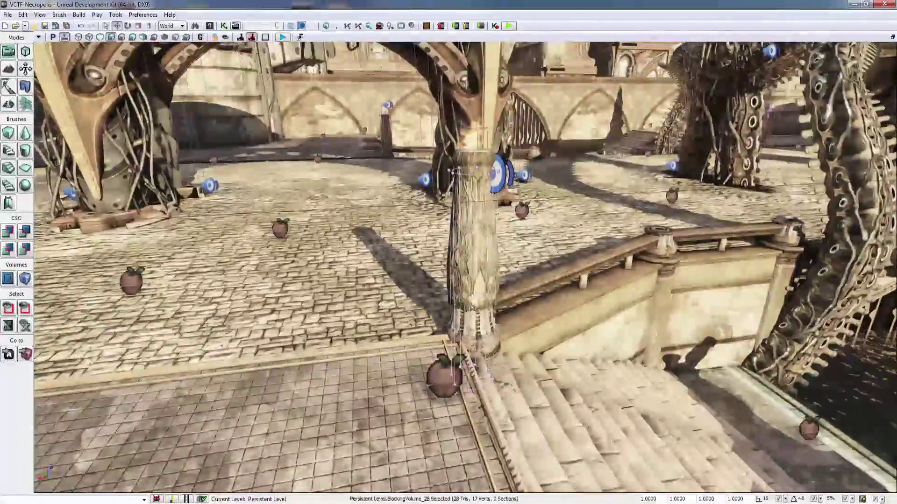
pyautogui.click(471, 243)
pyautogui.press('s')
pyautogui.moveTo(471, 243); pyautogui.dragTo(456, 252, button='right')
pyautogui.moveTo(487, 256); pyautogui.dragTo(349, 267)
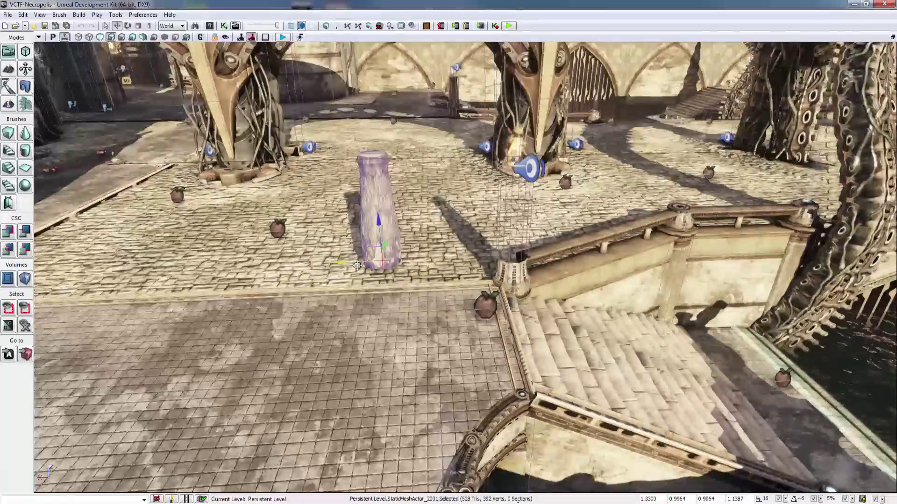
pyautogui.moveTo(350, 267)
pyautogui.mouseDown(button='right')
pyautogui.moveTo(330, 267)
pyautogui.moveTo(350, 260)
pyautogui.mouseUp(button='right')
pyautogui.press('w')
pyautogui.press('s')
# Try moving the column along its X axis with a drag grid of 128, and return the drag grid to 16
pyautogui.click(41, 15)
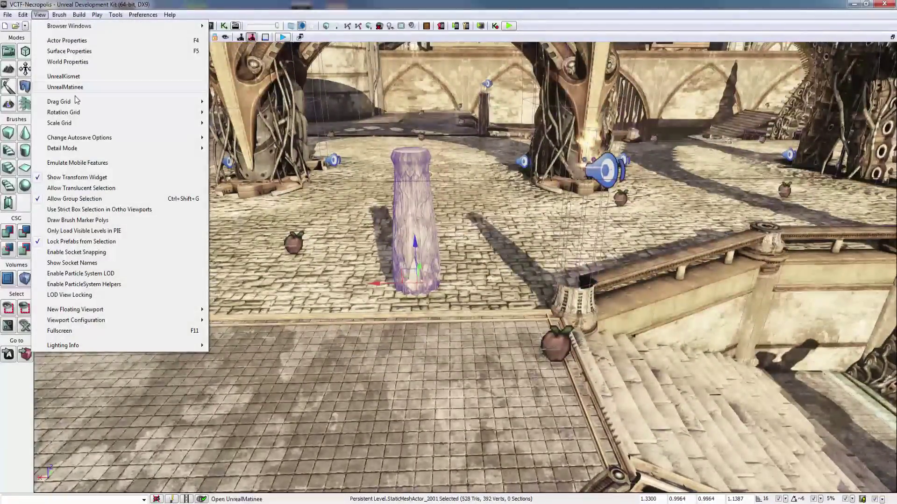
pyautogui.moveTo(118, 108)
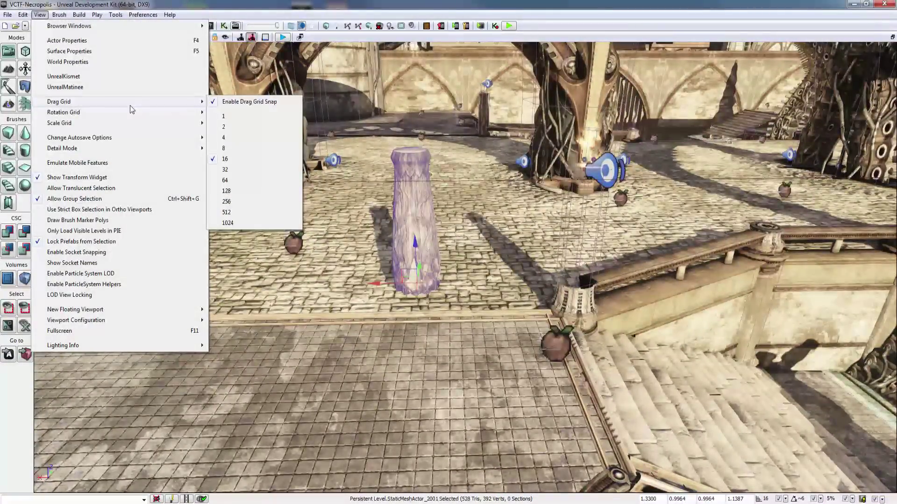
pyautogui.click(226, 190)
pyautogui.moveTo(386, 283)
pyautogui.mouseDown()
pyautogui.moveTo(230, 284)
pyautogui.moveTo(488, 286)
pyautogui.moveTo(399, 286)
pyautogui.mouseUp()
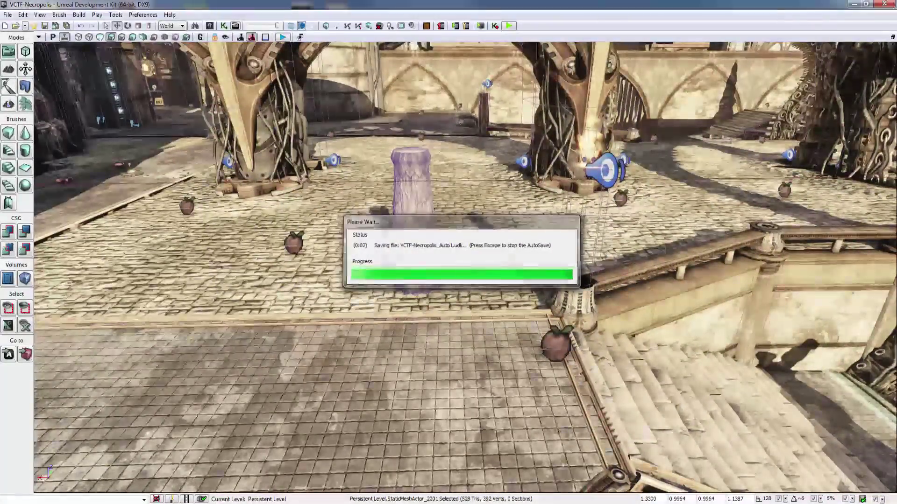
pyautogui.click(40, 14)
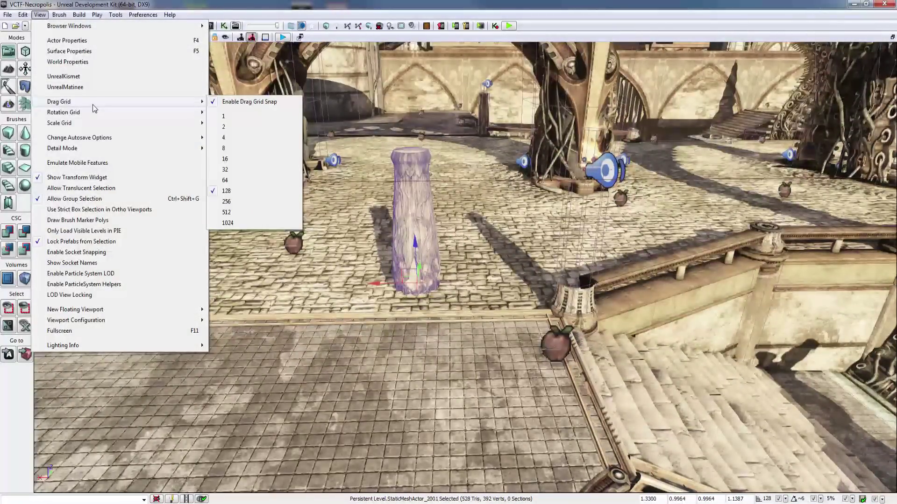
pyautogui.click(242, 159)
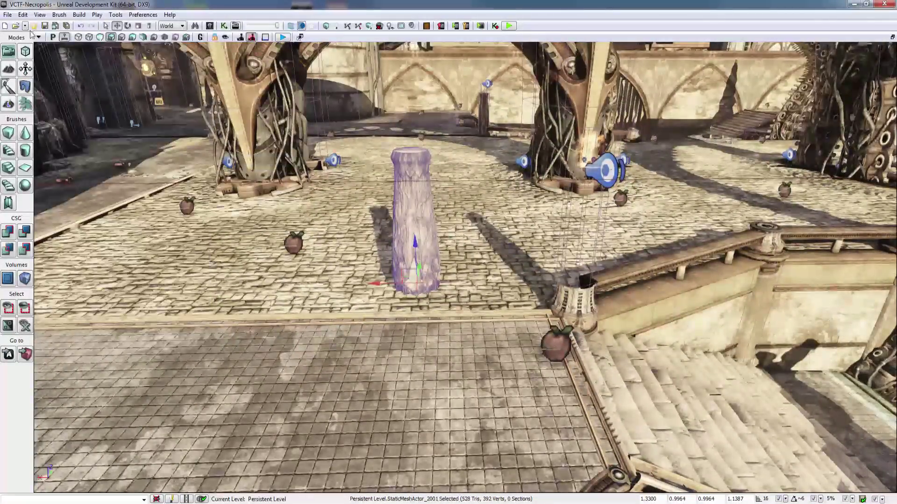
# Turn off autosaving for both maps and content packages
pyautogui.click(60, 15)
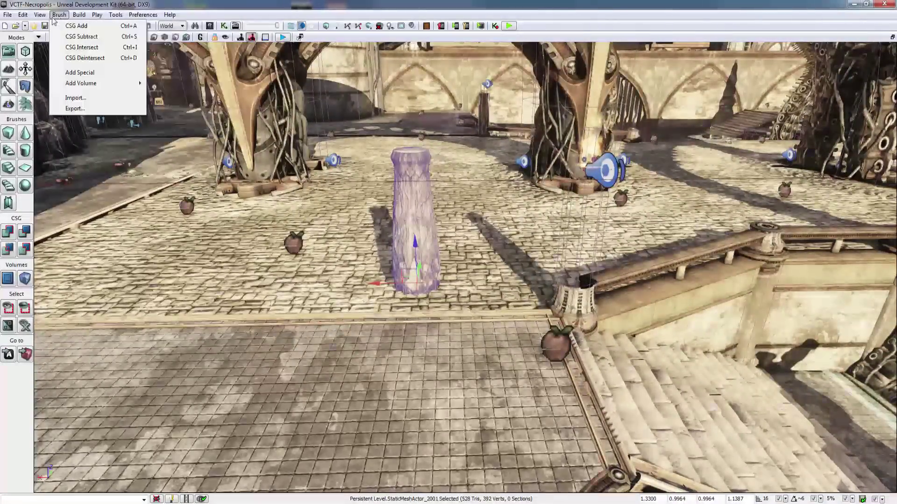
pyautogui.moveTo(40, 15)
pyautogui.moveTo(71, 107)
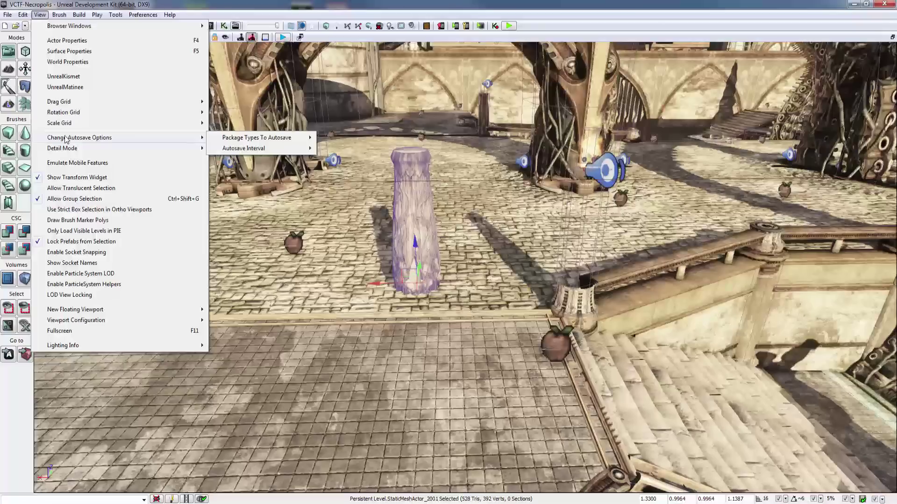
pyautogui.moveTo(294, 139)
pyautogui.moveTo(266, 140)
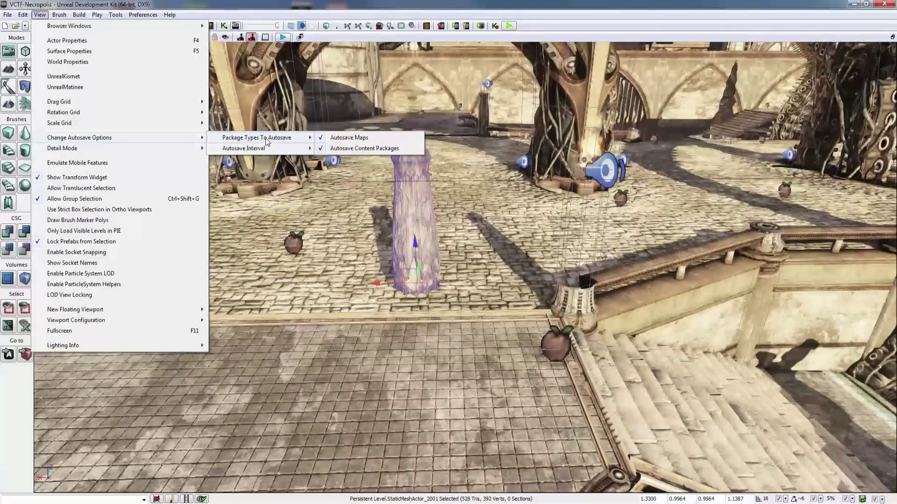
pyautogui.click(356, 142)
pyautogui.click(40, 14)
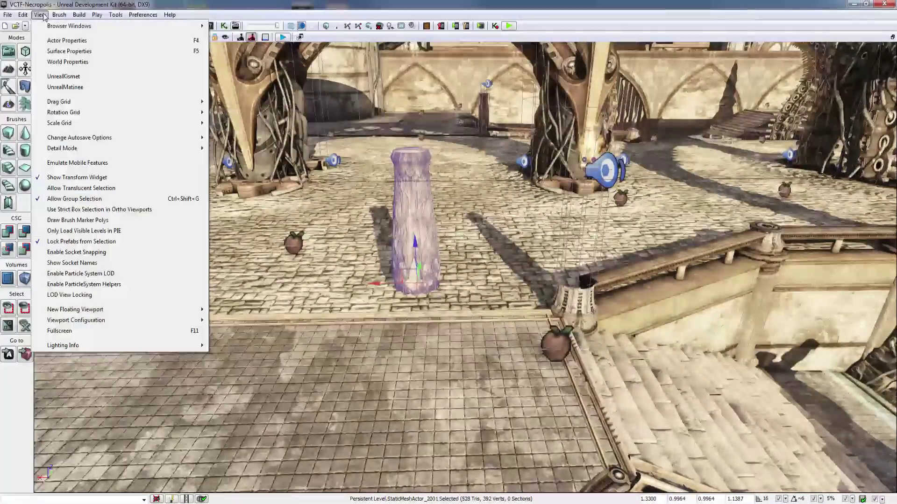
pyautogui.moveTo(117, 139)
pyautogui.moveTo(226, 139)
pyautogui.click(344, 148)
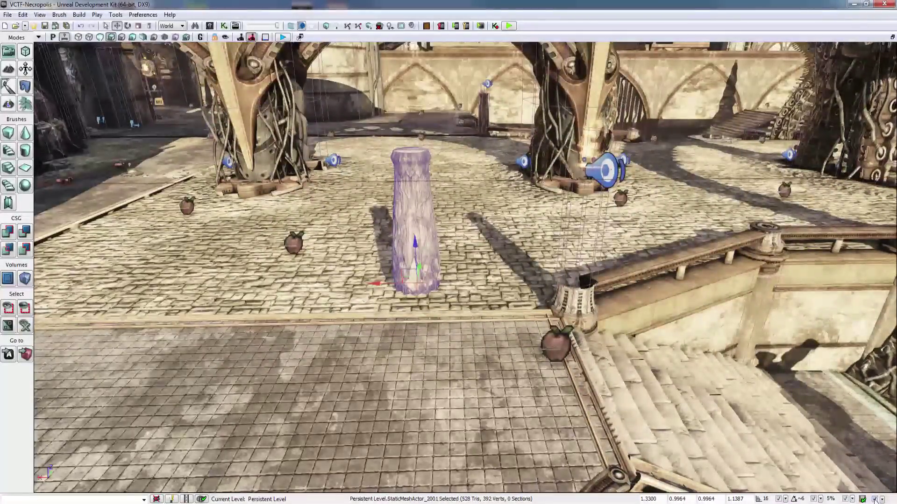
# Set the level's detail mode to Low, look over the arches, and set it back to High for comparison
pyautogui.click(40, 14)
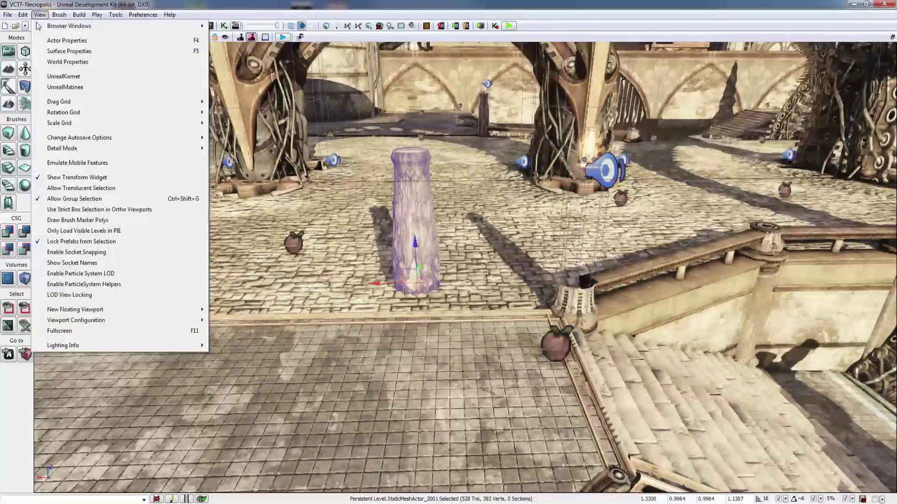
pyautogui.moveTo(133, 138)
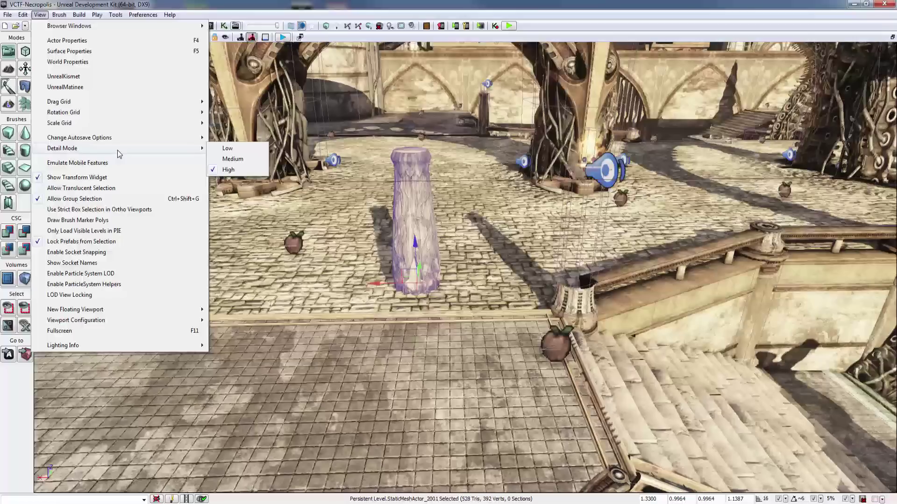
pyautogui.click(227, 148)
pyautogui.moveTo(448, 266); pyautogui.dragTo(484, 201, button='right')
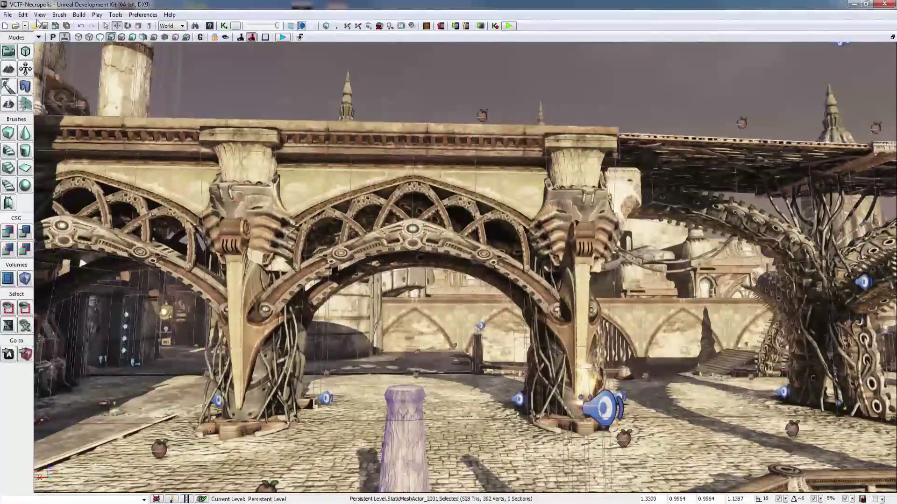
pyautogui.click(40, 15)
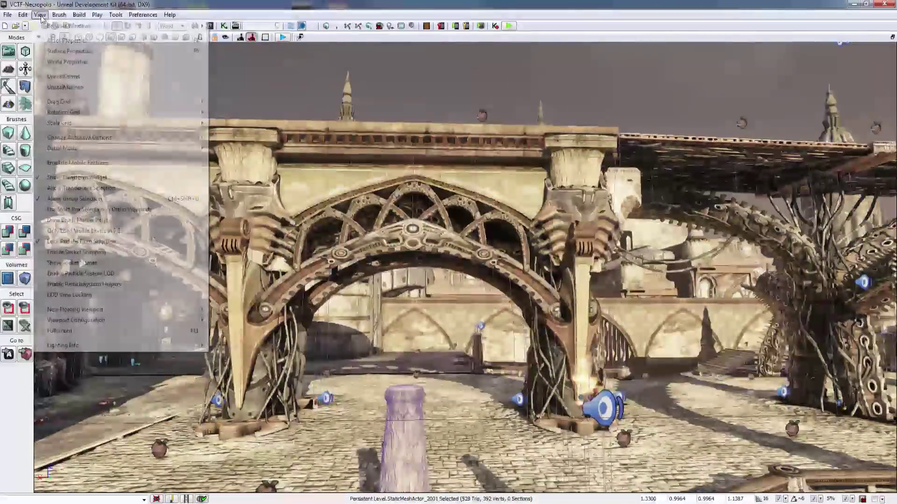
pyautogui.moveTo(201, 148)
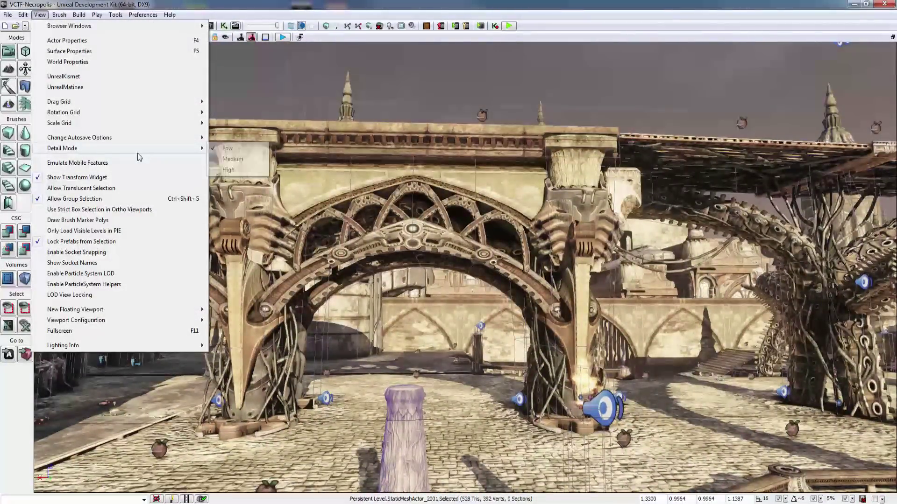
pyautogui.click(229, 169)
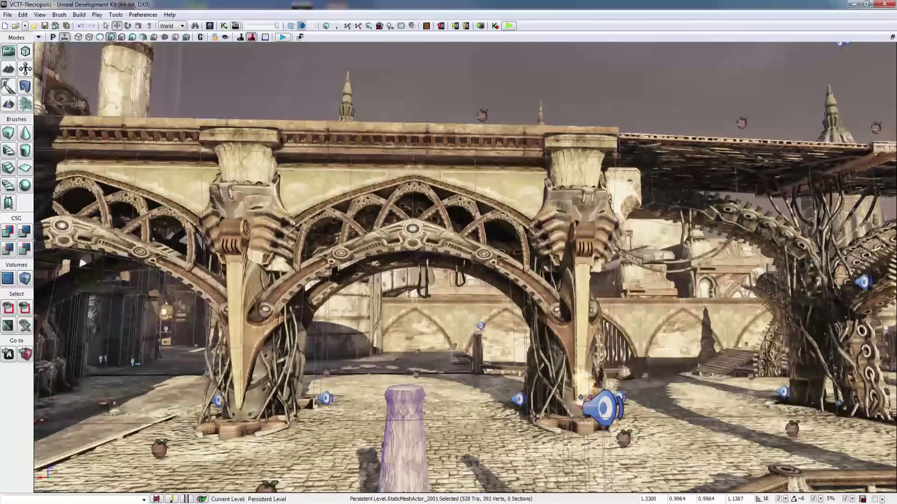
pyautogui.moveTo(229, 170); pyautogui.dragTo(236, 192, button='right')
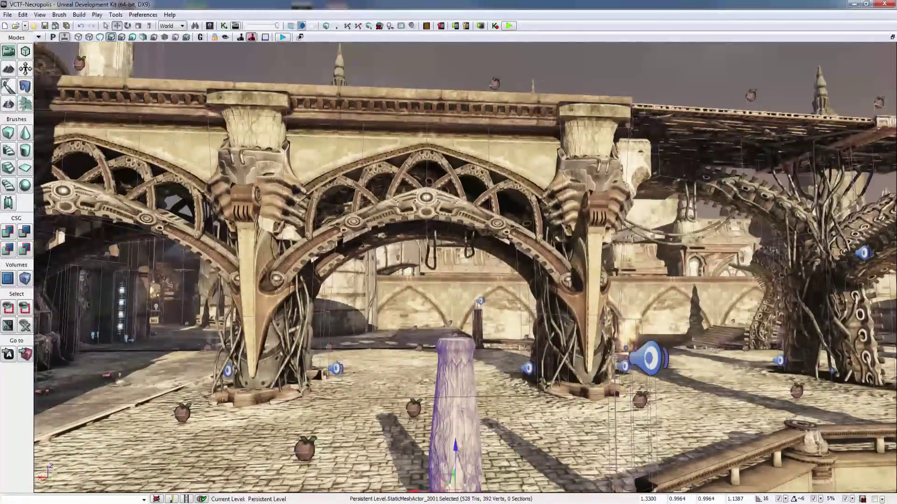
# Lower the detail mode once more to compare the archway behind the column, and return it to High
pyautogui.click(40, 14)
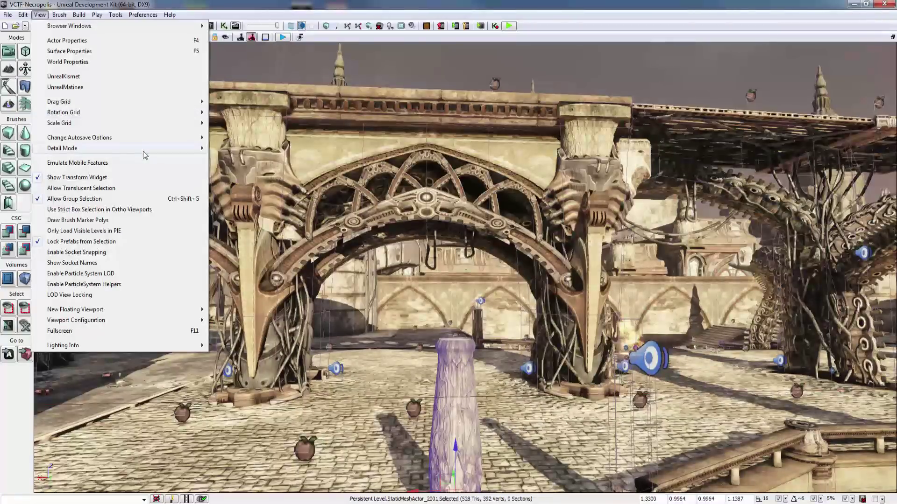
pyautogui.moveTo(448, 253); pyautogui.dragTo(502, 276, button='right')
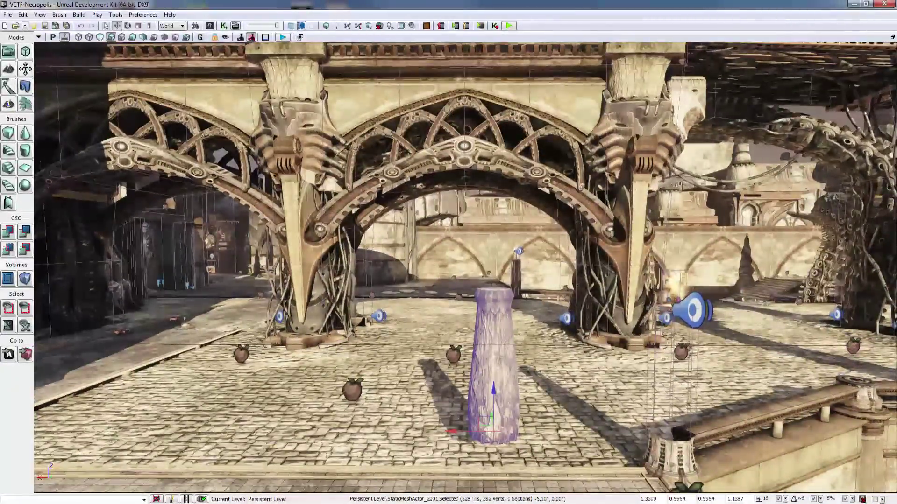
pyautogui.moveTo(465, 267); pyautogui.dragTo(513, 301, button='right')
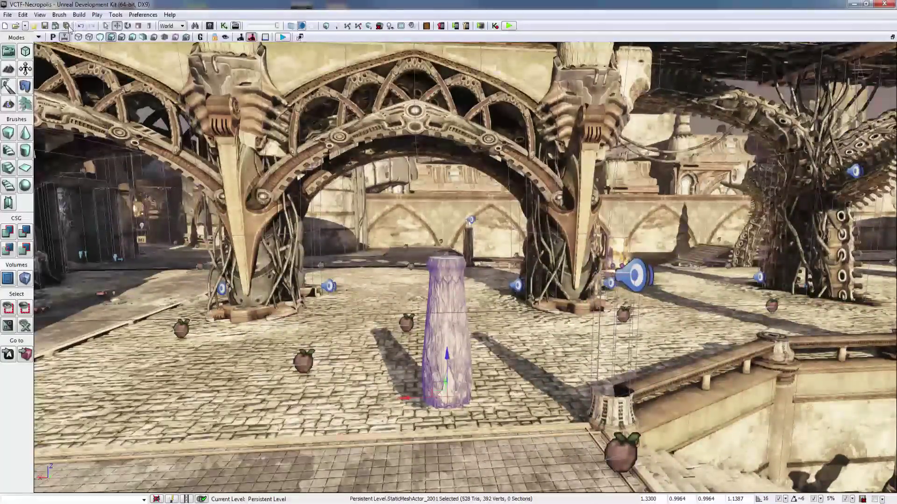
pyautogui.click(23, 14)
pyautogui.moveTo(34, 17)
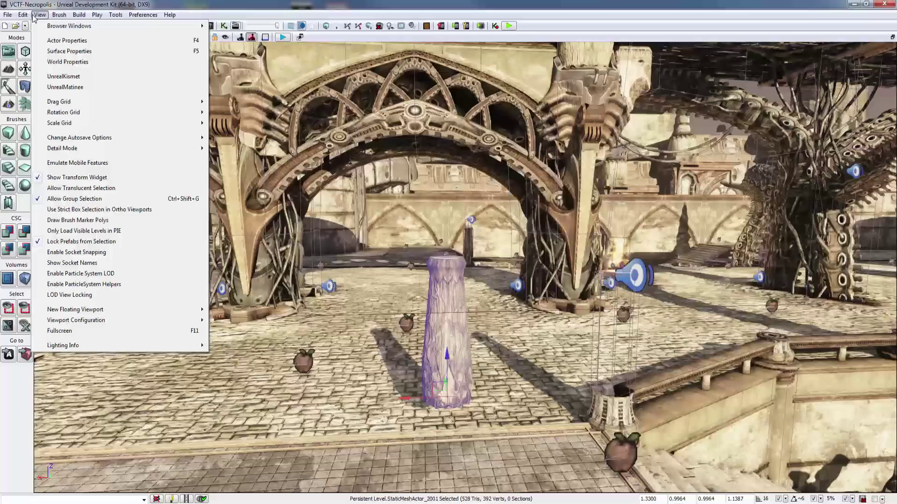
pyautogui.moveTo(142, 149)
pyautogui.click(232, 169)
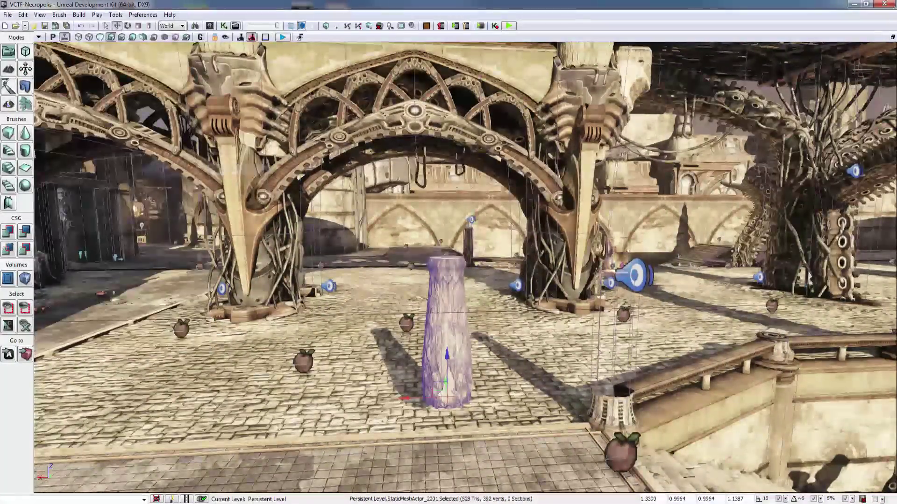
# Turn on emulation of mobile features for the Necropolis level and let the material shaders compile
pyautogui.click(40, 15)
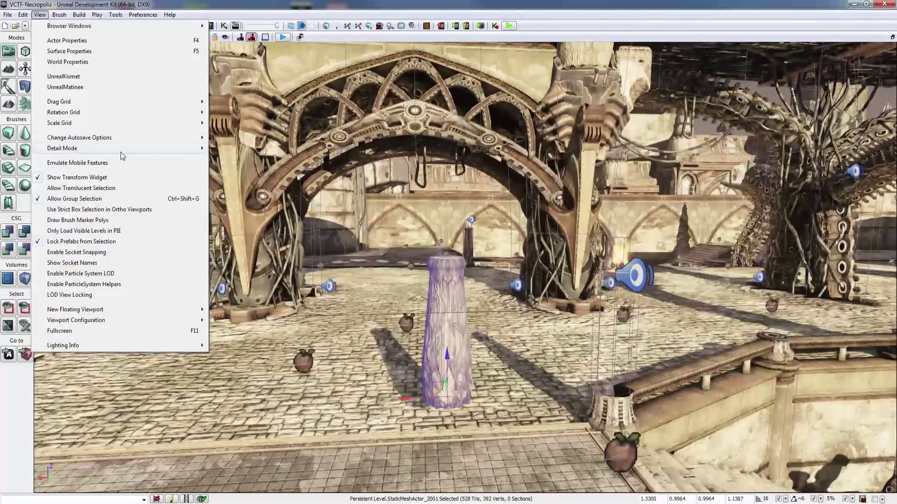
pyautogui.moveTo(121, 153)
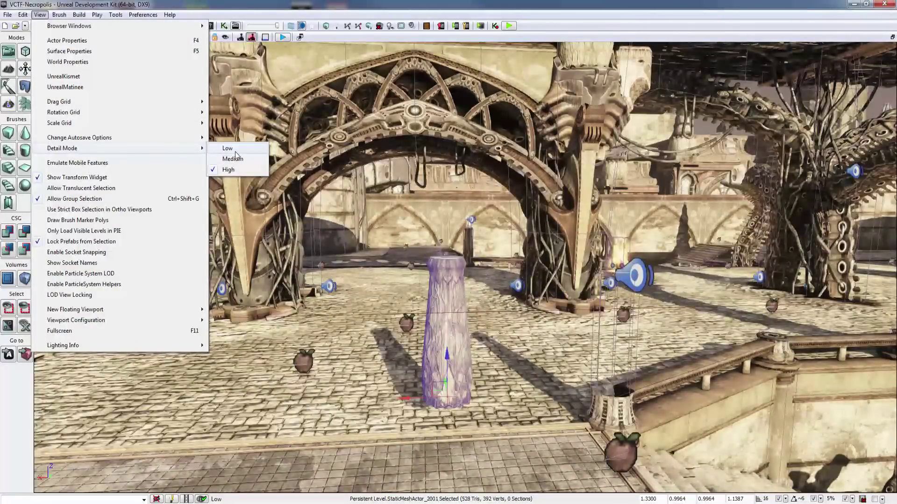
pyautogui.click(108, 164)
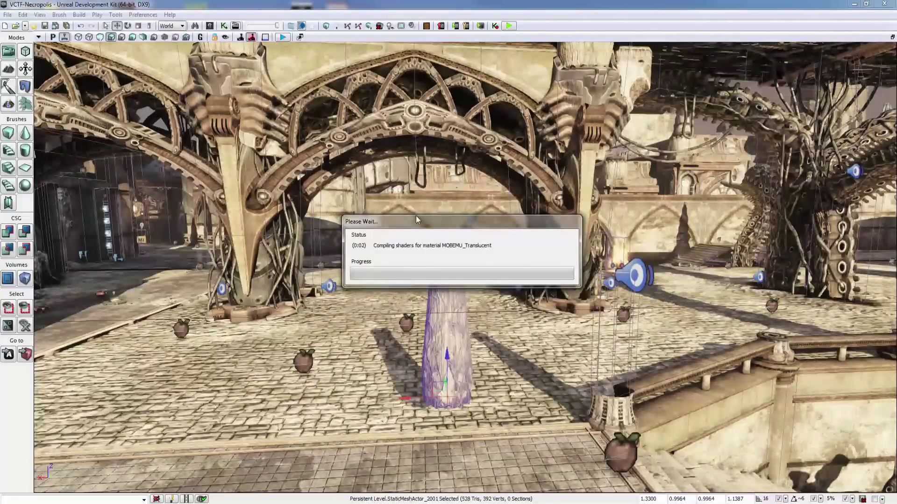
pyautogui.moveTo(499, 228); pyautogui.dragTo(404, 210)
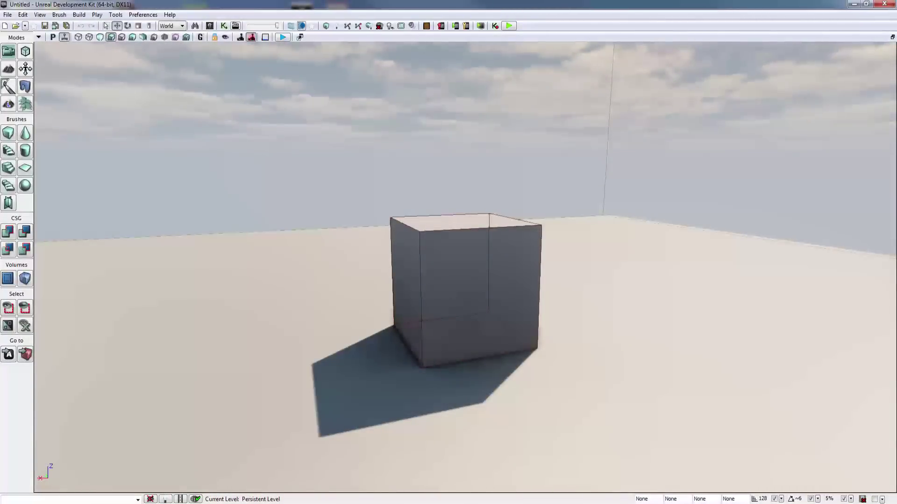
# Emulate mobile features in the untitled cube level, look over the cube and its shadow, and turn the emulation back off
pyautogui.moveTo(449, 280); pyautogui.dragTo(495, 254, button='right')
pyautogui.click(425, 26)
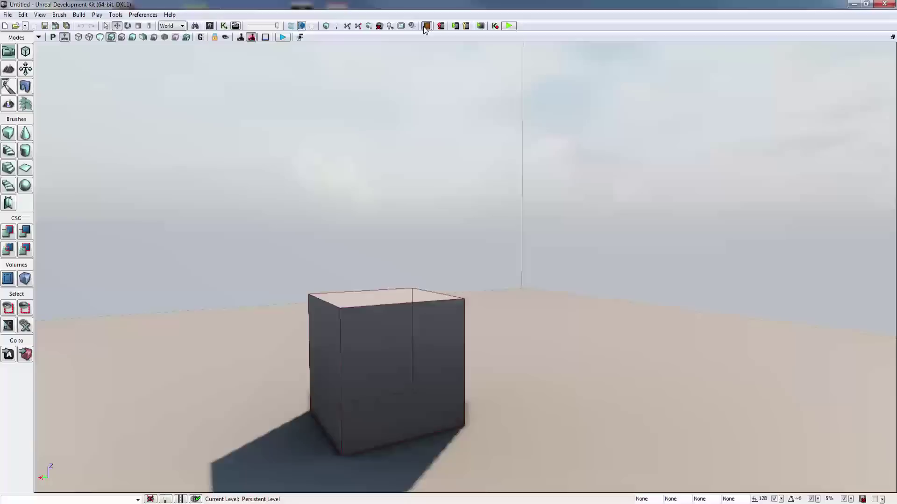
pyautogui.moveTo(448, 243); pyautogui.dragTo(411, 217, button='right')
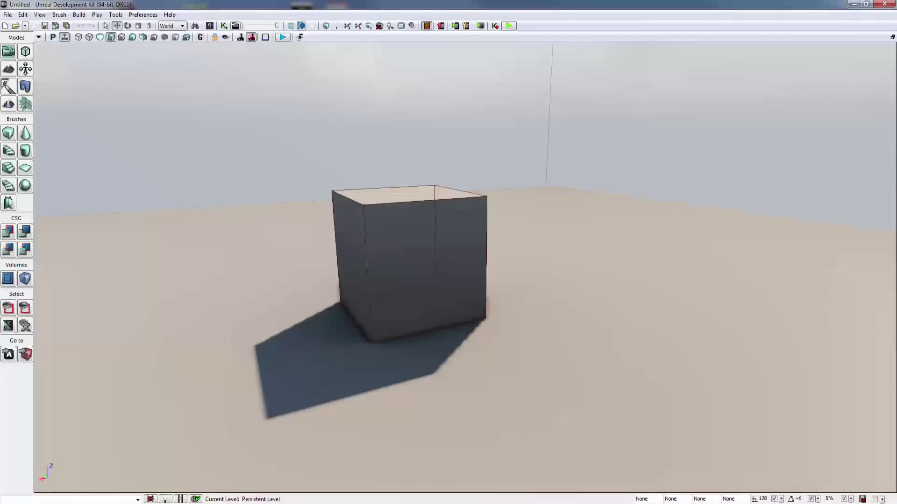
pyautogui.click(426, 26)
pyautogui.moveTo(421, 234); pyautogui.dragTo(421, 196, button='right')
# Reopen the VCTF-Necropolis level from the recent files
pyautogui.click(7, 15)
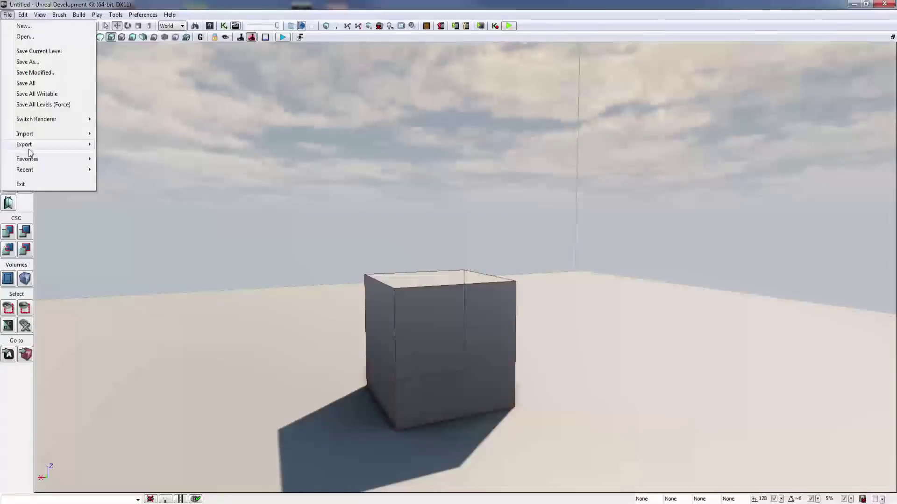
pyautogui.moveTo(46, 170)
pyautogui.click(125, 169)
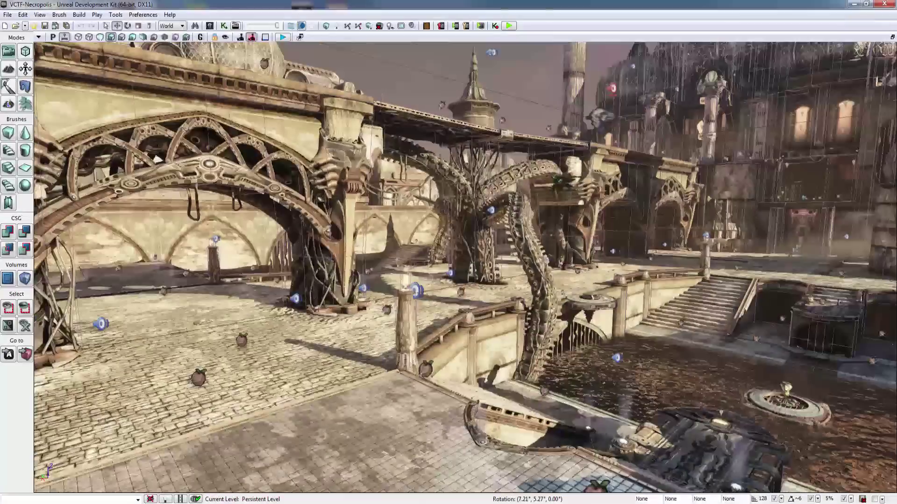
pyautogui.moveTo(465, 267); pyautogui.dragTo(453, 266, button='right')
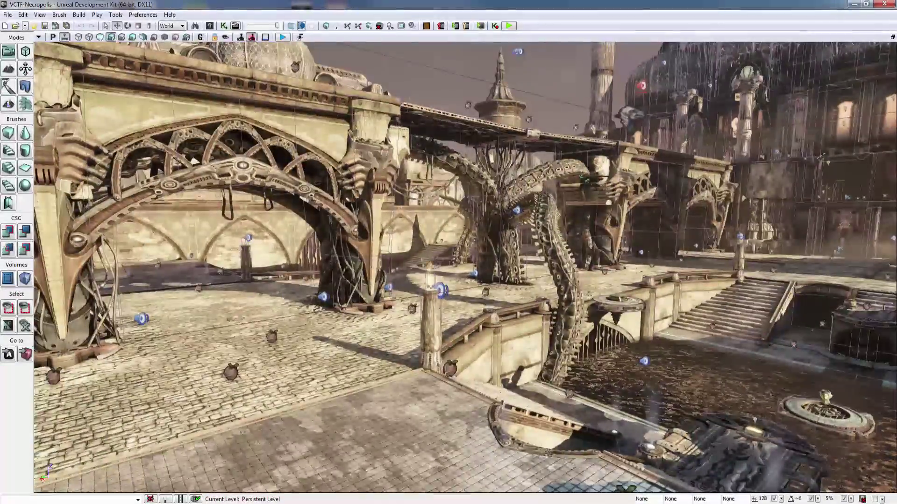
# Select the torch column at the head of the stairs and view it up close
pyautogui.click(35, 15)
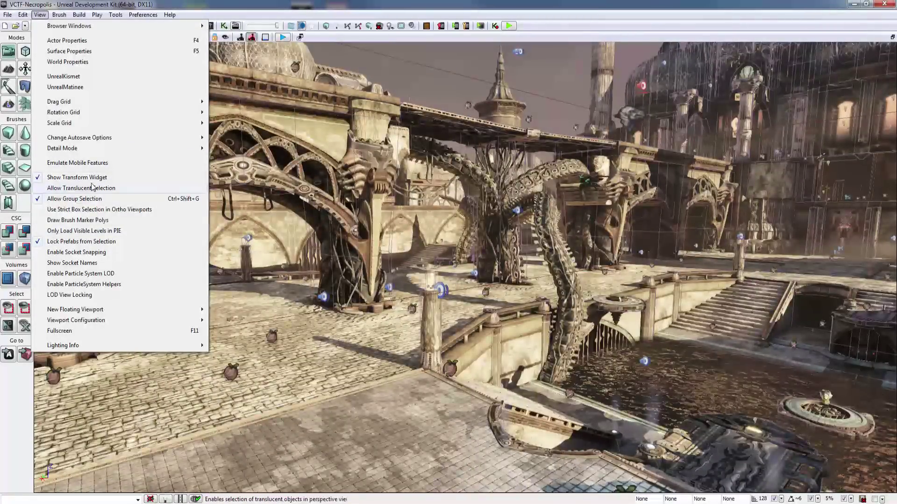
pyautogui.click(415, 330)
pyautogui.click(429, 334)
pyautogui.moveTo(428, 410); pyautogui.dragTo(413, 427, button='right')
pyautogui.click(546, 284)
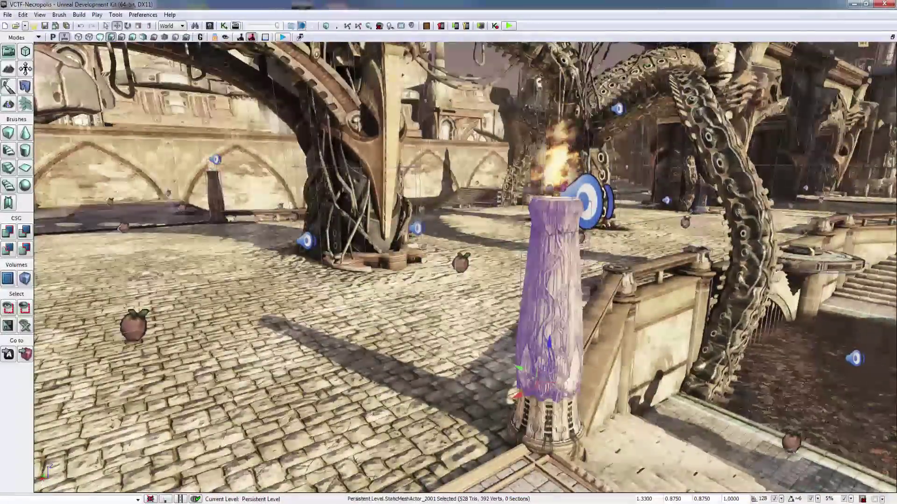
pyautogui.moveTo(547, 285); pyautogui.dragTo(558, 295, button='right')
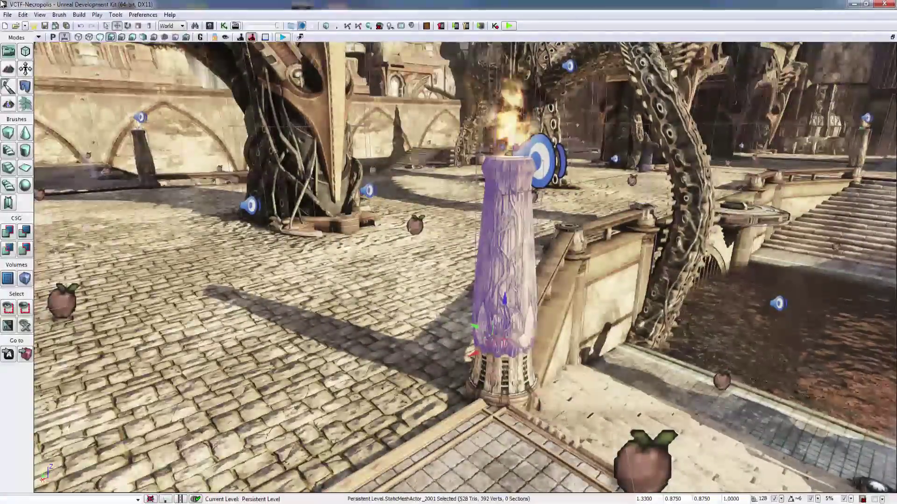
# Hide the transform widget on the selected column and show it again
pyautogui.click(40, 15)
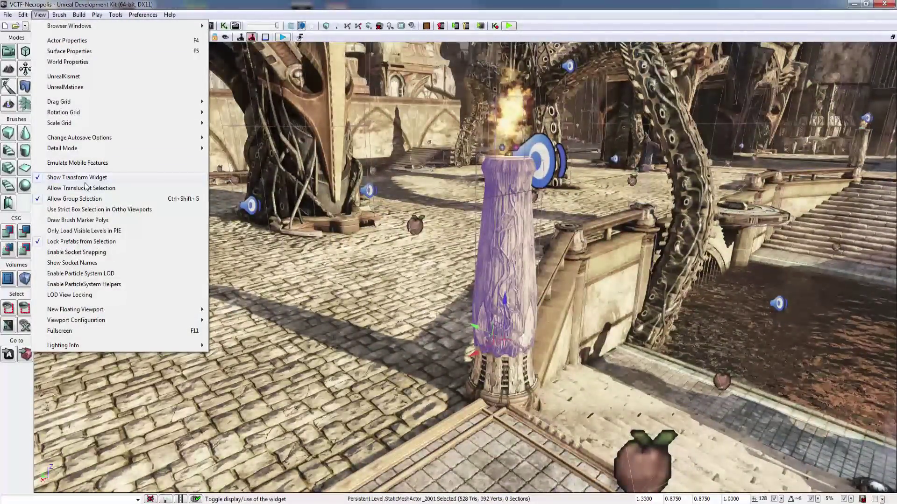
pyautogui.click(89, 180)
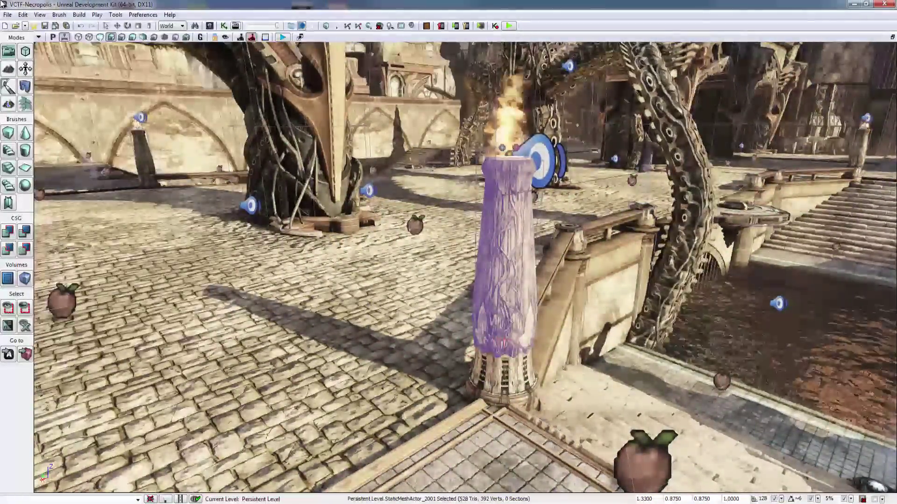
pyautogui.click(23, 15)
pyautogui.click(40, 15)
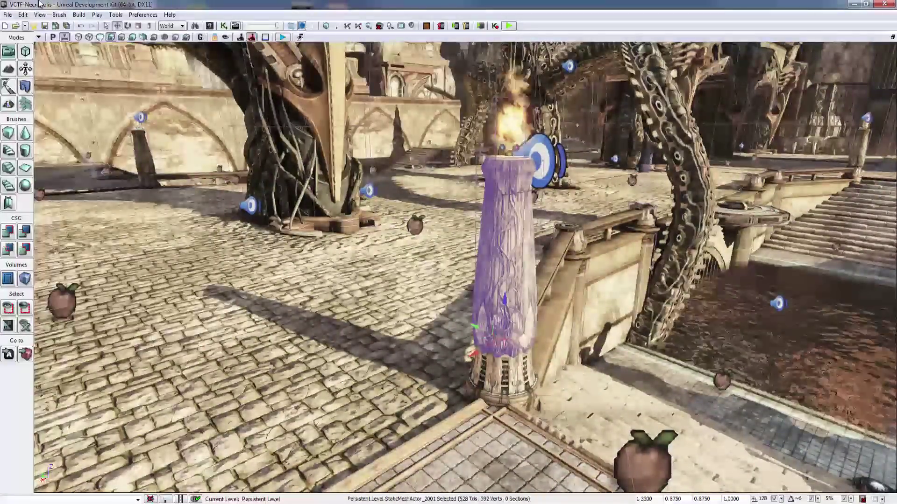
# Allow translucent selection in the perspective view and go to the skyline with the domed buildings
pyautogui.click(40, 15)
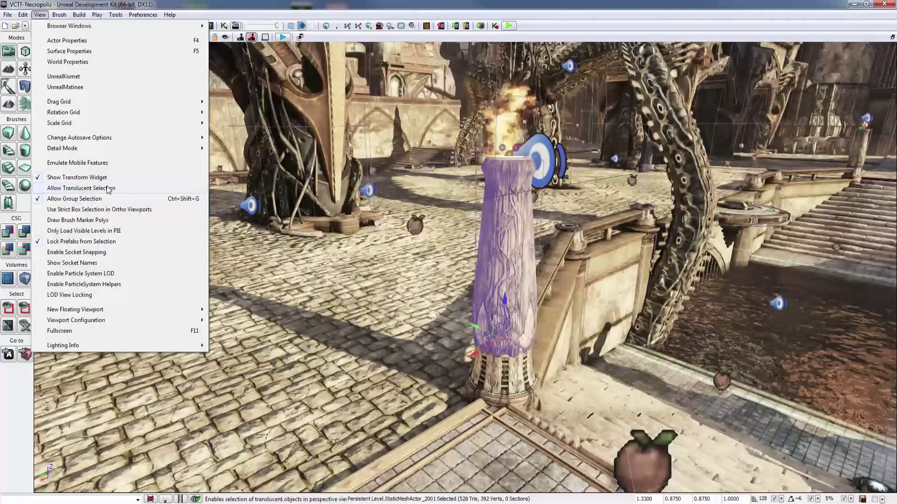
pyautogui.click(74, 188)
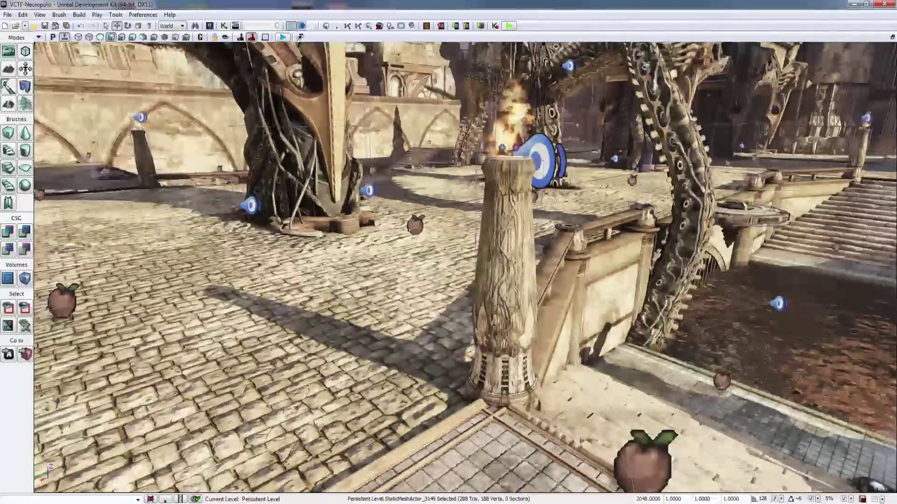
pyautogui.moveTo(465, 267); pyautogui.dragTo(345, 226, button='right')
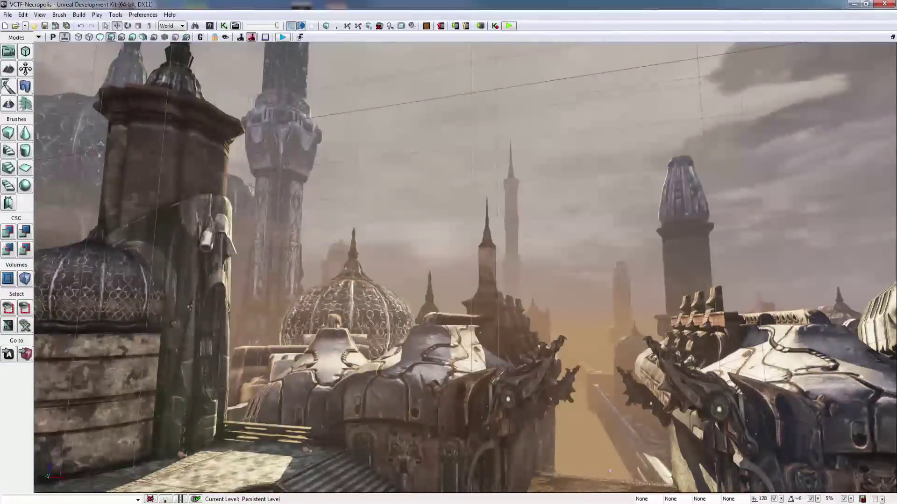
# Switch the viewport to game view and select the translucent lens flare in front of the domed buildings
pyautogui.press('g')
pyautogui.moveTo(465, 267)
pyautogui.mouseDown(button='right')
pyautogui.moveTo(483, 242)
pyautogui.moveTo(472, 278)
pyautogui.mouseUp(button='right')
pyautogui.press('w')
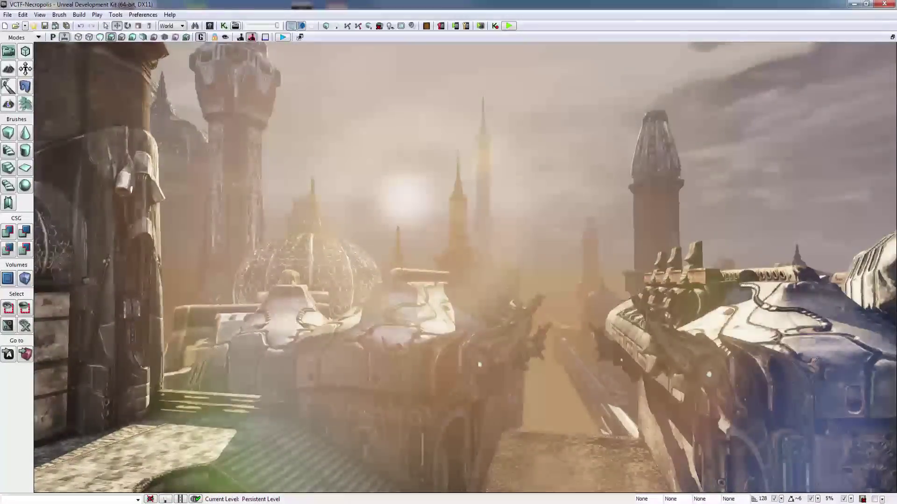
pyautogui.press('w')
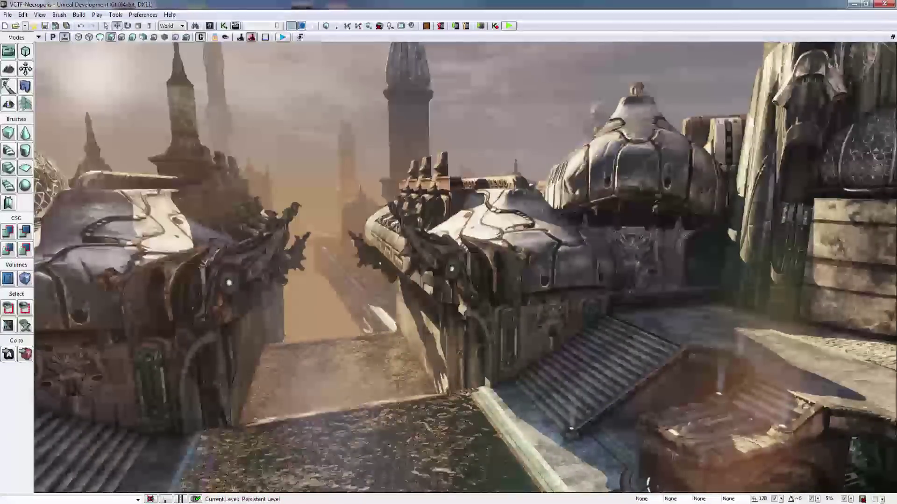
pyautogui.click(472, 278)
pyautogui.moveTo(473, 277); pyautogui.dragTo(400, 239, button='right')
pyautogui.moveTo(607, 237); pyautogui.dragTo(761, 293, button='right')
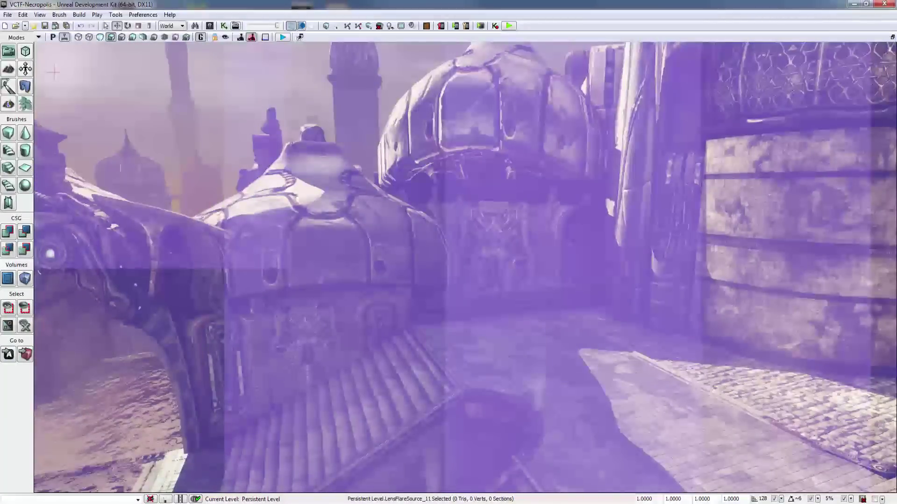
# Disallow translucent selection and leave game view, returning to the courtyard with the canal
pyautogui.click(41, 16)
pyautogui.click(76, 180)
pyautogui.moveTo(77, 182); pyautogui.dragTo(35, 210, button='right')
pyautogui.press('g')
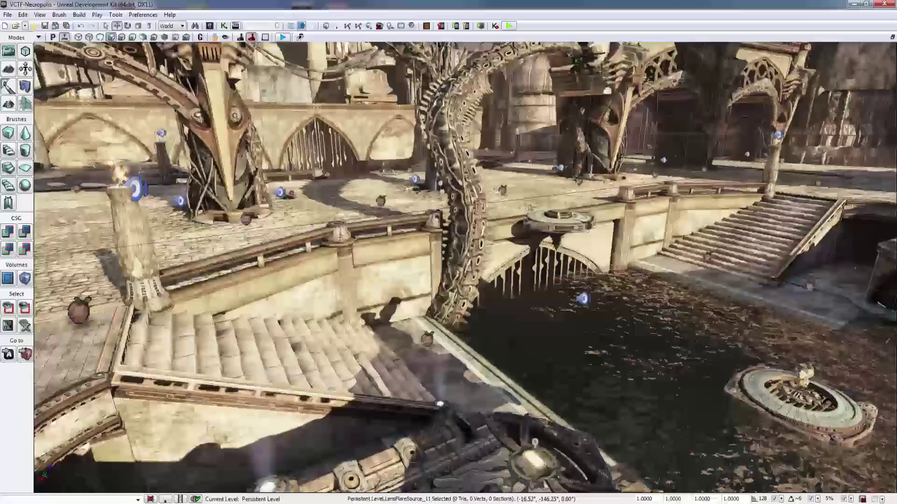
# Select the wall panels under the railing, the wall beside the stairs, and the tree roots on the terrace in turn
pyautogui.click(40, 14)
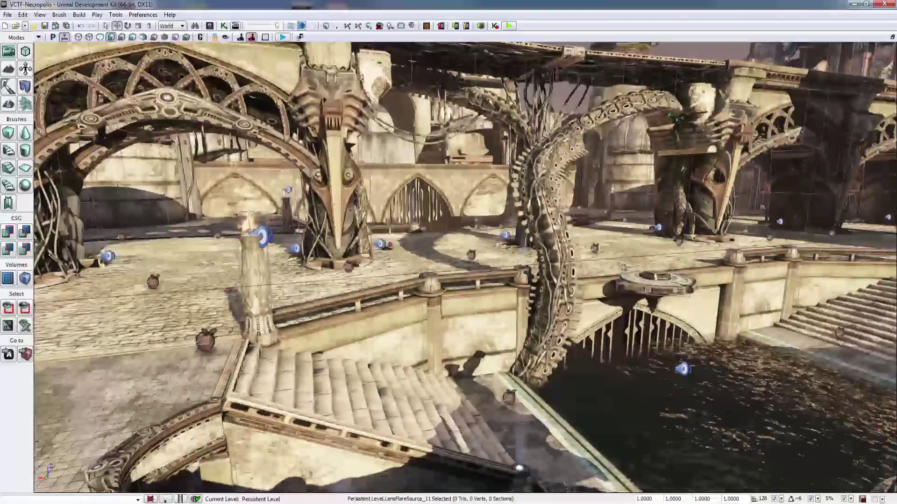
pyautogui.rightClick(407, 319)
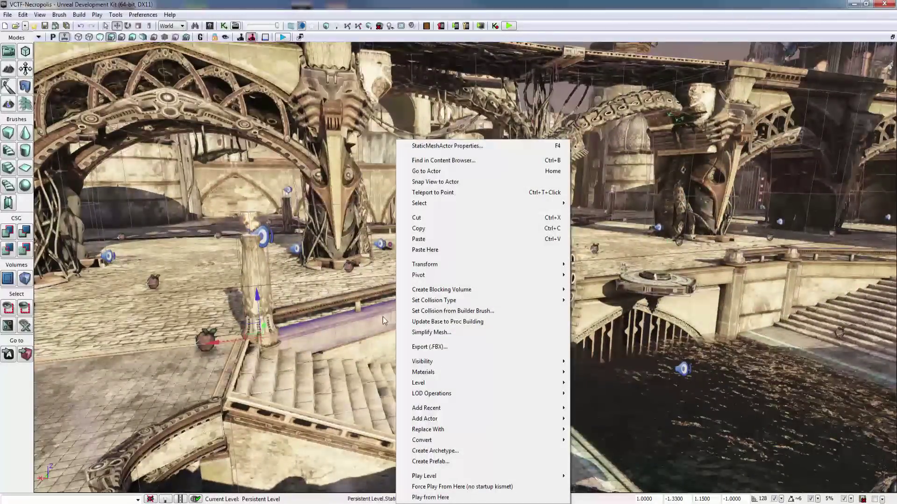
pyautogui.click(394, 320)
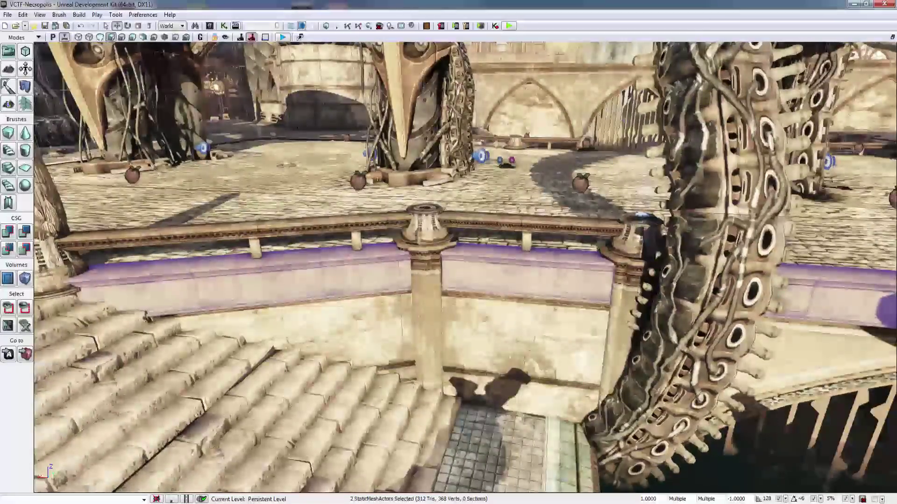
pyautogui.click(313, 402)
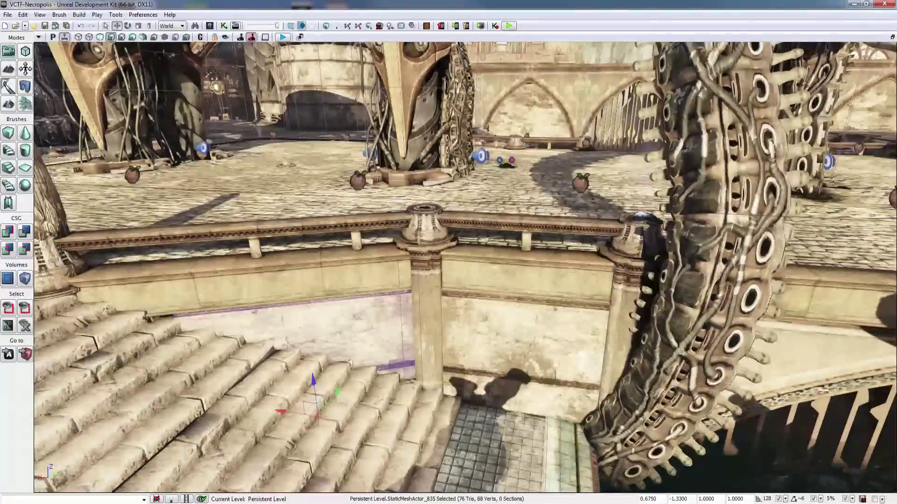
pyautogui.click(299, 280)
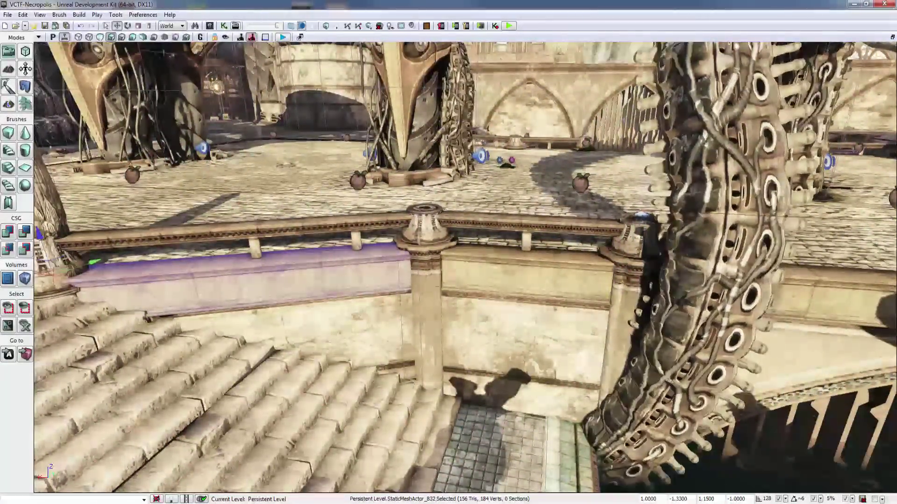
pyautogui.rightClick(180, 154)
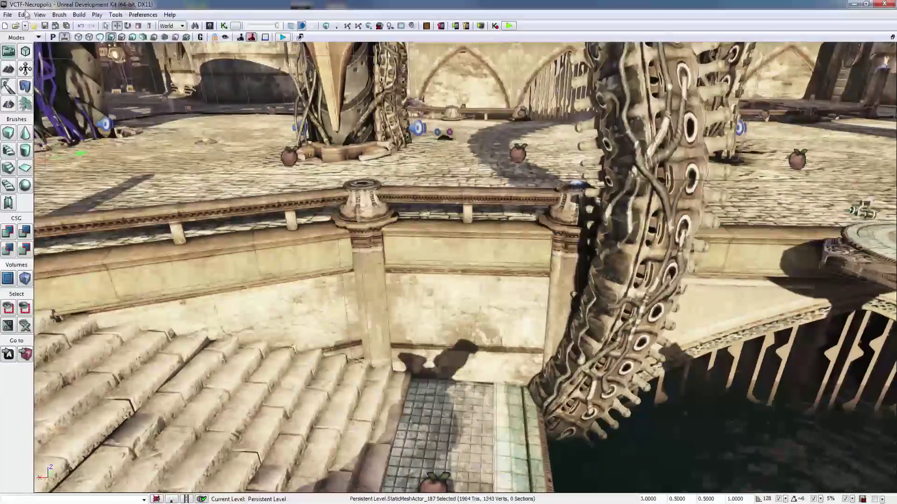
# Change the viewport configuration to the four-view layout with side, front, perspective and top views
pyautogui.click(39, 15)
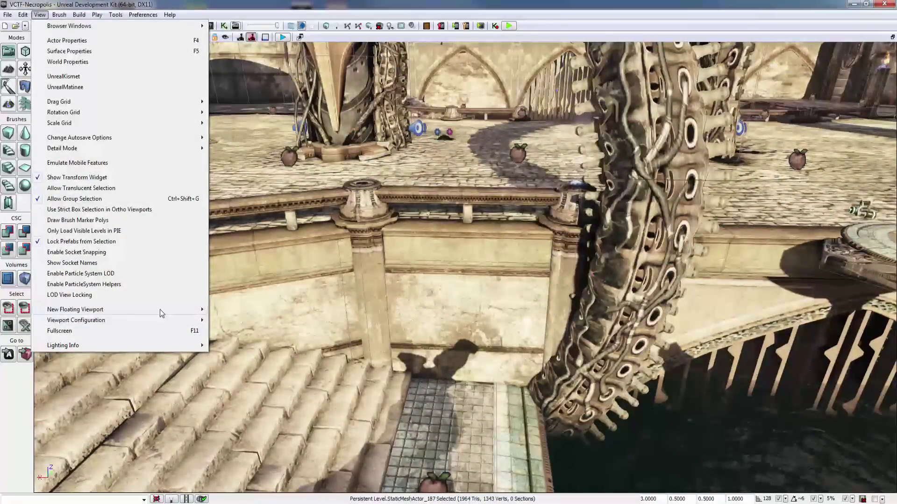
pyautogui.moveTo(170, 320)
pyautogui.click(244, 326)
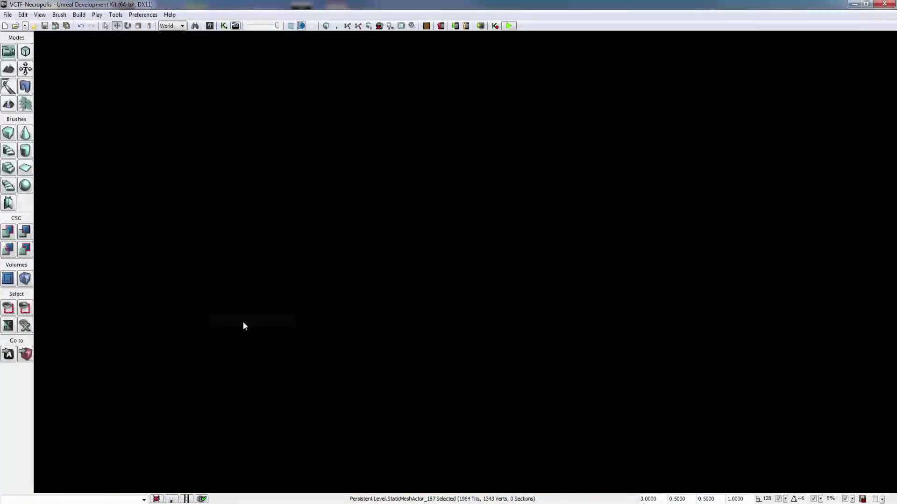
pyautogui.moveTo(243, 326)
pyautogui.mouseDown(button='right')
pyautogui.moveTo(236, 329)
pyautogui.moveTo(243, 376)
pyautogui.moveTo(242, 341)
pyautogui.mouseUp(button='right')
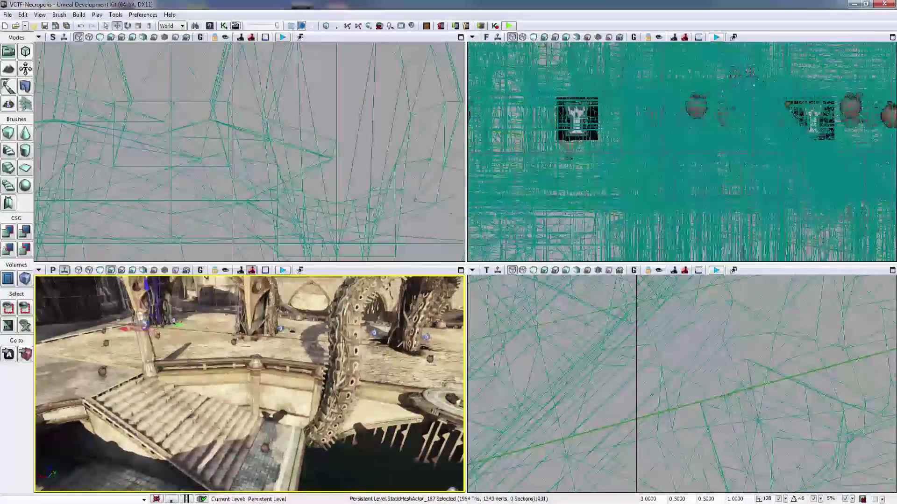
# Box-select part of the domed building around its central spire in the side wireframe view
pyautogui.scroll(-10, 238, 190)
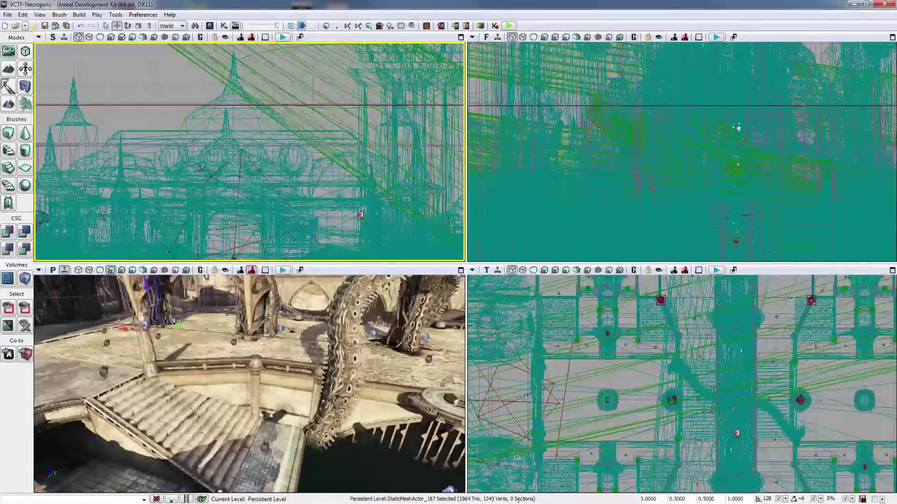
pyautogui.moveTo(238, 190); pyautogui.dragTo(254, 199, button='right')
pyautogui.keyDown('ctrl'); pyautogui.keyDown('alt'); pyautogui.moveTo(182, 105); pyautogui.dragTo(246, 180); pyautogui.keyUp('alt'); pyautogui.keyUp('ctrl')
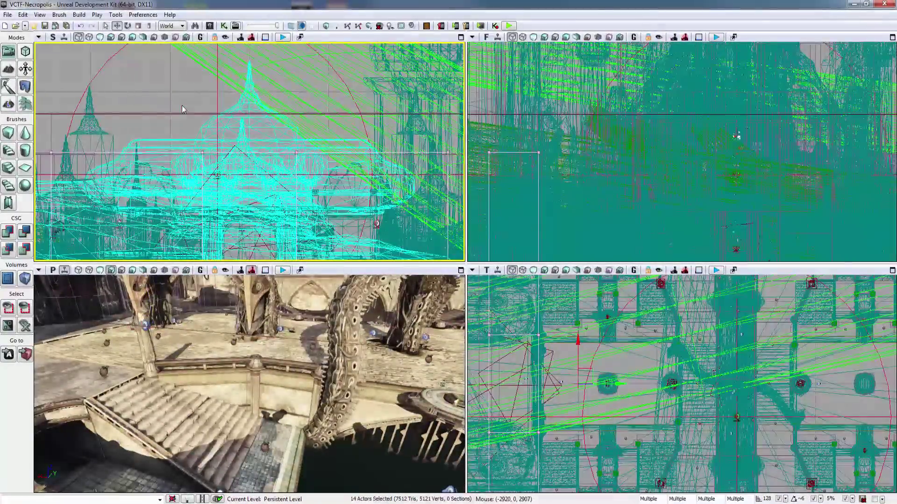
# Disallow group selection, box-select the domed building's central spire in the side view, and clear the selection
pyautogui.click(40, 15)
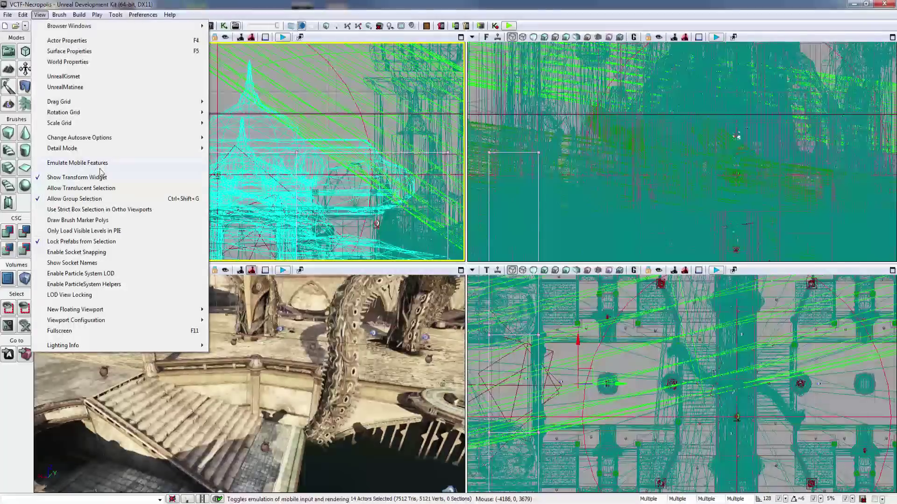
pyautogui.click(95, 200)
pyautogui.click(166, 105)
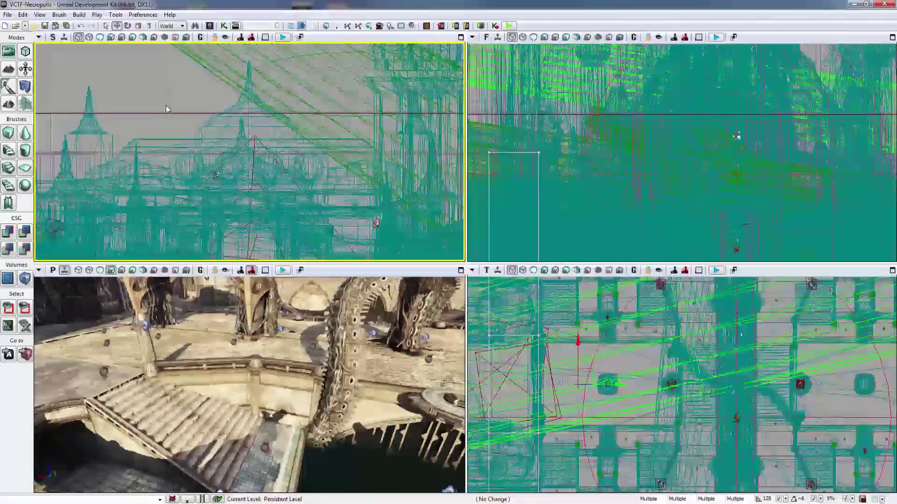
pyautogui.keyDown('ctrl'); pyautogui.keyDown('alt'); pyautogui.moveTo(152, 91); pyautogui.dragTo(212, 156); pyautogui.keyUp('alt'); pyautogui.keyUp('ctrl')
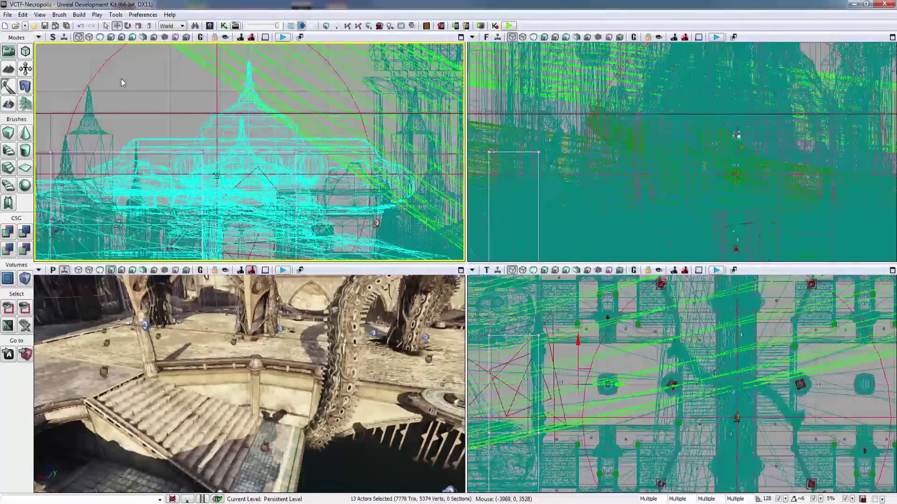
pyautogui.click(105, 62)
# Allow group selection again and maximize the perspective viewport on the staircase and courtyard
pyautogui.click(45, 15)
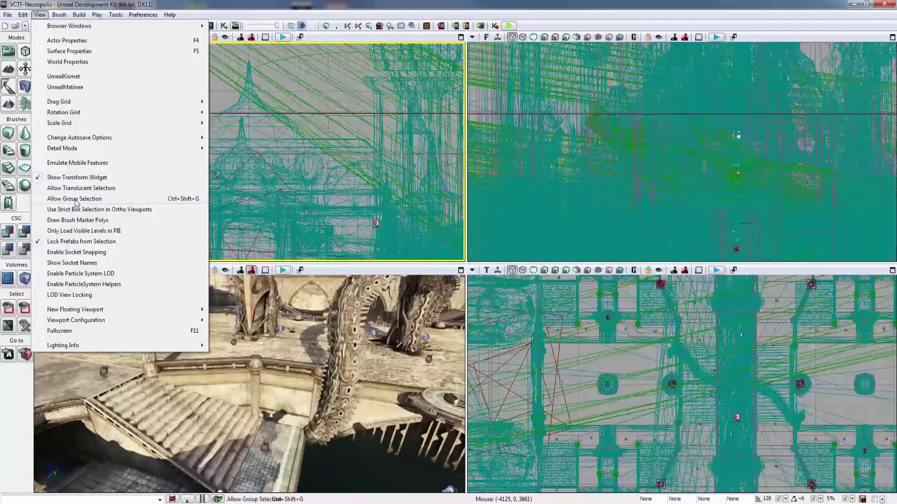
pyautogui.click(78, 202)
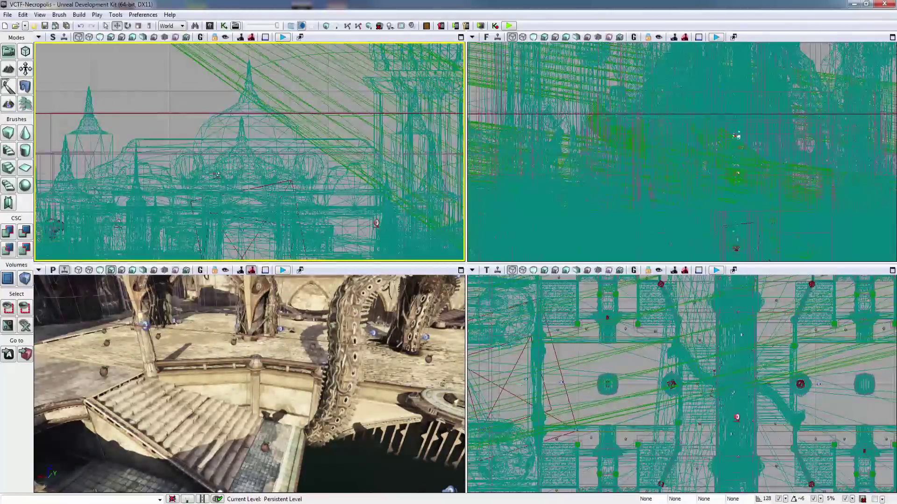
pyautogui.moveTo(201, 369); pyautogui.dragTo(154, 350, button='right')
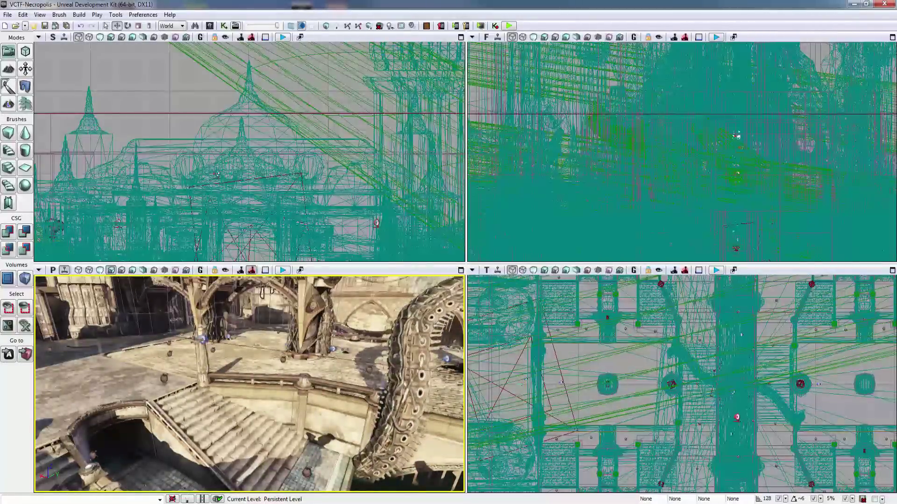
pyautogui.click(460, 271)
pyautogui.moveTo(306, 246); pyautogui.dragTo(325, 255, button='right')
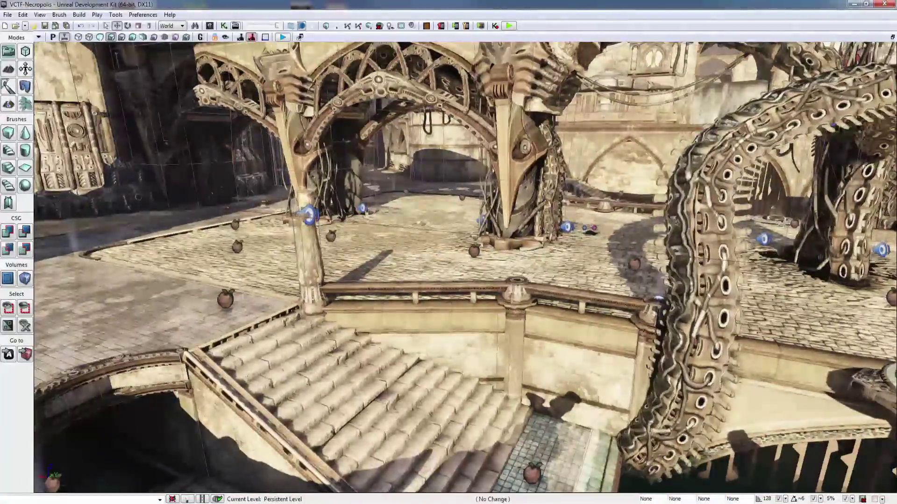
# Select the short pillar at the end of the stair railing and look at the selection options offered for it
pyautogui.click(306, 247)
pyautogui.rightClick(307, 247)
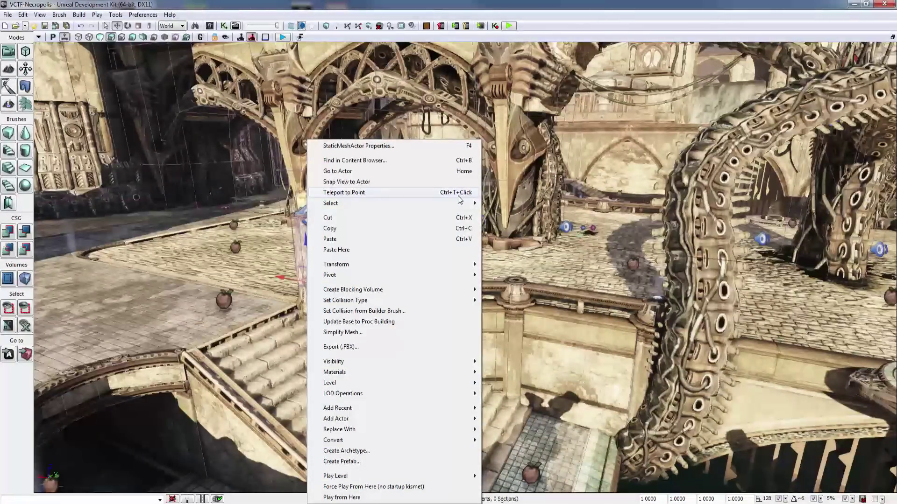
pyautogui.moveTo(469, 206)
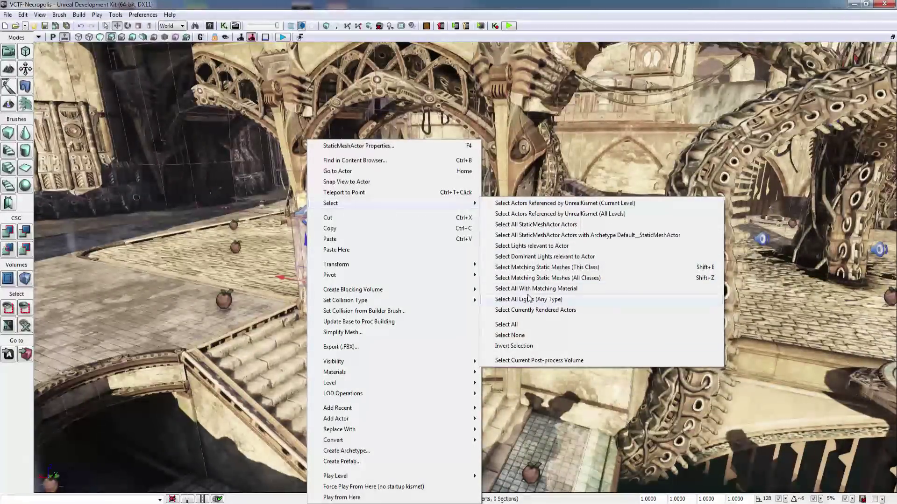
# Turn on the drawing of brush marker polys, look across the courtyard and canal, and turn the option back off
pyautogui.click(39, 14)
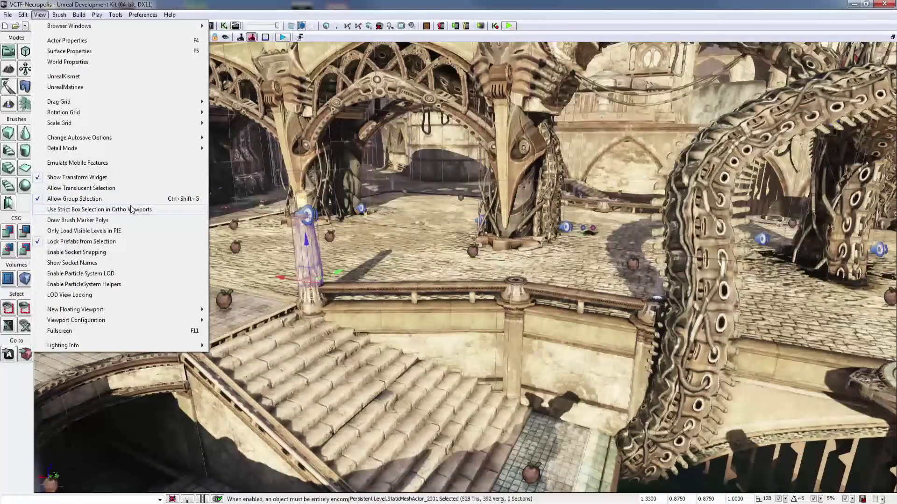
pyautogui.click(355, 284)
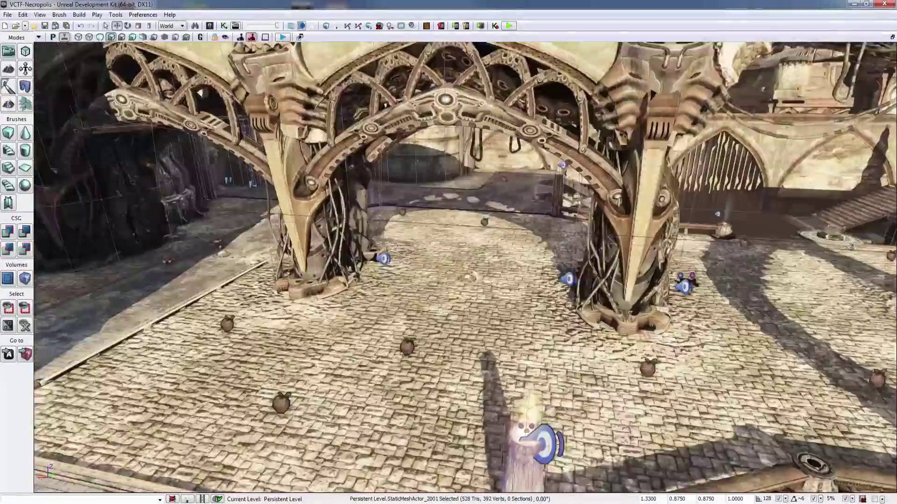
pyautogui.moveTo(355, 284); pyautogui.dragTo(381, 245, button='right')
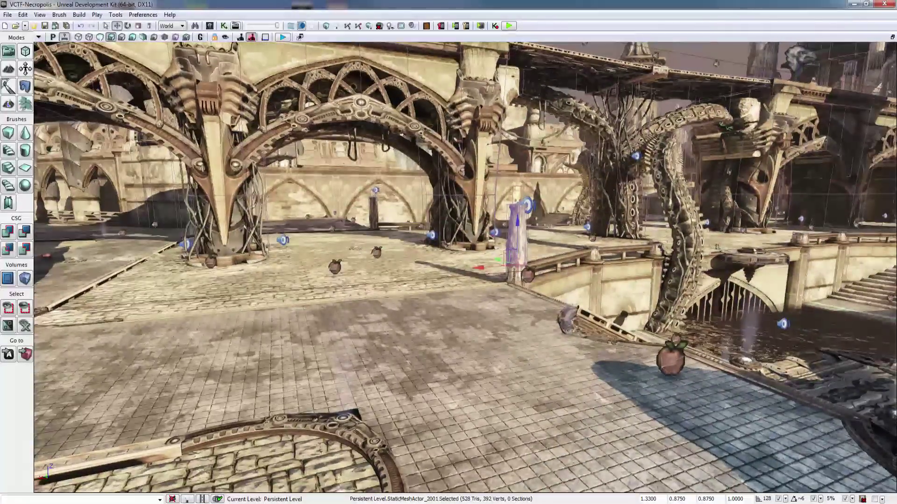
pyautogui.click(39, 14)
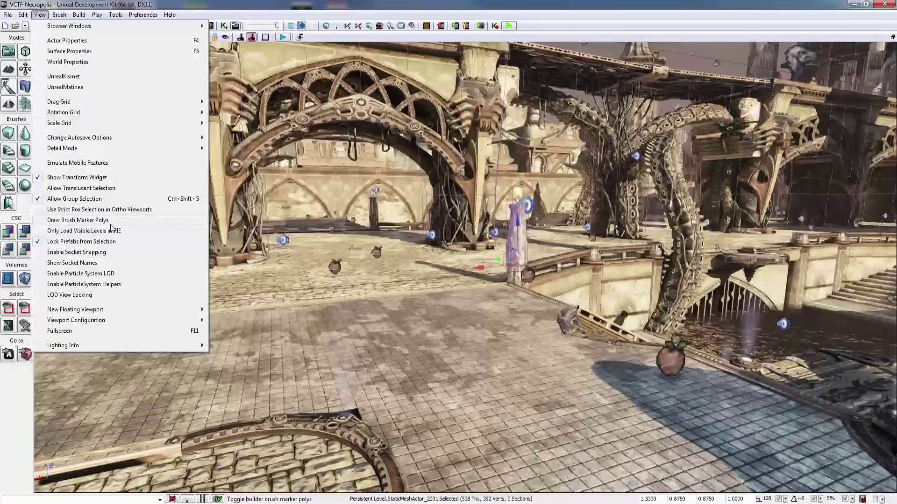
pyautogui.moveTo(289, 234); pyautogui.dragTo(420, 192, button='right')
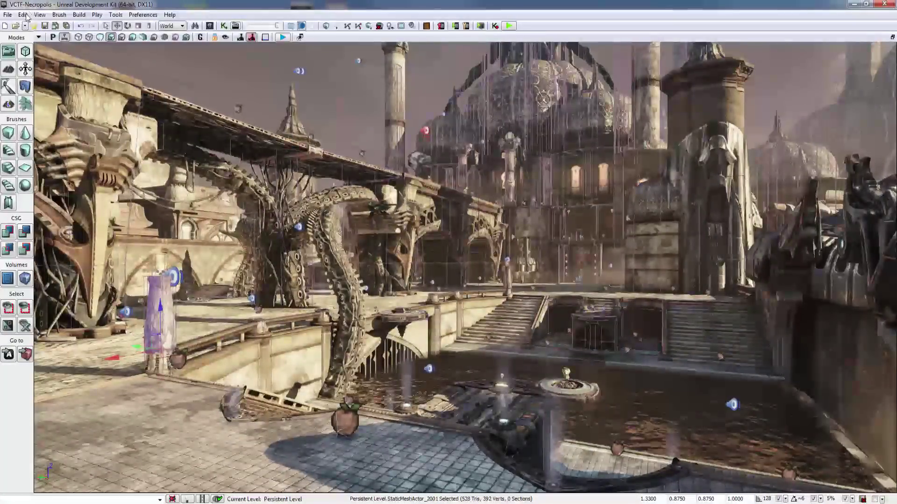
pyautogui.click(40, 14)
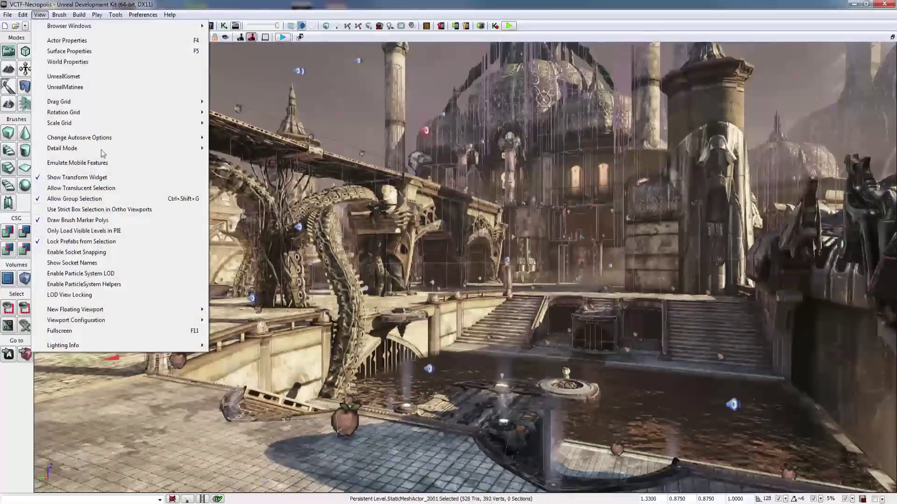
# Select the paved floor section beside the canal and clear the selection
pyautogui.click(40, 15)
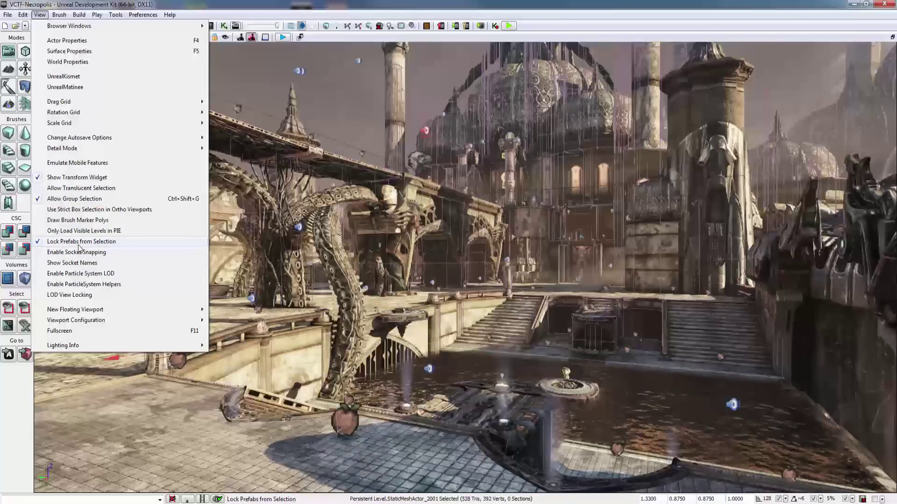
pyautogui.moveTo(289, 243); pyautogui.dragTo(254, 315, button='right')
pyautogui.click(514, 397)
pyautogui.moveTo(513, 397); pyautogui.dragTo(607, 434, button='right')
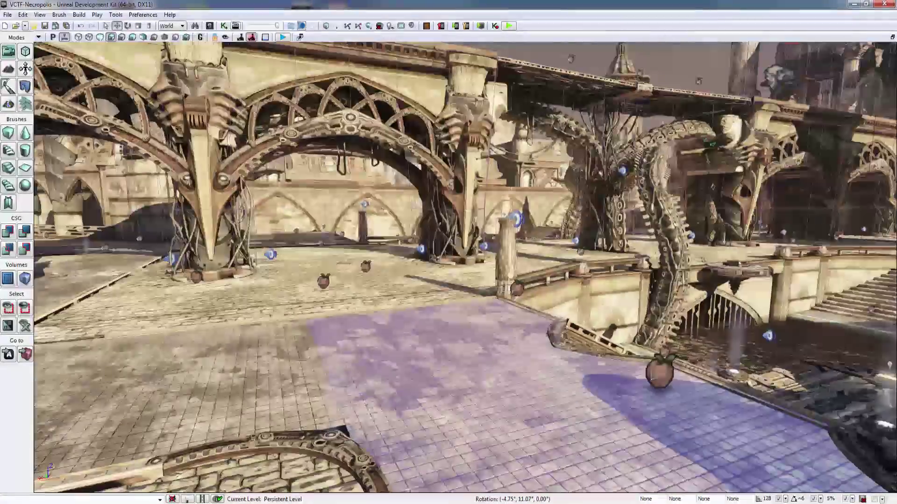
pyautogui.press('Escape')
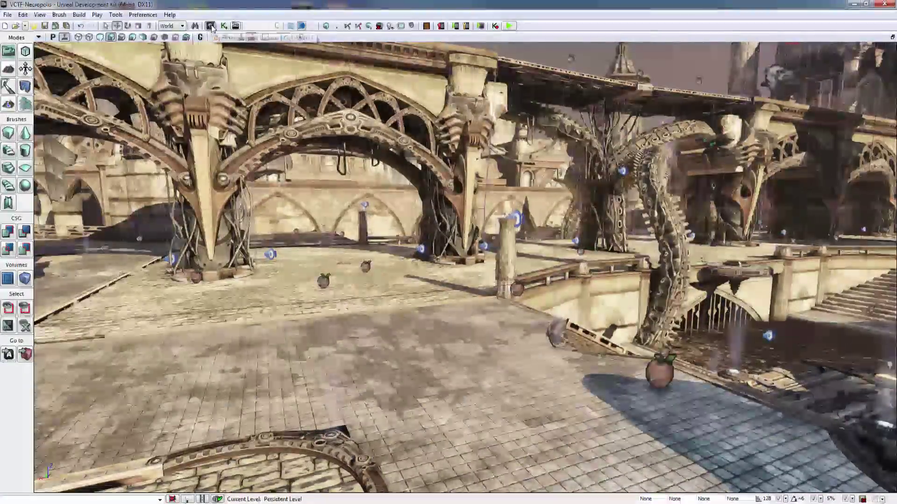
# Look through the asset thumbnails in the Content Browser and close it
pyautogui.click(210, 27)
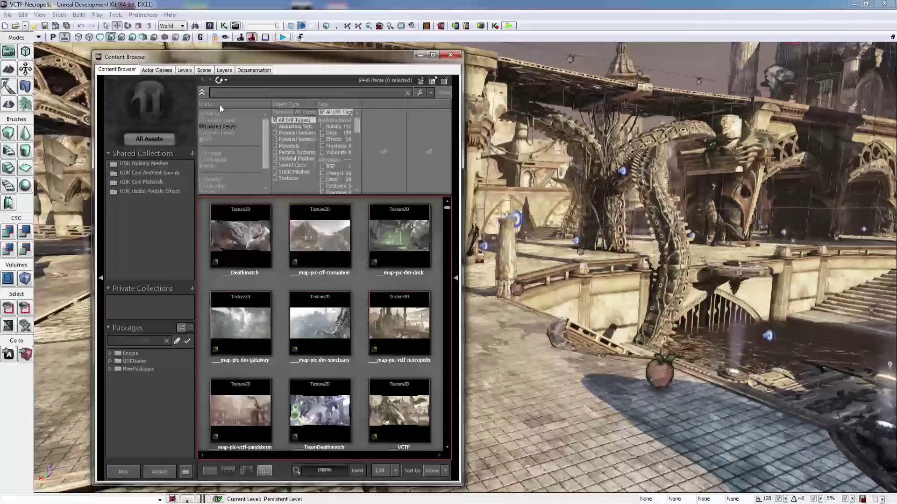
pyautogui.moveTo(419, 253)
pyautogui.moveTo(447, 207)
pyautogui.mouseDown()
pyautogui.moveTo(449, 216)
pyautogui.moveTo(447, 203)
pyautogui.mouseUp()
pyautogui.click(209, 27)
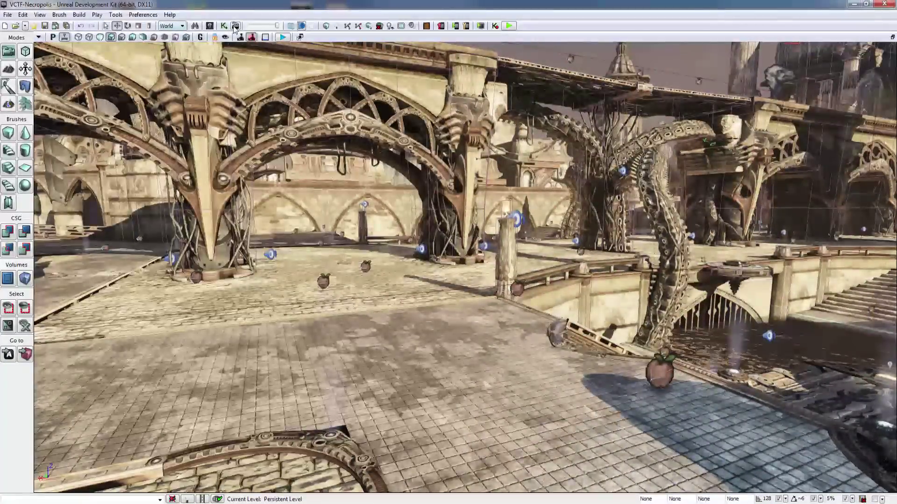
# Find PrefabInstance_0 in the persistent level's Scene actor list and move the perspective view to it
pyautogui.click(209, 26)
pyautogui.click(183, 79)
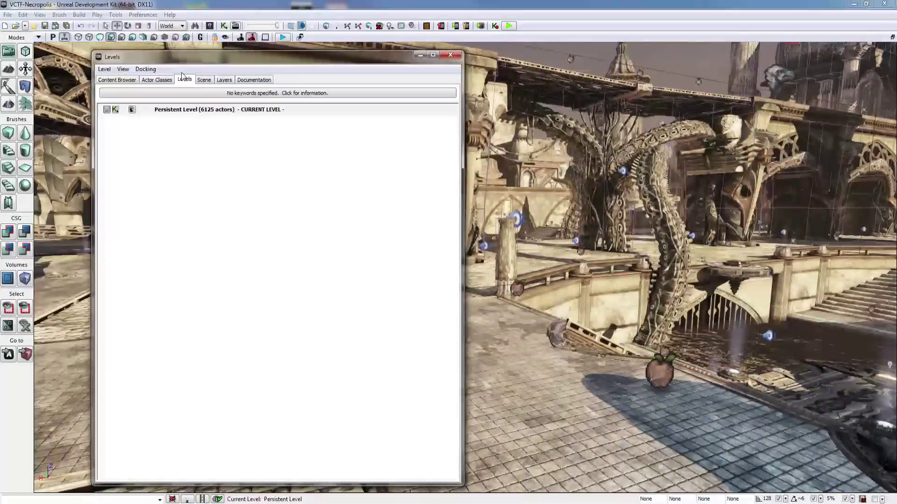
pyautogui.click(157, 80)
pyautogui.click(203, 79)
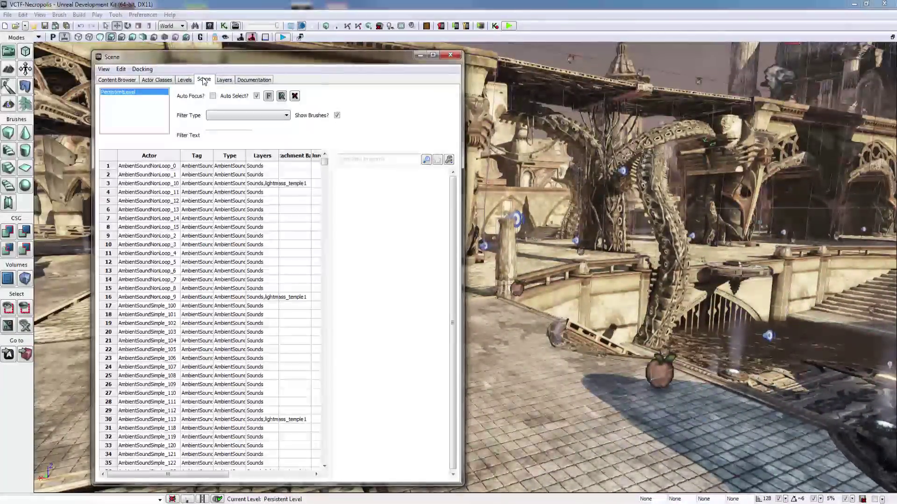
pyautogui.moveTo(324, 161); pyautogui.dragTo(328, 274)
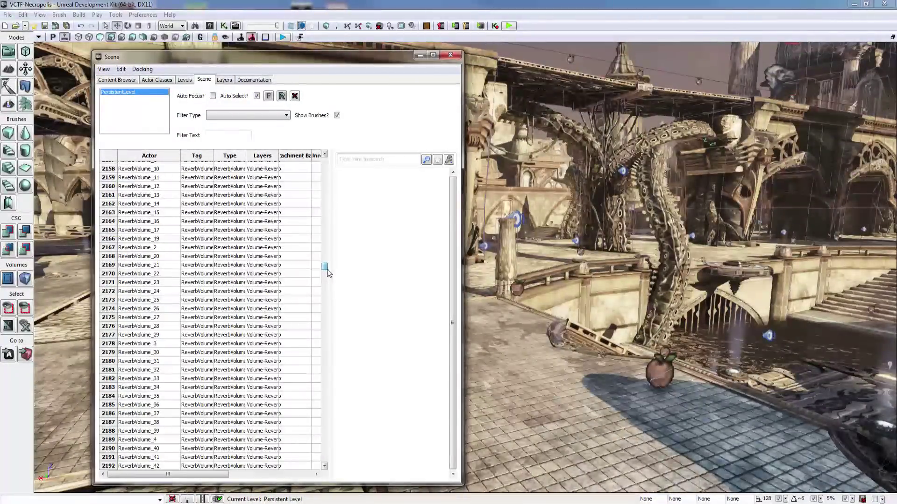
pyautogui.click(144, 309)
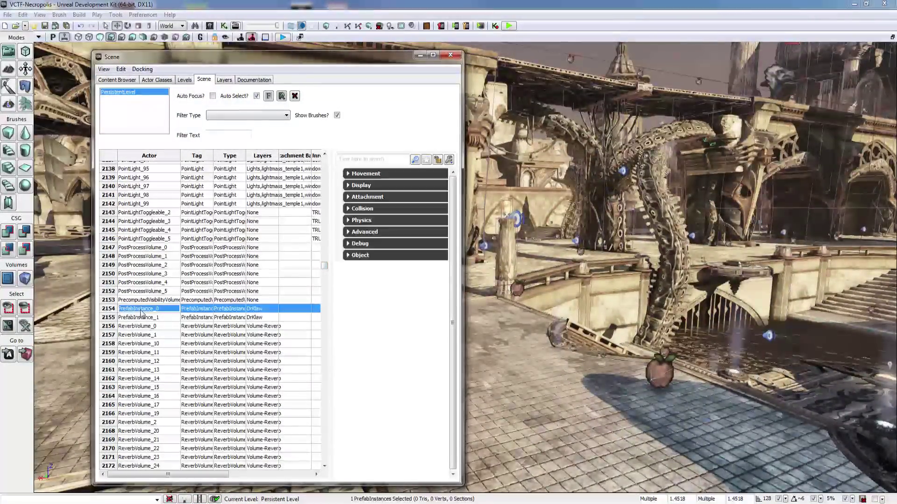
pyautogui.doubleClick(145, 312)
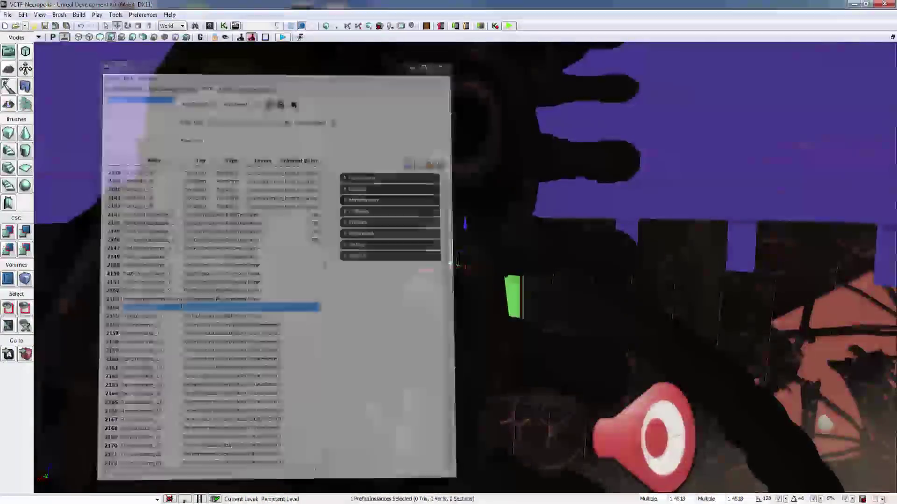
# Deselect the prefab instance, select it through its P marker, and bring the tower above the dome into view
pyautogui.moveTo(537, 261); pyautogui.dragTo(463, 278, button='right')
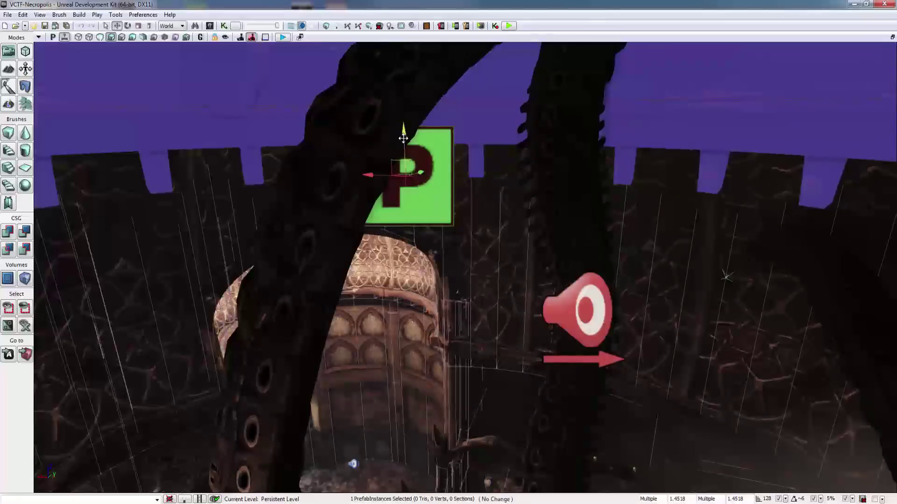
pyautogui.moveTo(404, 207); pyautogui.dragTo(420, 252, button='right')
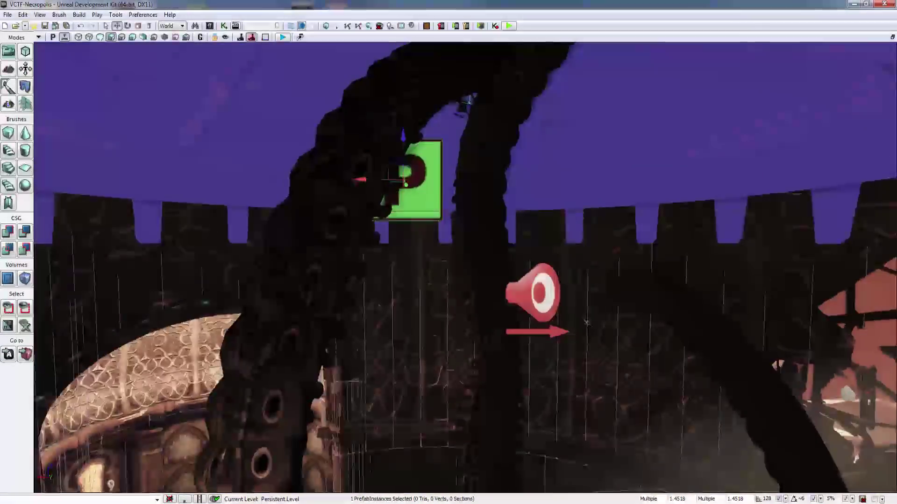
pyautogui.click(318, 234)
pyautogui.moveTo(318, 233); pyautogui.dragTo(306, 283, button='right')
pyautogui.press('Escape')
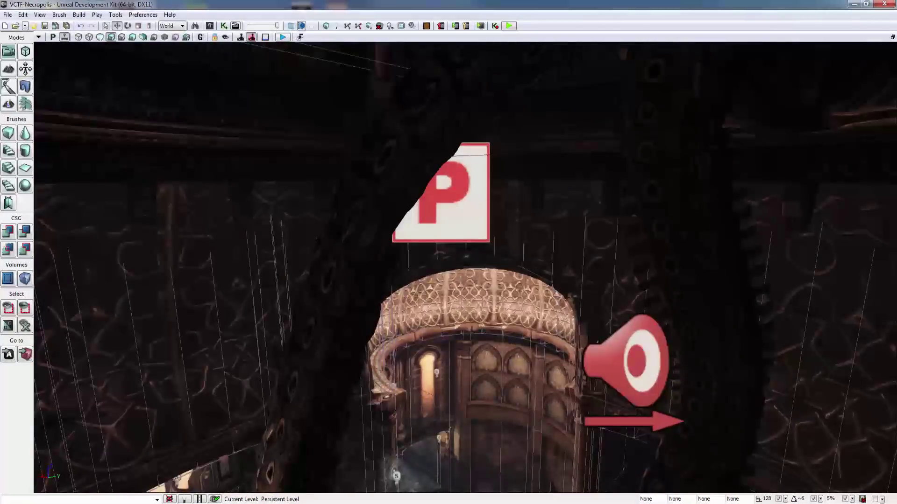
pyautogui.click(448, 197)
pyautogui.moveTo(449, 196); pyautogui.dragTo(427, 135, button='right')
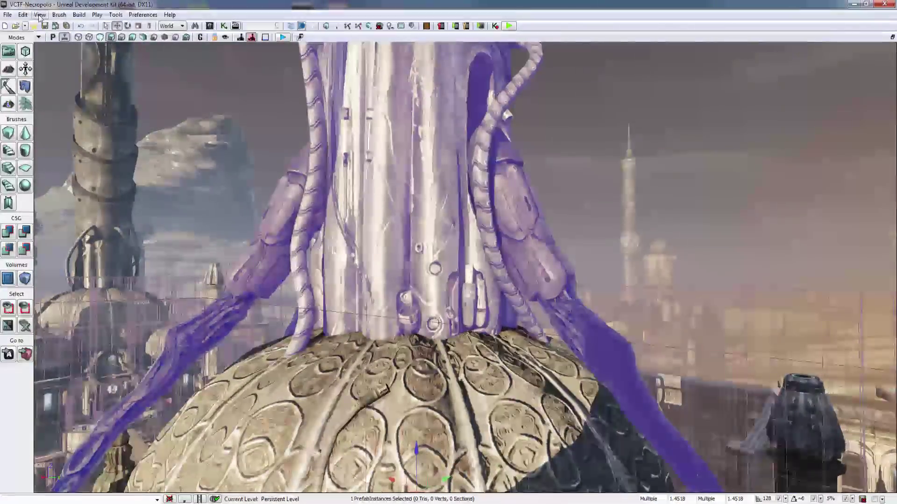
# Turn off Lock Prefabs from Selection and select the tower's shaft, cable and side arms individually
pyautogui.click(40, 15)
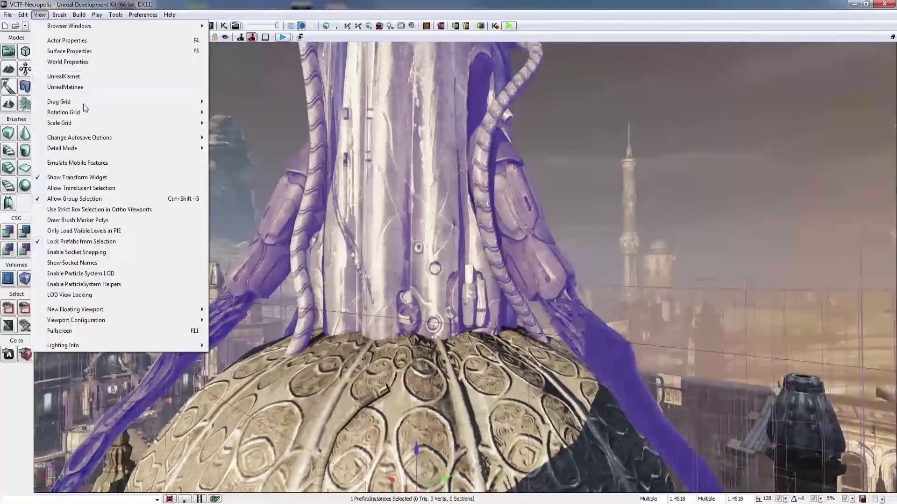
pyautogui.click(110, 245)
pyautogui.click(373, 215)
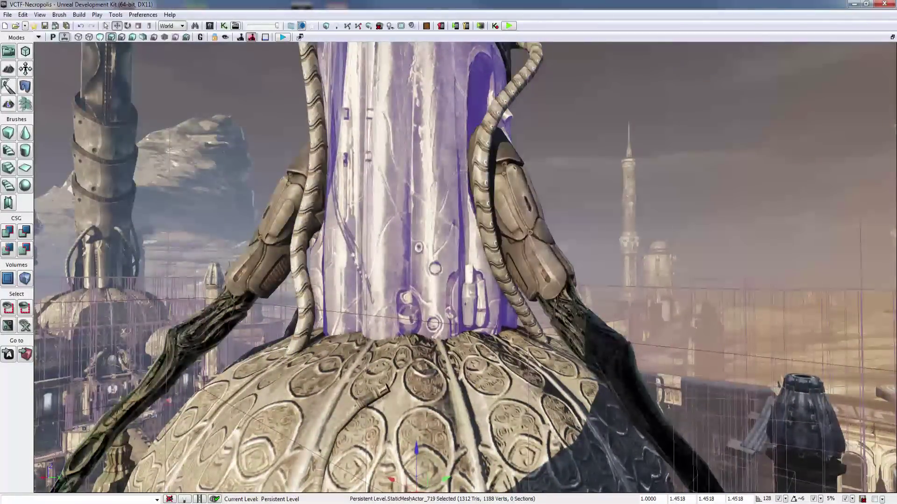
pyautogui.click(302, 234)
pyautogui.click(279, 210)
pyautogui.click(364, 214)
pyautogui.click(302, 233)
pyautogui.click(527, 224)
pyautogui.click(280, 210)
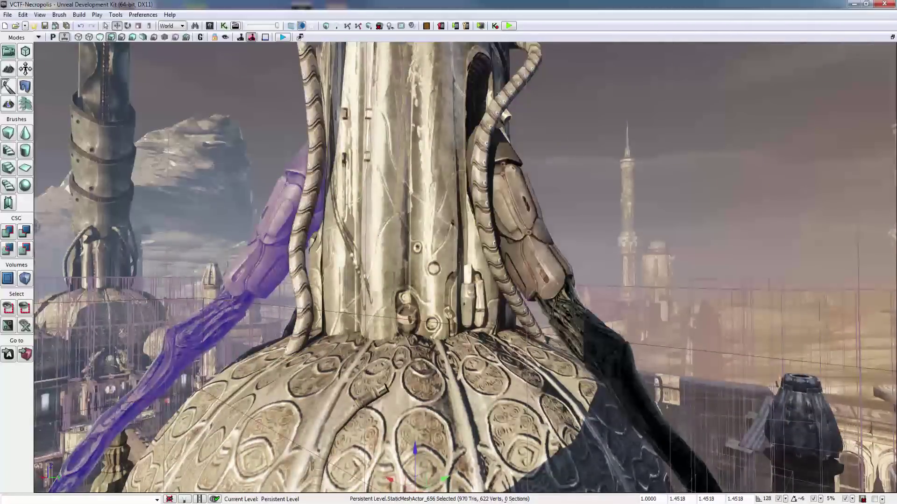
pyautogui.click(374, 215)
# Turn Lock Prefabs from Selection back on with the tower shaft selected
pyautogui.click(40, 15)
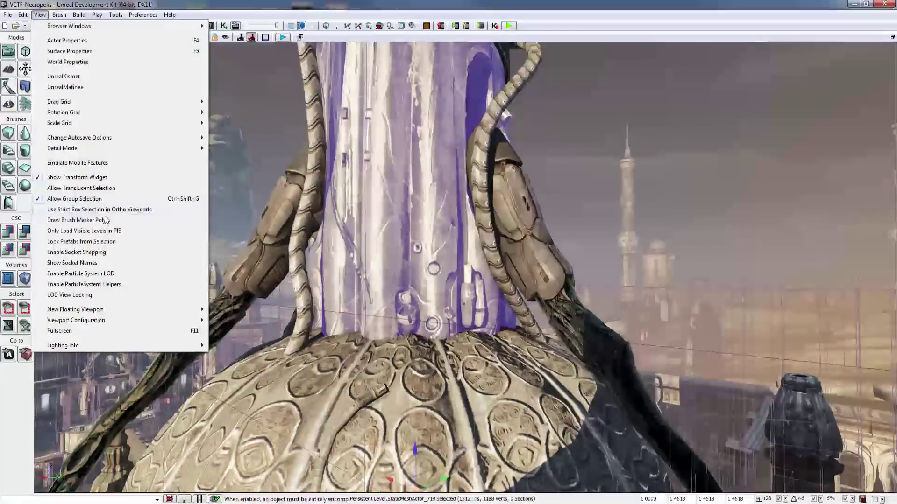
pyautogui.click(100, 242)
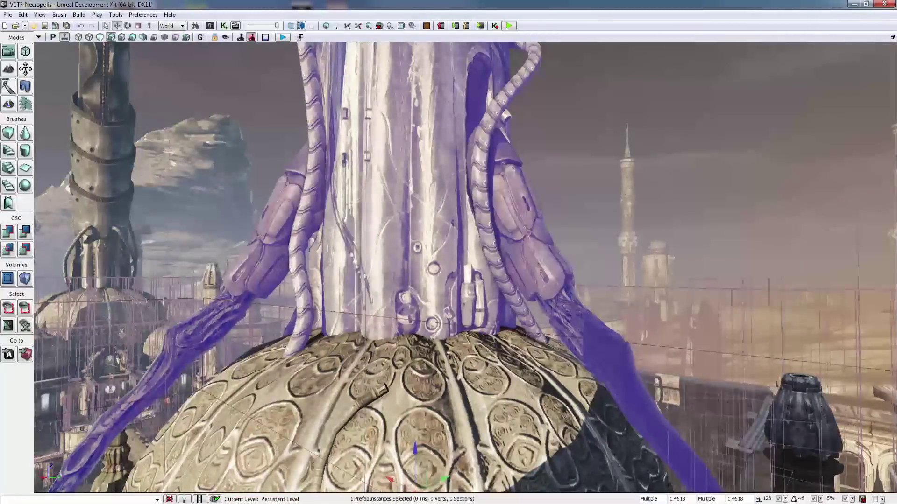
pyautogui.click(22, 14)
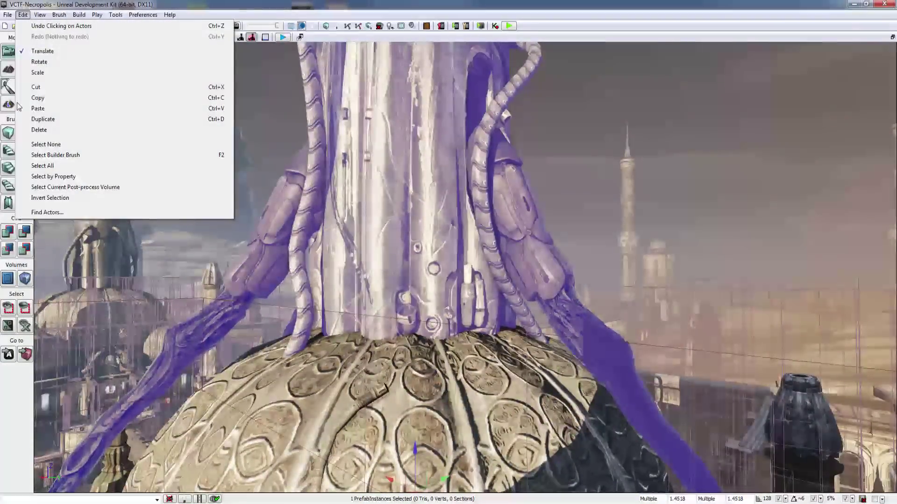
# Turn on Enable Socket Snapping and bring the socket markers of the dark vehicle on the paved floor into view
pyautogui.moveTo(36, 15)
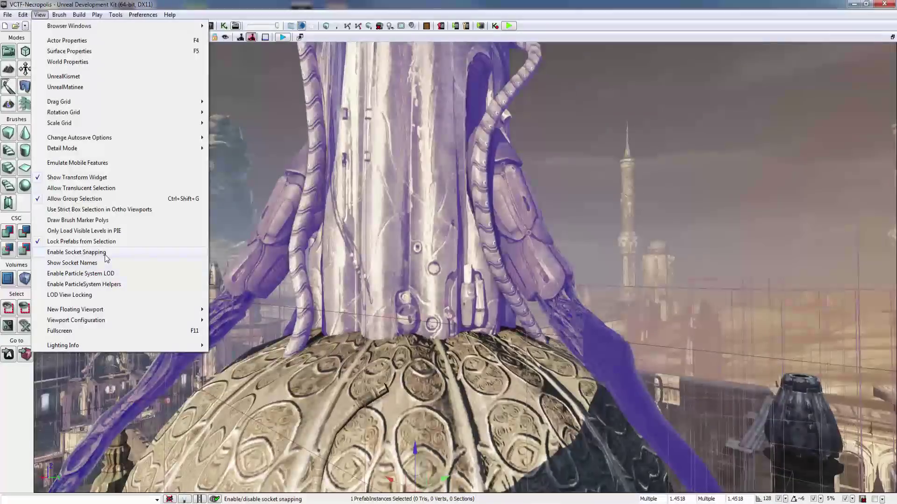
pyautogui.click(77, 255)
pyautogui.moveTo(299, 252); pyautogui.dragTo(785, 277, button='right')
pyautogui.press('w')
pyautogui.moveTo(502, 230); pyautogui.dragTo(528, 236, button='right')
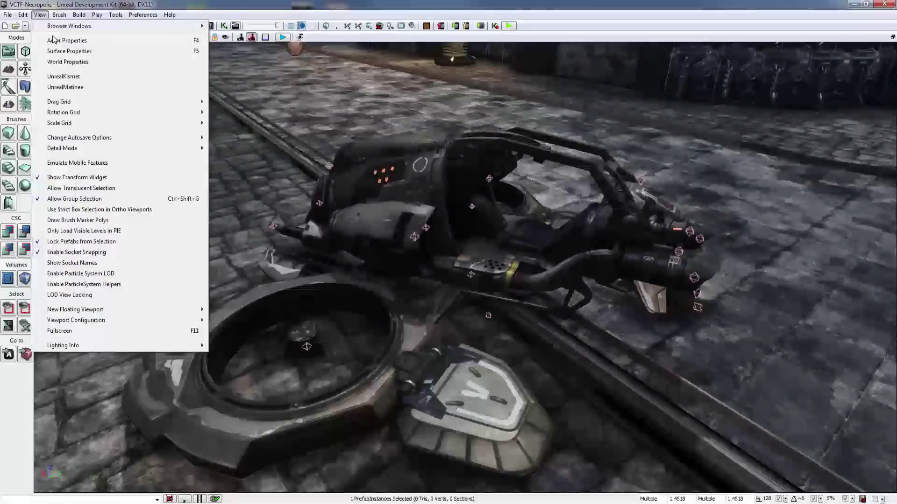
# Turn on Show Socket Names and inspect the socket labels around the vehicle
pyautogui.click(72, 263)
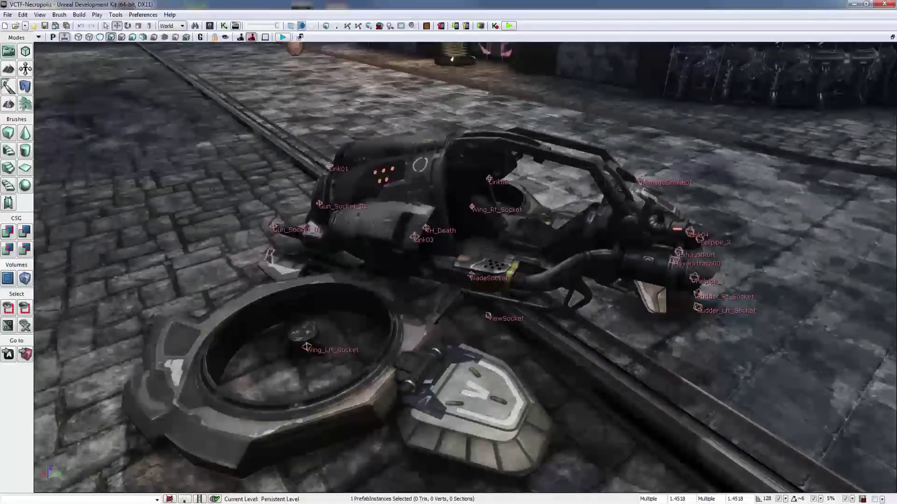
pyautogui.moveTo(465, 267); pyautogui.dragTo(495, 262, button='right')
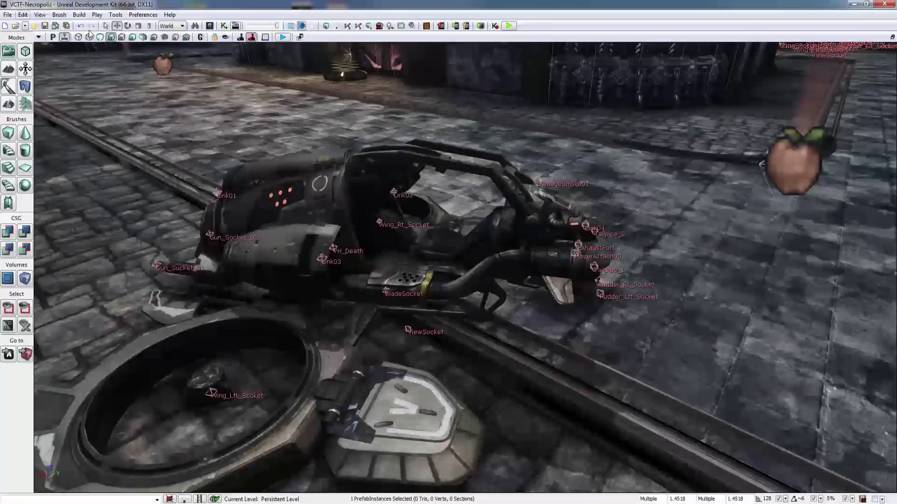
pyautogui.moveTo(465, 268)
pyautogui.mouseDown(button='right')
pyautogui.moveTo(434, 263)
pyautogui.moveTo(467, 257)
pyautogui.mouseUp(button='right')
pyautogui.moveTo(467, 257); pyautogui.dragTo(467, 315)
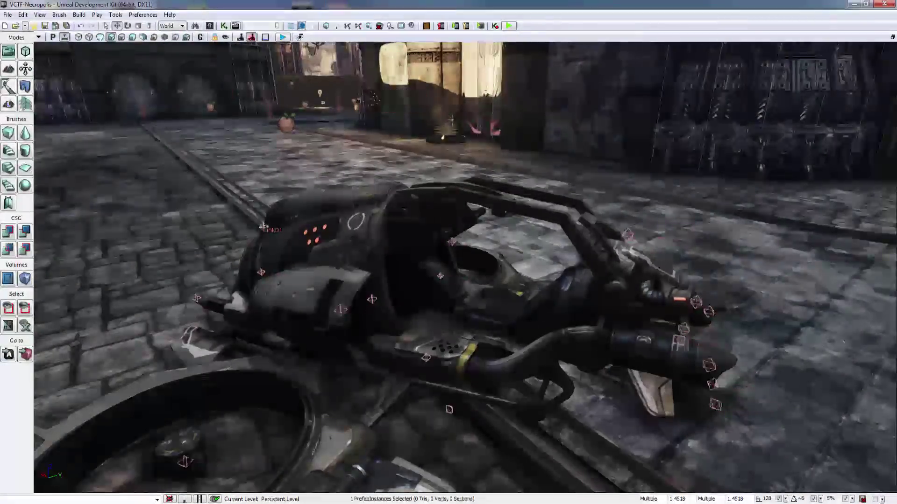
# Turn off Enable Socket Snapping and Show Socket Names
pyautogui.click(40, 15)
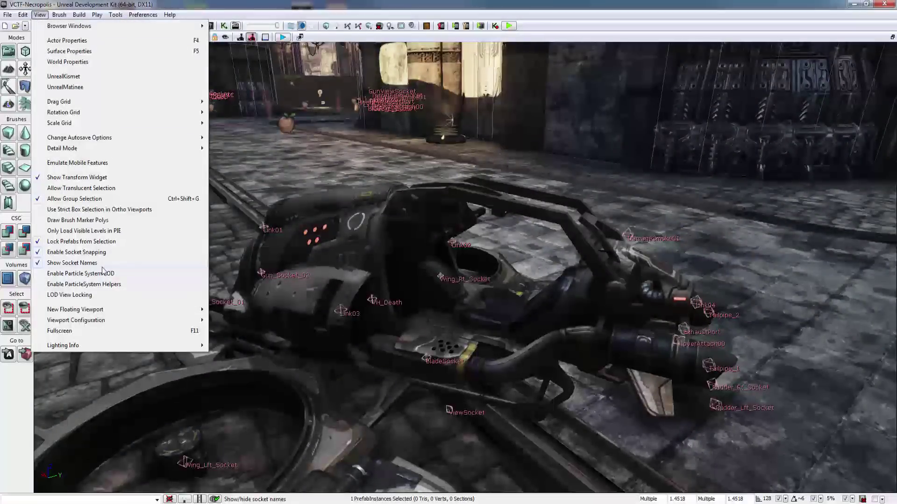
pyautogui.click(39, 15)
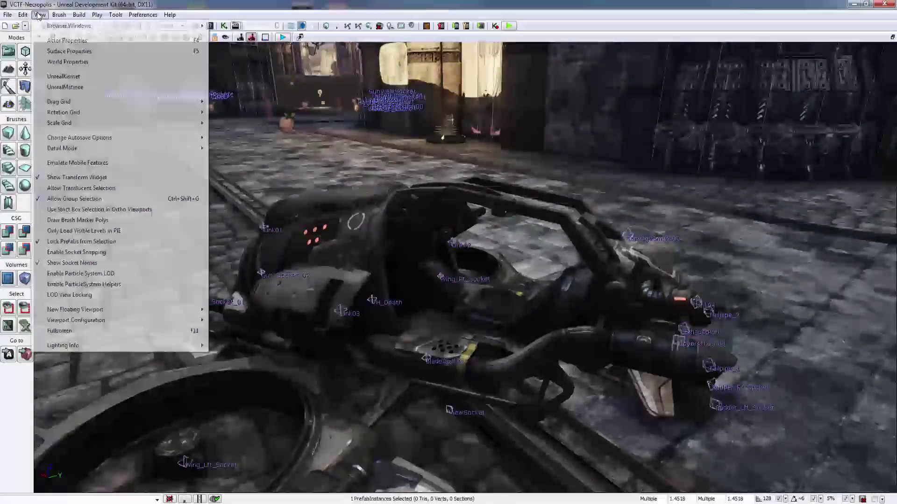
pyautogui.click(72, 262)
# Turn on Enable Particle System LOD and examine the flame on the courtyard pillar from near and far
pyautogui.click(39, 14)
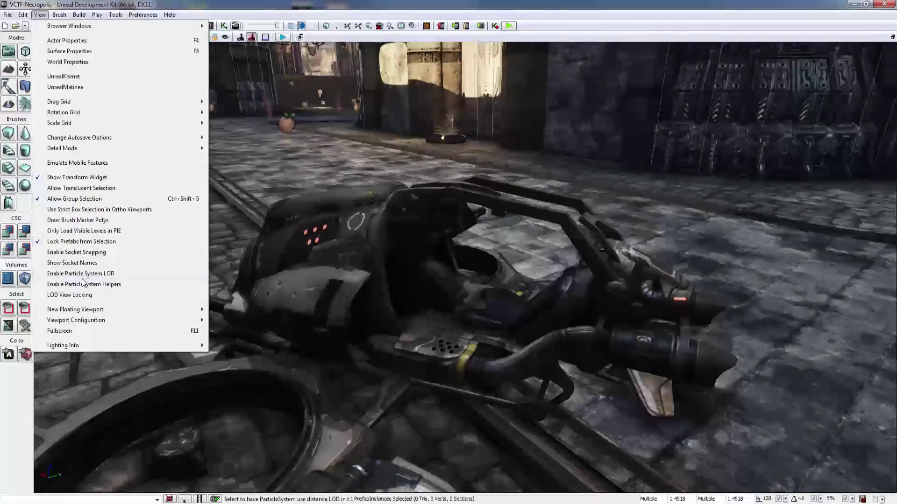
pyautogui.moveTo(355, 261); pyautogui.dragTo(481, 229, button='right')
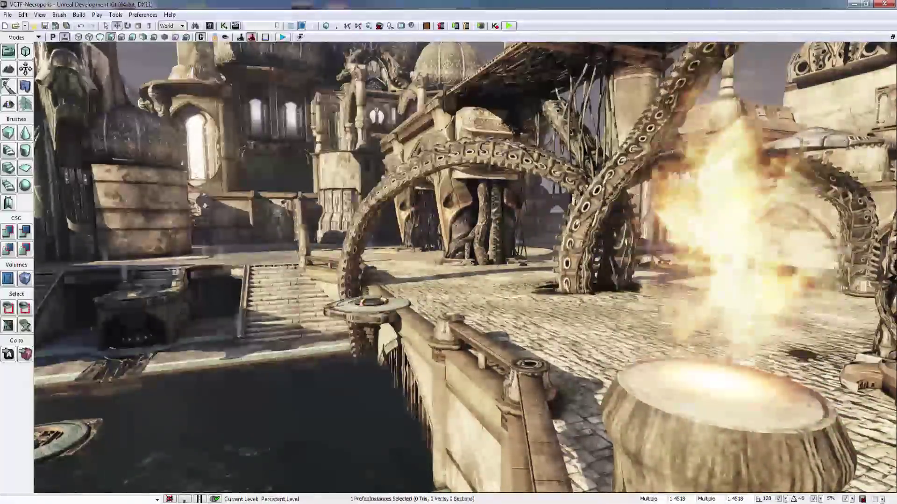
pyautogui.moveTo(466, 267); pyautogui.dragTo(531, 274, button='right')
pyautogui.press('s')
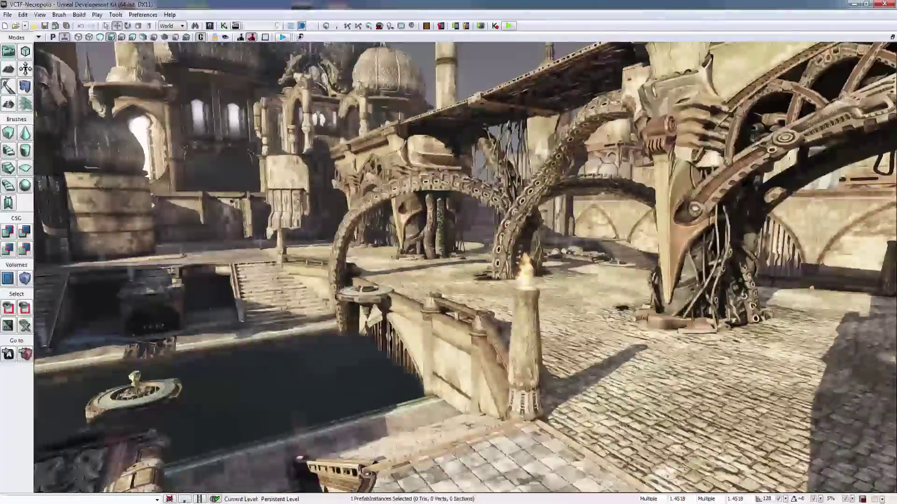
# Turn off Enable Particle System LOD and turn on Enable ParticleSystem Helpers
pyautogui.click(40, 14)
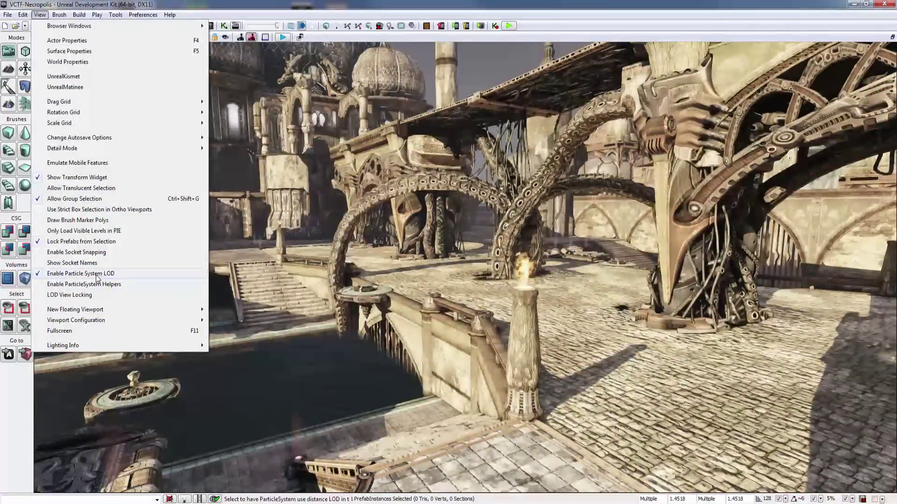
pyautogui.click(84, 284)
pyautogui.click(40, 15)
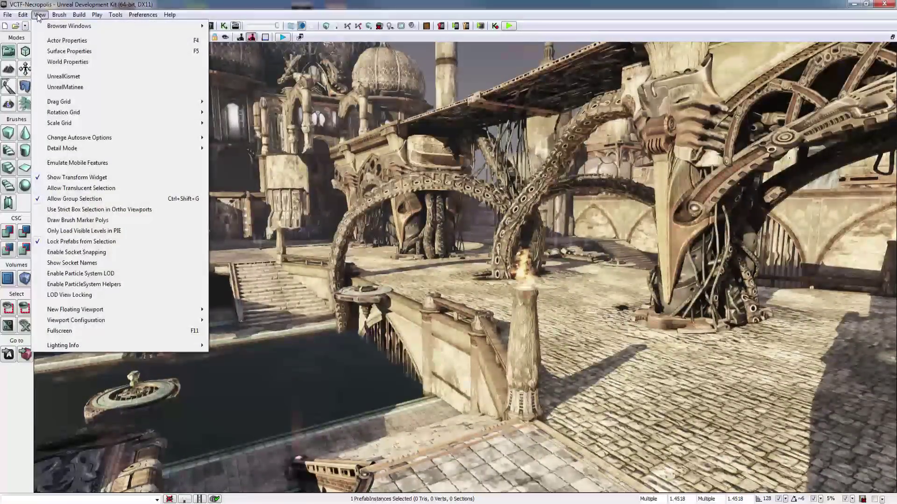
pyautogui.click(103, 288)
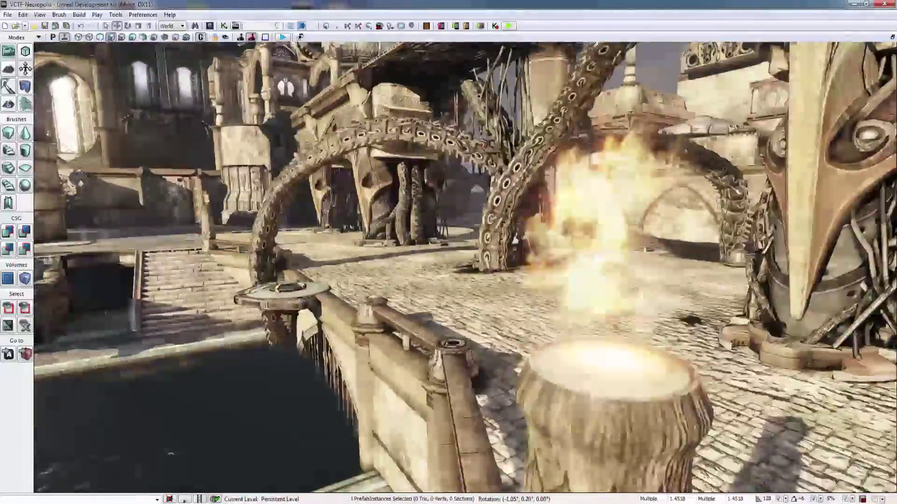
# Show the actor icons in the perspective view and select the pillar's flame emitter, then its ambient sound actor
pyautogui.press('g')
pyautogui.moveTo(448, 267); pyautogui.dragTo(514, 247, button='right')
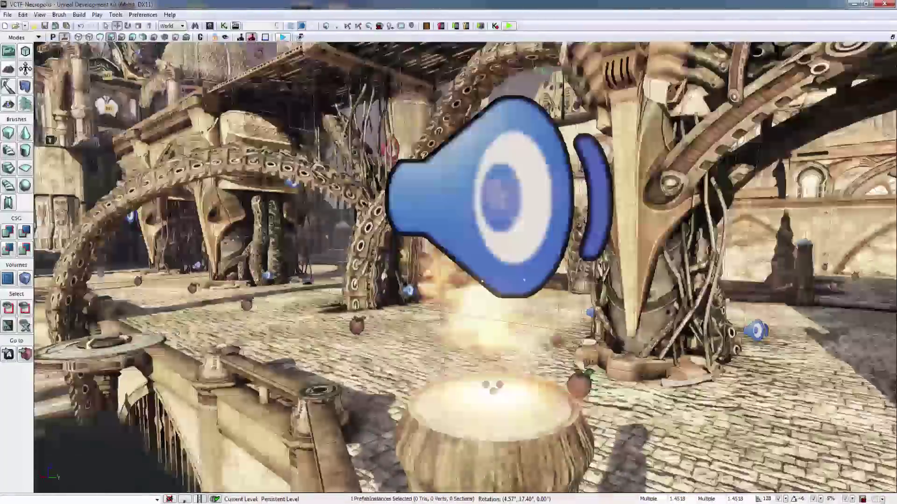
pyautogui.click(491, 392)
pyautogui.moveTo(490, 392); pyautogui.dragTo(527, 387, button='right')
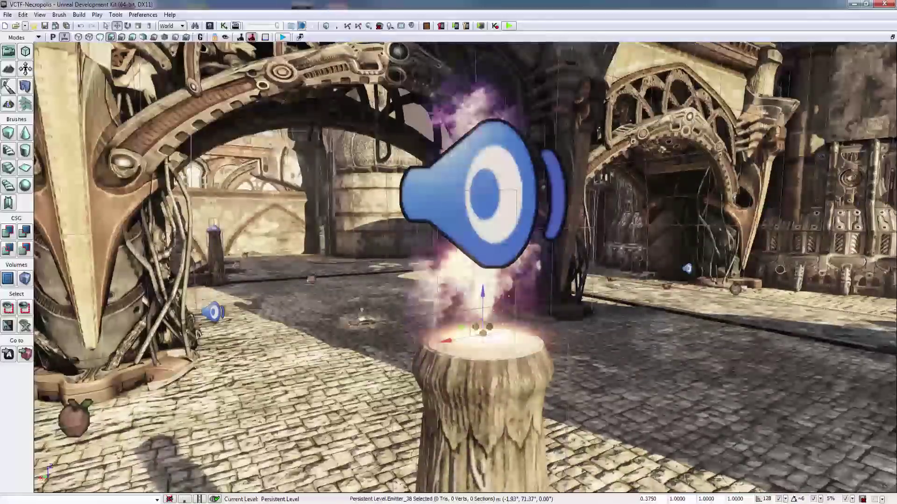
pyautogui.click(483, 242)
pyautogui.moveTo(482, 241); pyautogui.dragTo(326, 242, button='right')
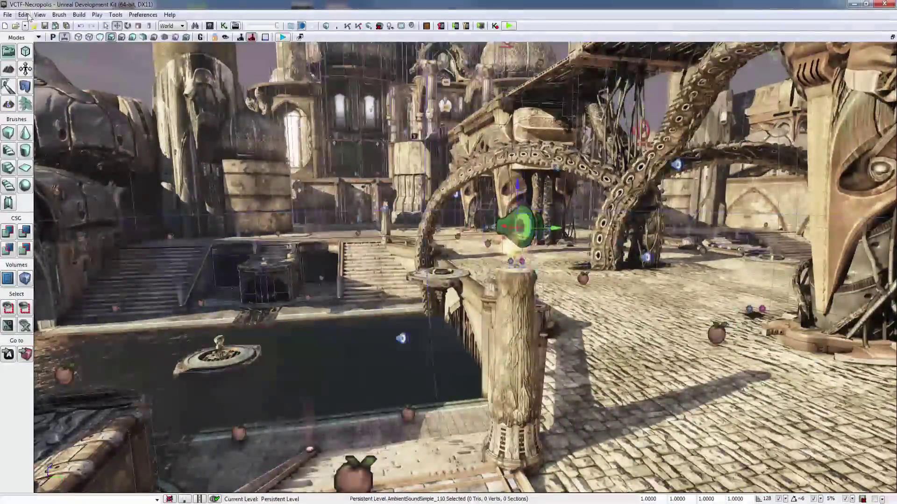
# Turn off Enable ParticleSystem Helpers and examine the pillar's flame from near and far
pyautogui.click(40, 15)
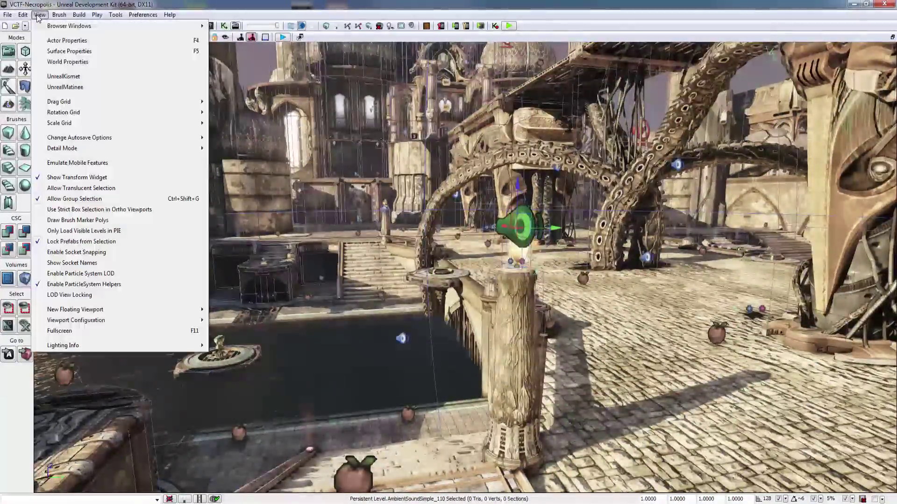
pyautogui.click(84, 284)
pyautogui.moveTo(126, 280)
pyautogui.mouseDown(button='right')
pyautogui.moveTo(163, 277)
pyautogui.moveTo(136, 292)
pyautogui.mouseUp(button='right')
pyautogui.press('w')
pyautogui.press('s')
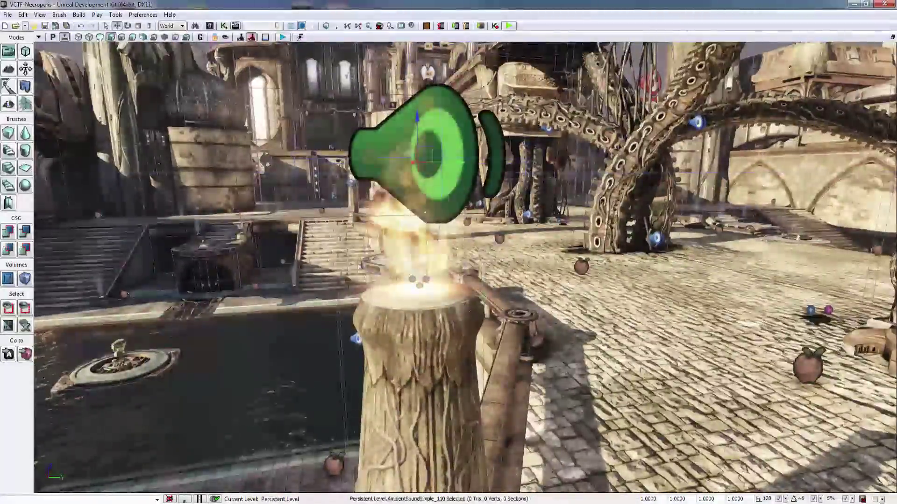
# Turn on LOD View Locking and examine the pillar's flame at different distances
pyautogui.click(23, 14)
pyautogui.moveTo(39, 14)
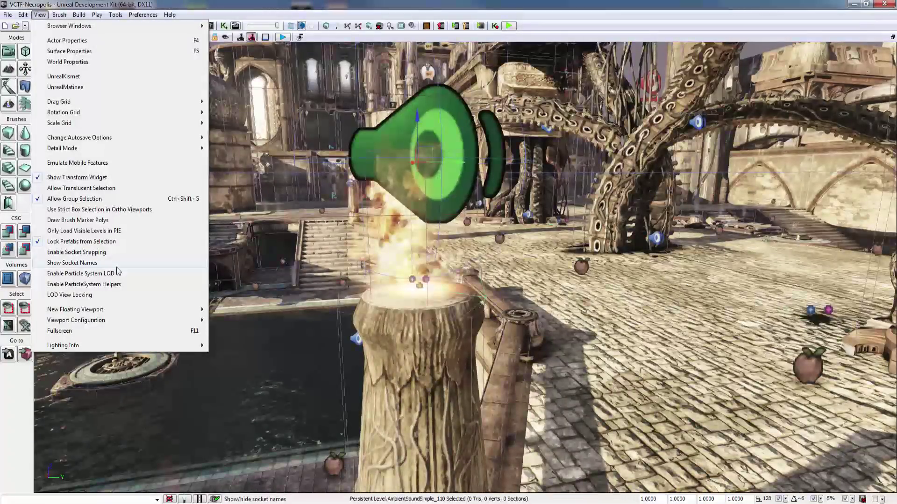
pyautogui.click(111, 298)
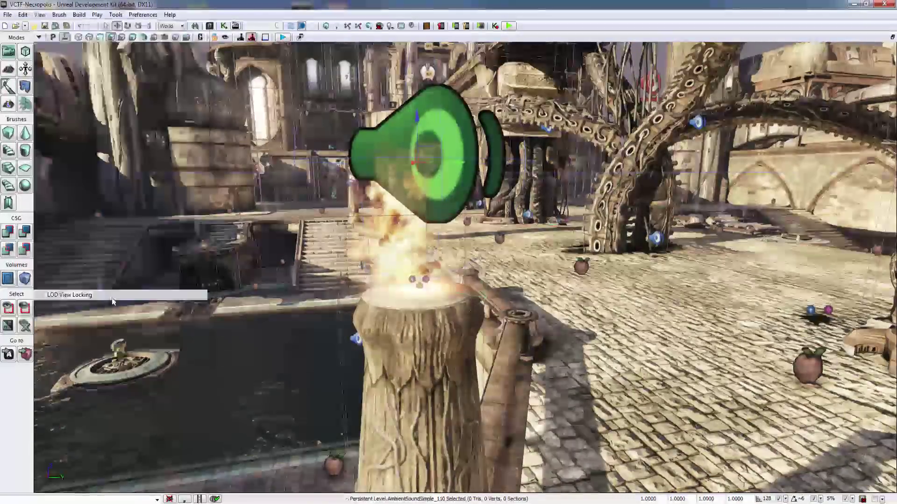
pyautogui.press('a')
pyautogui.moveTo(112, 299)
pyautogui.mouseDown(button='right')
pyautogui.moveTo(141, 295)
pyautogui.moveTo(112, 285)
pyautogui.mouseUp(button='right')
pyautogui.press('s')
pyautogui.press('s')
pyautogui.press('w')
pyautogui.press('w')
# Turn off LOD View Locking and compare the flame pillar and surrounding courtyard at different distances
pyautogui.click(40, 14)
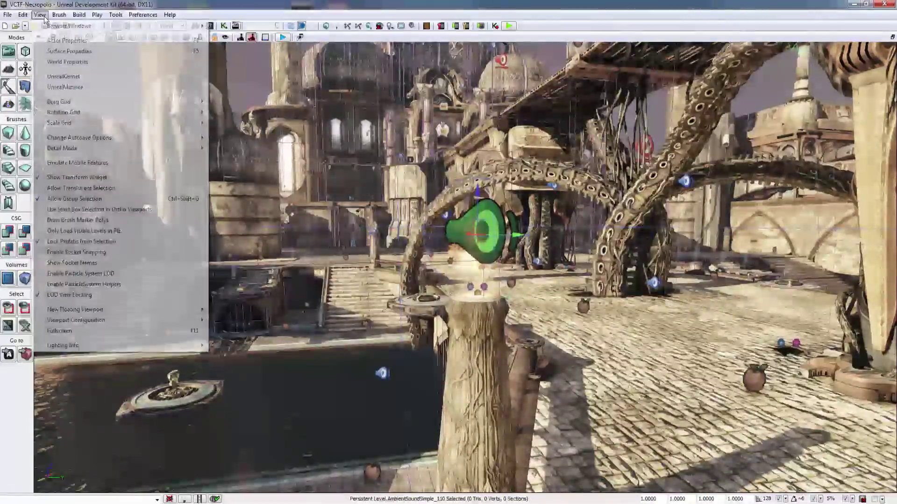
pyautogui.click(116, 296)
pyautogui.moveTo(117, 296); pyautogui.dragTo(154, 296)
pyautogui.press('w')
pyautogui.moveTo(154, 296); pyautogui.dragTo(127, 305, button='right')
pyautogui.press('s')
pyautogui.press('s')
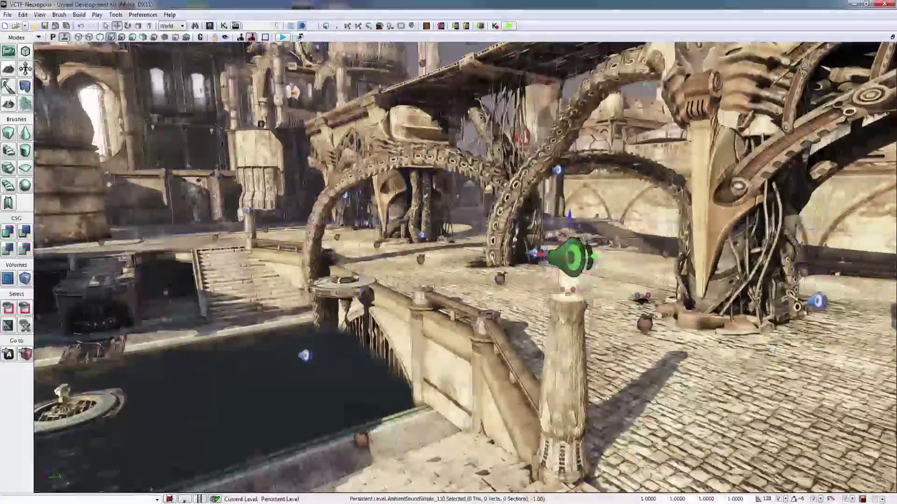
pyautogui.press('w')
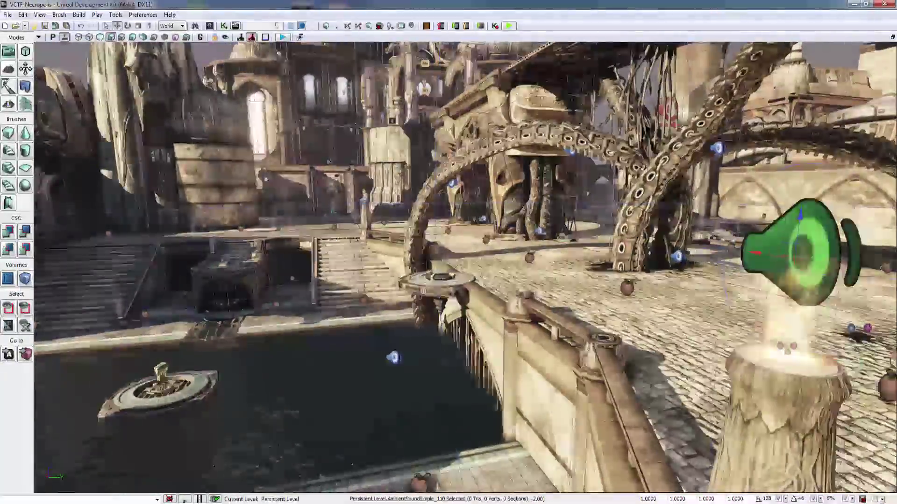
pyautogui.press('d')
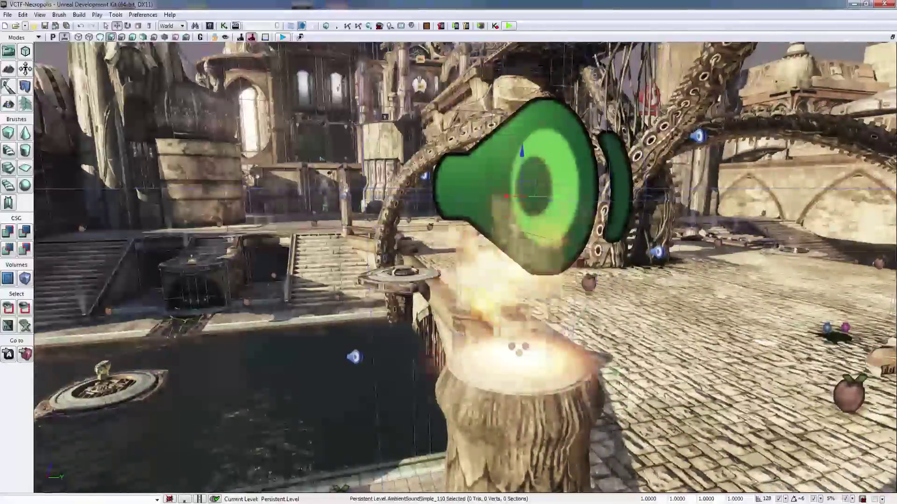
pyautogui.moveTo(465, 267); pyautogui.dragTo(526, 259, button='right')
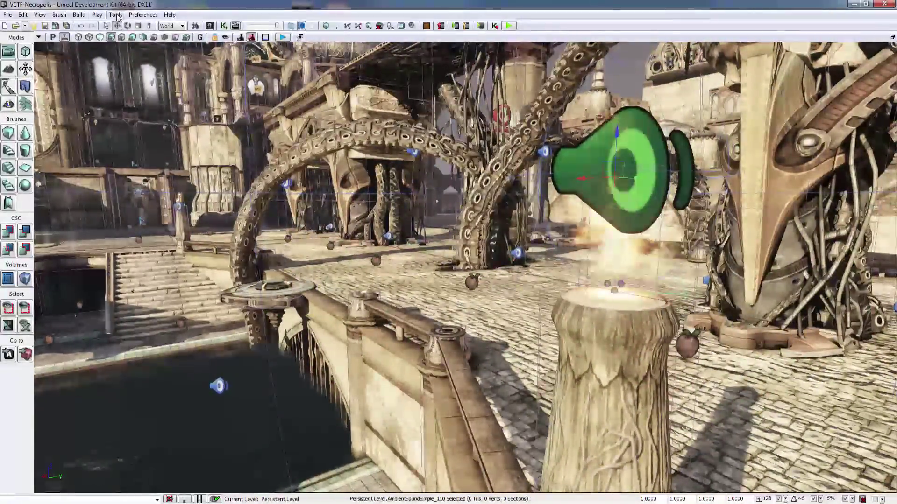
# Review the New Floating Viewport options and change the viewport configuration to 1x2 Split
pyautogui.click(39, 14)
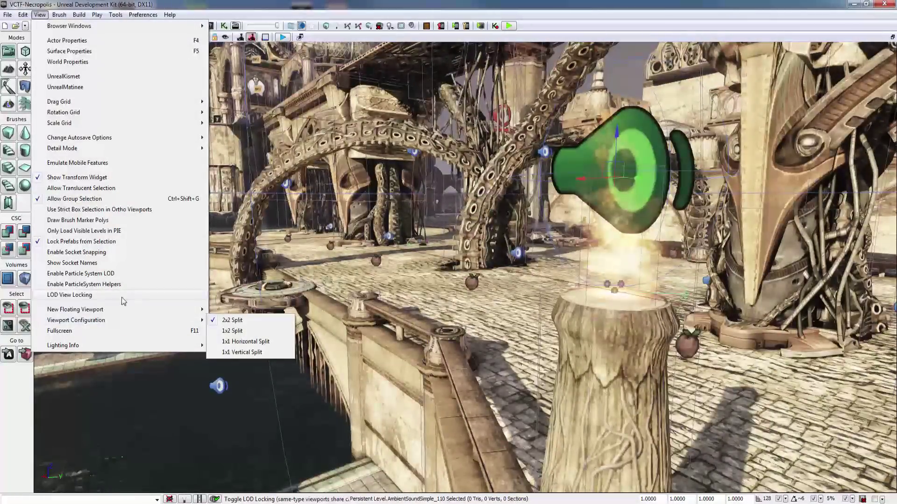
pyautogui.moveTo(125, 308)
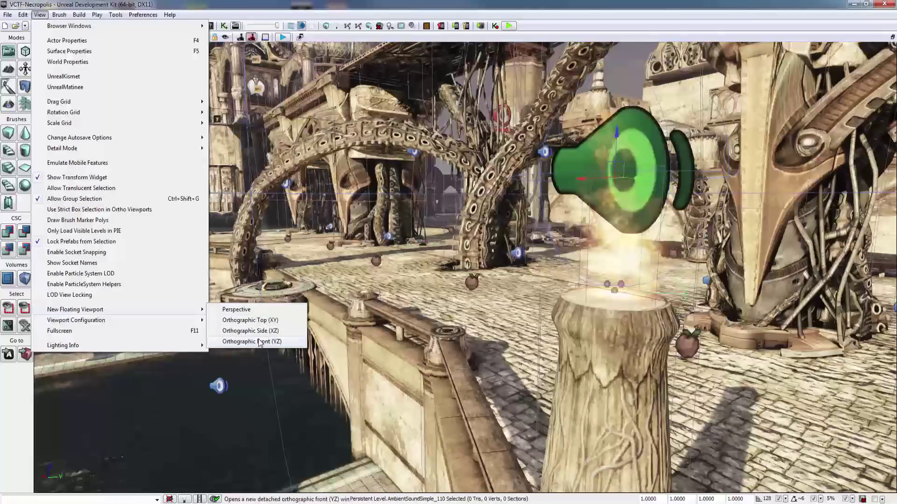
pyautogui.moveTo(105, 321)
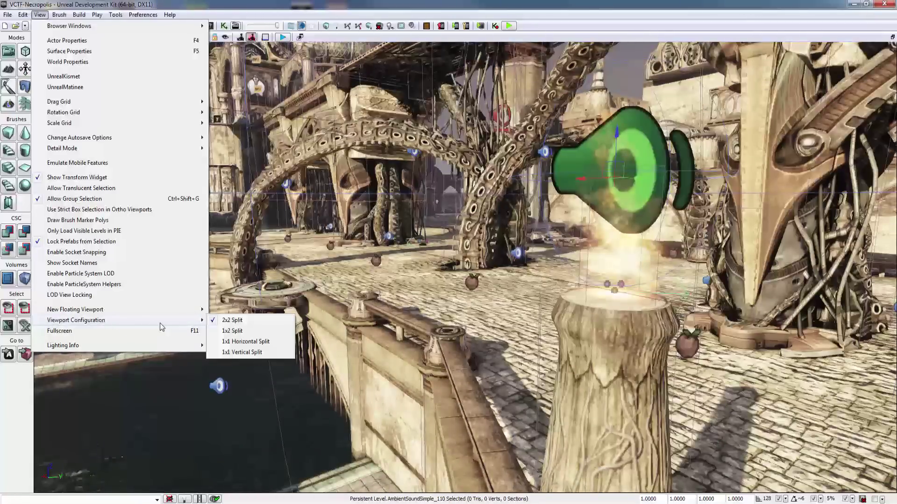
pyautogui.click(251, 331)
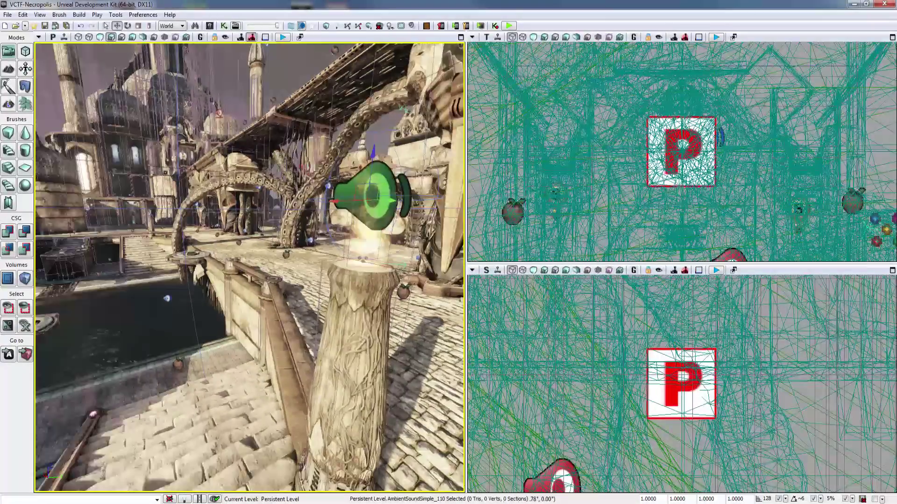
pyautogui.moveTo(251, 281); pyautogui.dragTo(278, 280, button='right')
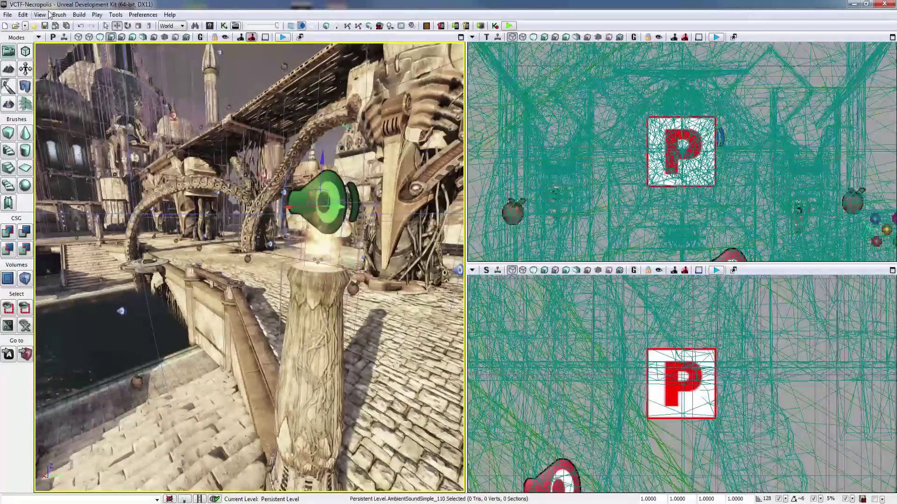
# Change the viewport configuration to 1x1 Horizontal Split and inspect the area around the prefab marker in the top view
pyautogui.click(40, 14)
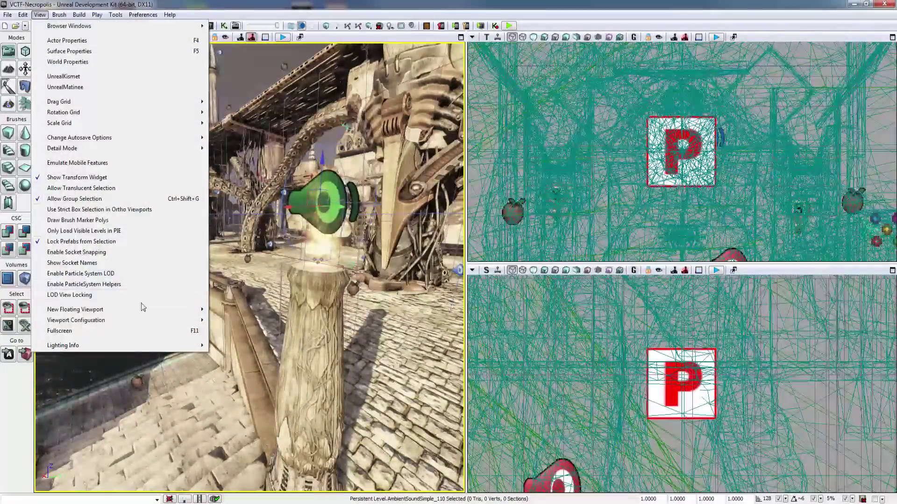
pyautogui.moveTo(173, 322)
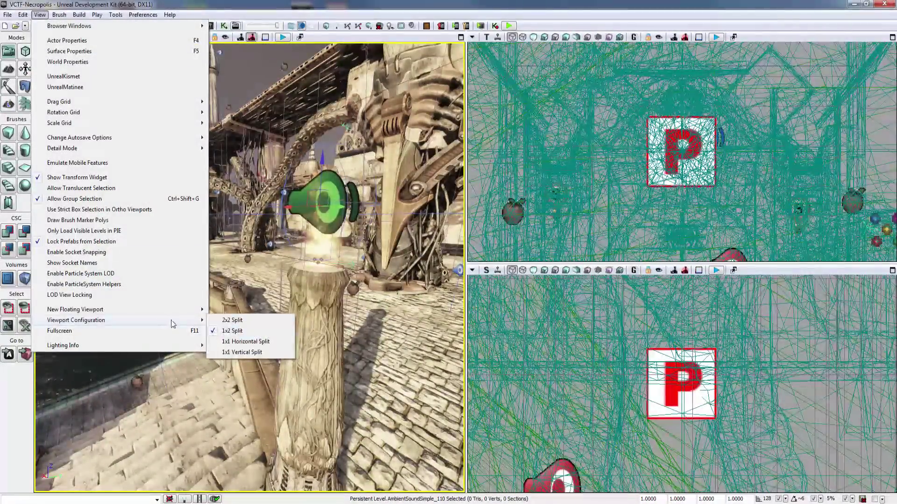
pyautogui.click(254, 342)
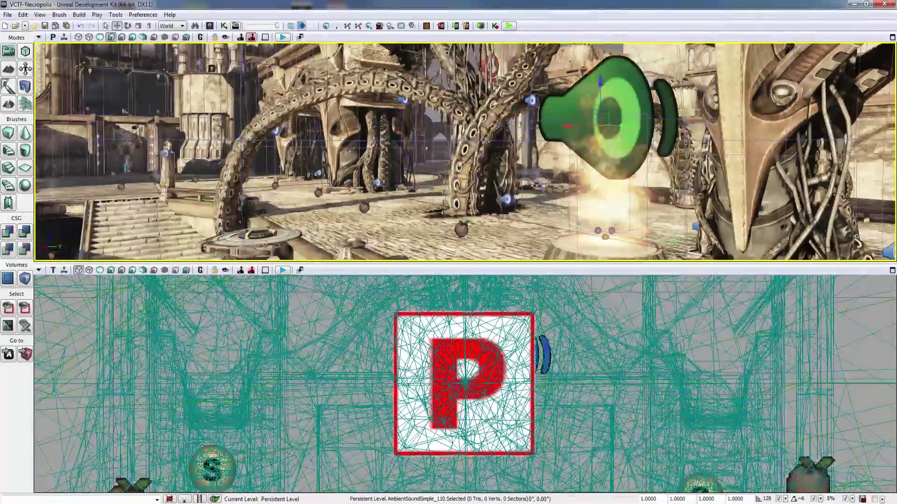
pyautogui.moveTo(440, 383); pyautogui.dragTo(433, 320, button='right')
pyautogui.scroll(-4, 433, 320)
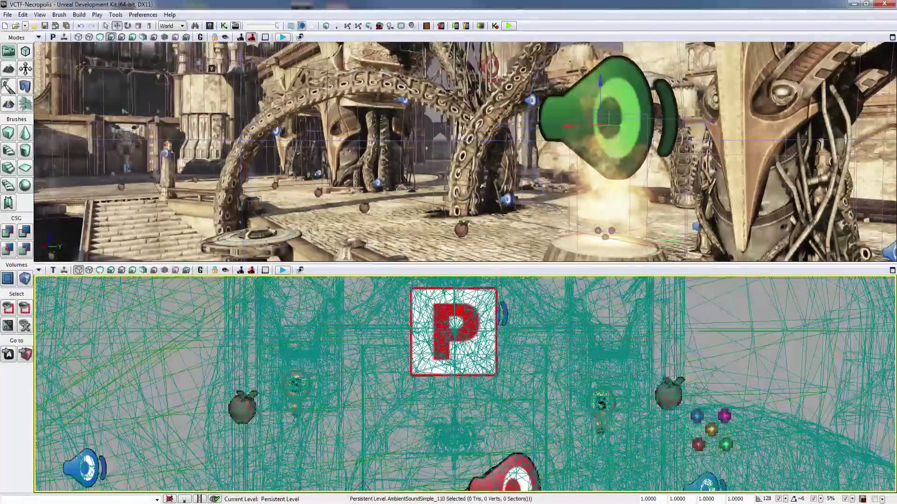
pyautogui.scroll(4, 399, 388)
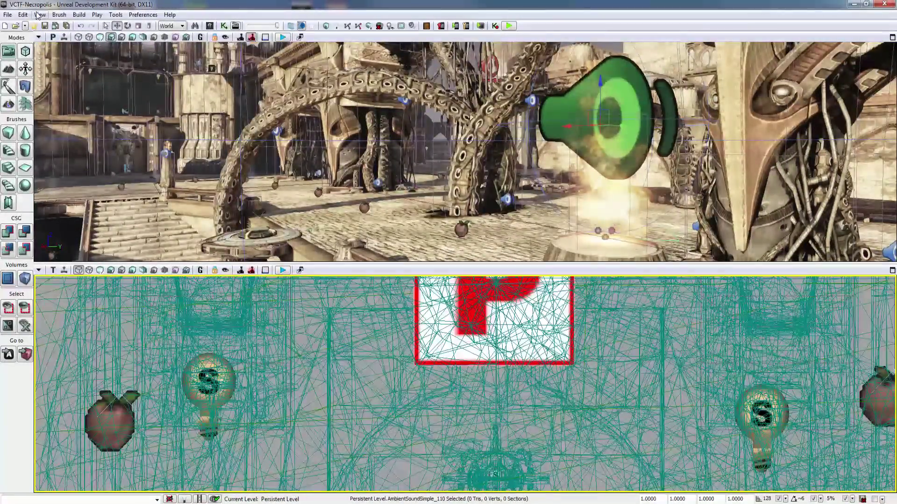
# Change the viewport configuration to a split with four viewports: side, front, perspective and top
pyautogui.click(39, 15)
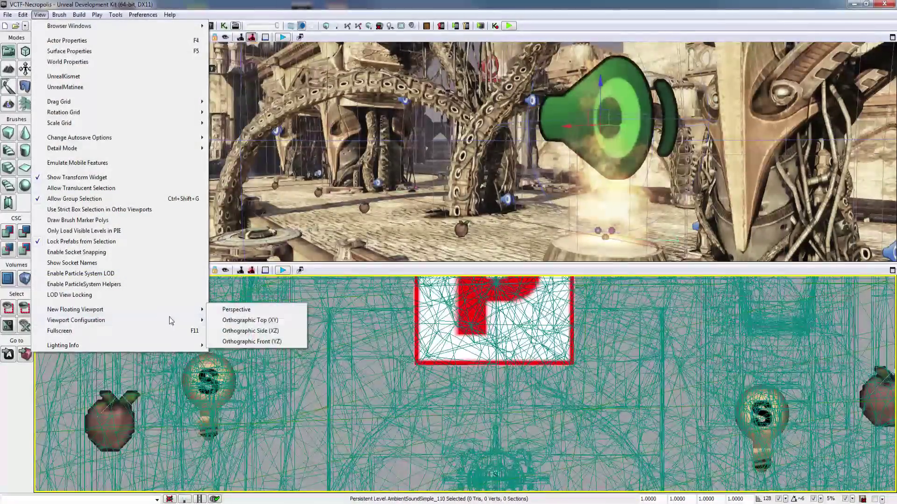
pyautogui.moveTo(187, 320)
pyautogui.click(251, 322)
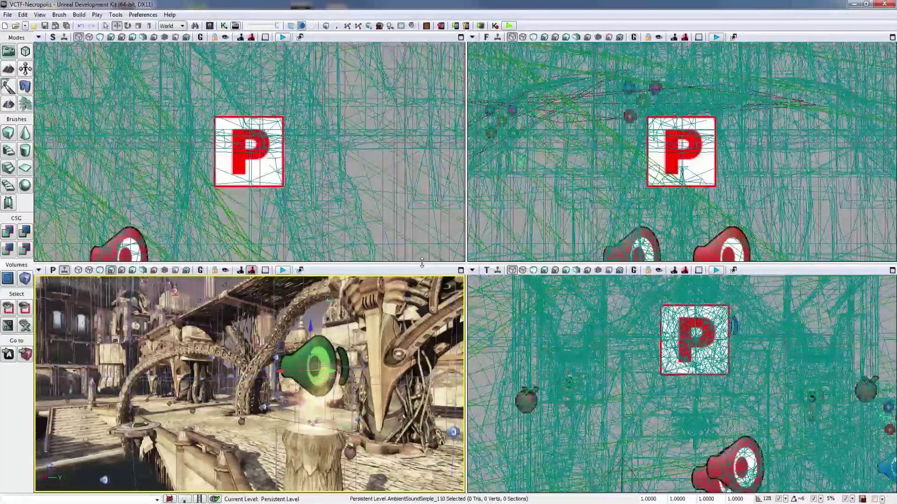
# Maximize the perspective viewport and frame the flame pillar beside the pool
pyautogui.click(460, 270)
pyautogui.moveTo(460, 270); pyautogui.dragTo(456, 296, button='right')
pyautogui.press('Home')
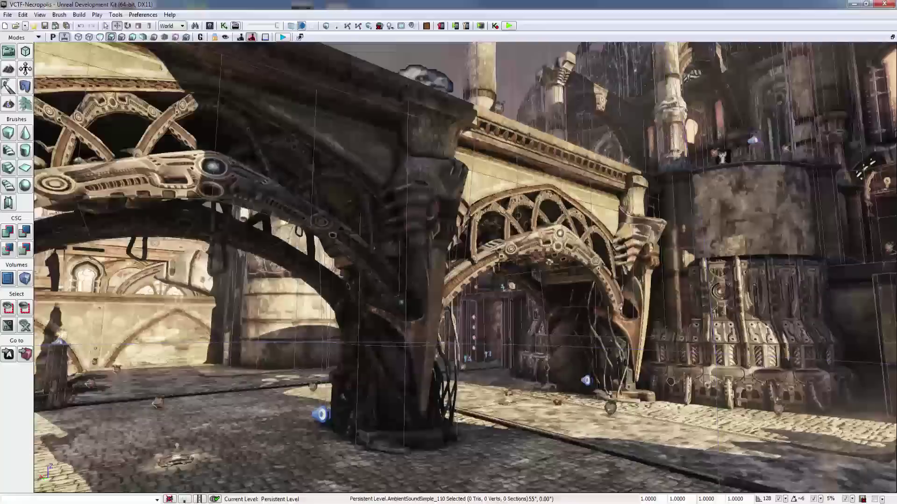
pyautogui.moveTo(465, 267); pyautogui.dragTo(533, 205, button='right')
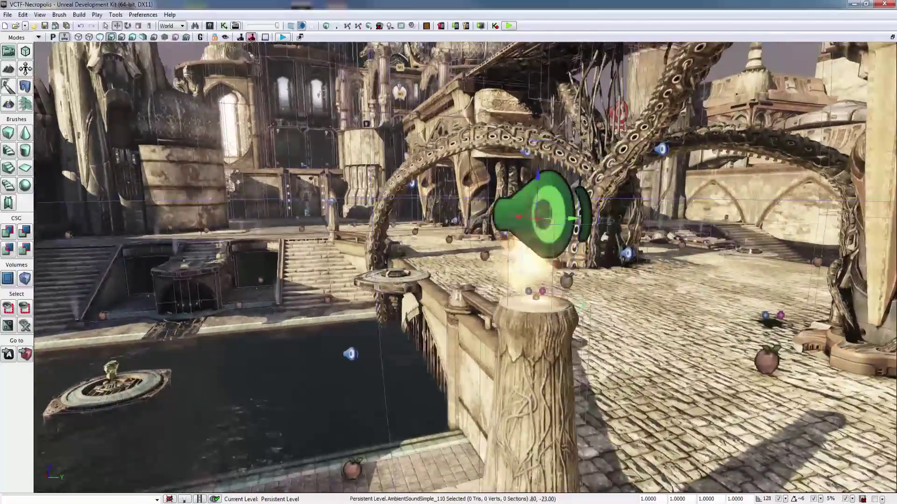
pyautogui.moveTo(464, 267); pyautogui.dragTo(506, 292, button='right')
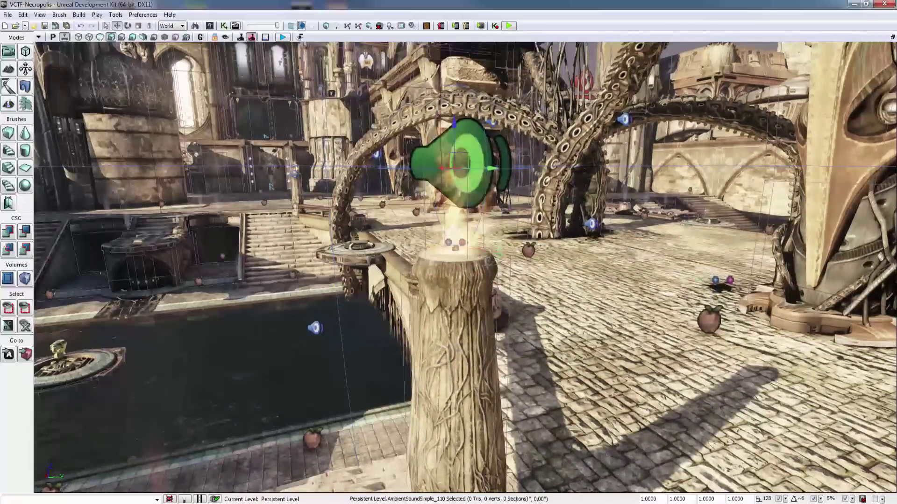
pyautogui.moveTo(465, 267); pyautogui.dragTo(448, 257, button='right')
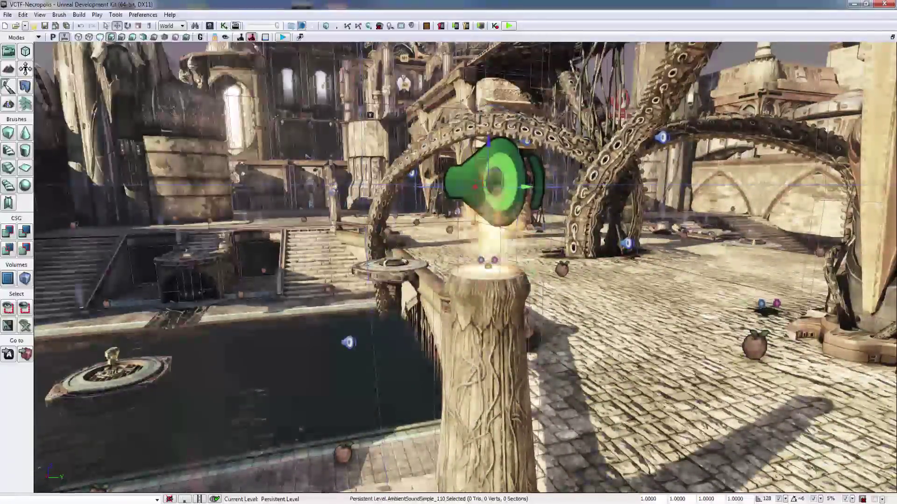
# Open Lighting Tools, preview the affecting dominant lights across the level's buildings, and turn that display back off
pyautogui.click(41, 15)
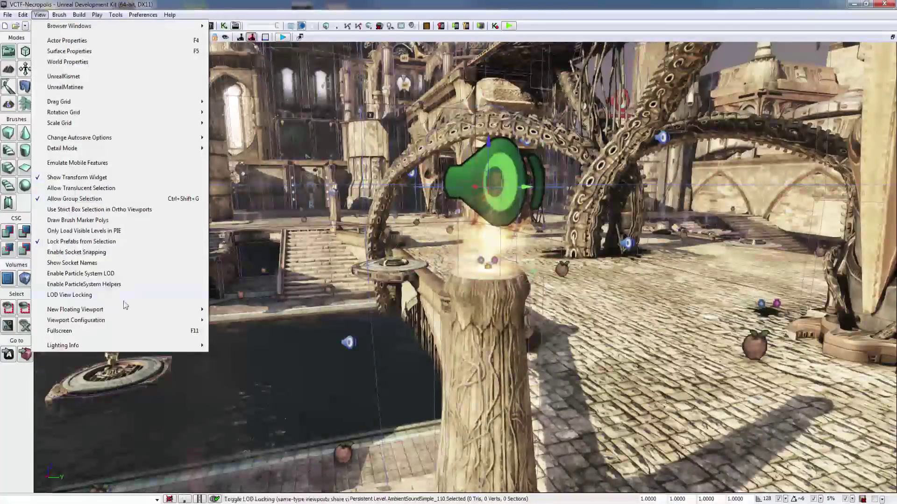
pyautogui.moveTo(129, 347)
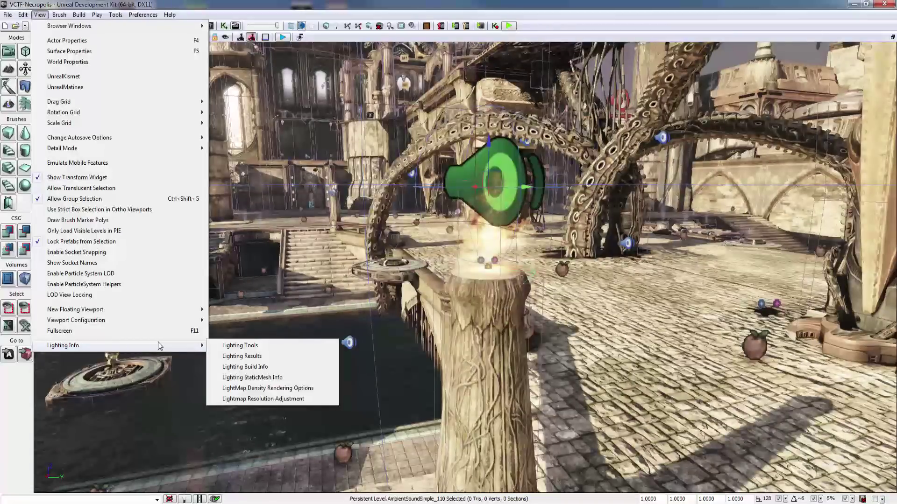
pyautogui.click(241, 345)
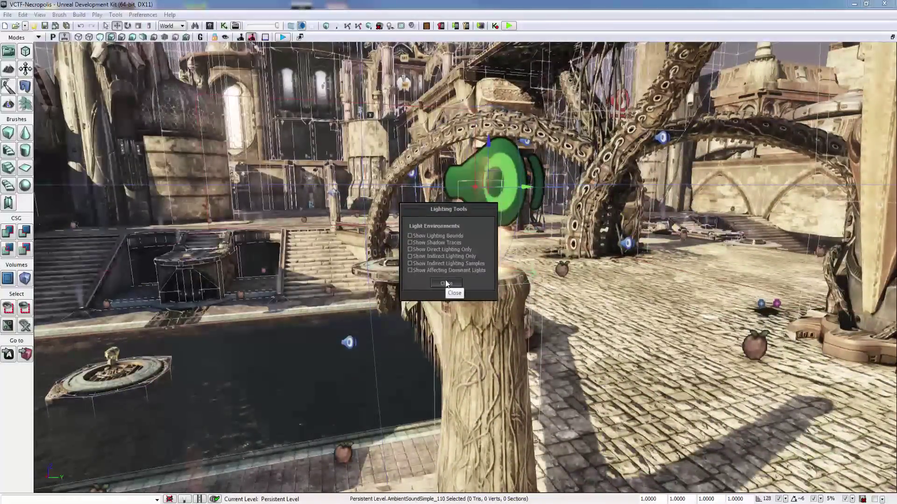
pyautogui.click(410, 270)
pyautogui.moveTo(364, 275); pyautogui.dragTo(271, 212, button='right')
pyautogui.moveTo(410, 271); pyautogui.dragTo(405, 340, button='right')
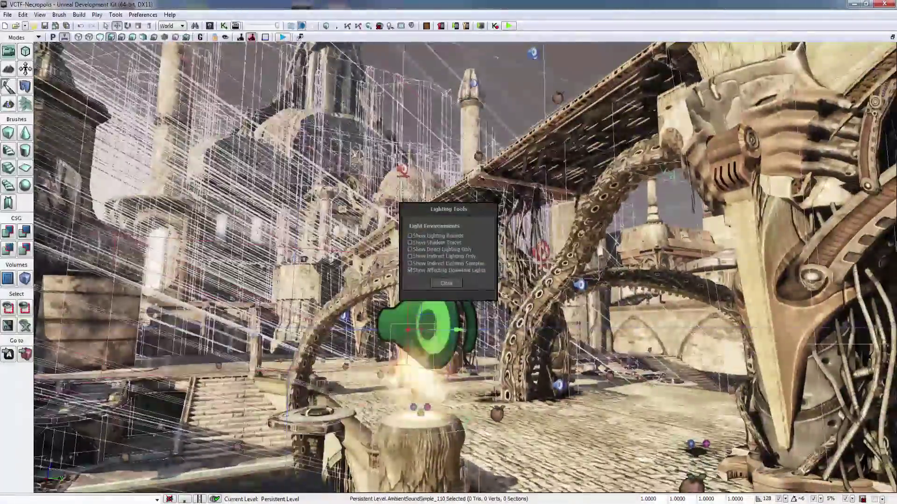
pyautogui.click(409, 270)
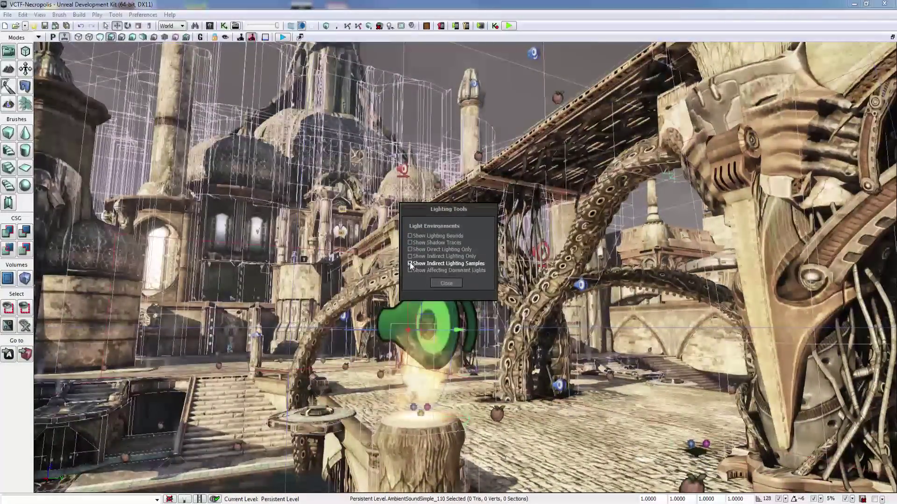
# Preview the indirect lighting samples and the Show Direct Lighting Only option, and close Lighting Tools
pyautogui.click(410, 264)
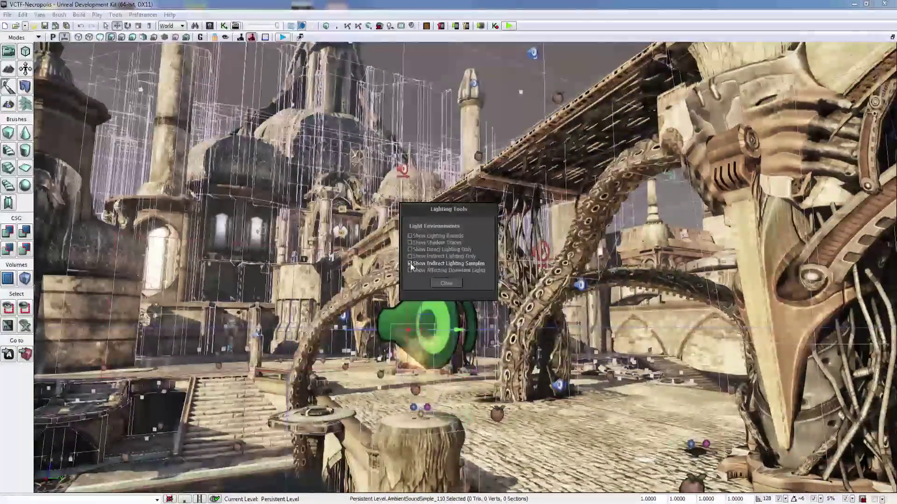
pyautogui.click(409, 263)
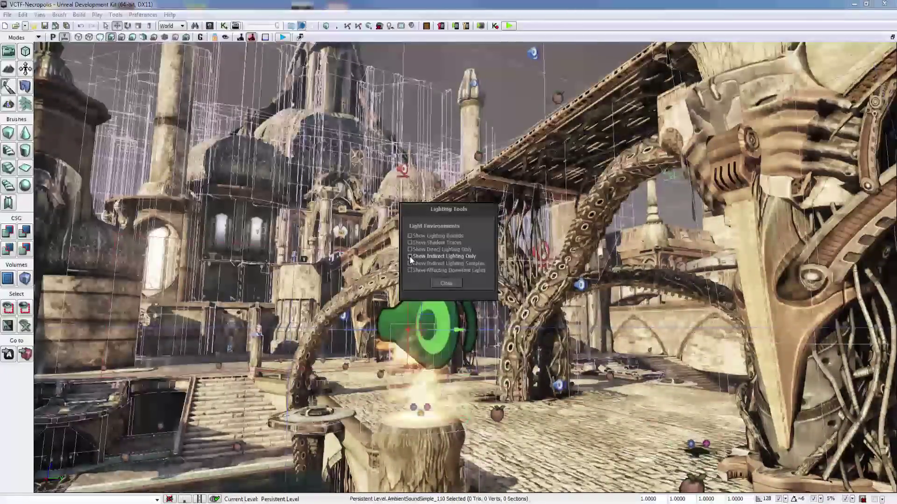
pyautogui.click(410, 250)
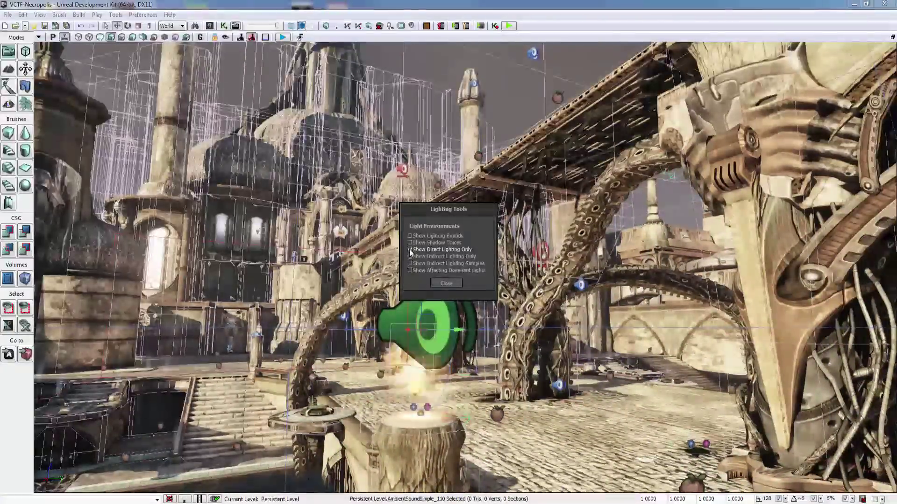
pyautogui.click(447, 282)
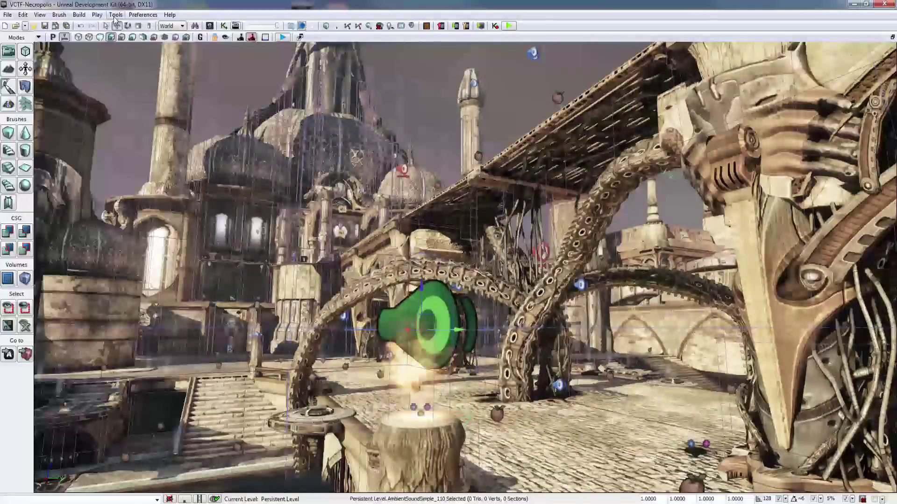
# Open the Lighting Results window to look at its options and close it
pyautogui.click(39, 14)
pyautogui.moveTo(180, 349)
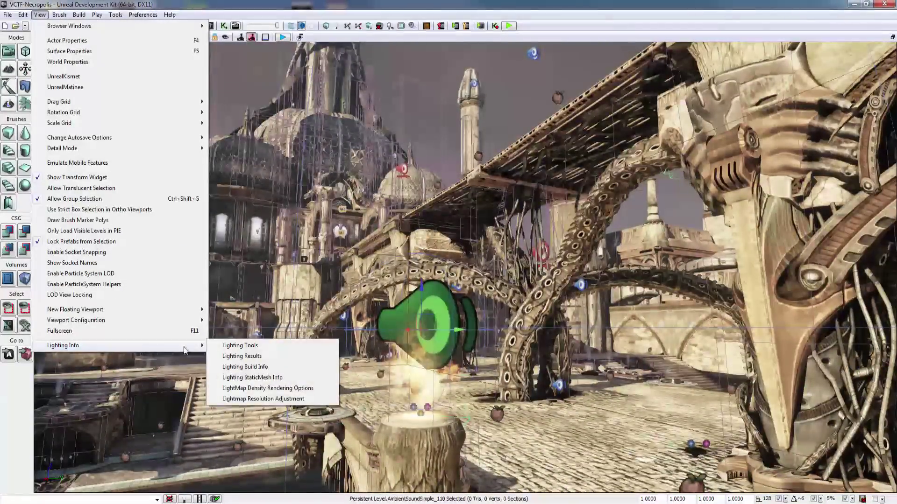
pyautogui.click(242, 357)
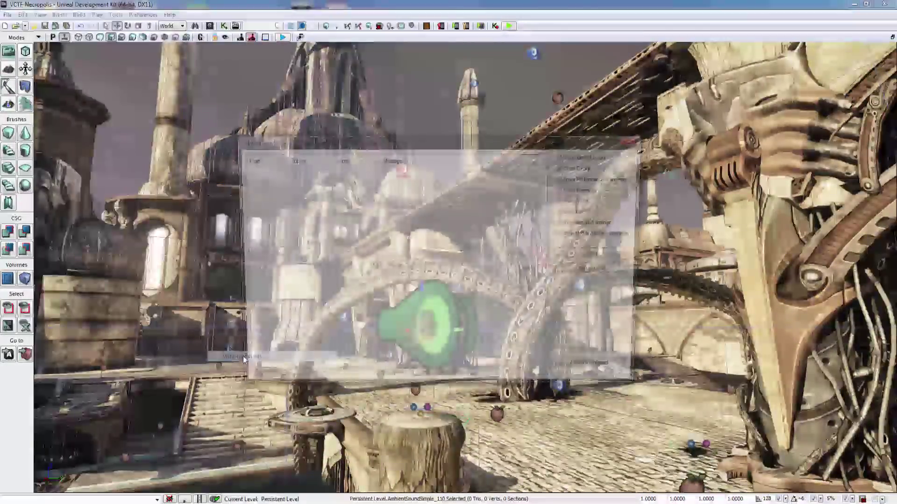
pyautogui.click(634, 139)
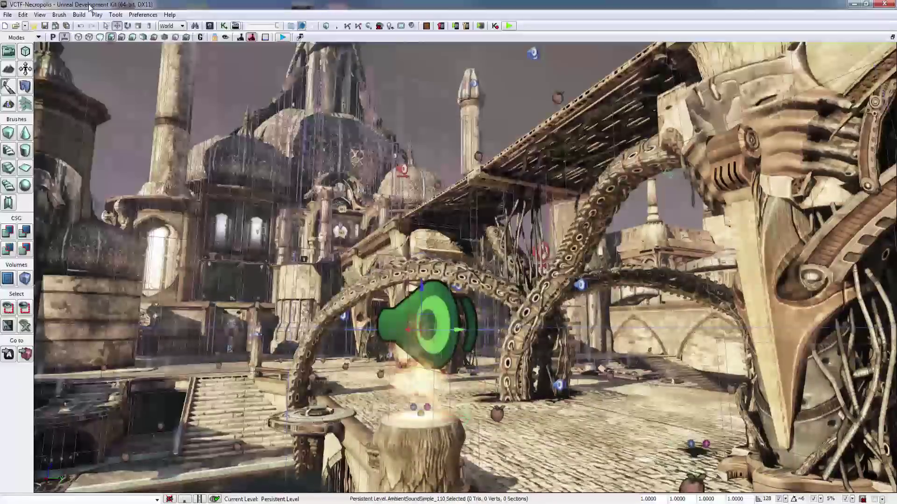
# Review the Lighting Info commands, reopen Lighting Tools to look over its light environment options, and close it
pyautogui.click(40, 14)
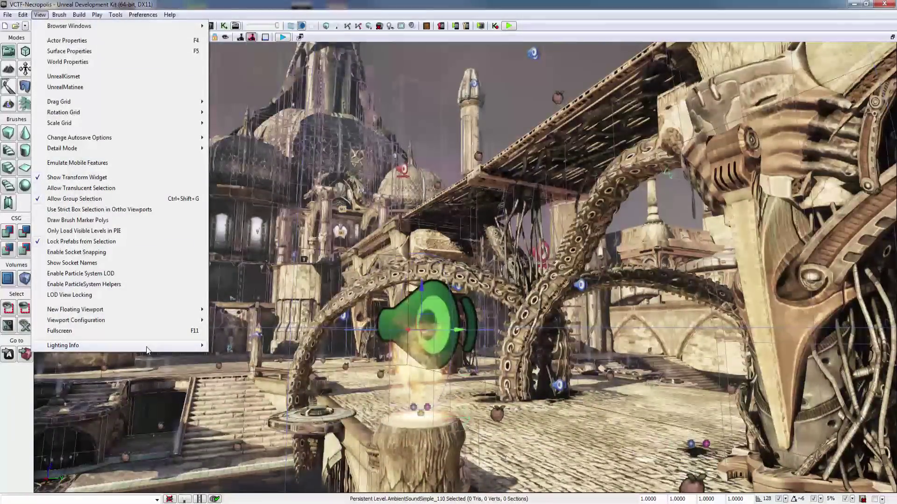
pyautogui.moveTo(145, 346)
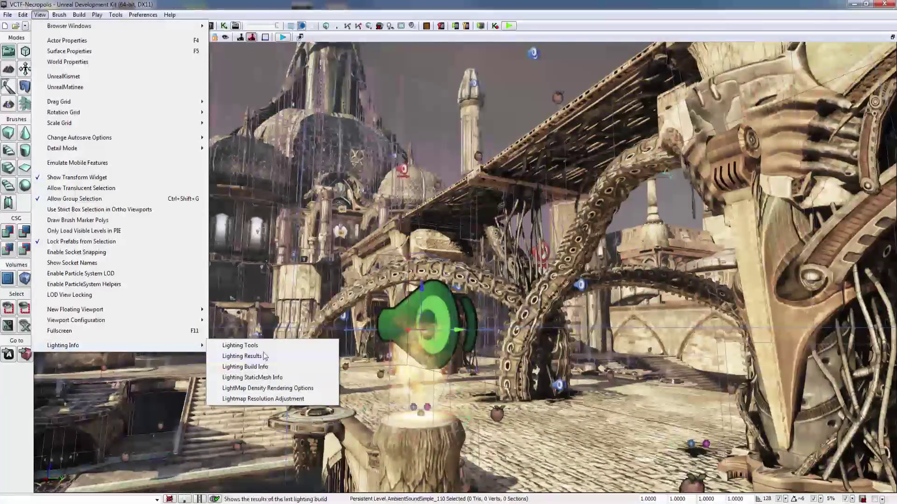
pyautogui.click(247, 346)
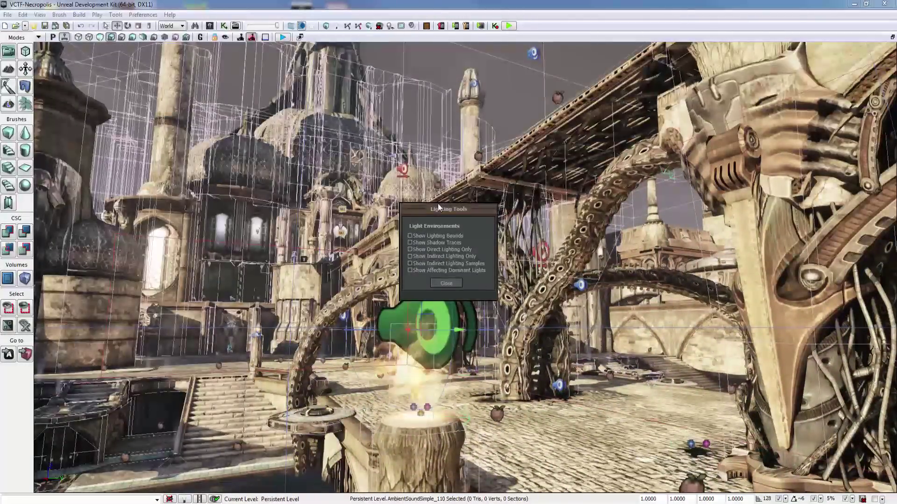
pyautogui.moveTo(437, 204); pyautogui.dragTo(450, 220)
pyautogui.click(459, 299)
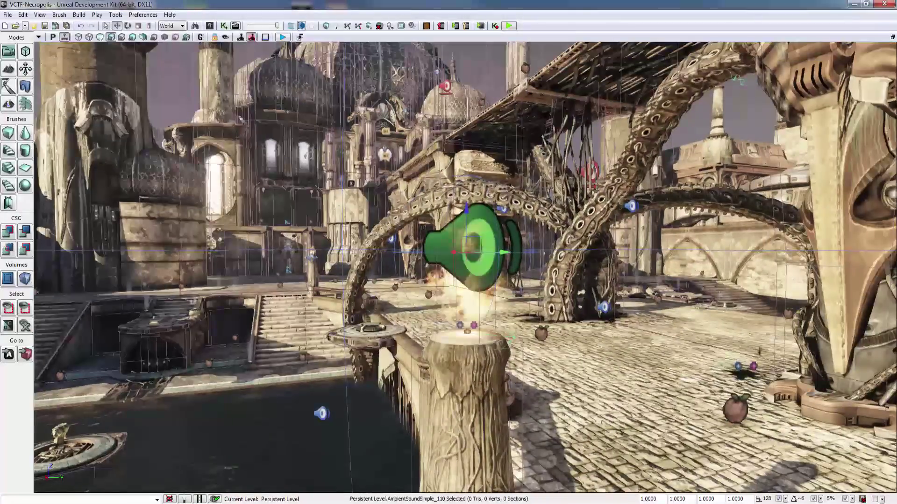
# Review the CSG, Add Special, Add Volume, import and export commands for brushes, and the neighbouring play options
pyautogui.click(59, 15)
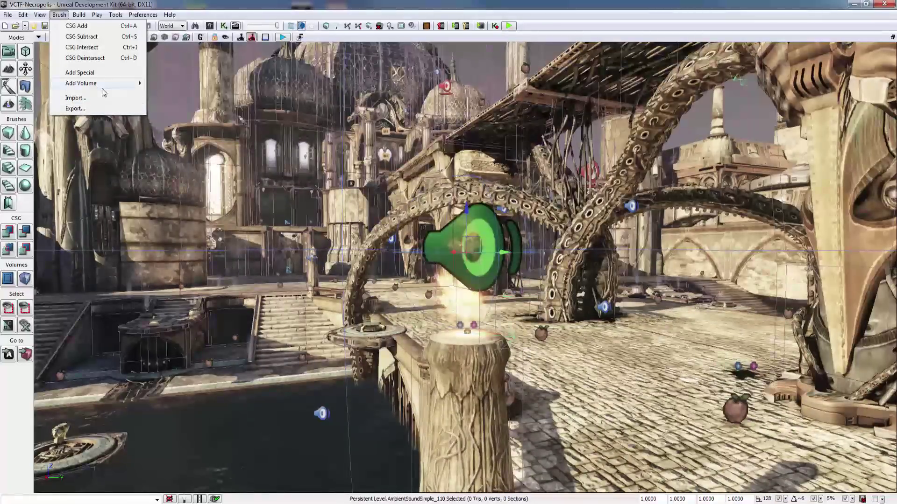
pyautogui.moveTo(71, 17)
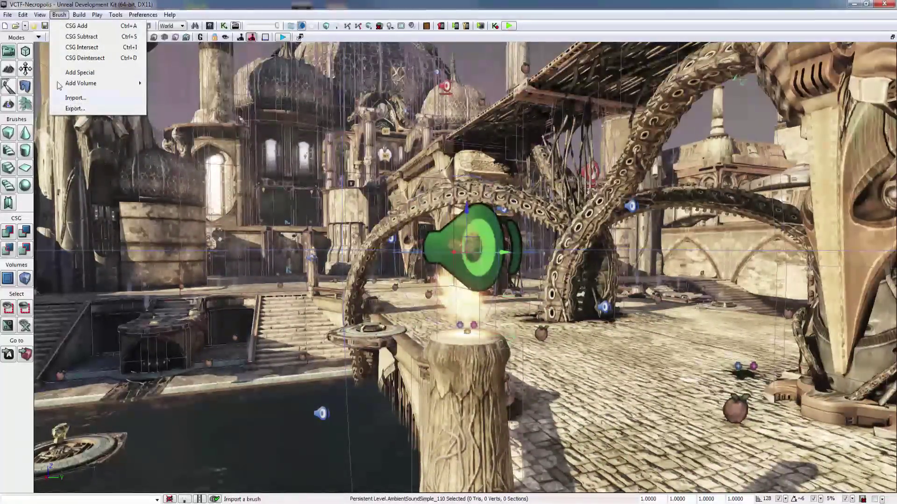
pyautogui.moveTo(39, 17)
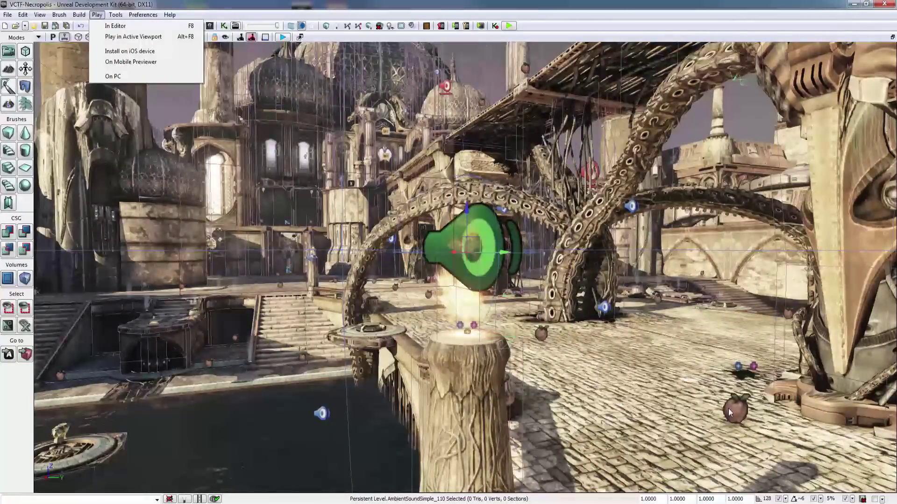
# Select the path node near the curved arch, and select the path node in the courtyard's foreground instead
pyautogui.click(737, 407)
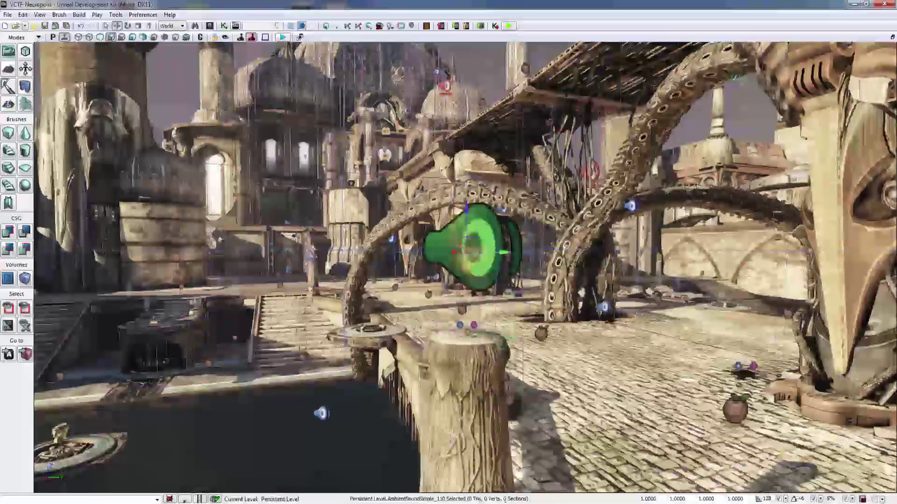
pyautogui.click(538, 333)
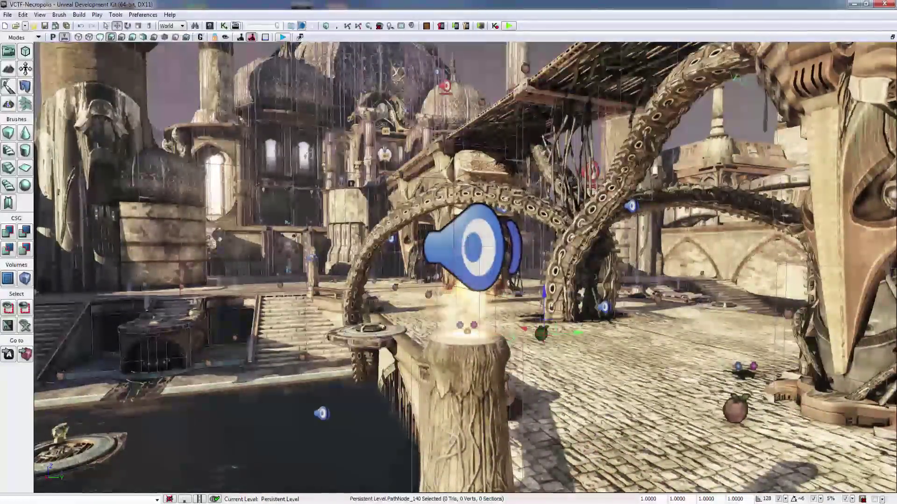
pyautogui.click(736, 409)
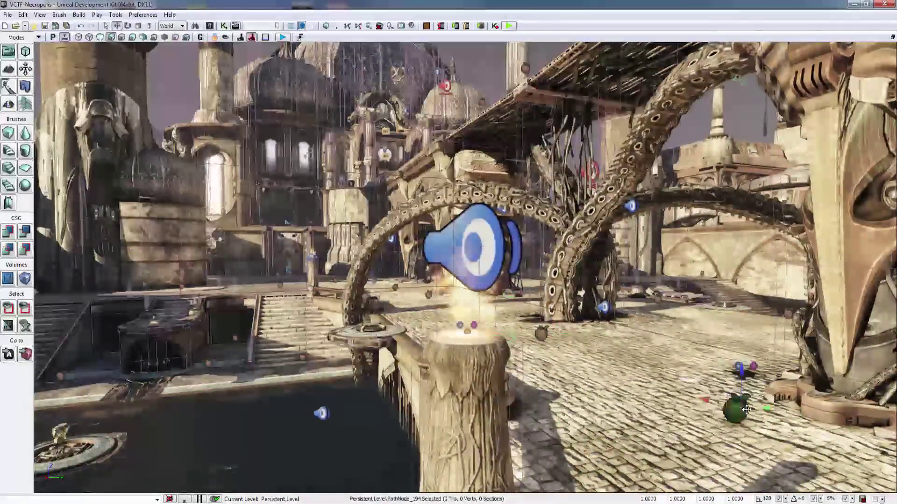
# Review the options for playing the level and run Check Map for Errors
pyautogui.click(97, 15)
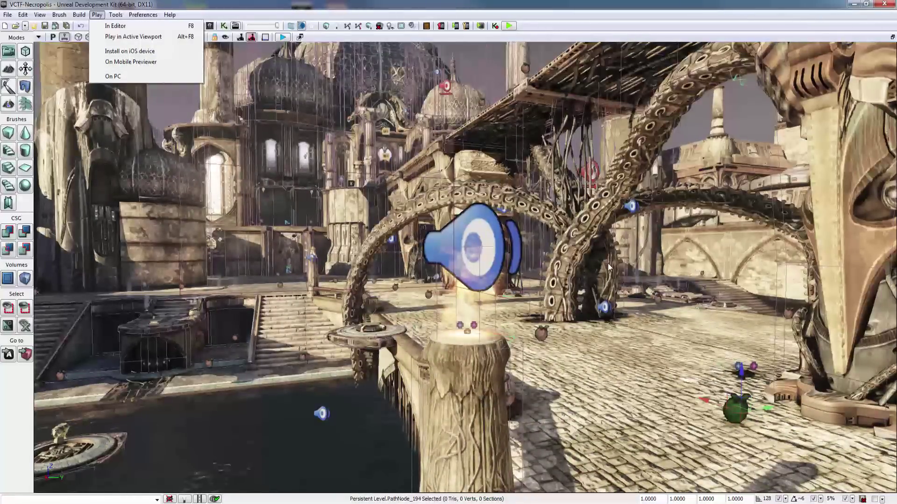
pyautogui.click(106, 18)
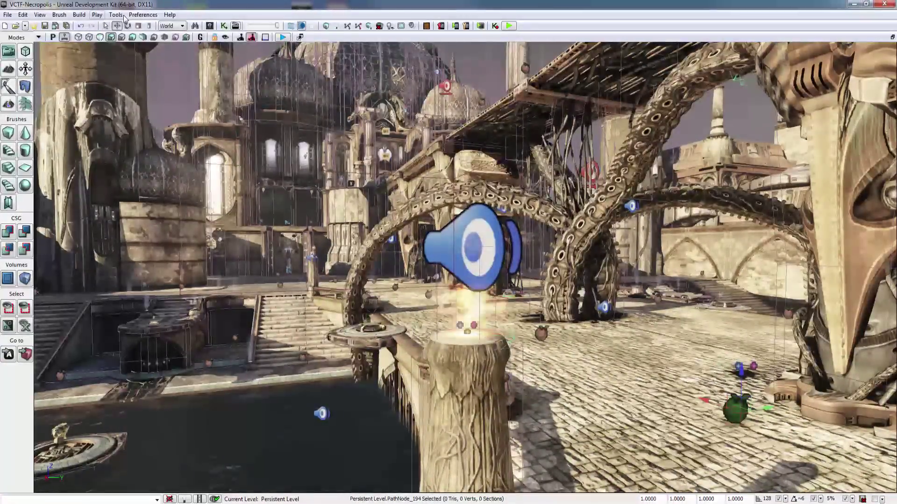
pyautogui.click(117, 15)
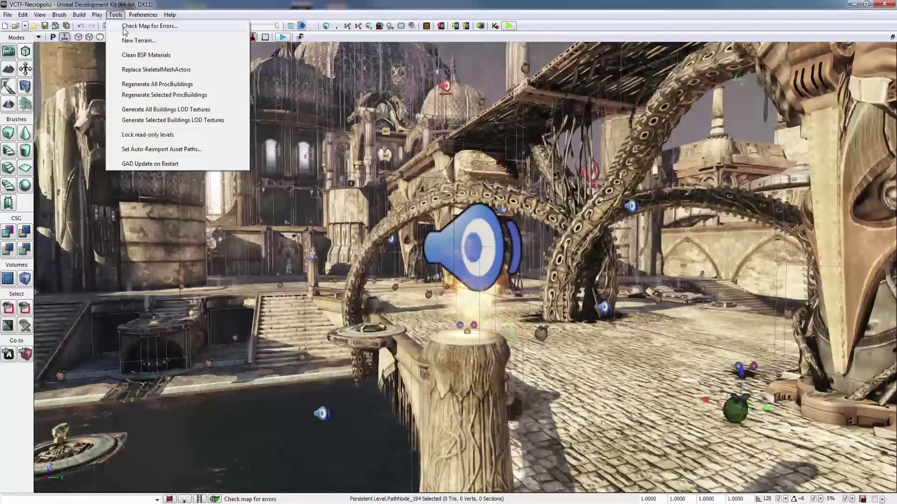
pyautogui.click(123, 28)
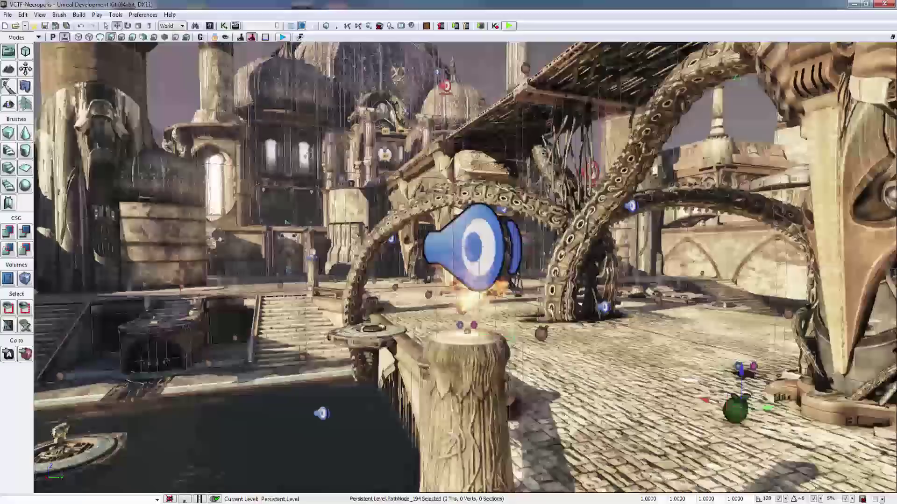
# Run Clean BSP Materials on the level and dismiss its report
pyautogui.click(115, 15)
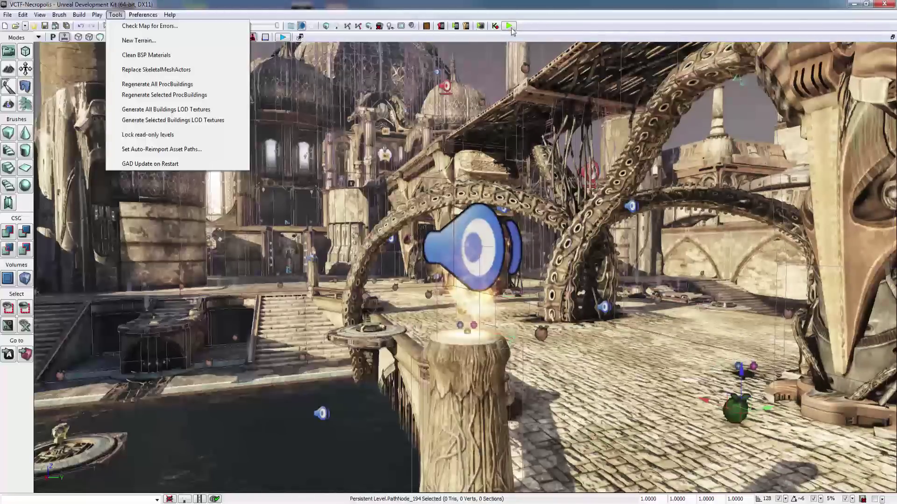
pyautogui.click(167, 55)
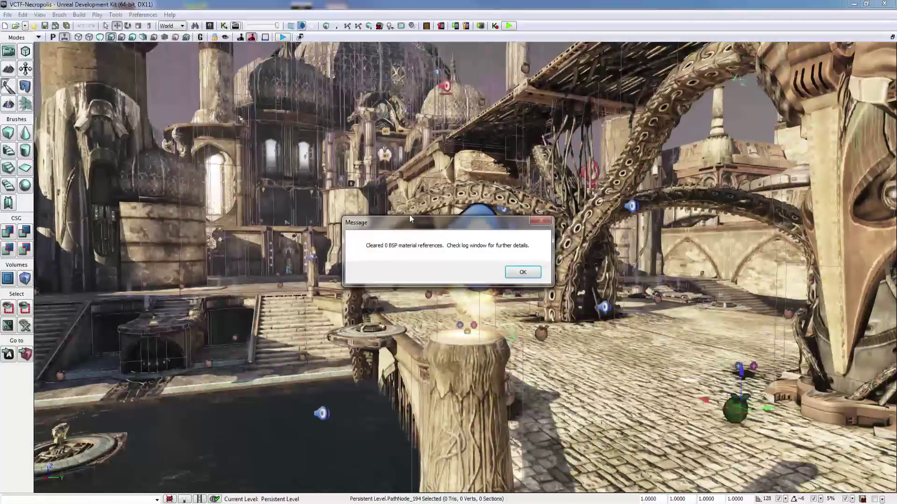
pyautogui.click(523, 272)
# Review the remaining ProcBuildings and level commands, then examine the camera, orthographic viewport and Aspect Ratio Constraint preferences
pyautogui.click(114, 14)
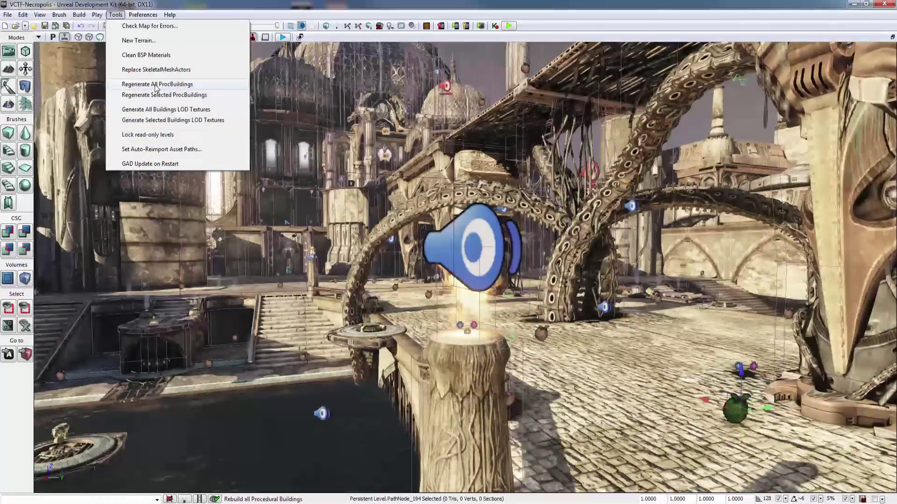
pyautogui.moveTo(138, 17)
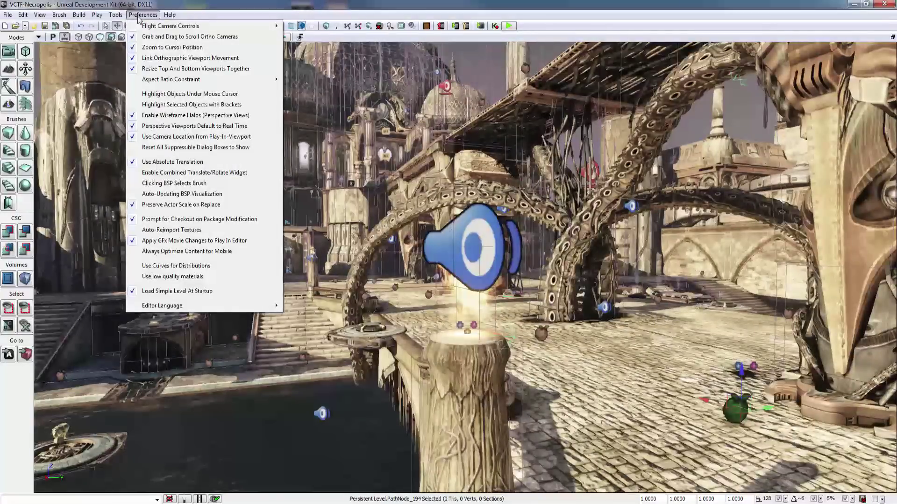
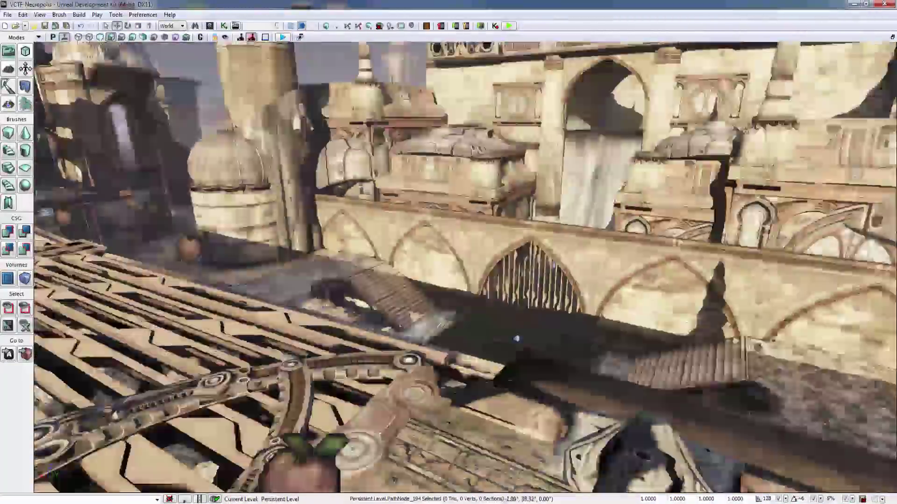
pyautogui.moveTo(465, 267); pyautogui.dragTo(317, 259, button='right')
pyautogui.click(143, 15)
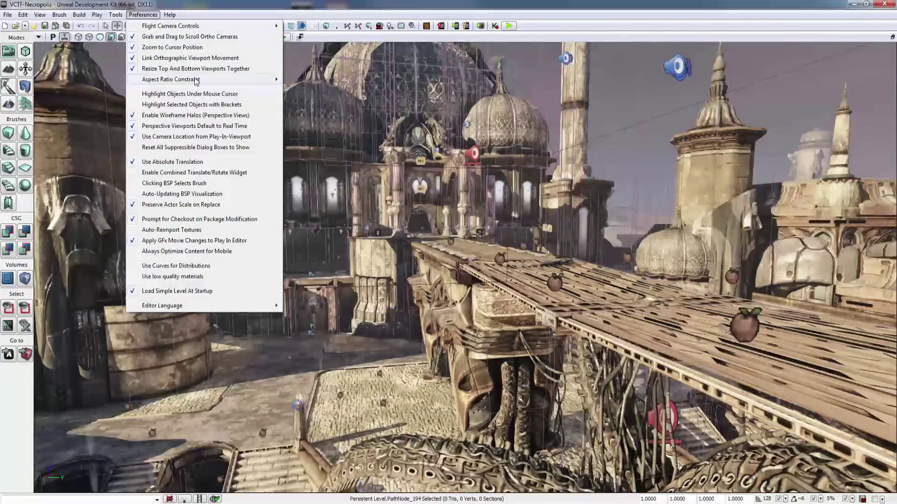
pyautogui.moveTo(201, 80)
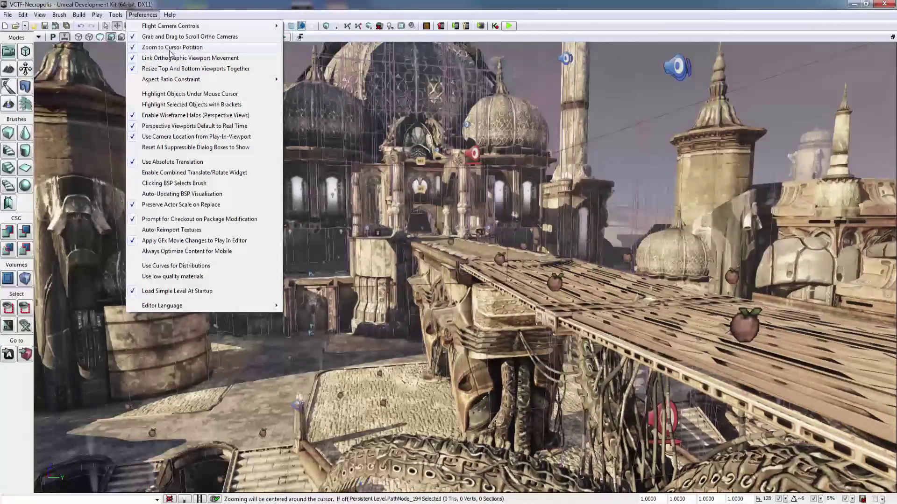
# Select the blocking volume near the round tower and return the maximized perspective view to the four-viewport layout
pyautogui.moveTo(364, 154); pyautogui.dragTo(347, 157, button='right')
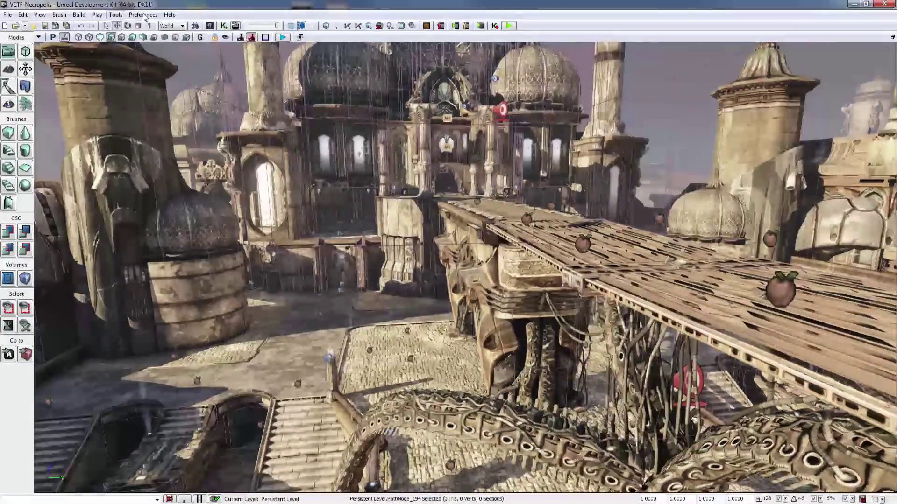
pyautogui.rightClick(237, 148)
pyautogui.moveTo(131, 108); pyautogui.dragTo(148, 100, button='right')
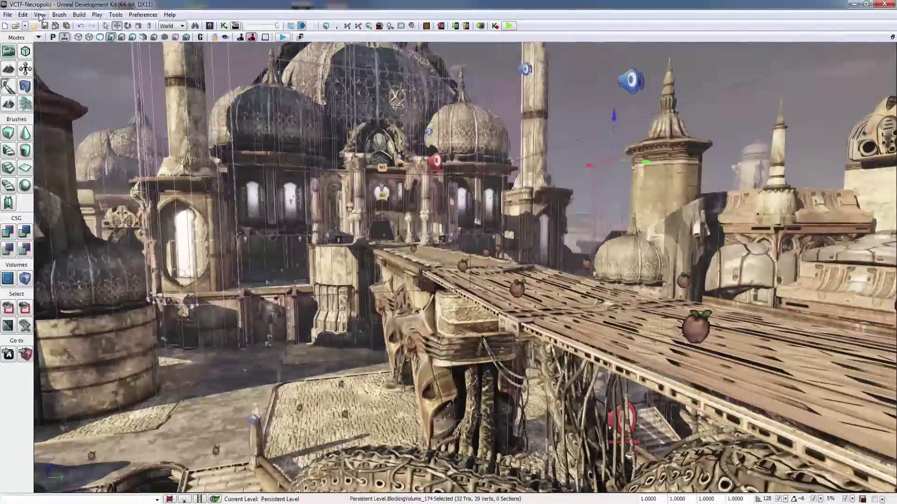
pyautogui.click(38, 15)
pyautogui.moveTo(194, 320)
pyautogui.click(228, 321)
pyautogui.moveTo(404, 287); pyautogui.dragTo(427, 284, button='right')
pyautogui.click(460, 270)
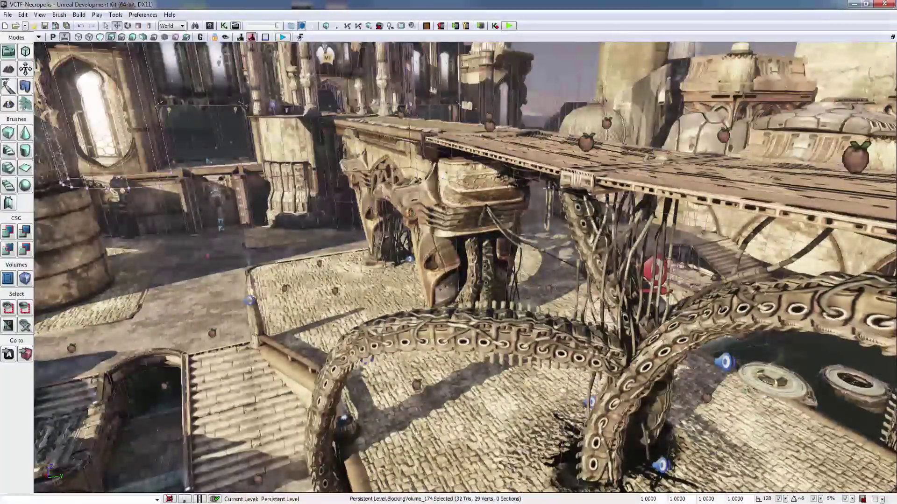
pyautogui.click(891, 37)
# Try panning and cursor-centred zooming in the Side wireframe viewport to examine the current orthographic navigation
pyautogui.moveTo(311, 367)
pyautogui.mouseDown(button='right')
pyautogui.moveTo(306, 360)
pyautogui.moveTo(303, 372)
pyautogui.mouseUp(button='right')
pyautogui.moveTo(326, 212)
pyautogui.mouseDown(button='right')
pyautogui.moveTo(309, 203)
pyautogui.moveTo(332, 196)
pyautogui.moveTo(316, 208)
pyautogui.moveTo(332, 226)
pyautogui.moveTo(334, 205)
pyautogui.mouseUp(button='right')
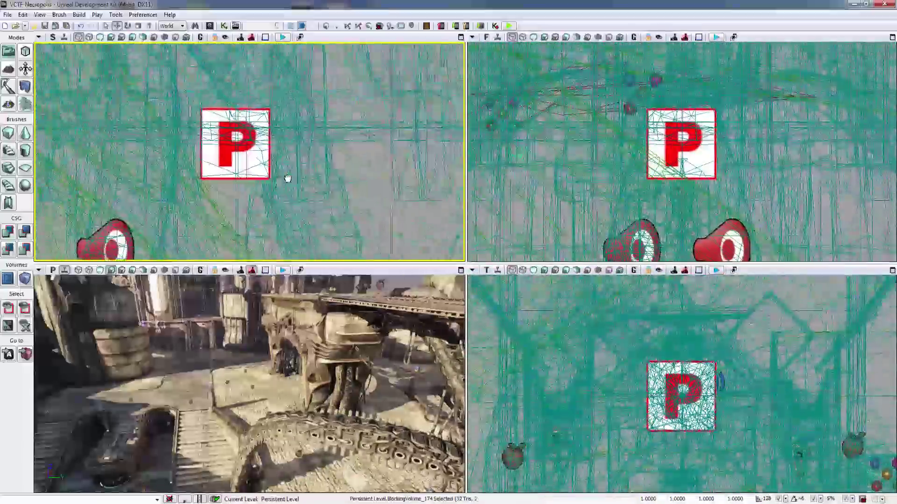
pyautogui.moveTo(288, 179); pyautogui.dragTo(391, 140)
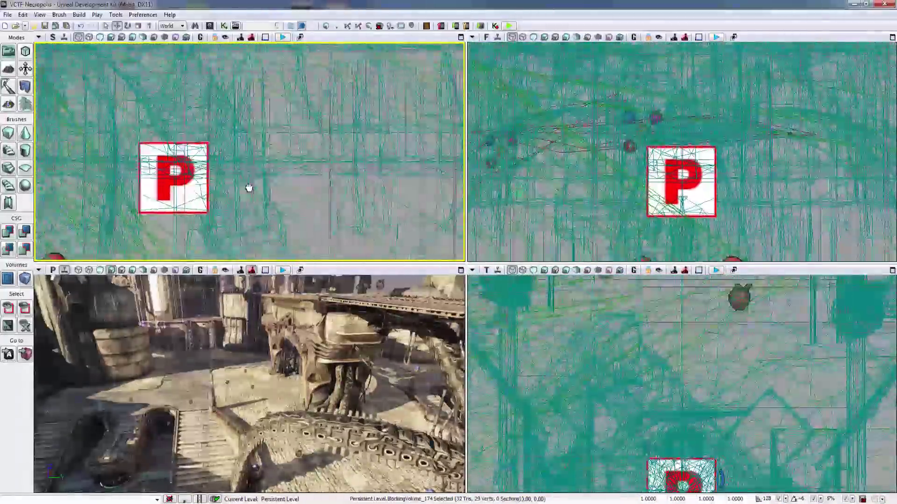
pyautogui.moveTo(249, 188); pyautogui.dragTo(236, 175)
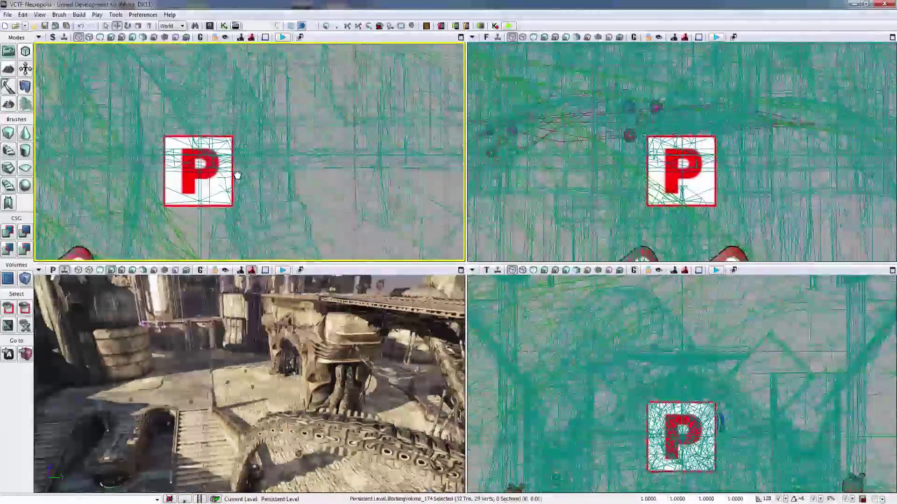
pyautogui.scroll(-5, 317, 154)
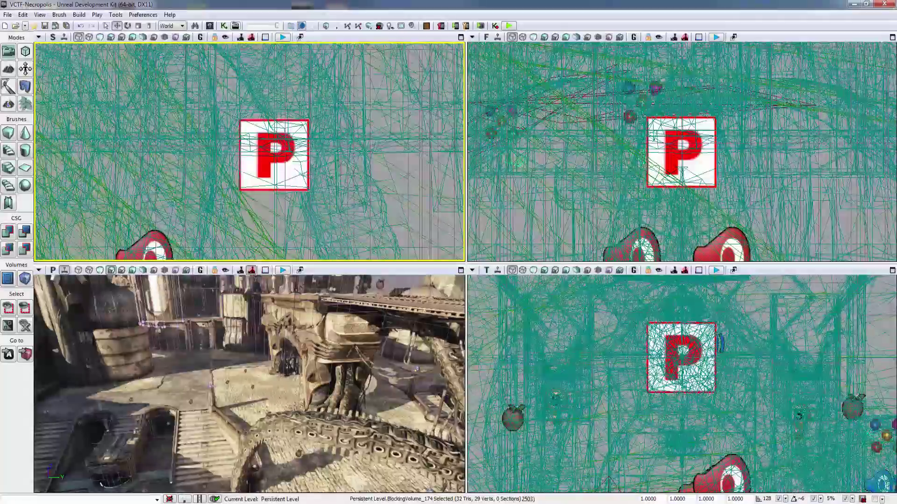
pyautogui.scroll(6, 327, 190)
pyautogui.scroll(-5, 344, 186)
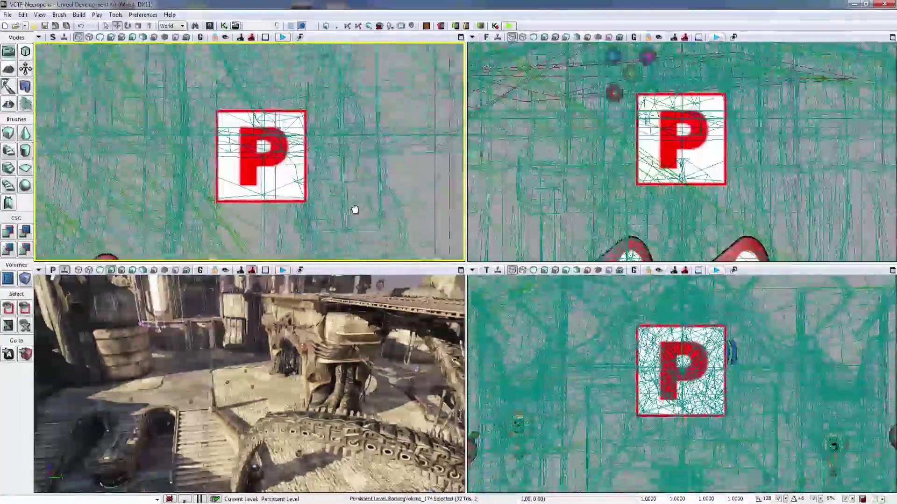
pyautogui.scroll(-1, 318, 175)
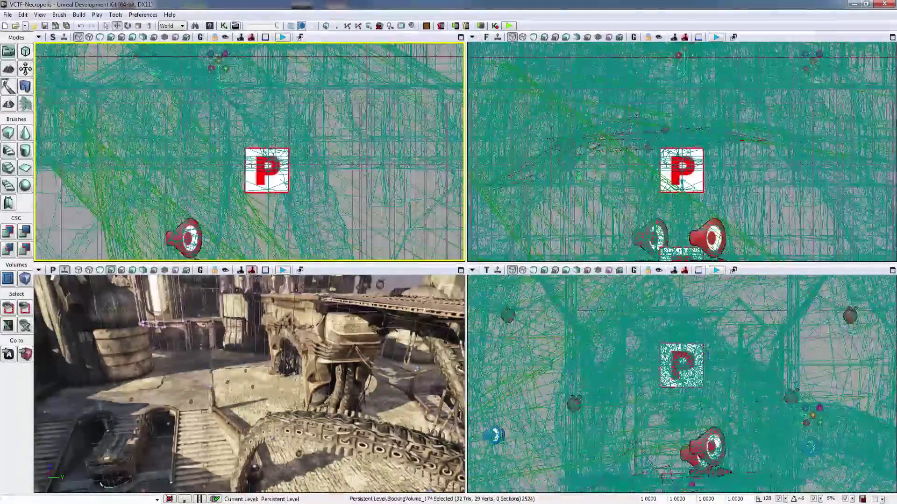
pyautogui.moveTo(370, 171); pyautogui.dragTo(392, 152, button='right')
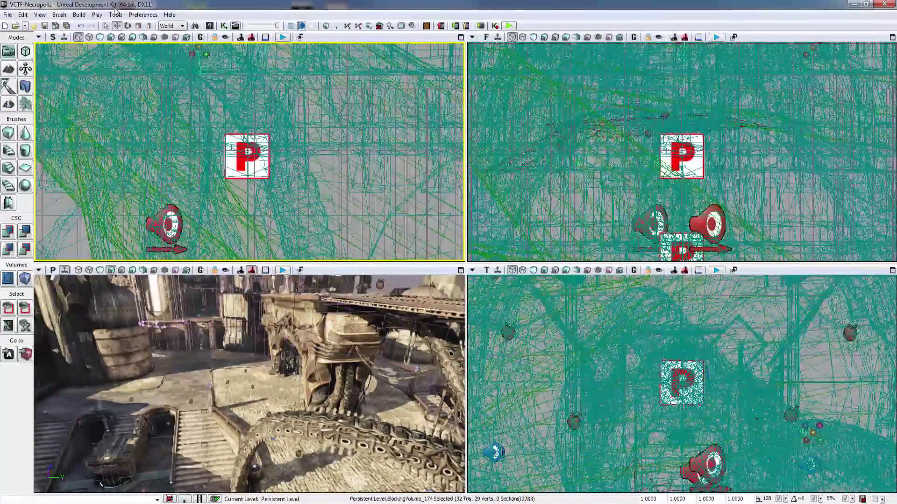
# Turn off the Zoom to Cursor Position preference and test zooming in and out of the Side viewport
pyautogui.click(143, 15)
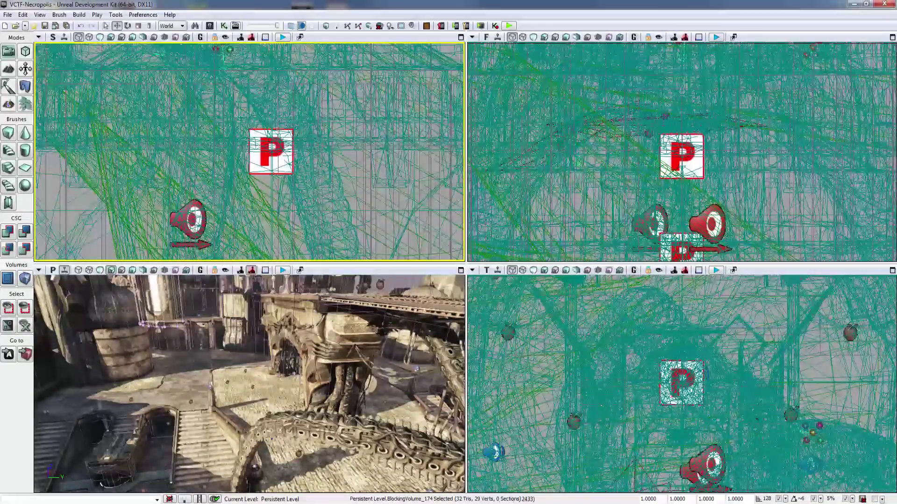
pyautogui.scroll(-8, 282, 164)
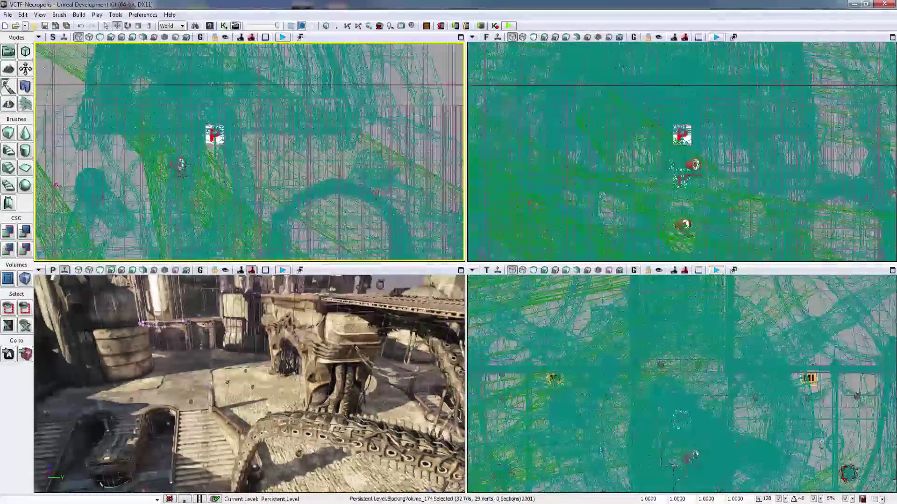
pyautogui.scroll(6, 282, 164)
pyautogui.scroll(-6, 282, 164)
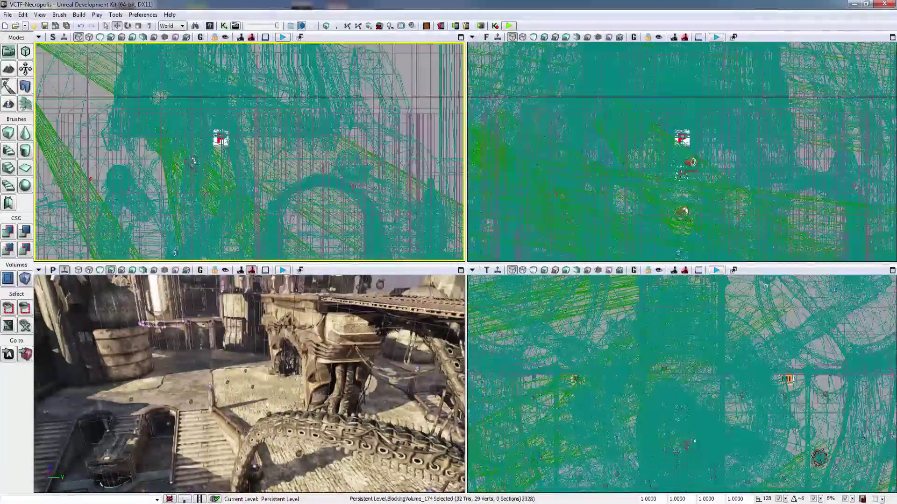
pyautogui.scroll(6, 282, 164)
pyautogui.scroll(-6, 282, 164)
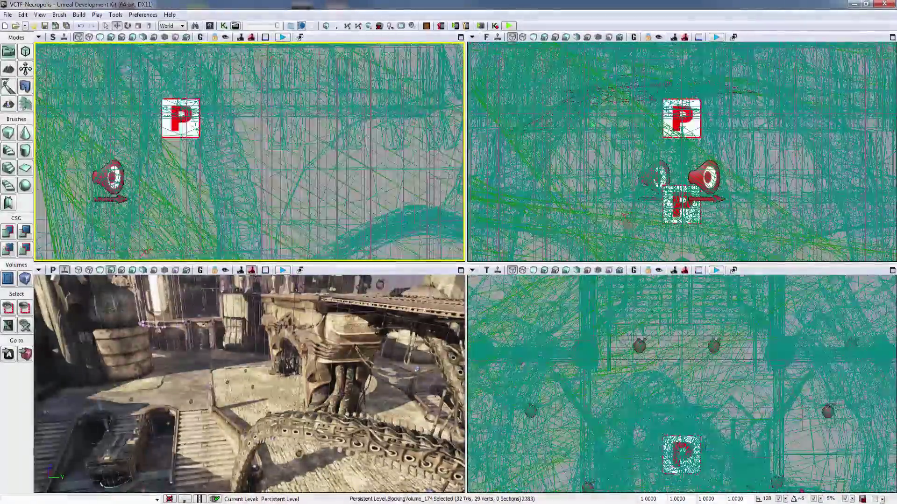
pyautogui.scroll(8, 282, 164)
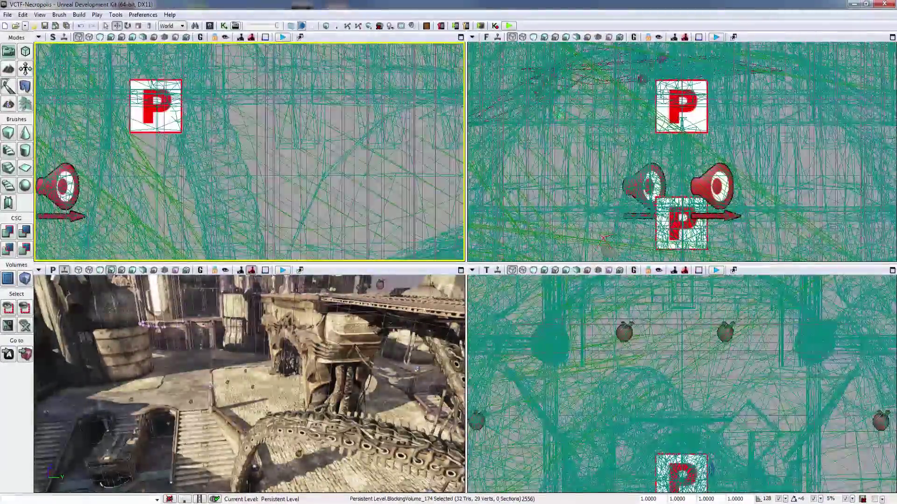
pyautogui.scroll(-8, 282, 164)
pyautogui.scroll(7, 282, 164)
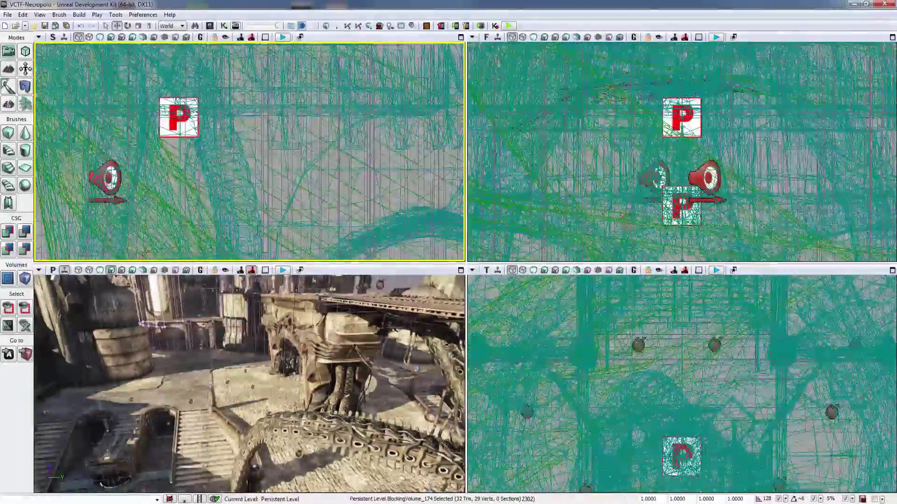
pyautogui.scroll(-10, 282, 164)
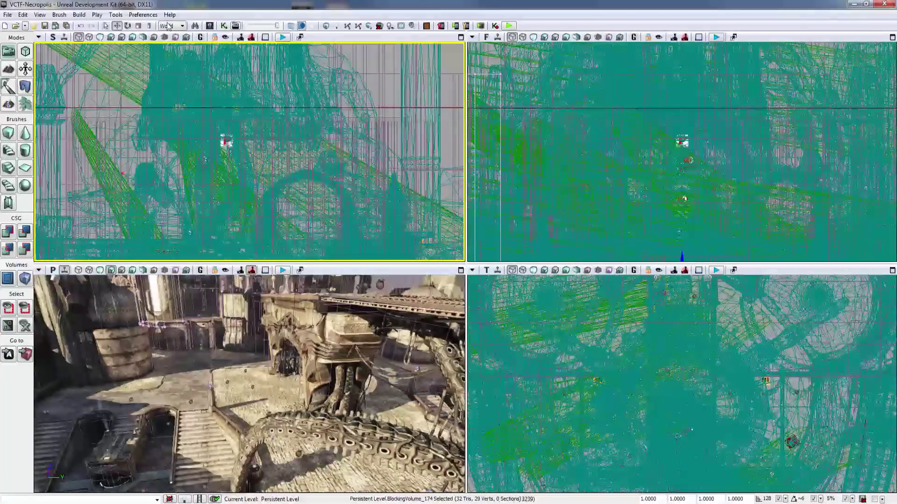
# Turn Zoom to Cursor Position back on and test zooming around different spots in the Side viewport
pyautogui.click(116, 15)
pyautogui.moveTo(143, 15)
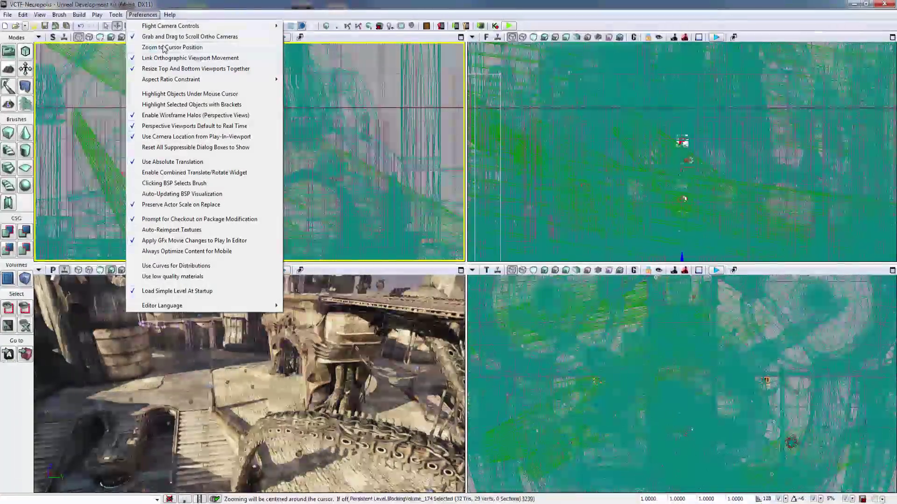
pyautogui.click(178, 45)
pyautogui.scroll(10, 248, 161)
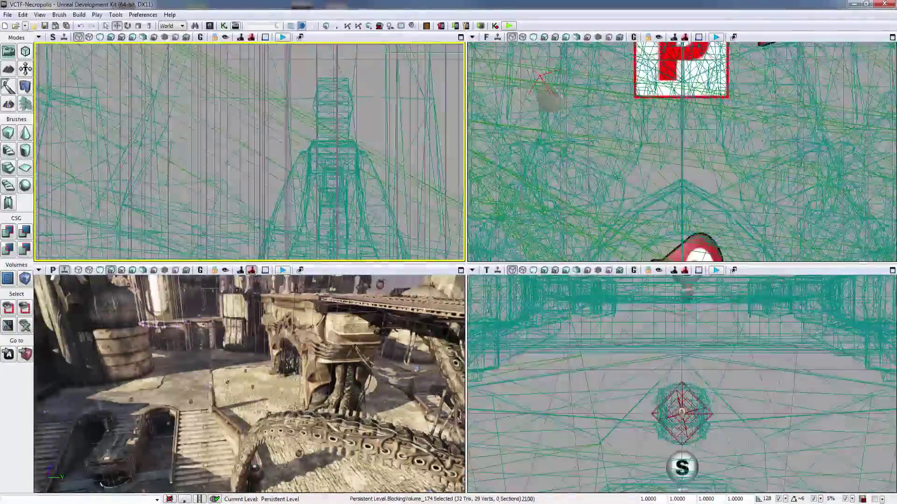
pyautogui.scroll(6, 149, 141)
pyautogui.scroll(-9, 132, 135)
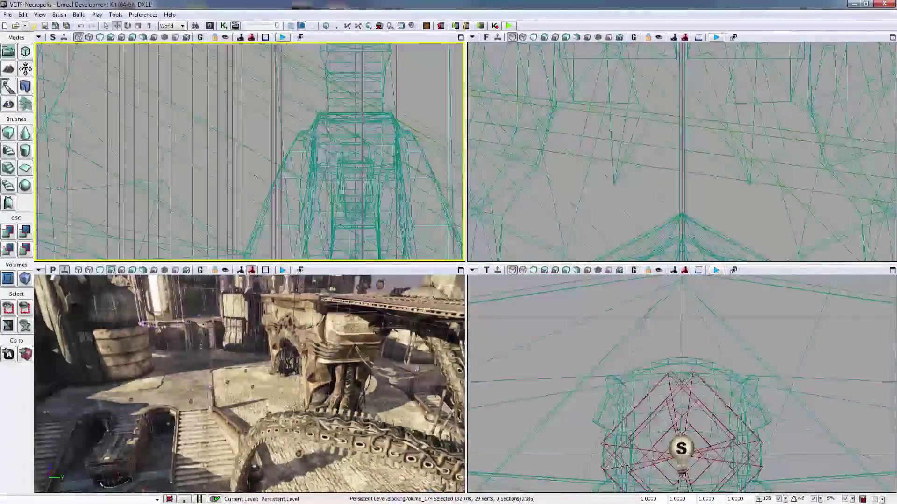
pyautogui.scroll(-10, 131, 136)
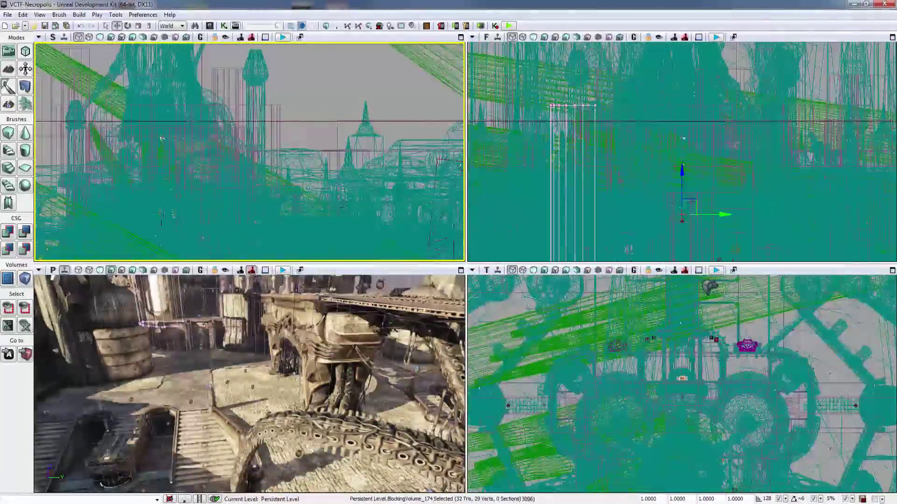
pyautogui.scroll(12, 130, 136)
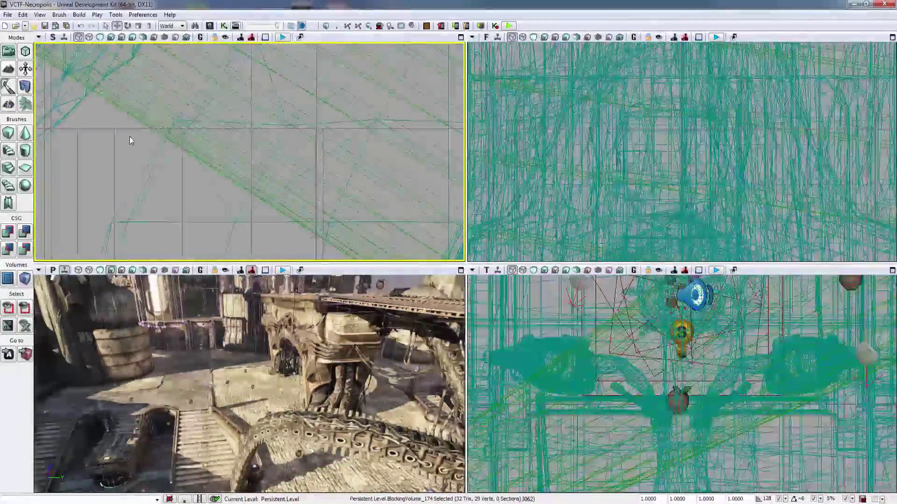
pyautogui.scroll(-10, 130, 136)
# Turn off Grab and Drag to Scroll Ortho Cameras and test panning and zooming in the Side viewport
pyautogui.click(141, 15)
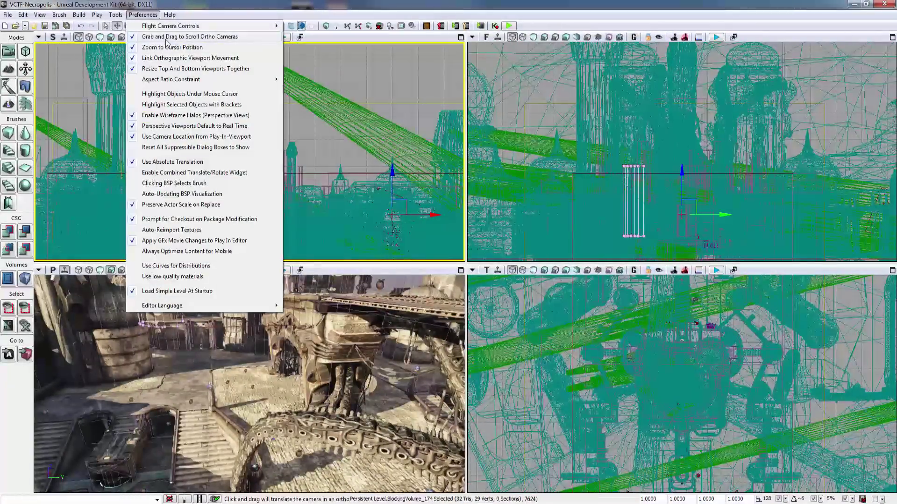
pyautogui.click(166, 40)
pyautogui.moveTo(210, 136); pyautogui.dragTo(262, 136)
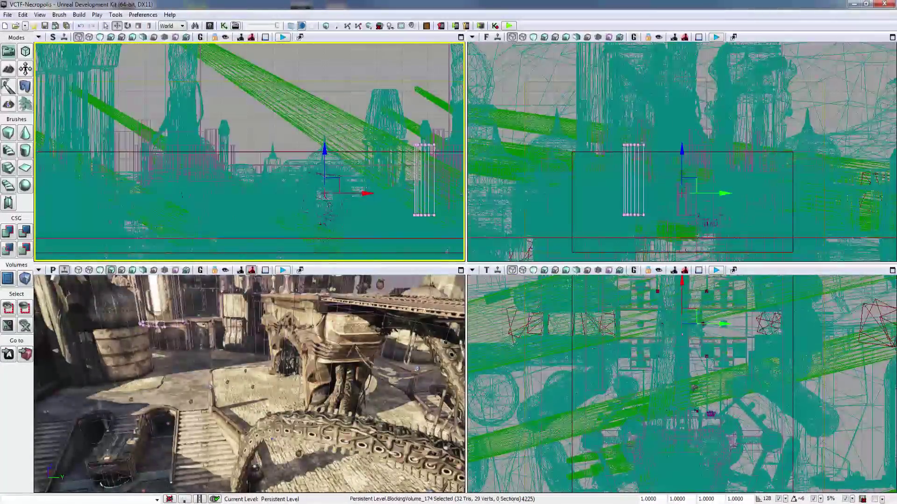
pyautogui.scroll(4, 262, 136)
pyautogui.scroll(-4, 262, 136)
# Re-enable Grab and Drag to Scroll Ortho Cameras and test panning and zooming the Side viewport with it
pyautogui.click(143, 14)
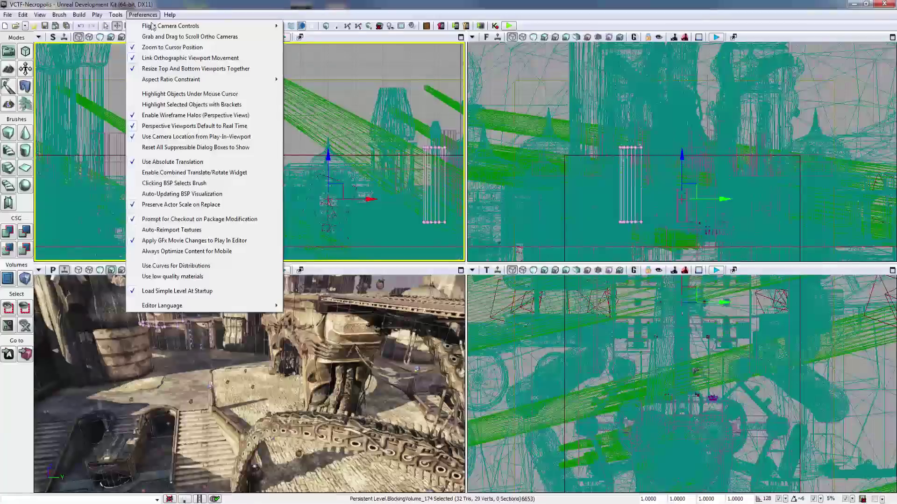
pyautogui.click(202, 40)
pyautogui.moveTo(290, 143); pyautogui.dragTo(226, 120)
pyautogui.moveTo(258, 148); pyautogui.dragTo(220, 139)
pyautogui.scroll(4, 224, 134)
pyautogui.scroll(-3, 221, 139)
# Switch Grab and Drag to Scroll Ortho Cameras off once more, compare how the Side viewport pans, and restore the option
pyautogui.click(143, 15)
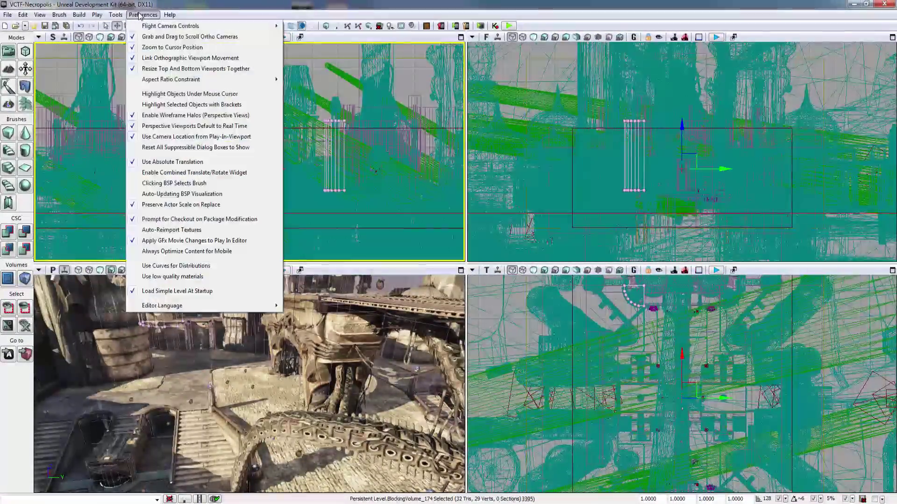
pyautogui.click(194, 37)
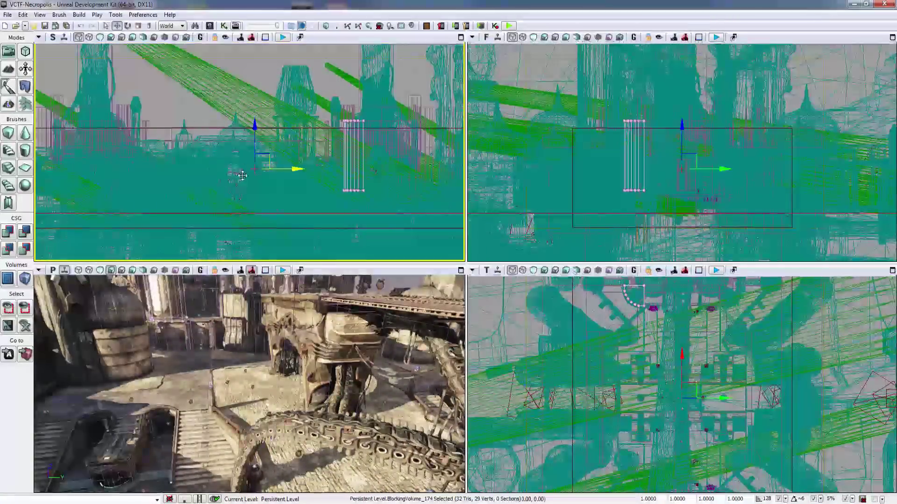
pyautogui.scroll(2, 249, 152)
pyautogui.moveTo(210, 117); pyautogui.dragTo(193, 90)
pyautogui.scroll(-5, 249, 152)
pyautogui.moveTo(190, 45)
pyautogui.mouseDown()
pyautogui.moveTo(176, 88)
pyautogui.moveTo(215, 46)
pyautogui.moveTo(206, 52)
pyautogui.moveTo(203, 81)
pyautogui.moveTo(198, 54)
pyautogui.mouseUp()
pyautogui.click(143, 15)
pyautogui.click(151, 16)
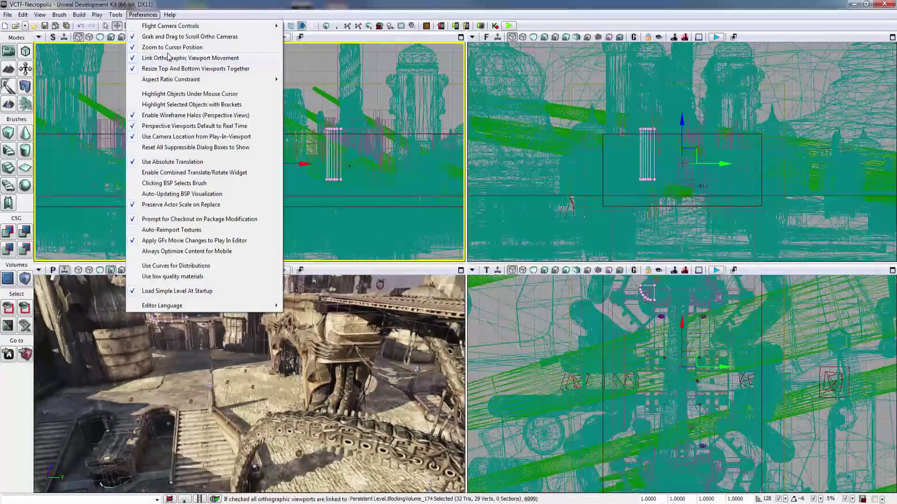
# Turn on Highlight Objects Under Mouse Cursor, try it around the street in the perspective view, and turn it off again
pyautogui.click(193, 95)
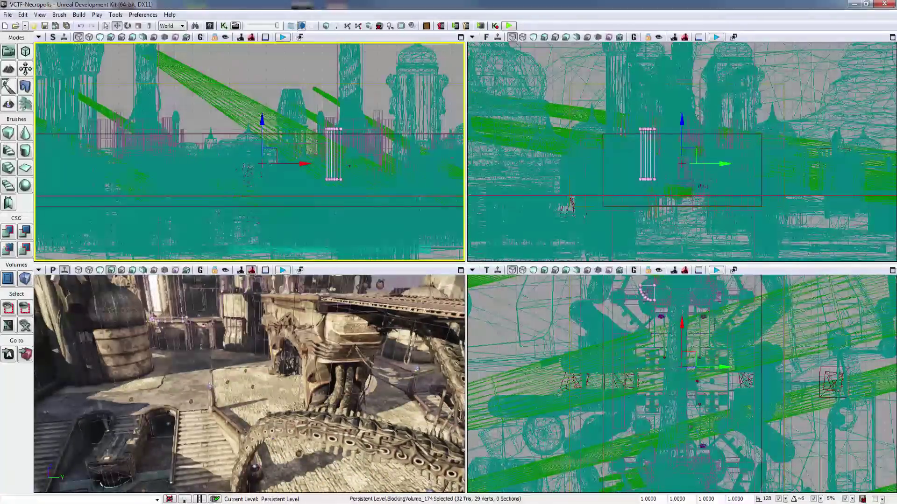
pyautogui.moveTo(249, 384); pyautogui.dragTo(210, 420, button='right')
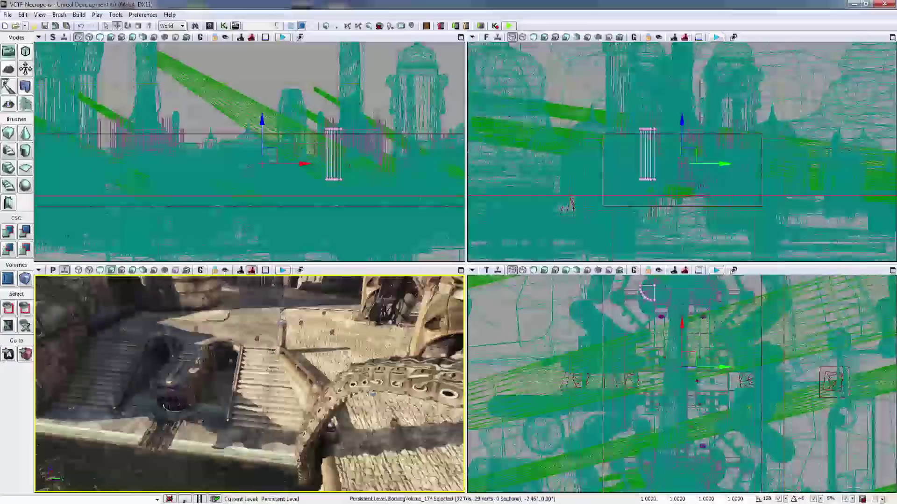
pyautogui.moveTo(249, 384); pyautogui.dragTo(248, 412, button='right')
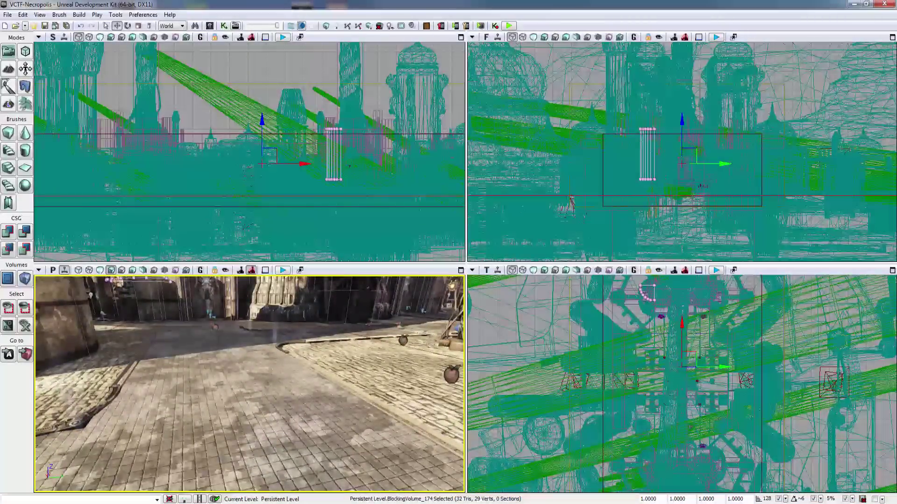
pyautogui.click(249, 384)
pyautogui.moveTo(250, 384); pyautogui.dragTo(299, 404, button='right')
pyautogui.moveTo(249, 384); pyautogui.dragTo(222, 357, button='right')
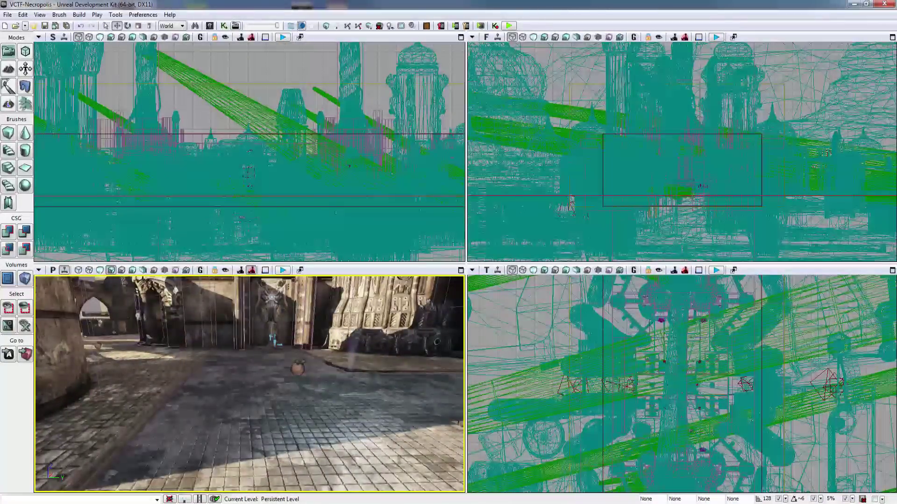
pyautogui.moveTo(249, 384); pyautogui.dragTo(275, 382, button='right')
pyautogui.click(141, 15)
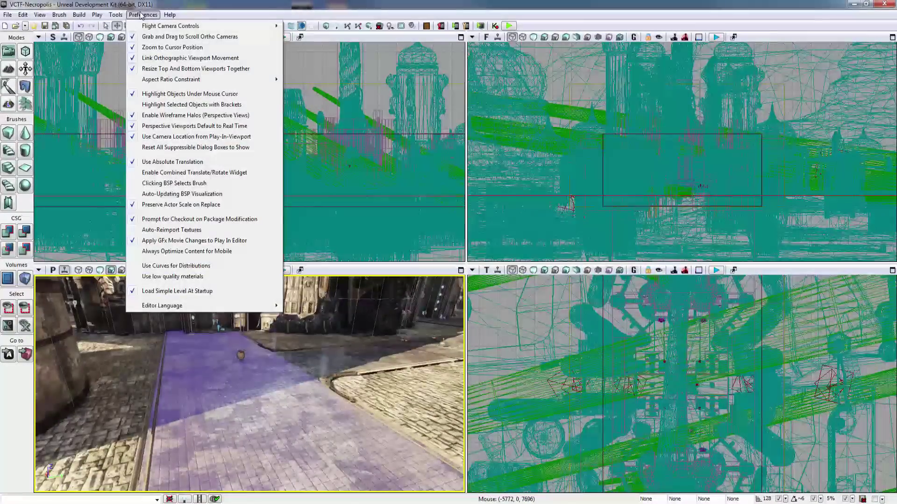
pyautogui.click(190, 95)
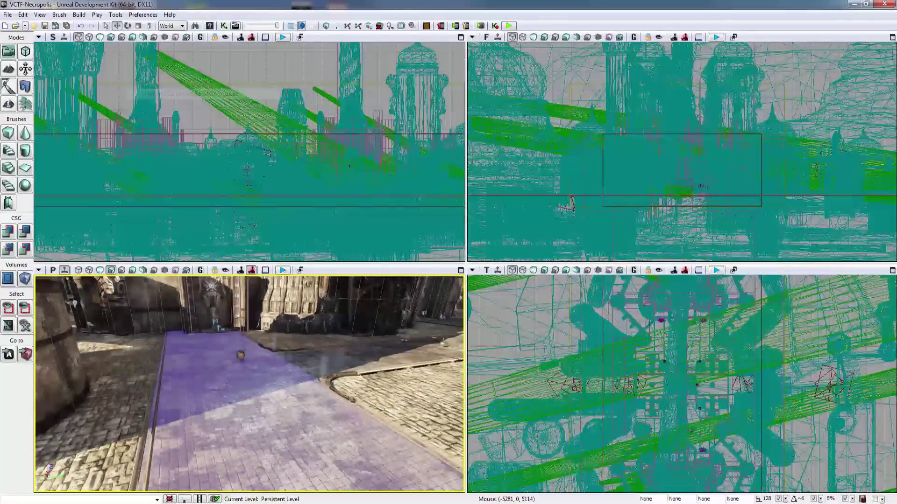
# Turn on Highlight Selected Objects with Brackets, select the large barrel to test it, and turn the option off again
pyautogui.click(135, 15)
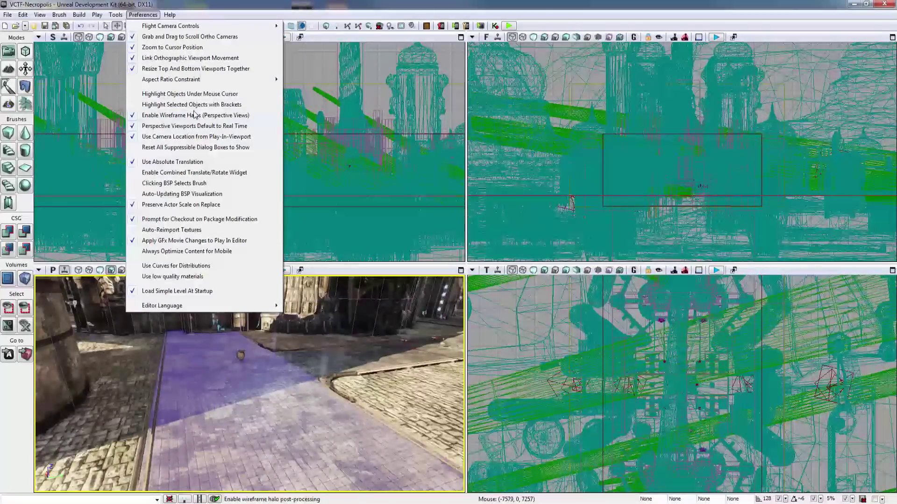
pyautogui.click(206, 105)
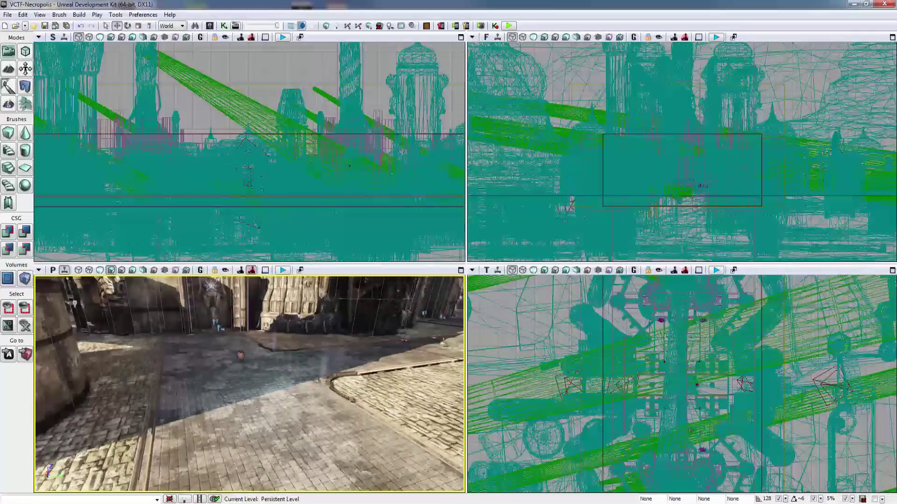
pyautogui.moveTo(249, 384); pyautogui.dragTo(326, 383, button='right')
pyautogui.moveTo(250, 384); pyautogui.dragTo(154, 383, button='right')
pyautogui.moveTo(249, 384); pyautogui.dragTo(242, 360, button='right')
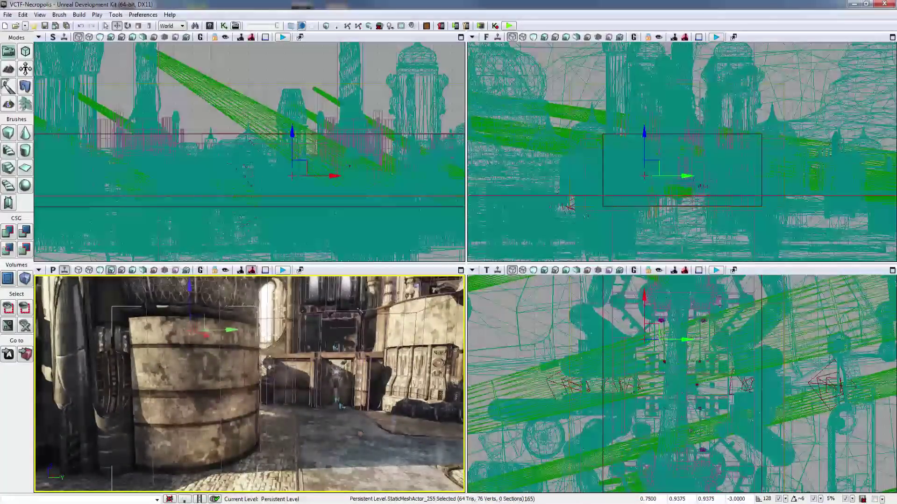
pyautogui.click(143, 14)
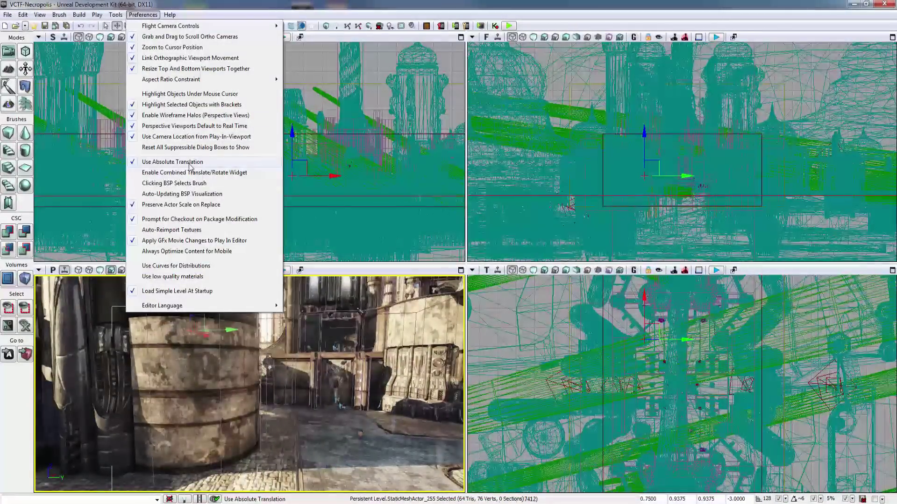
pyautogui.click(178, 105)
# Enable the Combined Translate/Rotate Widget and try it on the selected barrel
pyautogui.click(132, 15)
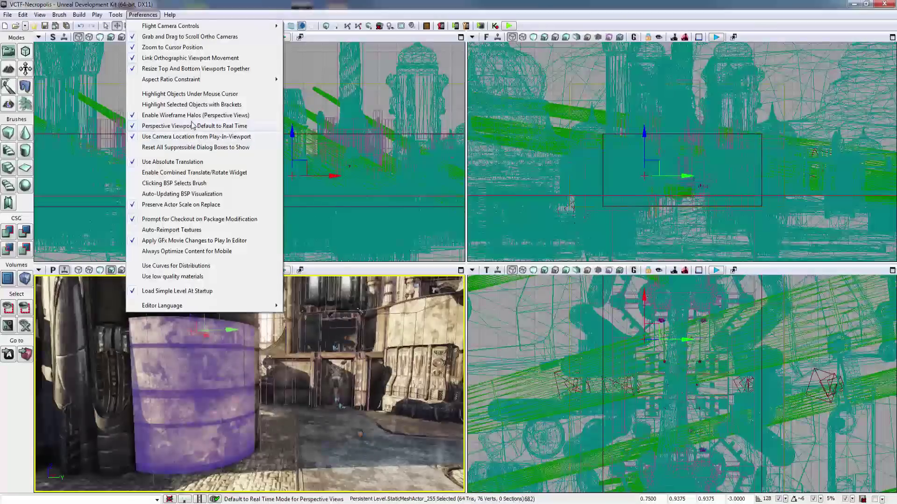
pyautogui.click(195, 172)
pyautogui.moveTo(245, 364); pyautogui.dragTo(245, 364)
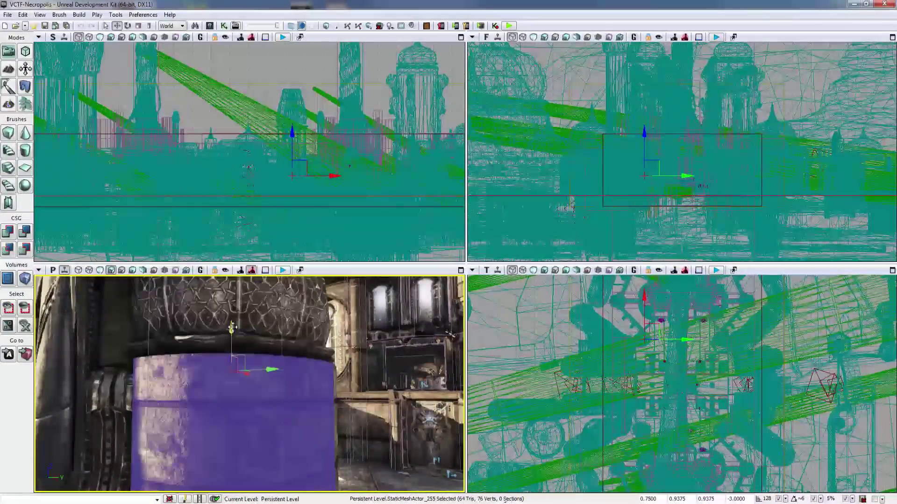
pyautogui.moveTo(230, 346); pyautogui.dragTo(230, 346)
pyautogui.click(133, 14)
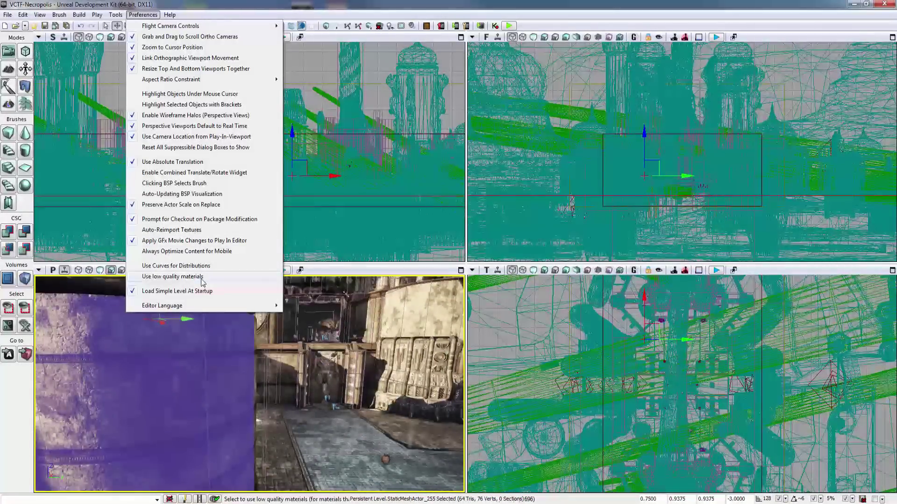
pyautogui.moveTo(249, 309)
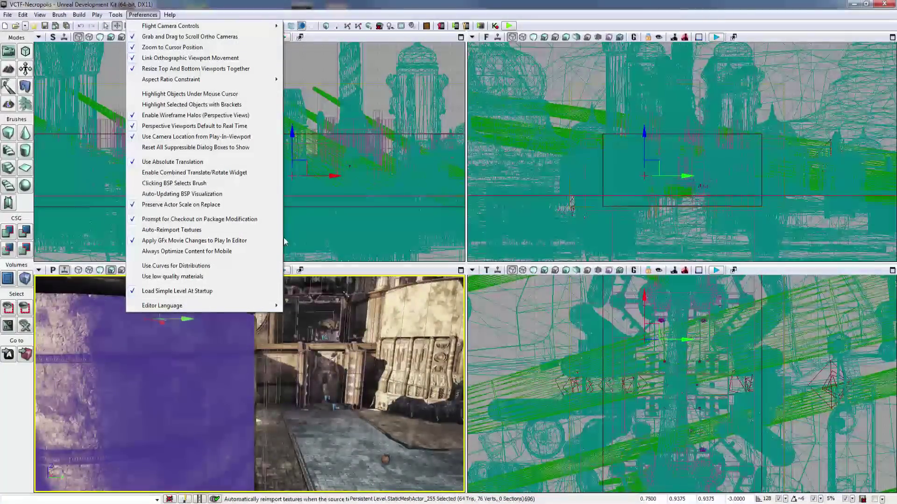
# Show the welcome screen, turn off its Show at Startup option and close it
pyautogui.click(170, 14)
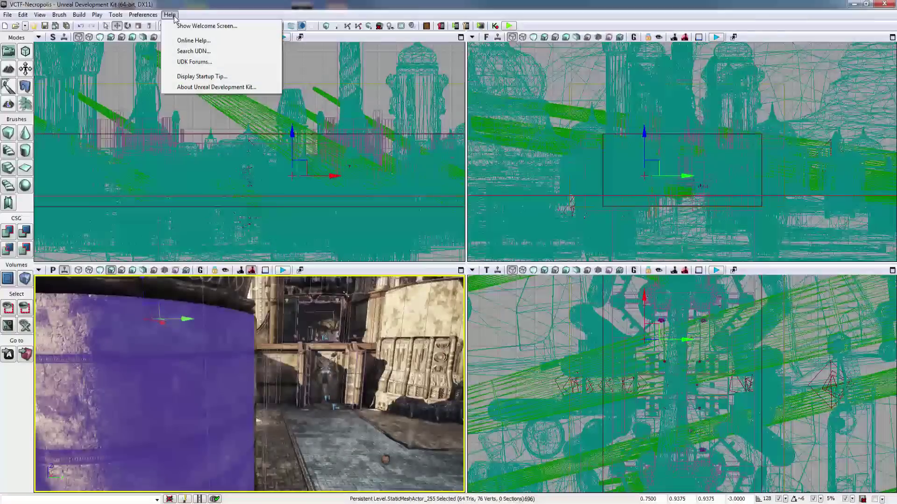
pyautogui.click(212, 27)
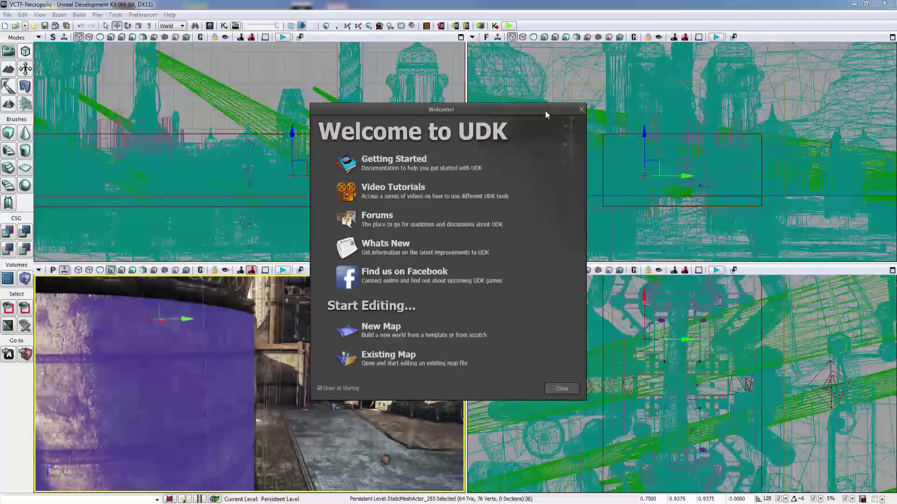
pyautogui.click(320, 389)
pyautogui.click(562, 388)
# Display the startup tips, browse through several of them, turn off Show tips at startup and close the dialog
pyautogui.click(169, 15)
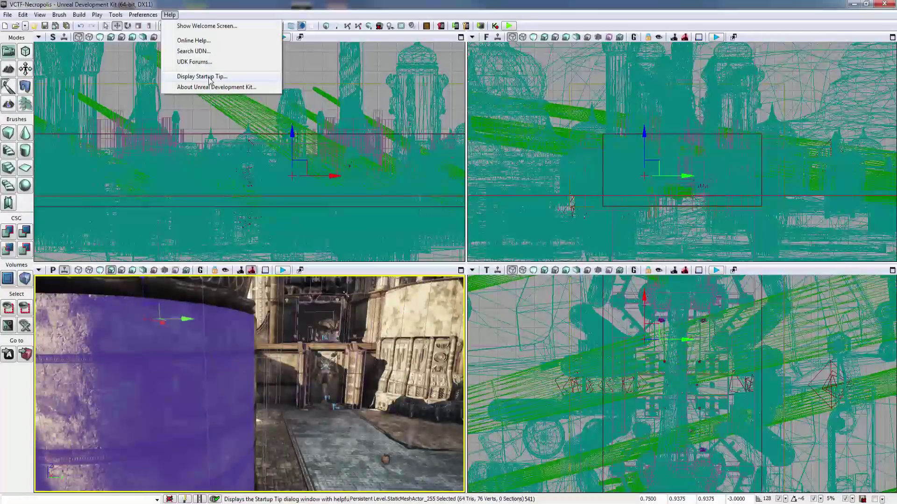
pyautogui.click(209, 77)
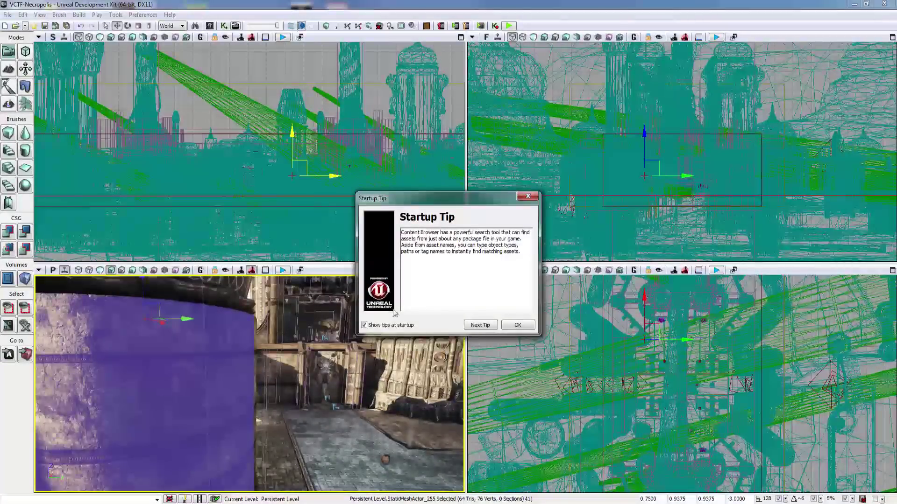
pyautogui.click(478, 325)
pyautogui.click(479, 326)
pyautogui.click(479, 325)
pyautogui.click(478, 325)
pyautogui.click(479, 325)
pyautogui.click(364, 326)
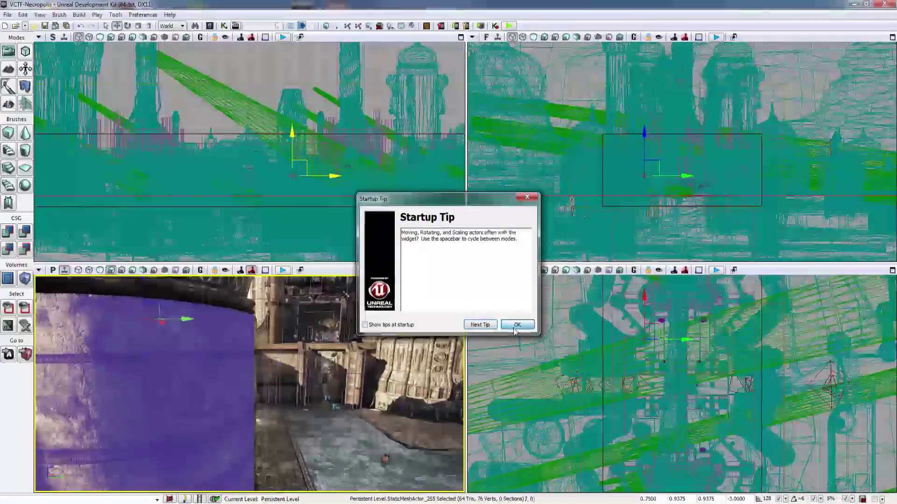
pyautogui.click(517, 325)
pyautogui.click(143, 15)
pyautogui.moveTo(169, 15)
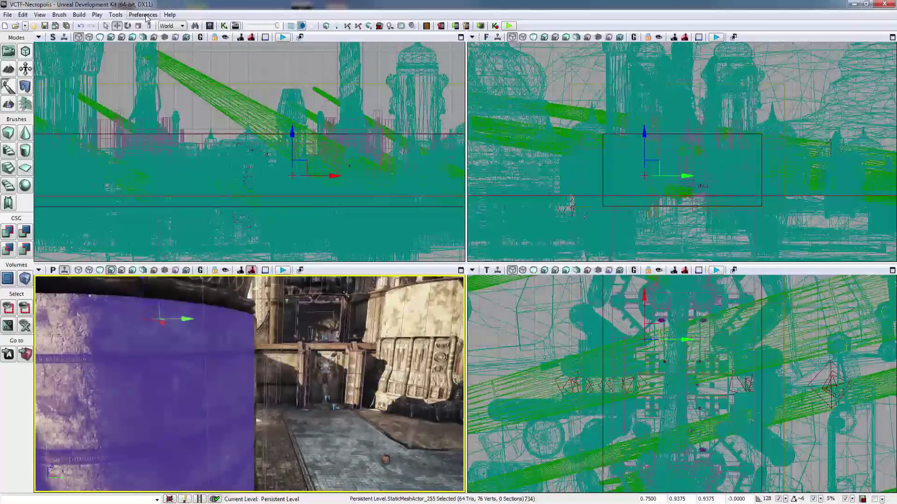
pyautogui.moveTo(249, 384); pyautogui.dragTo(374, 383, button='right')
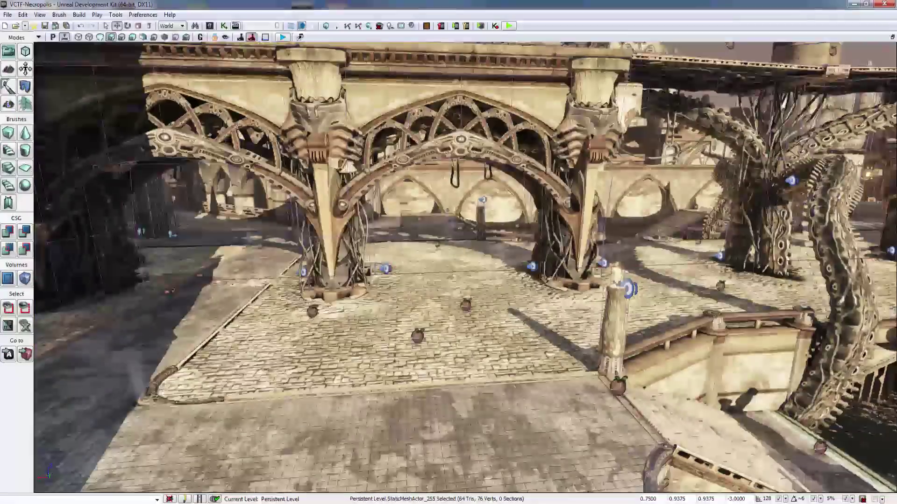
pyautogui.moveTo(465, 267)
pyautogui.mouseDown(button='right')
pyautogui.moveTo(407, 212)
pyautogui.moveTo(457, 264)
pyautogui.mouseUp(button='right')
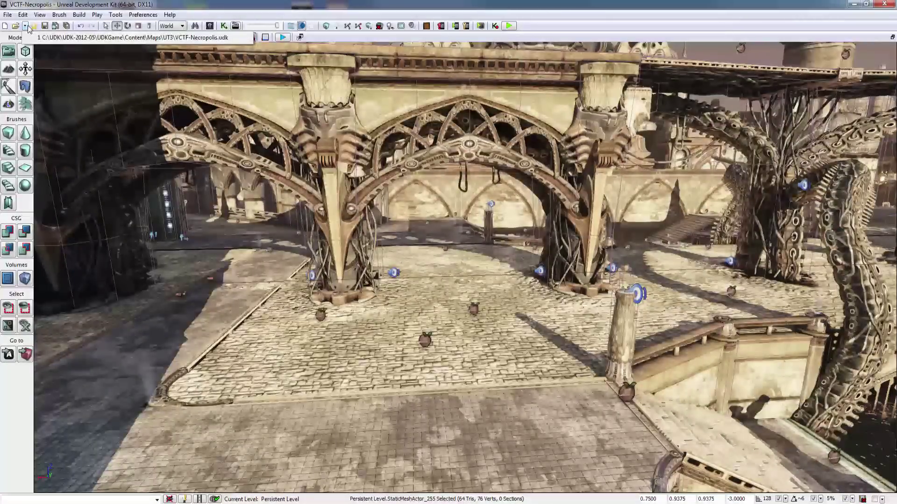
pyautogui.moveTo(75, 100); pyautogui.dragTo(81, 99, button='right')
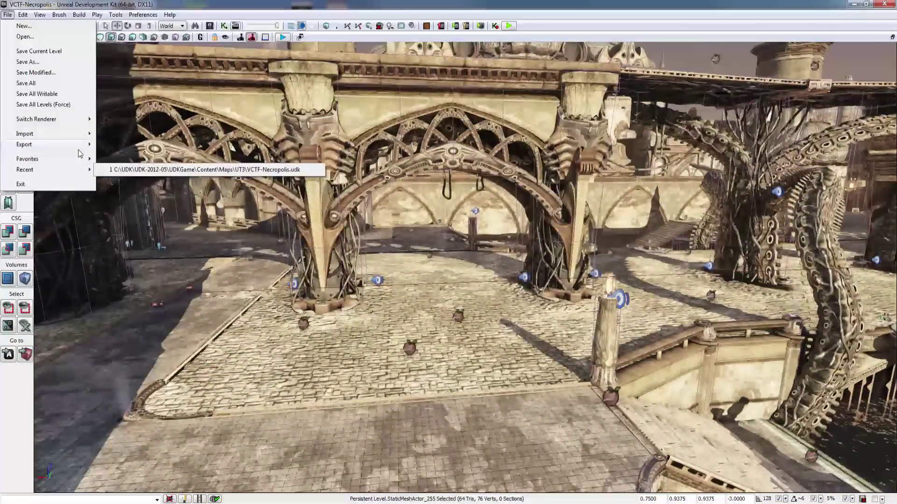
pyautogui.click(24, 17)
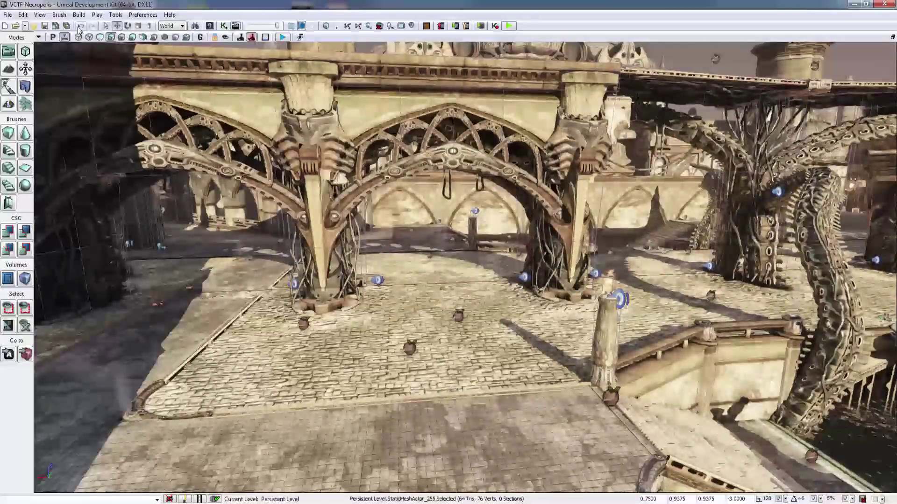
# Switch to selection mode and select several pillar and arch meshes of the bridge together
pyautogui.click(107, 29)
pyautogui.moveTo(355, 192); pyautogui.dragTo(347, 171, button='right')
pyautogui.click(354, 172)
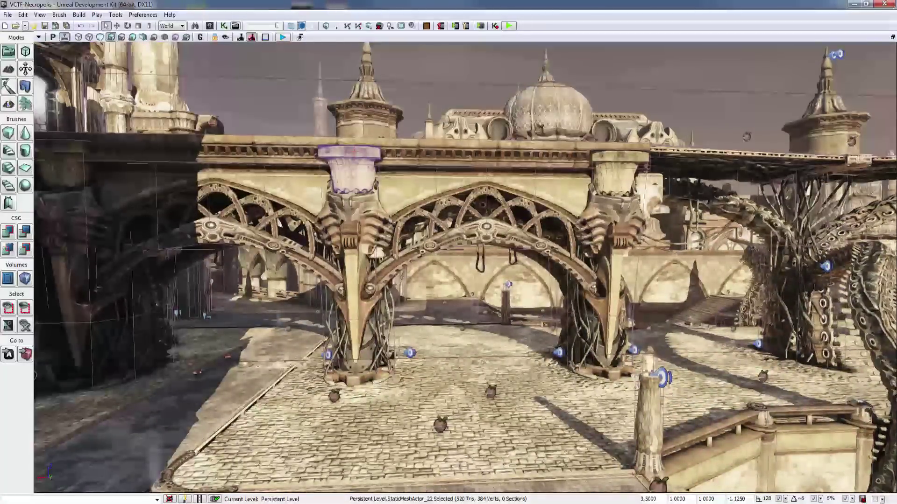
pyautogui.keyDown('ctrl'); pyautogui.click(406, 187); pyautogui.keyUp('ctrl')
pyautogui.keyDown('ctrl'); pyautogui.click(359, 208); pyautogui.keyUp('ctrl')
pyautogui.keyDown('ctrl'); pyautogui.click(354, 276); pyautogui.keyUp('ctrl')
pyautogui.moveTo(354, 275); pyautogui.dragTo(375, 276, button='right')
pyautogui.keyDown('ctrl'); pyautogui.click(362, 156); pyautogui.keyUp('ctrl')
pyautogui.moveTo(362, 156); pyautogui.dragTo(400, 157, button='right')
# Try a box selection across the bridge arch, and select a surface of the paved floor in front of it
pyautogui.keyDown('ctrl'); pyautogui.keyDown('alt'); pyautogui.moveTo(345, 226); pyautogui.dragTo(545, 370); pyautogui.keyUp('alt'); pyautogui.keyUp('ctrl')
pyautogui.moveTo(545, 369); pyautogui.dragTo(518, 411, button='right')
pyautogui.click(397, 415)
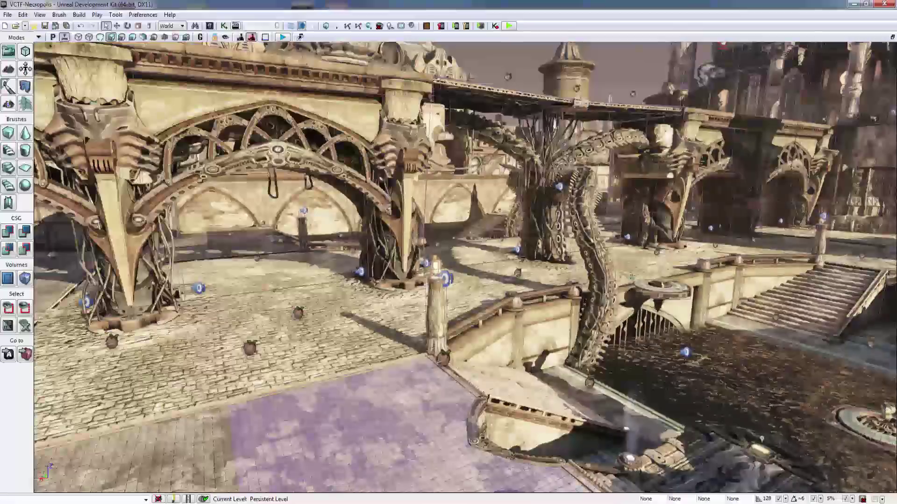
pyautogui.click(318, 341)
# Switch to translation mode and select the wall panel above the bridge's central arch
pyautogui.click(116, 26)
pyautogui.click(436, 322)
pyautogui.click(369, 313)
pyautogui.moveTo(369, 313); pyautogui.dragTo(322, 276, button='right')
pyautogui.click(482, 182)
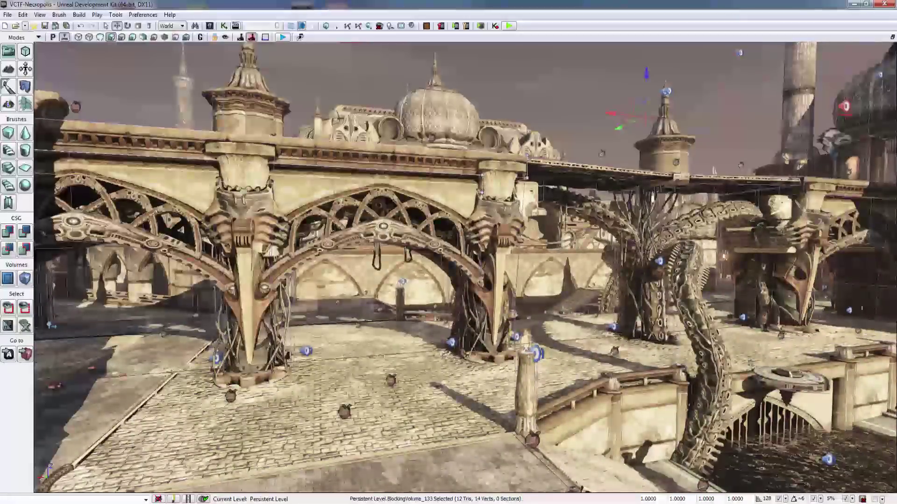
pyautogui.click(328, 167)
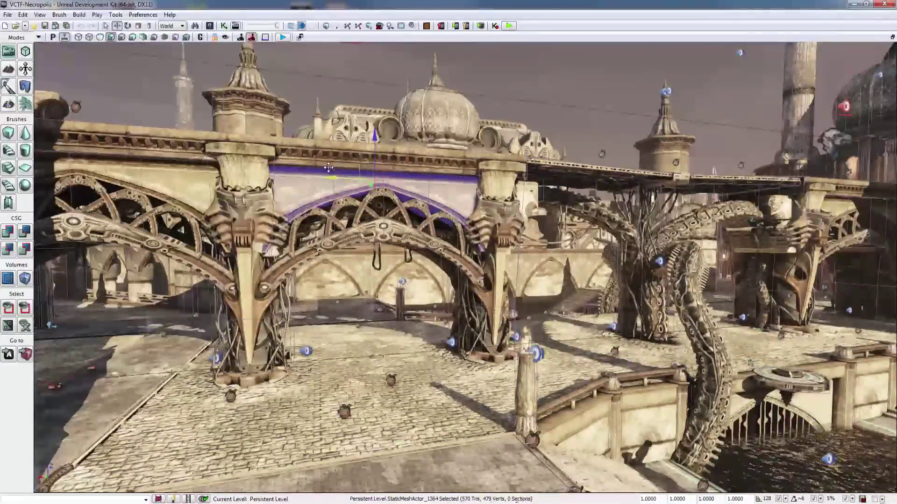
# Rotate the wall panel upright and scale it to about 1.22 × 0.71 × 1.89 along its axes
pyautogui.press('space')
pyautogui.moveTo(322, 188); pyautogui.dragTo(322, 121)
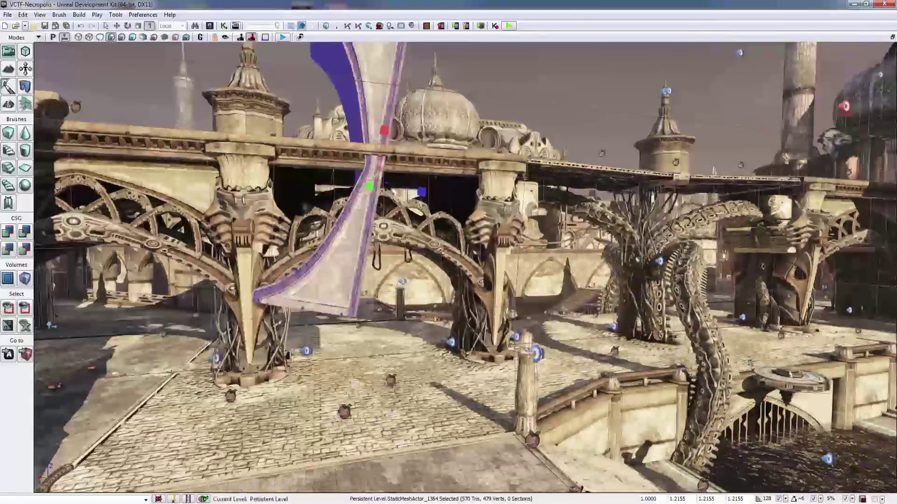
pyautogui.moveTo(422, 191); pyautogui.dragTo(421, 168)
pyautogui.moveTo(422, 178); pyautogui.dragTo(426, 133, button='right')
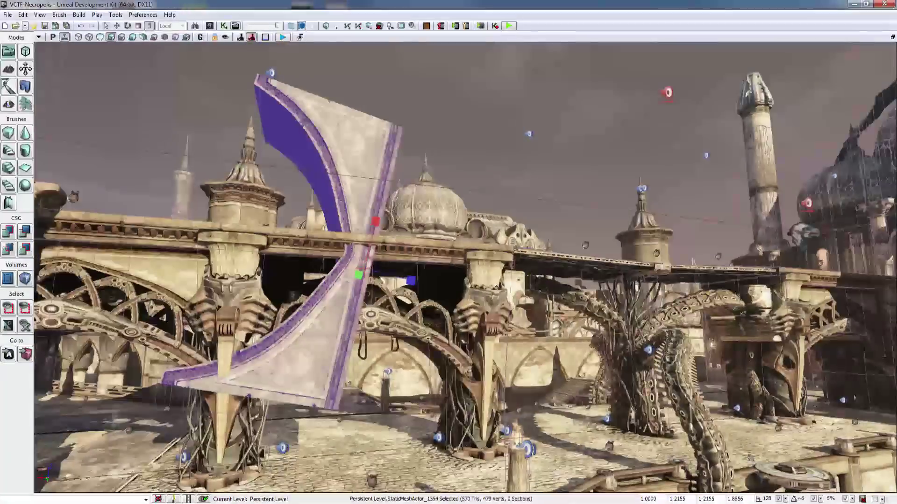
pyautogui.moveTo(359, 276)
pyautogui.mouseDown()
pyautogui.moveTo(346, 281)
pyautogui.moveTo(368, 271)
pyautogui.mouseUp()
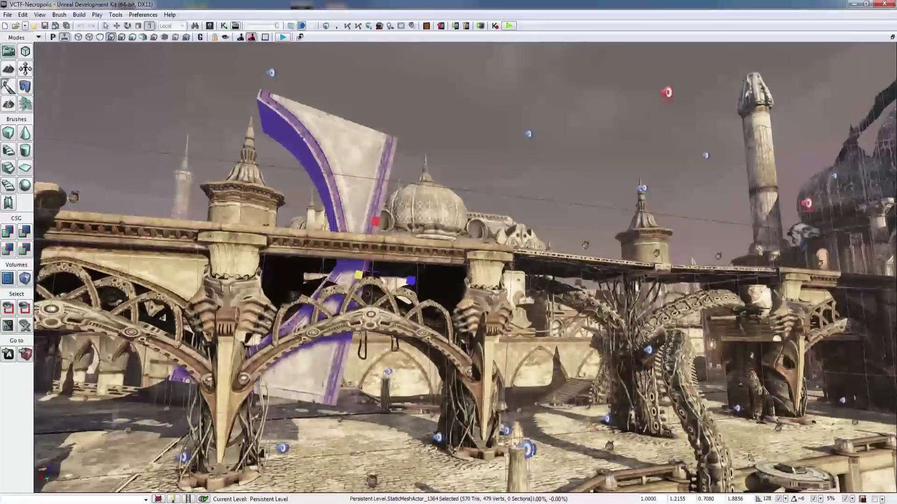
# Cycle the wall panel's widget through the translation, rotation and scaling modes, and return to selection mode
pyautogui.moveTo(368, 272); pyautogui.dragTo(365, 290, button='right')
pyautogui.press('w')
pyautogui.press('a')
pyautogui.click(117, 27)
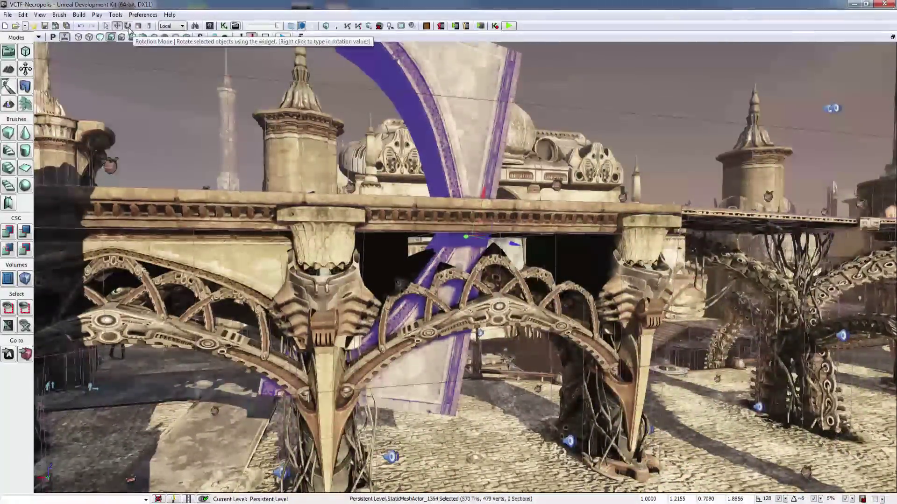
pyautogui.press('space')
pyautogui.press('space')
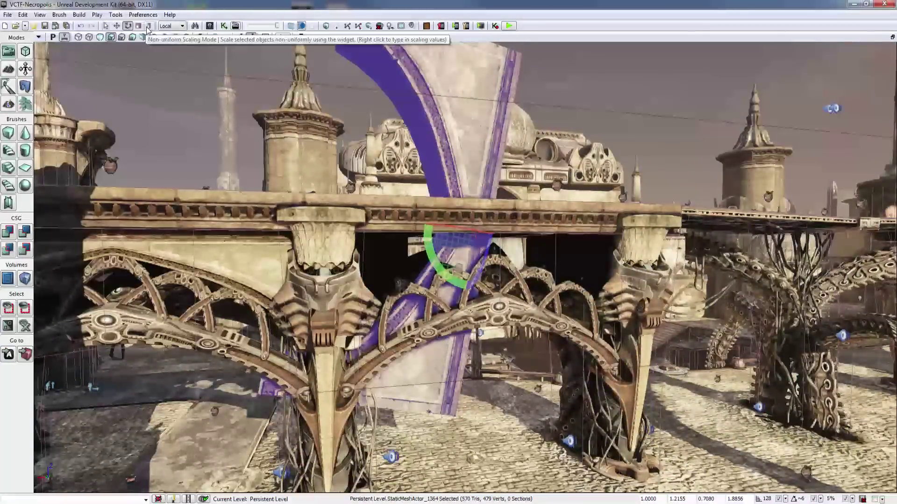
pyautogui.moveTo(187, 117); pyautogui.dragTo(248, 128, button='right')
pyautogui.press('space')
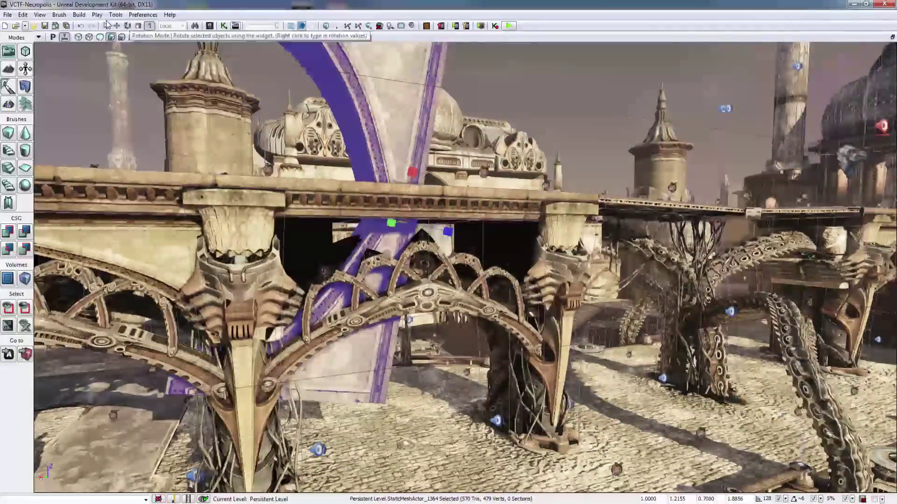
pyautogui.click(108, 27)
pyautogui.moveTo(187, 121); pyautogui.dragTo(189, 154, button='right')
pyautogui.moveTo(187, 122); pyautogui.dragTo(162, 93, button='right')
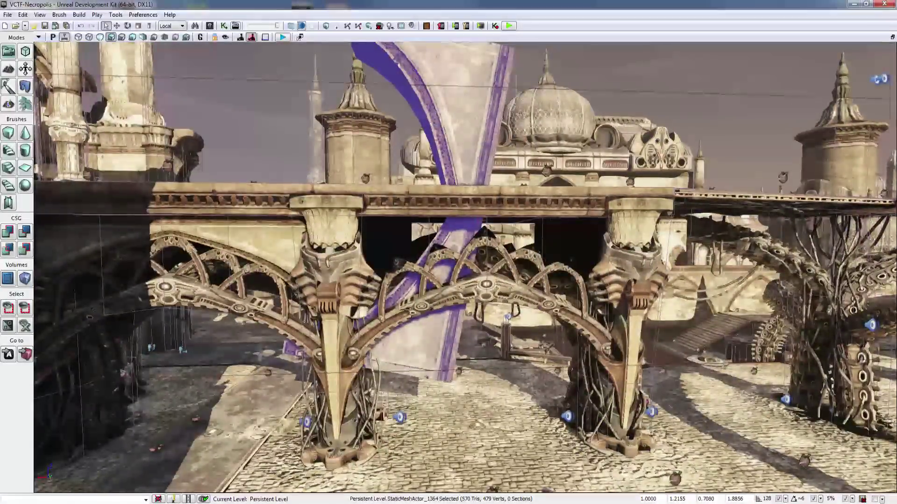
# With the Local reference coordinate system active, move the wall panel up along its own axis until most of it stands above the bridge deck
pyautogui.click(174, 28)
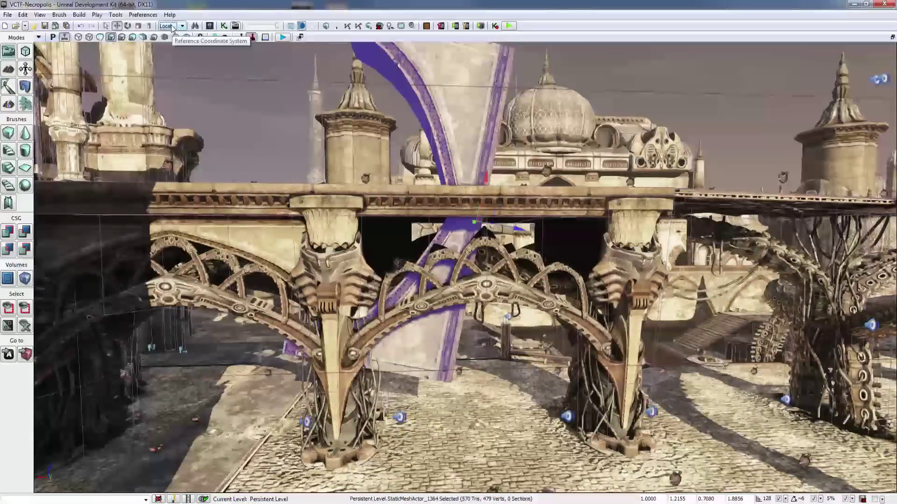
pyautogui.moveTo(465, 267); pyautogui.dragTo(427, 215, button='right')
pyautogui.press('w')
pyautogui.press('s')
pyautogui.click(537, 140)
pyautogui.moveTo(537, 140); pyautogui.dragTo(591, 130, button='right')
pyautogui.press('w')
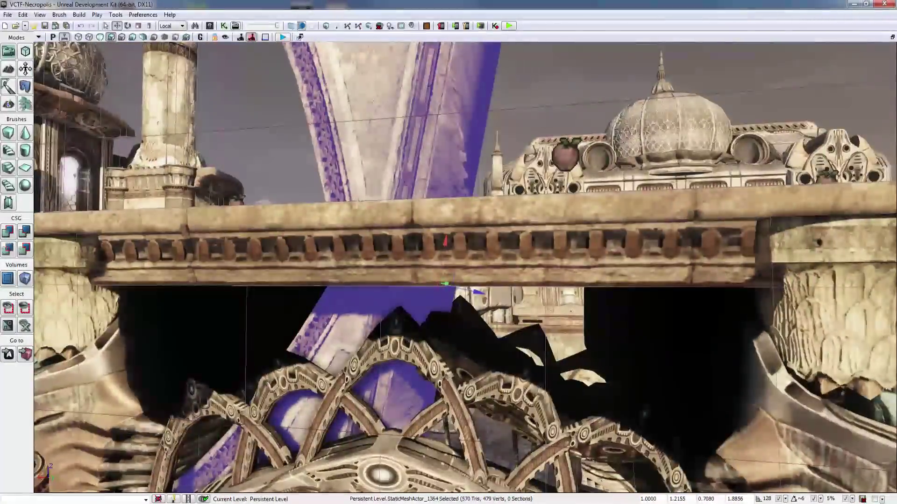
pyautogui.moveTo(444, 244); pyautogui.dragTo(465, 86)
pyautogui.press('w')
pyautogui.moveTo(465, 86)
pyautogui.mouseDown(button='right')
pyautogui.moveTo(469, 57)
pyautogui.moveTo(495, 77)
pyautogui.moveTo(467, 82)
pyautogui.mouseUp(button='right')
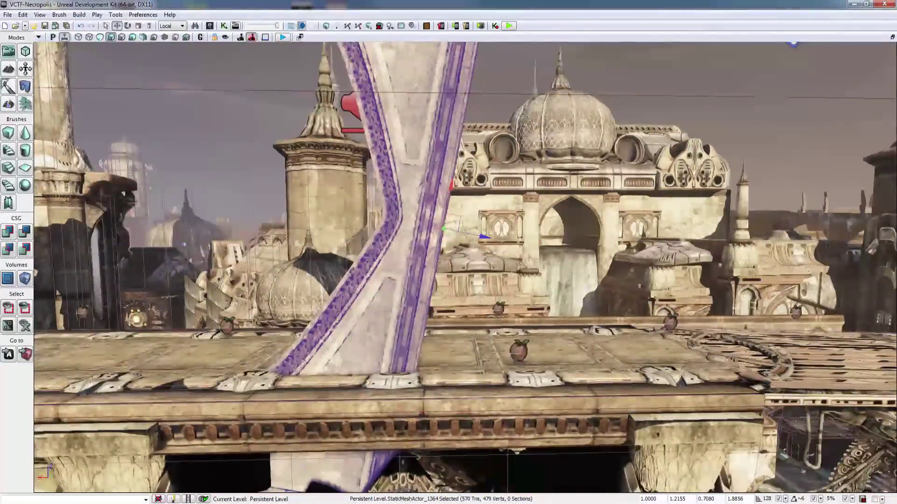
pyautogui.moveTo(462, 221)
pyautogui.mouseDown(button='right')
pyautogui.moveTo(450, 194)
pyautogui.moveTo(461, 221)
pyautogui.mouseUp(button='right')
pyautogui.press('s')
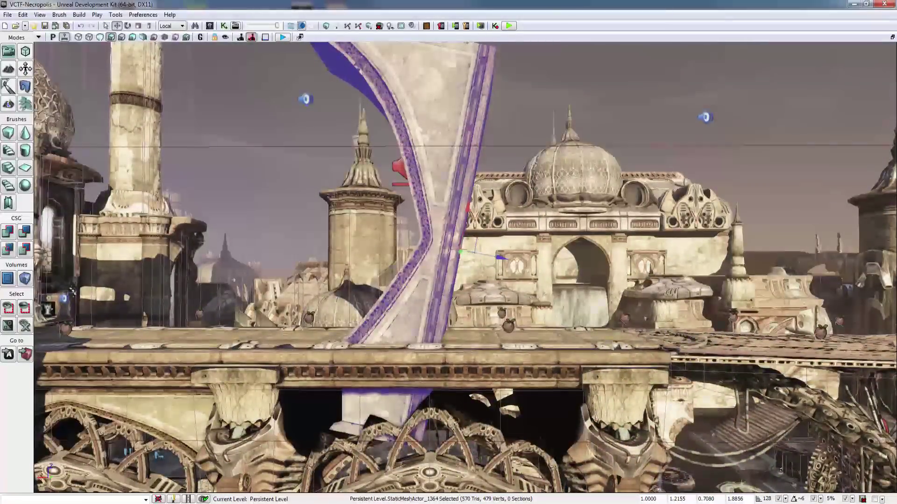
# Rotate the wall panel so its arch spans horizontally, and shift it sideways and upward to stand on the bridge deck
pyautogui.moveTo(461, 221); pyautogui.dragTo(495, 210, button='right')
pyautogui.press('space')
pyautogui.moveTo(425, 286)
pyautogui.mouseDown()
pyautogui.moveTo(323, 279)
pyautogui.moveTo(438, 288)
pyautogui.mouseUp()
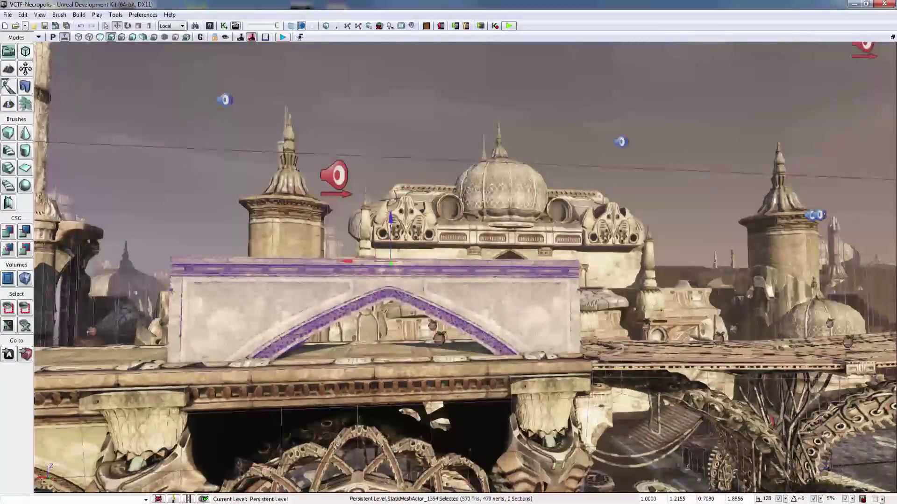
pyautogui.moveTo(348, 261); pyautogui.dragTo(425, 262)
pyautogui.moveTo(467, 219); pyautogui.dragTo(468, 100)
# Tilt the arched wall panel diagonally within its own plane, and cycle the widget back to translation mode
pyautogui.moveTo(468, 100); pyautogui.dragTo(448, 140, button='right')
pyautogui.press('space')
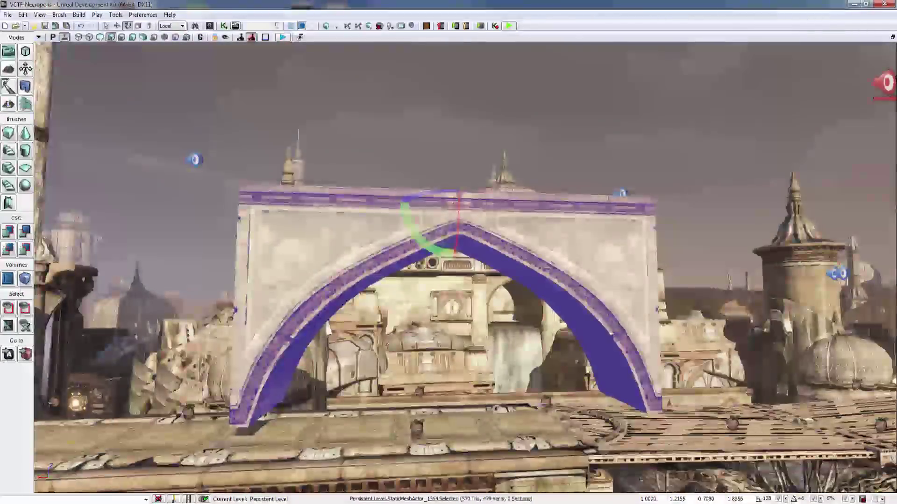
pyautogui.moveTo(424, 234); pyautogui.dragTo(469, 237)
pyautogui.press('space')
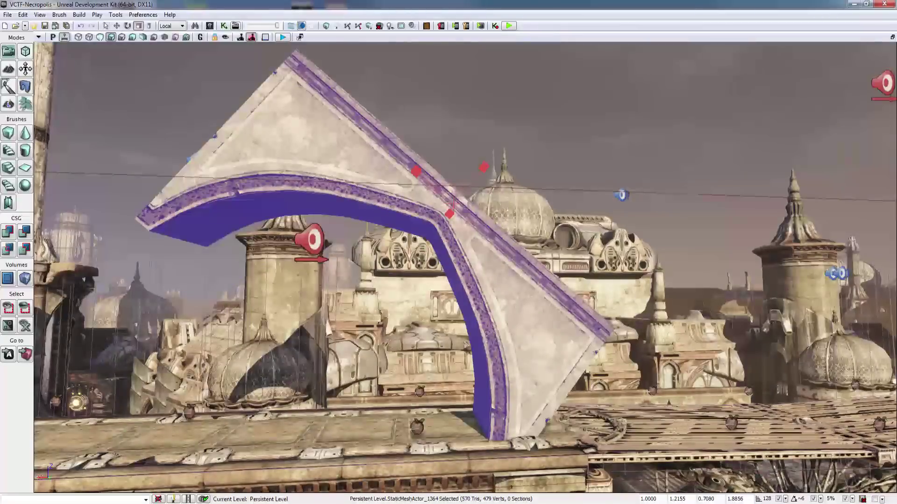
pyautogui.moveTo(432, 193); pyautogui.dragTo(404, 147)
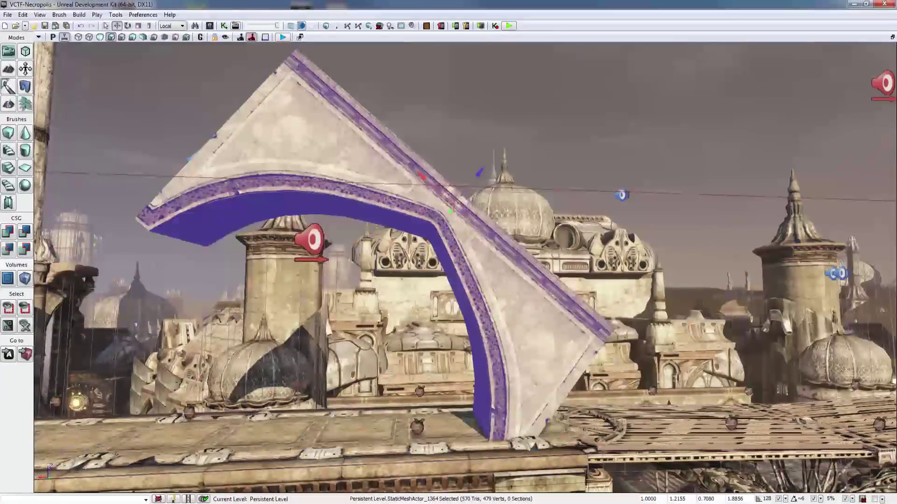
# Switch the reference coordinate system to World and move the tilted arch panel along the world axes
pyautogui.click(177, 26)
pyautogui.moveTo(448, 266); pyautogui.dragTo(428, 248, button='right')
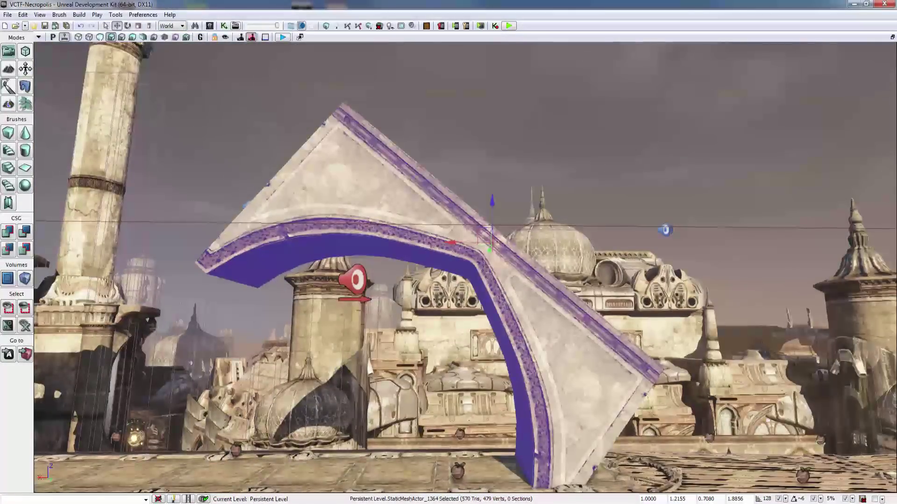
pyautogui.moveTo(421, 240); pyautogui.dragTo(440, 238)
pyautogui.moveTo(440, 239); pyautogui.dragTo(542, 208, button='right')
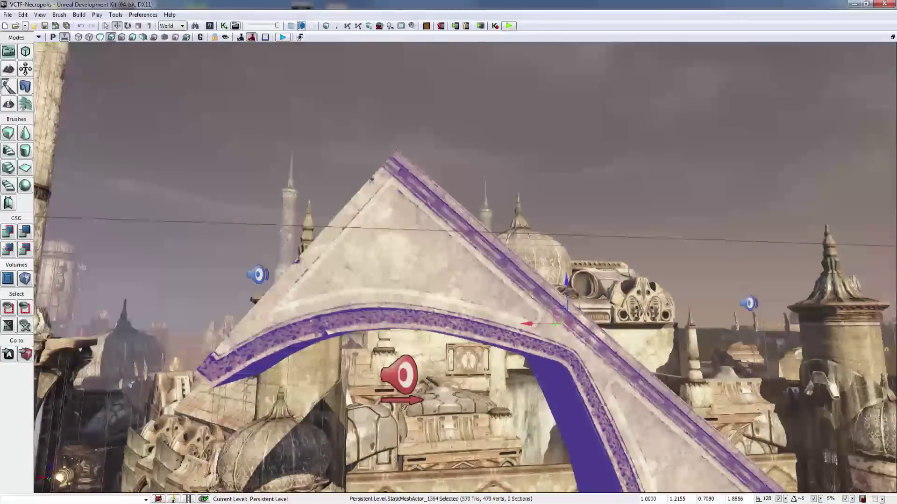
pyautogui.moveTo(521, 173)
pyautogui.mouseDown()
pyautogui.moveTo(528, 154)
pyautogui.moveTo(521, 173)
pyautogui.mouseUp()
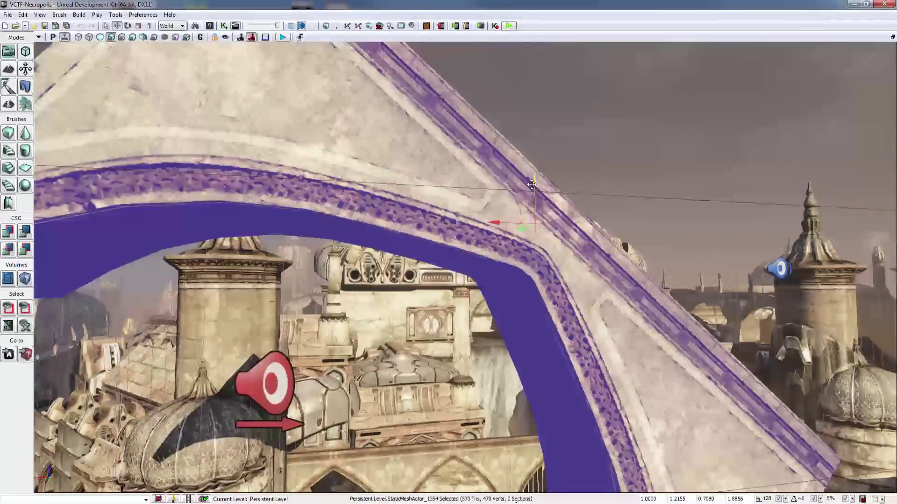
pyautogui.moveTo(522, 173)
pyautogui.mouseDown(button='right')
pyautogui.moveTo(507, 136)
pyautogui.moveTo(523, 173)
pyautogui.moveTo(532, 170)
pyautogui.mouseUp(button='right')
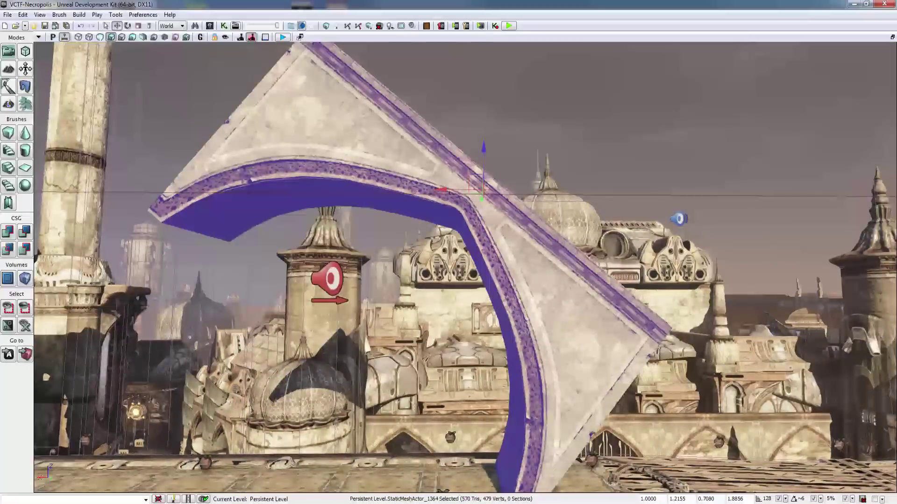
pyautogui.click(177, 27)
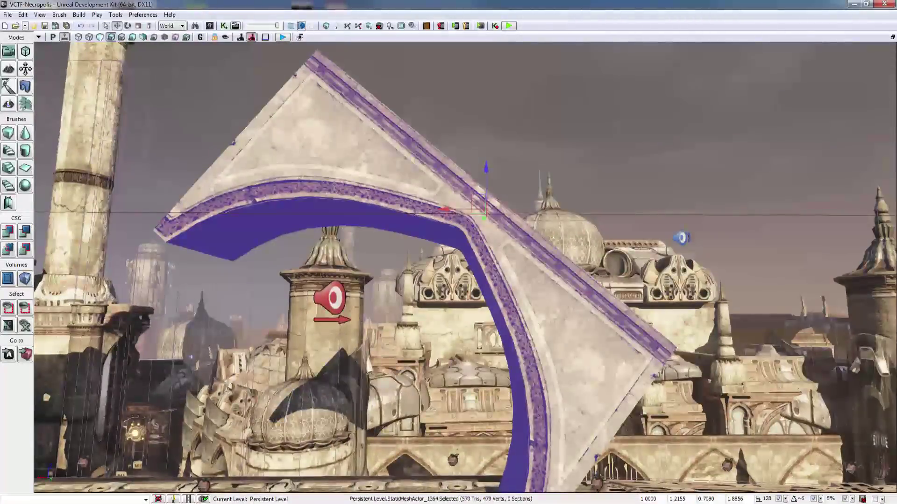
pyautogui.moveTo(448, 266); pyautogui.dragTo(476, 276, button='right')
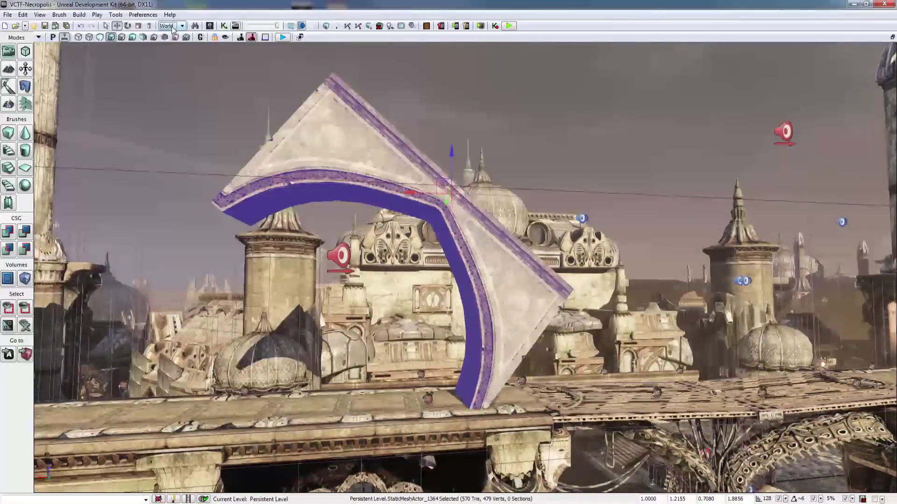
pyautogui.moveTo(448, 266); pyautogui.dragTo(506, 299, button='right')
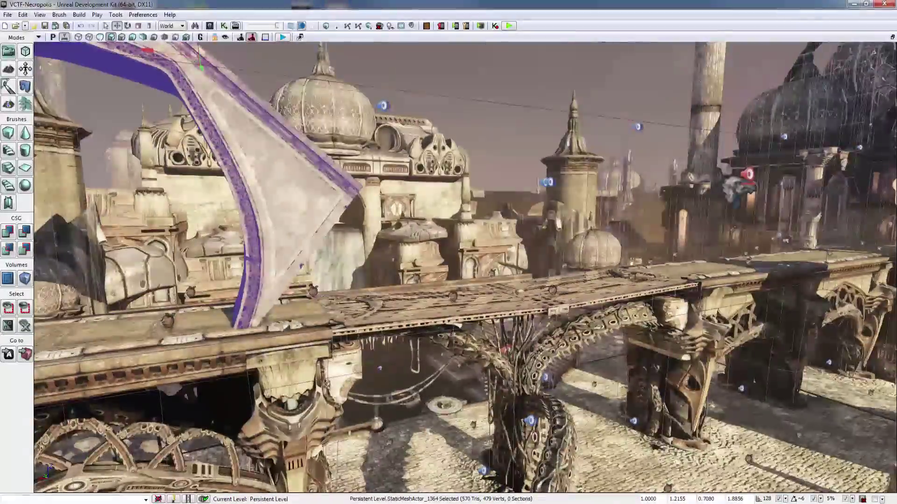
# Open and close the actor search window and the Content Browser
pyautogui.click(195, 27)
pyautogui.click(575, 132)
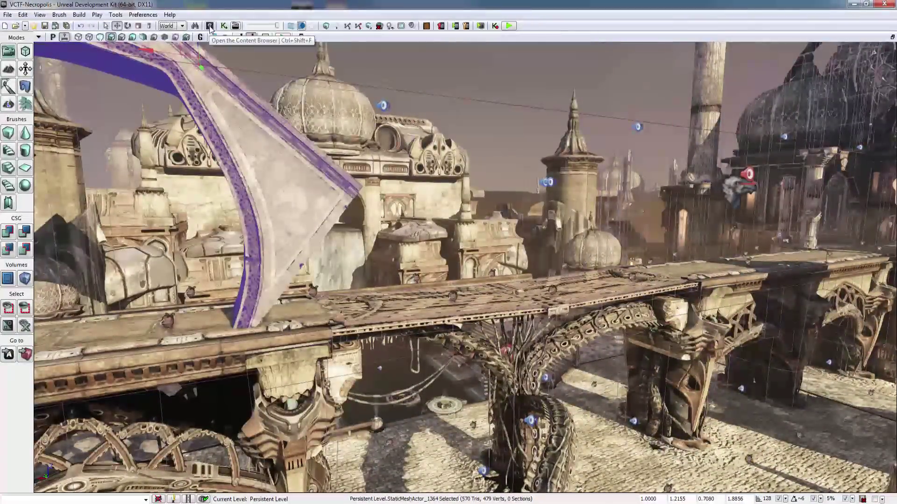
pyautogui.click(209, 26)
pyautogui.click(449, 57)
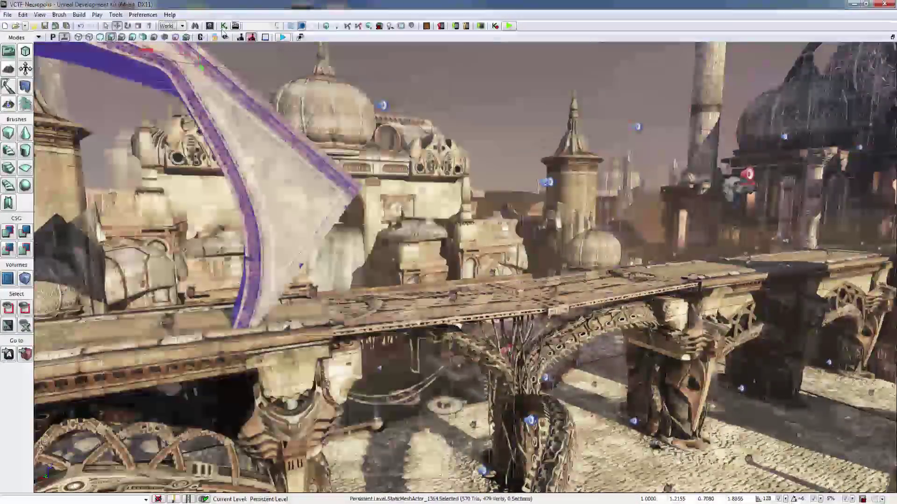
# View the map's main sequence in UnrealKismet and close it, and bring up the Matinee list
pyautogui.click(224, 25)
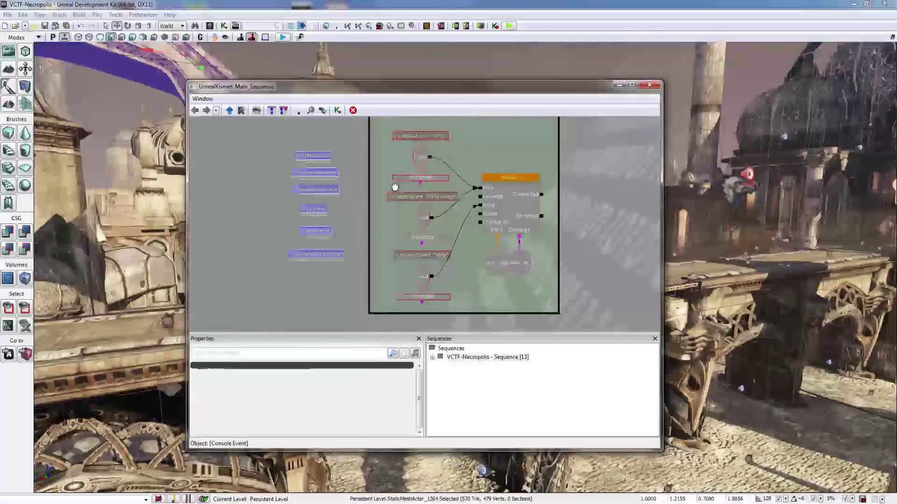
pyautogui.click(649, 84)
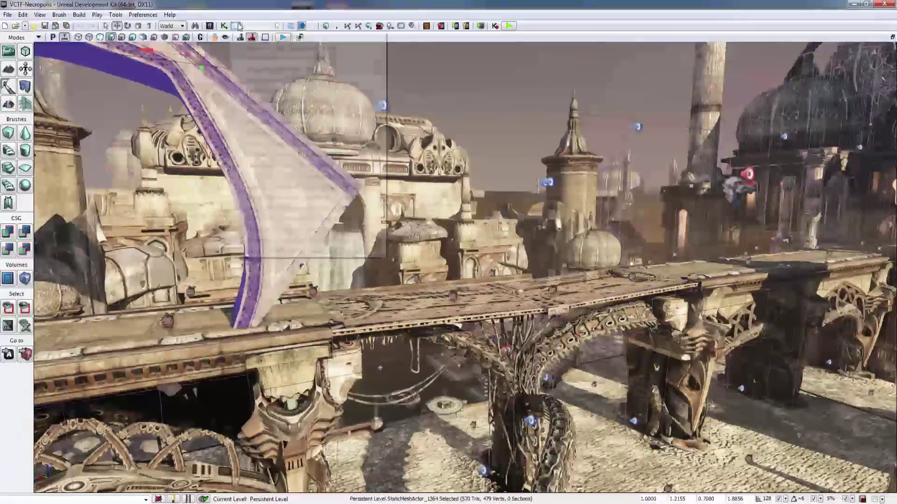
pyautogui.click(236, 26)
pyautogui.click(257, 41)
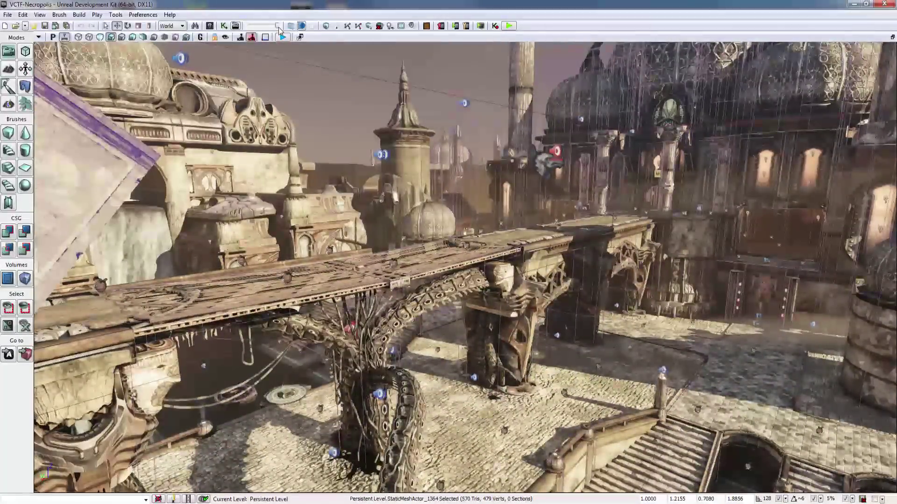
# Shorten the distance to the far clipping plane, look at the clipped map, and restore the distance to its maximum
pyautogui.moveTo(279, 29); pyautogui.dragTo(254, 28)
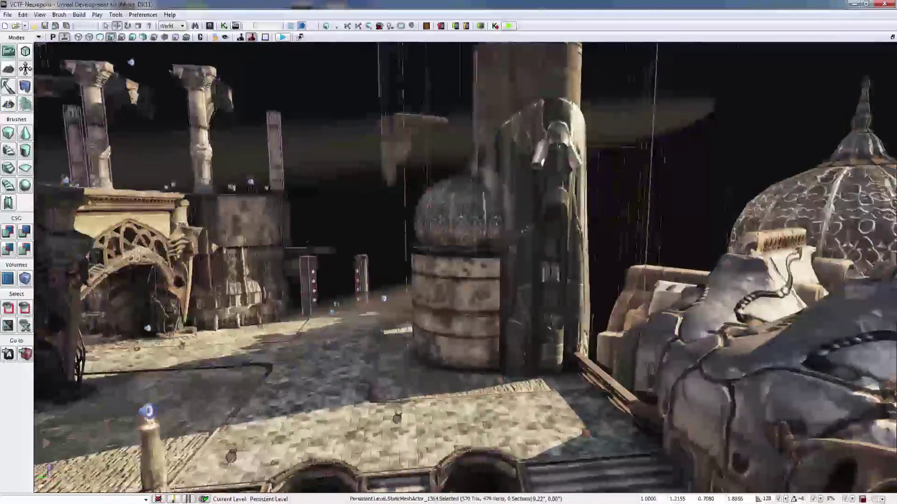
pyautogui.moveTo(411, 154); pyautogui.dragTo(371, 145, button='right')
pyautogui.moveTo(258, 29); pyautogui.dragTo(278, 28)
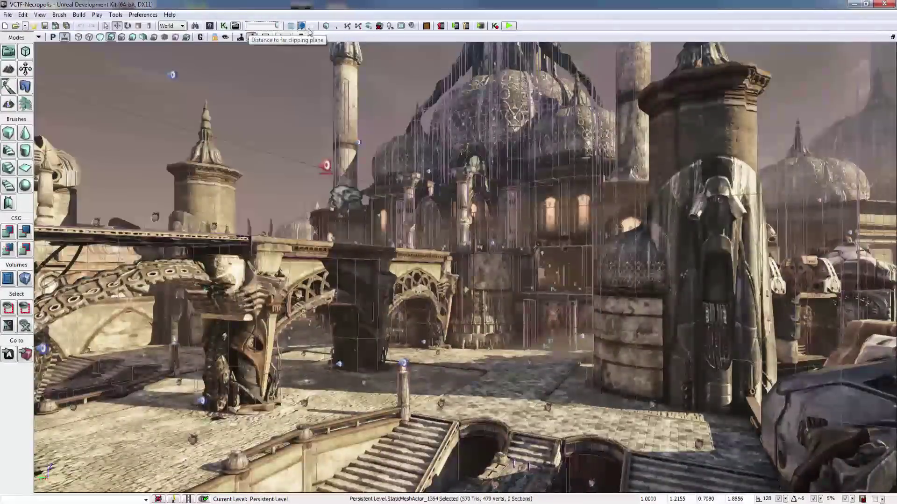
# Try a box selection on the paved floor between the torch post and the sunken stairs beside the pool, and clear it
pyautogui.moveTo(369, 159); pyautogui.dragTo(223, 154, button='right')
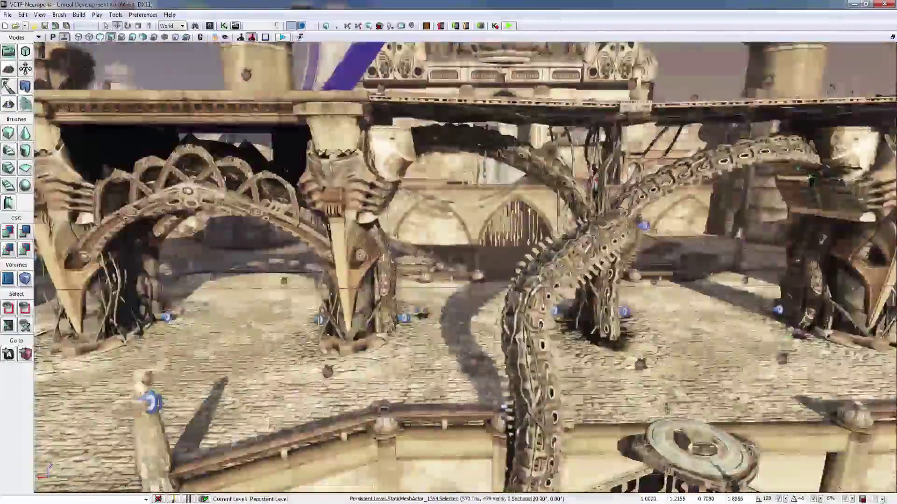
pyautogui.moveTo(465, 267)
pyautogui.mouseDown(button='right')
pyautogui.moveTo(495, 289)
pyautogui.moveTo(397, 313)
pyautogui.moveTo(387, 275)
pyautogui.mouseUp(button='right')
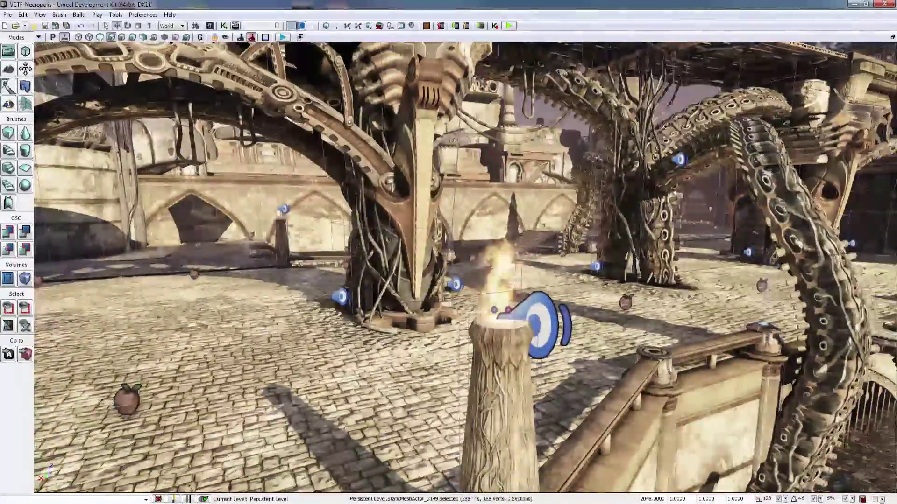
pyautogui.moveTo(466, 267); pyautogui.dragTo(667, 177, button='right')
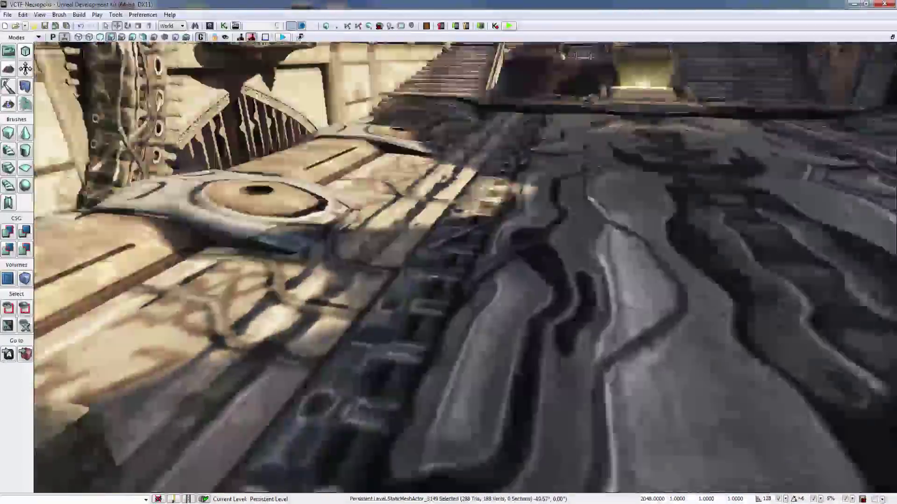
pyautogui.moveTo(465, 267); pyautogui.dragTo(439, 224, button='right')
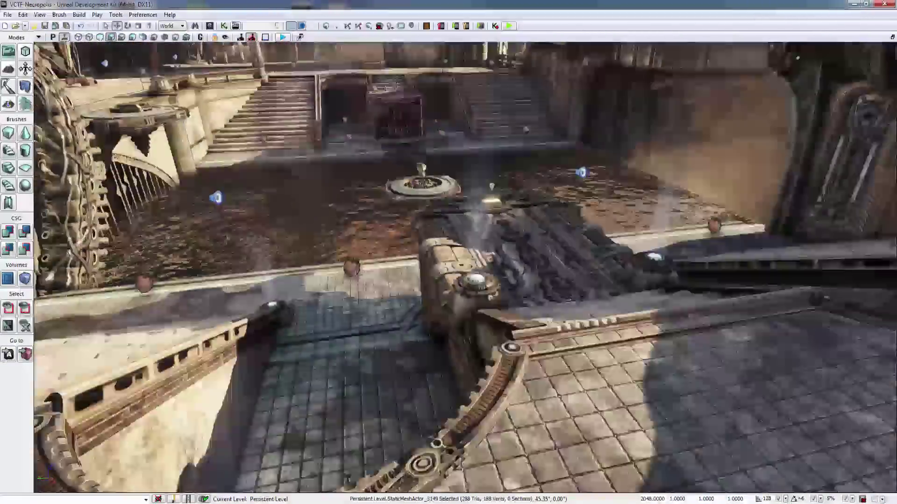
pyautogui.moveTo(465, 267); pyautogui.dragTo(428, 286, button='right')
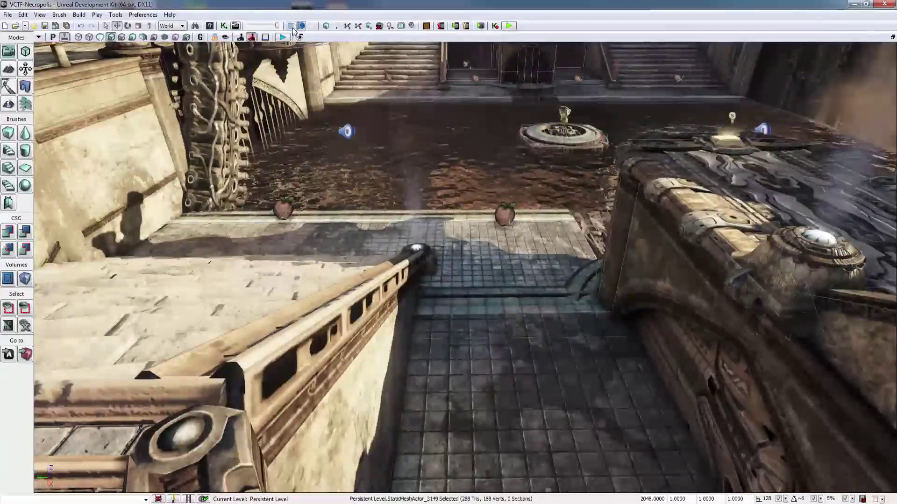
pyautogui.moveTo(428, 286); pyautogui.dragTo(418, 309, button='right')
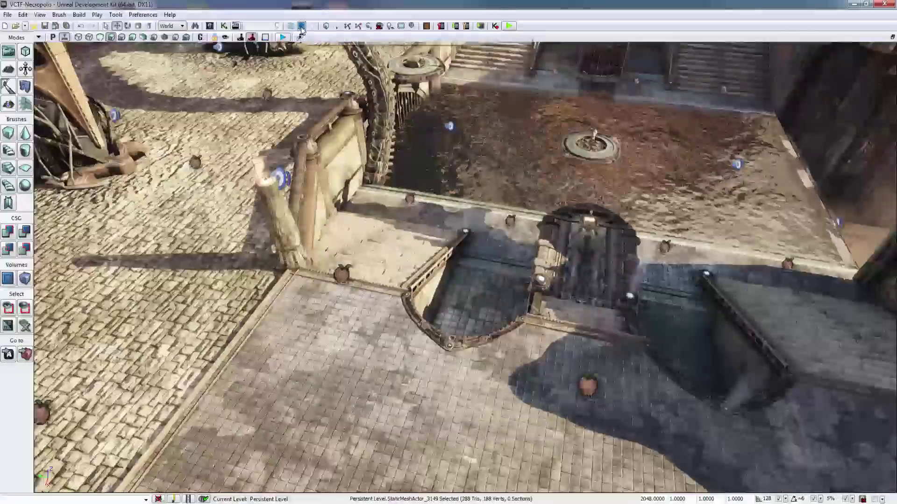
pyautogui.moveTo(465, 267); pyautogui.dragTo(423, 272, button='right')
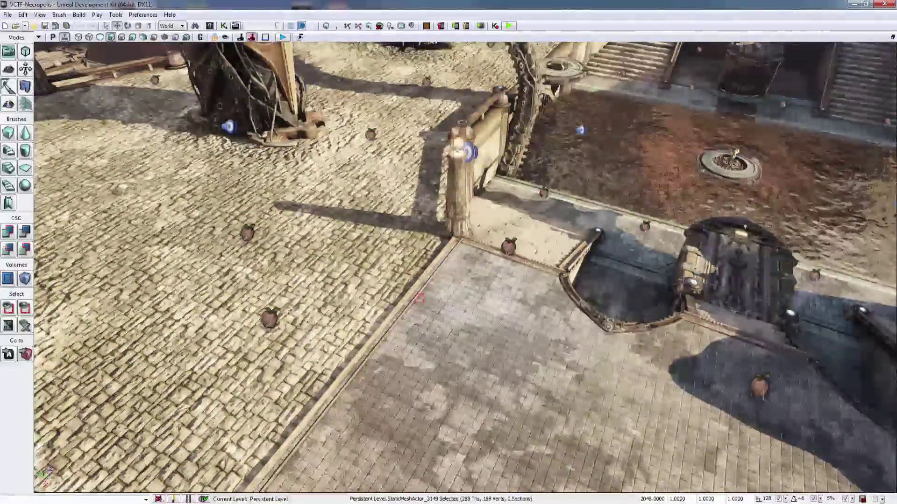
pyautogui.keyDown('ctrl'); pyautogui.keyDown('alt'); pyautogui.moveTo(528, 377); pyautogui.dragTo(528, 377); pyautogui.keyUp('alt'); pyautogui.keyUp('ctrl')
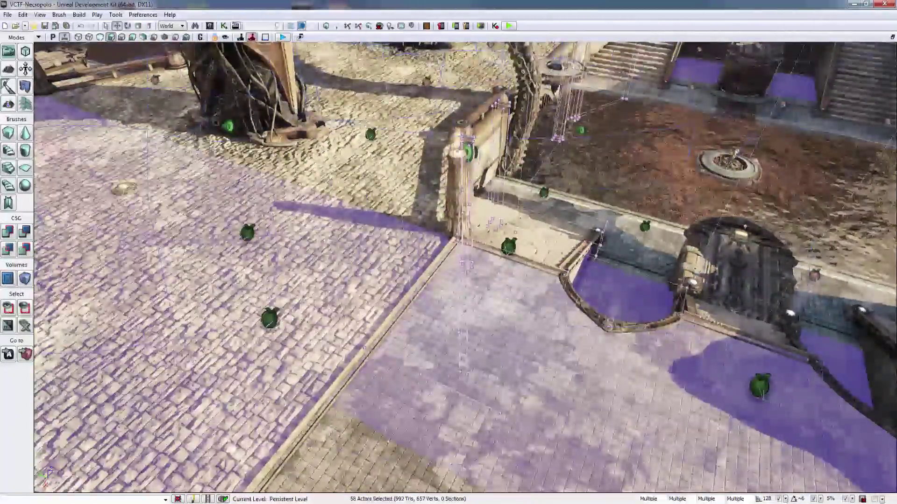
pyautogui.moveTo(528, 376); pyautogui.dragTo(552, 388, button='right')
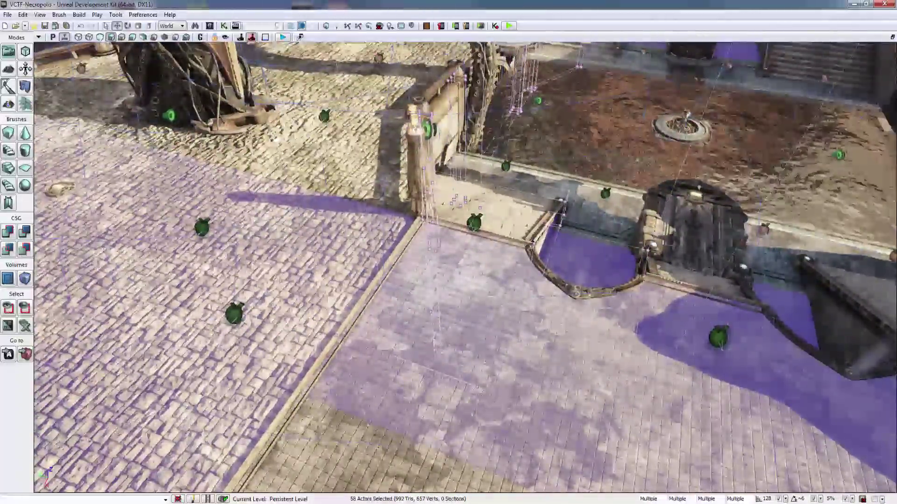
pyautogui.moveTo(552, 387); pyautogui.dragTo(542, 303, button='right')
pyautogui.moveTo(542, 304); pyautogui.dragTo(533, 285)
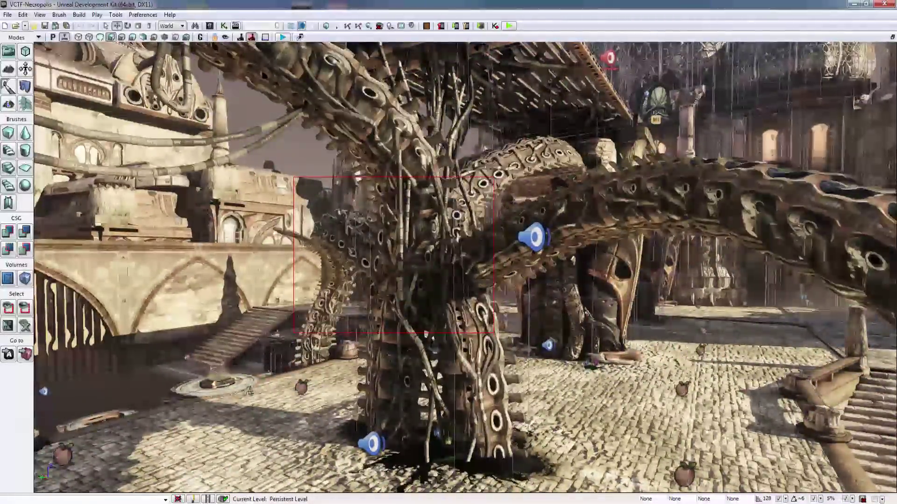
# Try box selections around the tentacle column under the bridge and the round platform on the ledge, and clear the selection
pyautogui.keyDown('ctrl'); pyautogui.keyDown('alt'); pyautogui.moveTo(293, 178); pyautogui.dragTo(494, 333); pyautogui.keyUp('alt'); pyautogui.keyUp('ctrl')
pyautogui.moveTo(467, 280); pyautogui.dragTo(514, 278)
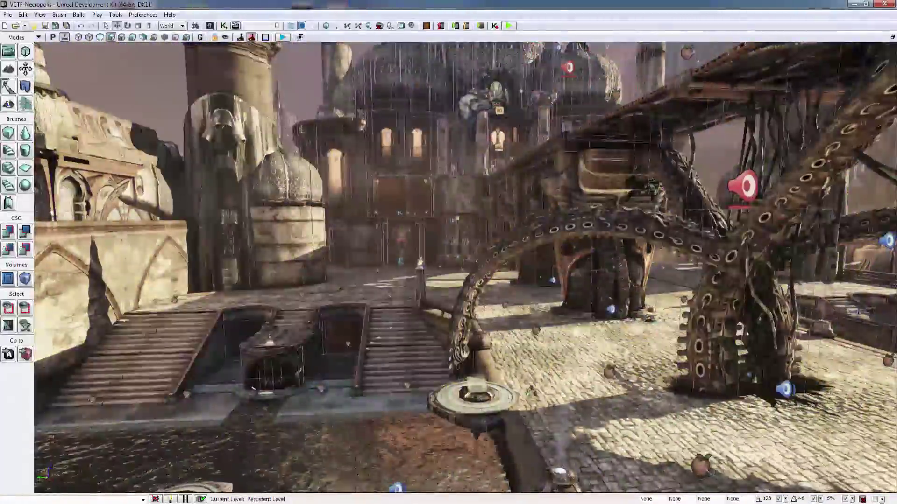
pyautogui.moveTo(467, 280); pyautogui.dragTo(467, 242, button='right')
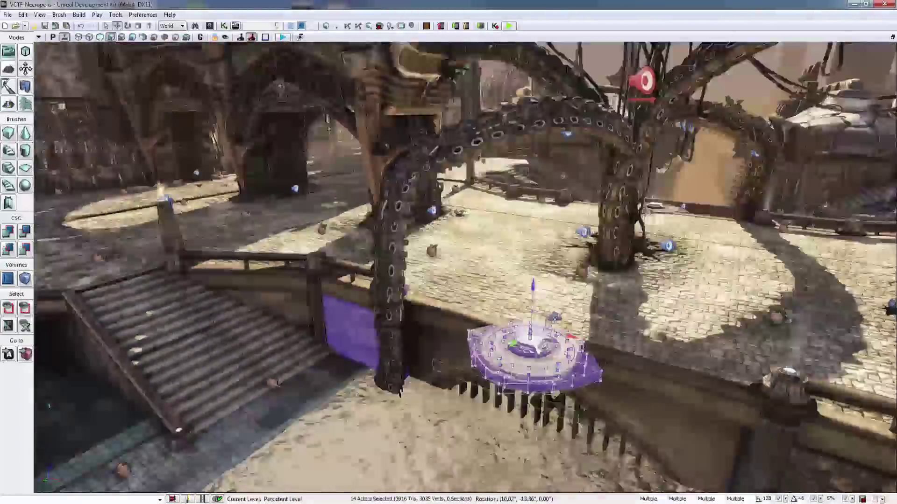
pyautogui.press('Escape')
pyautogui.moveTo(465, 267); pyautogui.dragTo(388, 327, button='right')
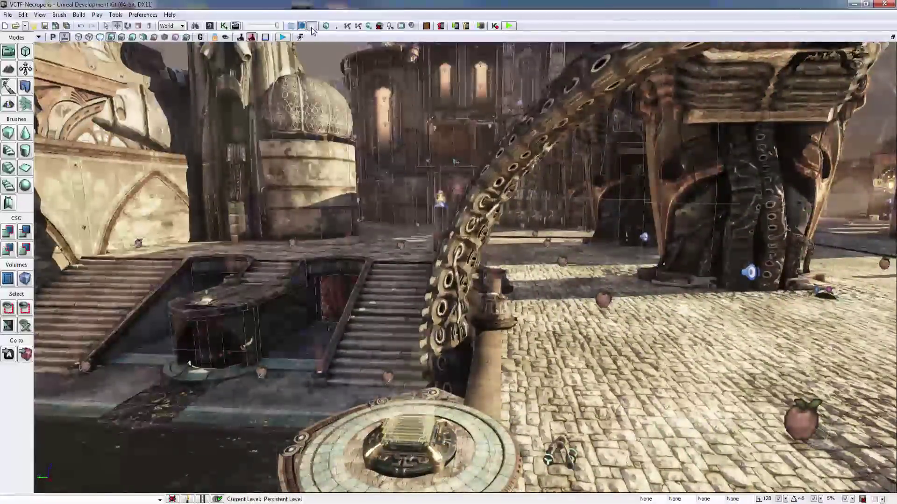
# Toggle the level's real-time audio over the paved plaza
pyautogui.moveTo(354, 149); pyautogui.dragTo(362, 220, button='right')
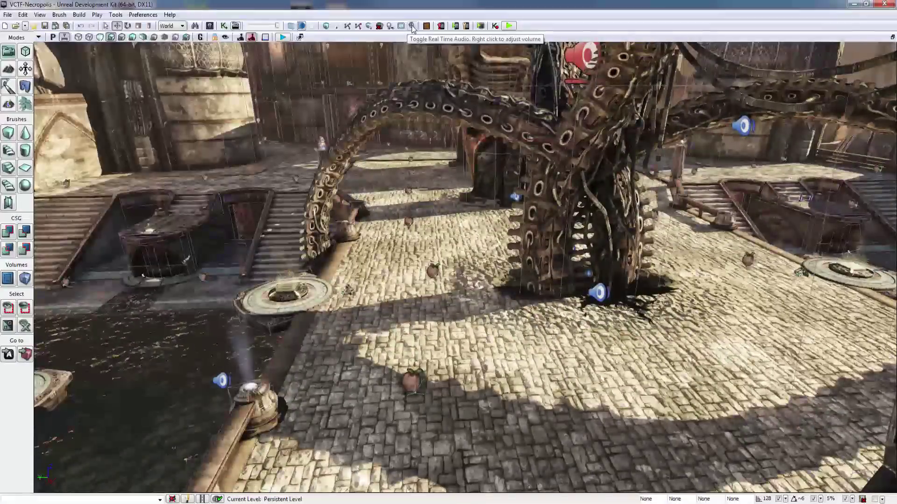
pyautogui.click(412, 27)
pyautogui.moveTo(420, 187); pyautogui.dragTo(322, 192, button='right')
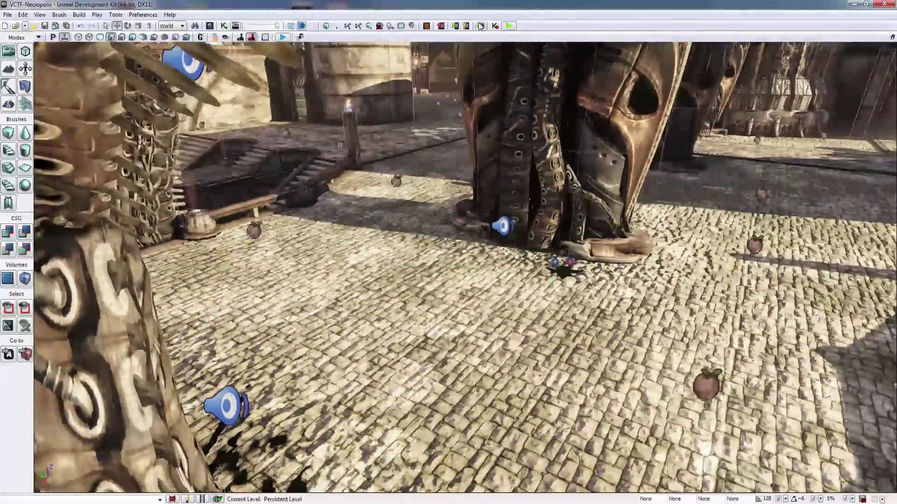
# Start a play session from a chosen spot on the paved floor beside the tentacled bridge pillars
pyautogui.moveTo(464, 267); pyautogui.dragTo(542, 228, button='right')
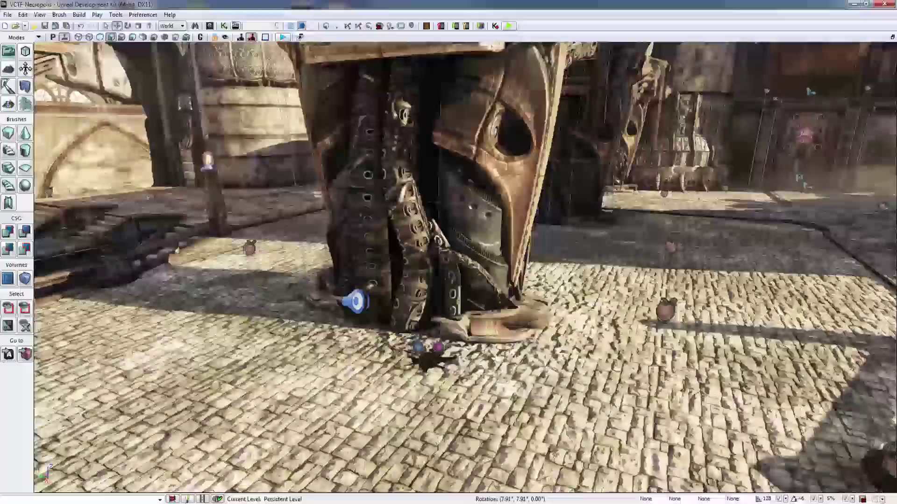
pyautogui.moveTo(486, 224); pyautogui.dragTo(537, 242, button='right')
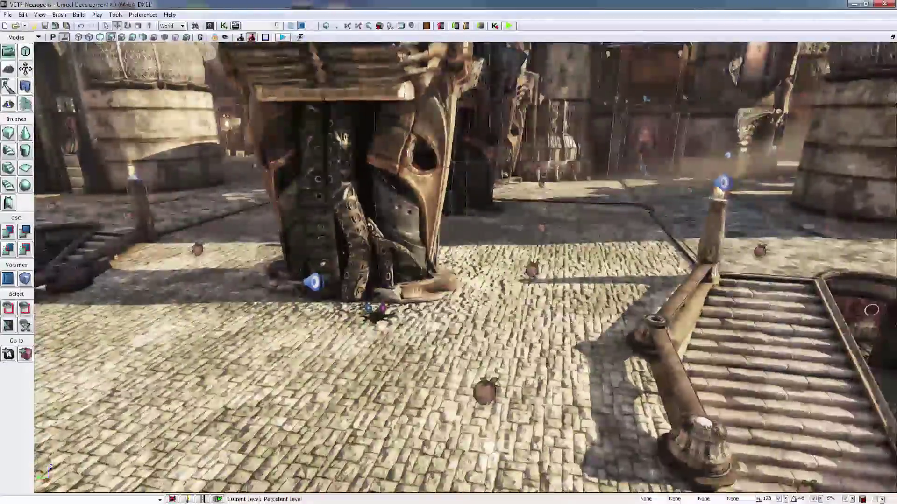
pyautogui.moveTo(501, 366); pyautogui.dragTo(502, 402, button='right')
pyautogui.rightClick(502, 366)
pyautogui.click(525, 361)
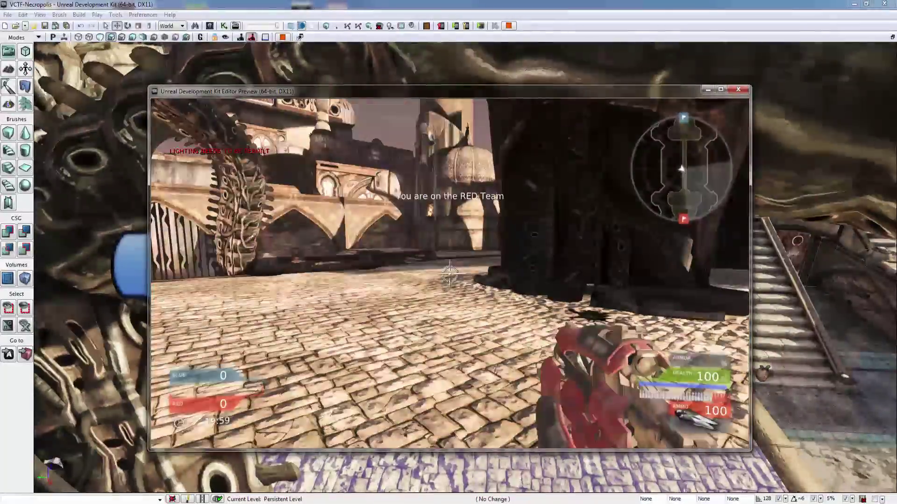
# Walk through the level in the preview window, look around, fire the weapon, and end the play session
pyautogui.press('w')
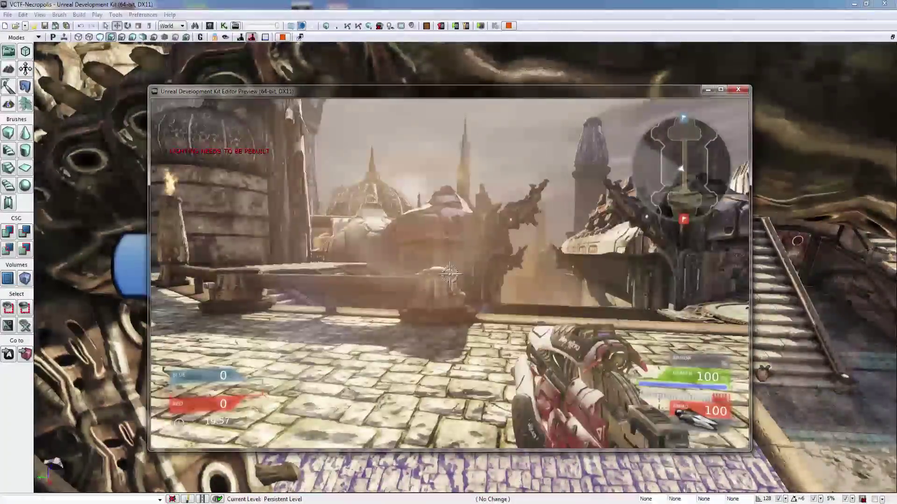
pyautogui.press('w')
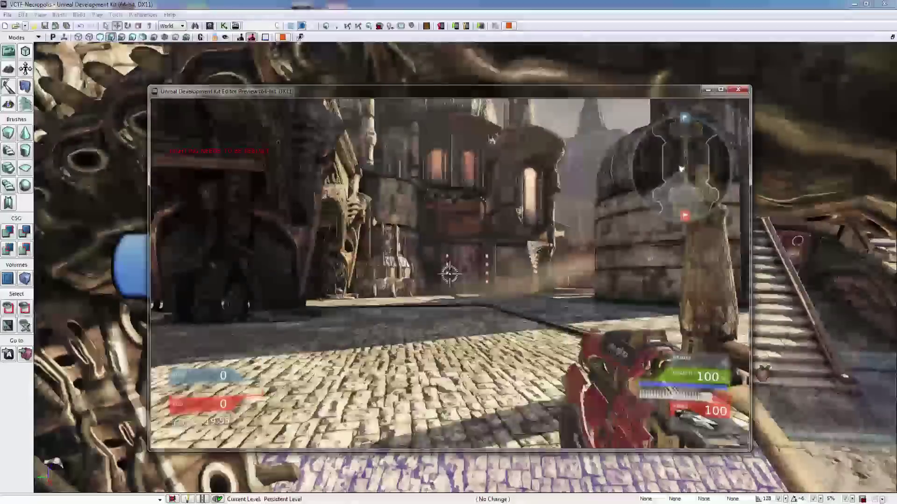
pyautogui.press('w')
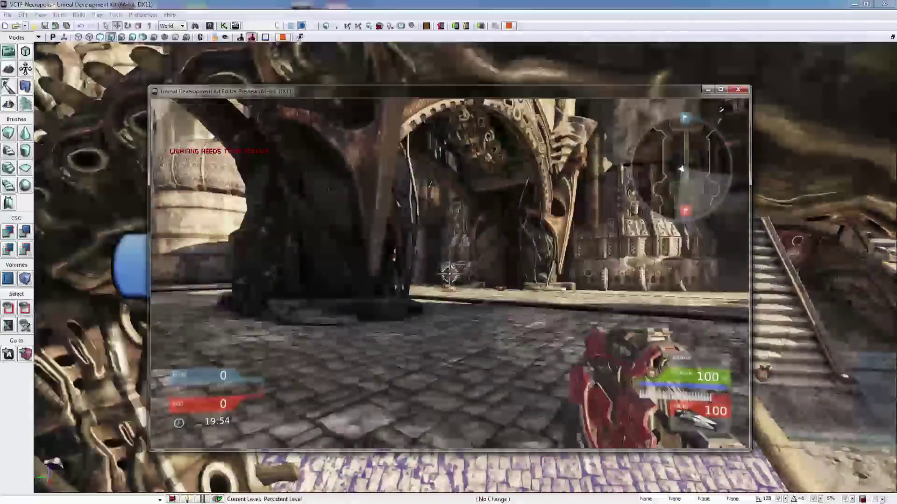
pyautogui.press('w')
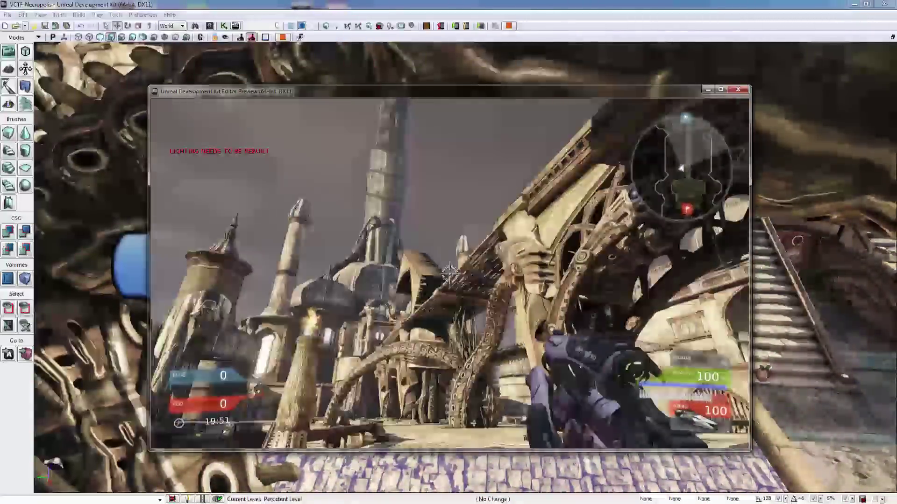
pyautogui.click(450, 274)
pyautogui.press('w')
pyautogui.click(449, 274)
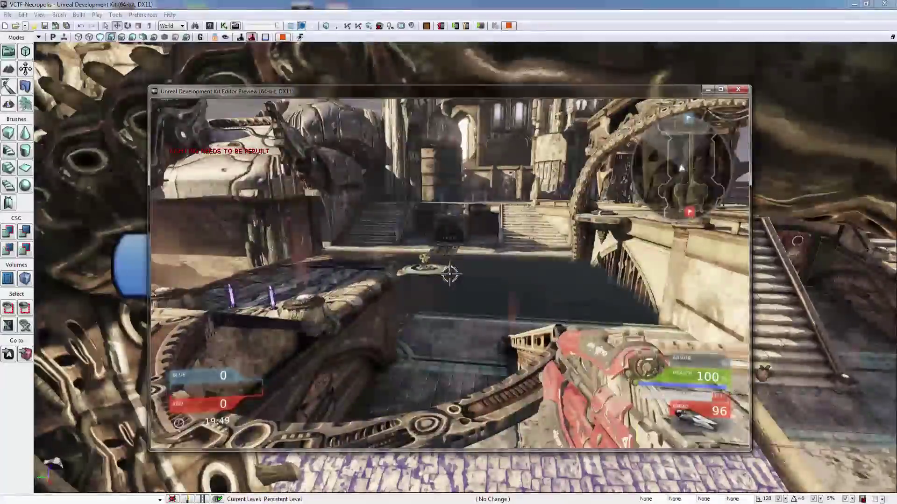
pyautogui.press('Escape')
# Play the level in the editor preview window from its regular start and end the session
pyautogui.press('w')
pyautogui.moveTo(450, 274); pyautogui.dragTo(467, 260, button='right')
pyautogui.press('w')
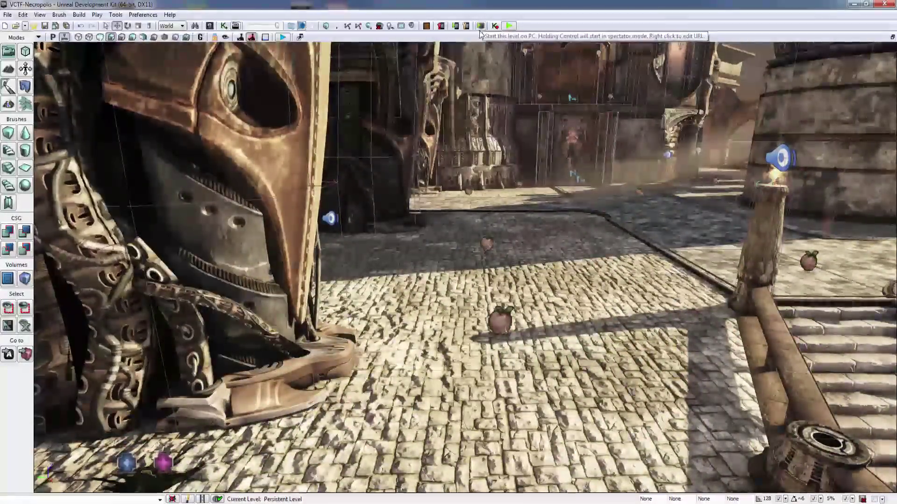
pyautogui.moveTo(469, 121); pyautogui.dragTo(471, 46, button='right')
pyautogui.click(509, 26)
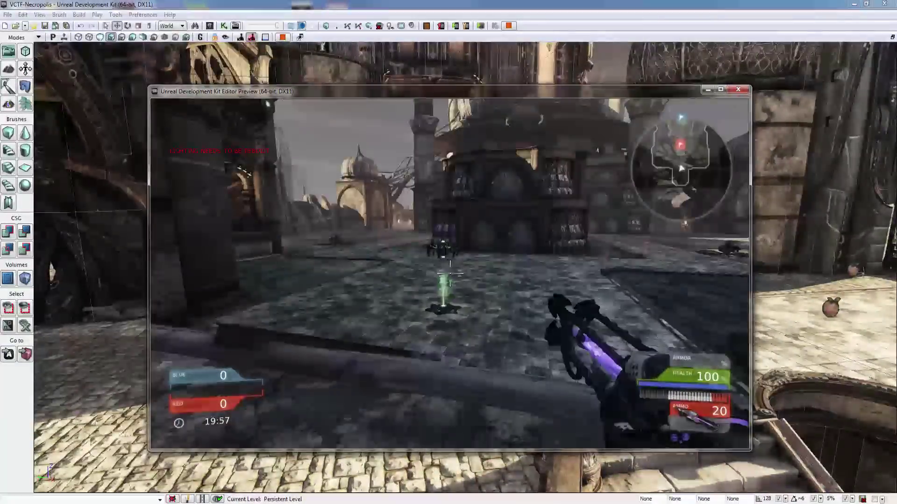
pyautogui.press('Escape')
# Play from the tiled walkway near the round tower directly in the viewport, fire the weapon, and end the session
pyautogui.moveTo(561, 305); pyautogui.dragTo(626, 318, button='right')
pyautogui.rightClick(561, 306)
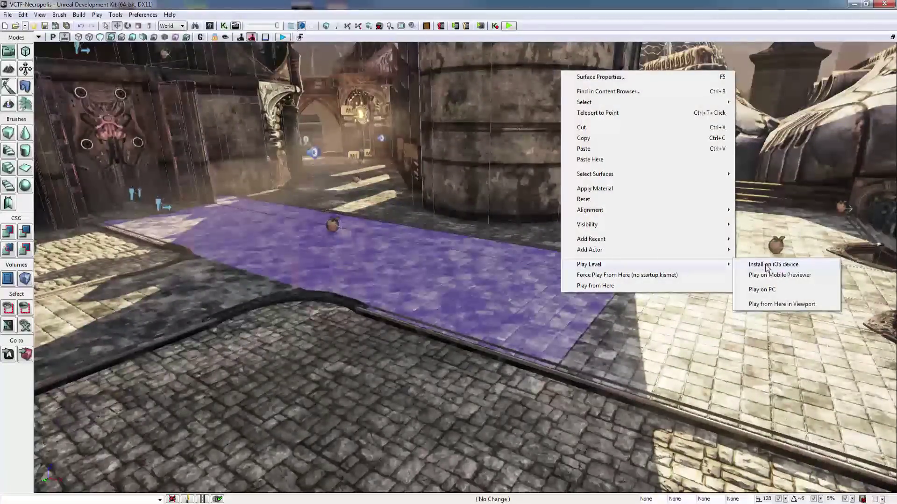
pyautogui.click(768, 305)
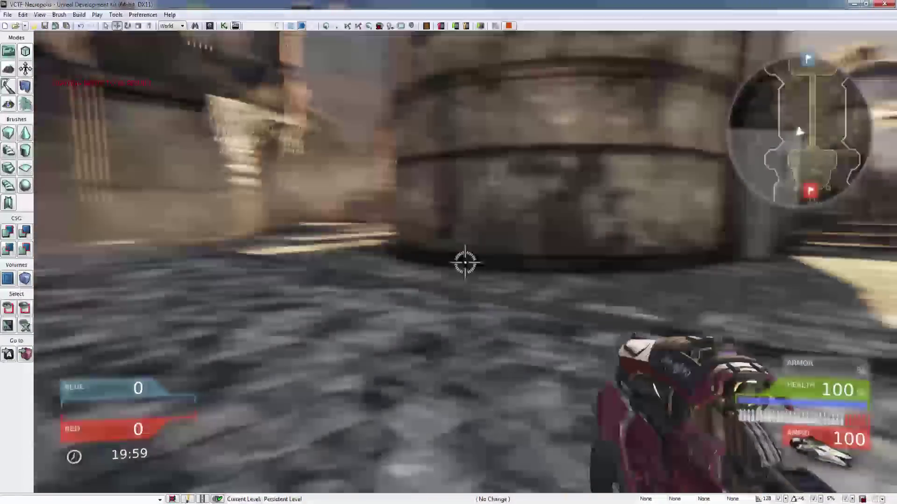
pyautogui.click(465, 264)
pyautogui.click(465, 263)
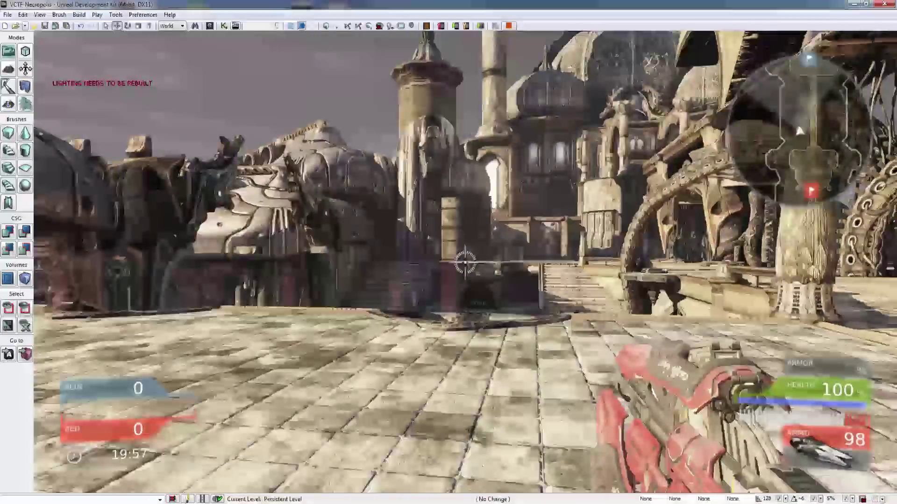
pyautogui.click(464, 264)
pyautogui.click(464, 264)
pyautogui.press('Escape')
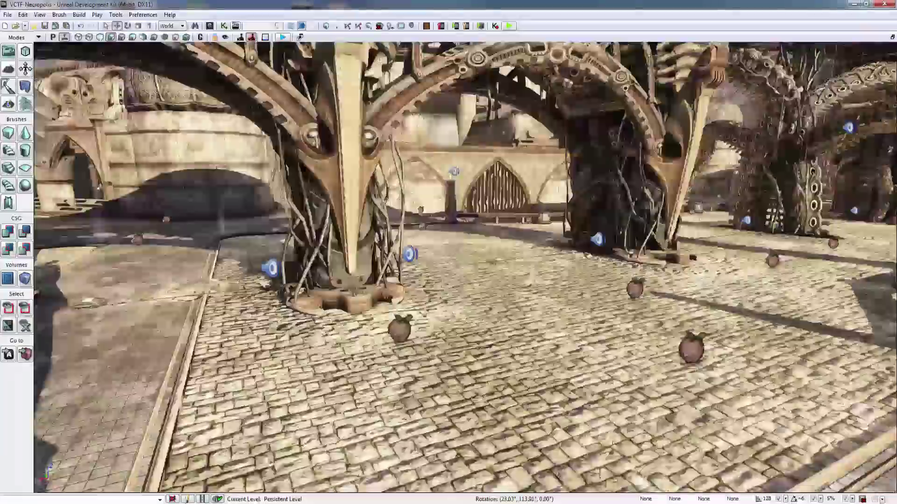
# Bring up the Geometry Tools and the terrain editing tools, and set their windows aside for a look
pyautogui.moveTo(465, 267); pyautogui.dragTo(514, 249, button='right')
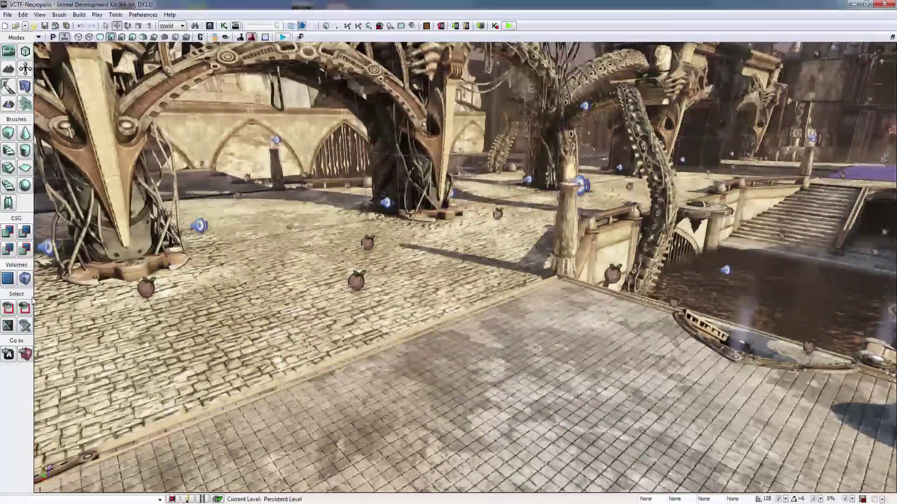
pyautogui.click(25, 52)
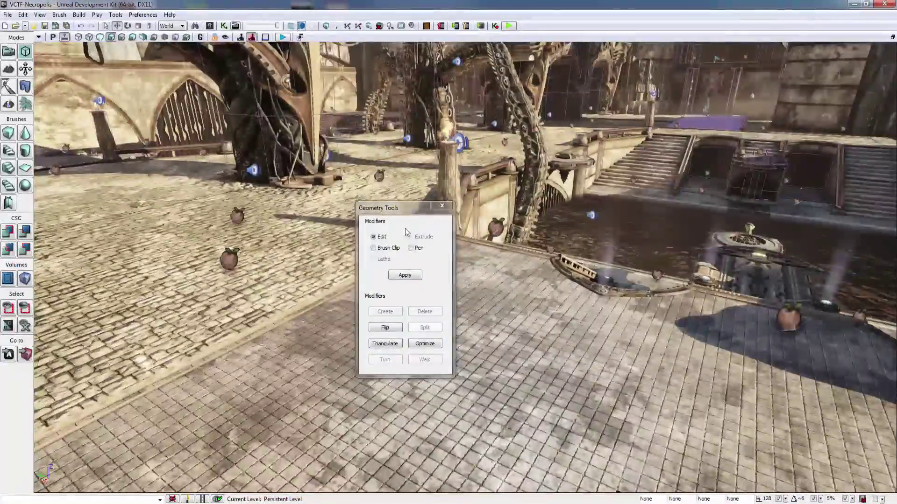
pyautogui.moveTo(412, 210); pyautogui.dragTo(451, 202)
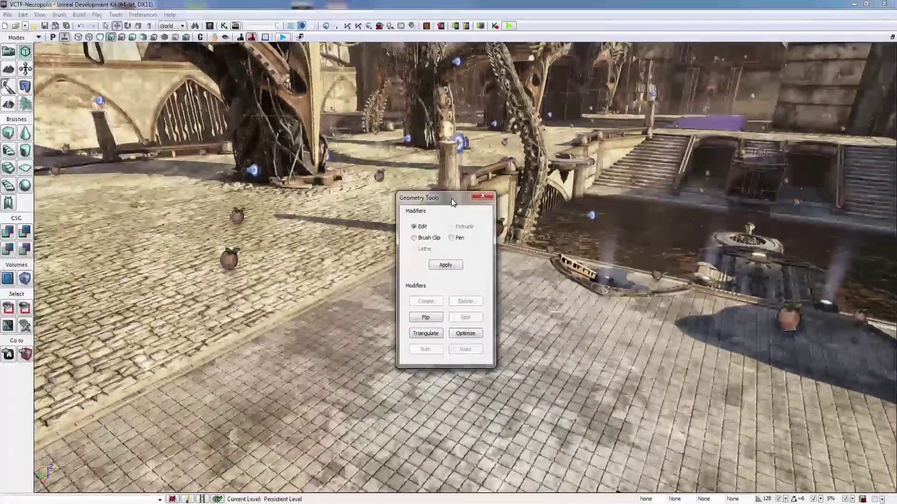
pyautogui.click(10, 70)
pyautogui.moveTo(391, 80); pyautogui.dragTo(580, 98)
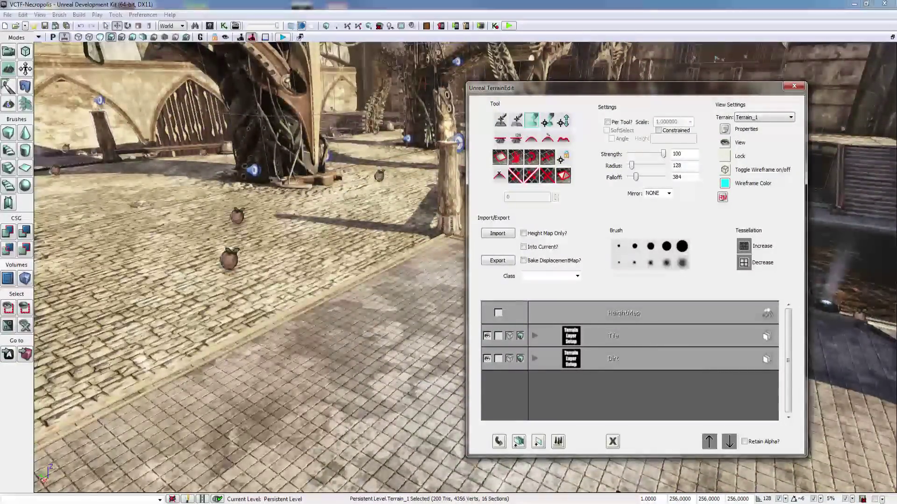
# In texture alignment mode, shift the texture of the tiled walkway beside the round tower and switch to scaling it
pyautogui.click(25, 69)
pyautogui.moveTo(355, 327); pyautogui.dragTo(168, 344, button='right')
pyautogui.click(304, 355)
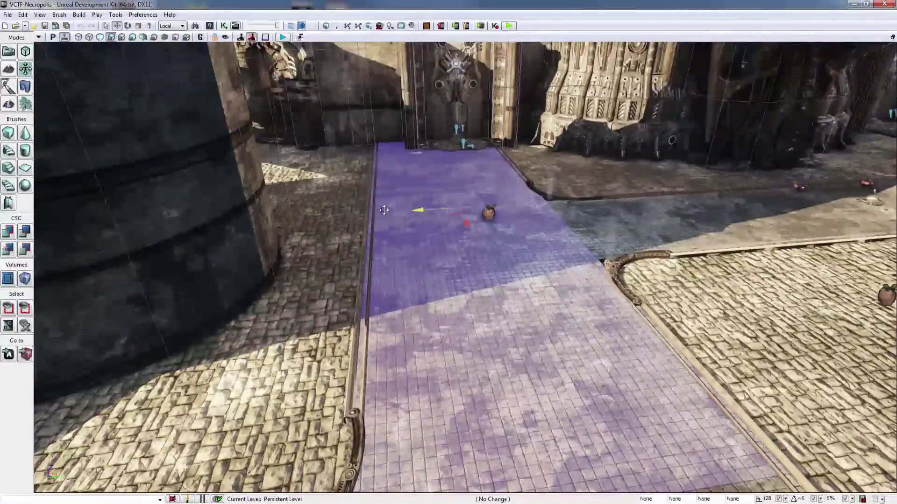
pyautogui.moveTo(467, 285); pyautogui.dragTo(495, 273, button='right')
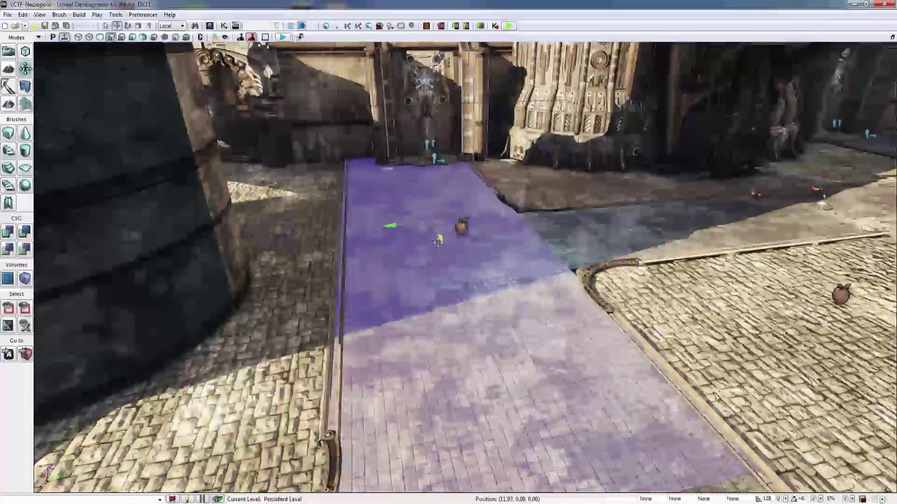
pyautogui.press('space')
pyautogui.press('space')
pyautogui.moveTo(432, 222); pyautogui.dragTo(434, 219)
pyautogui.moveTo(434, 219); pyautogui.dragTo(486, 258, button='right')
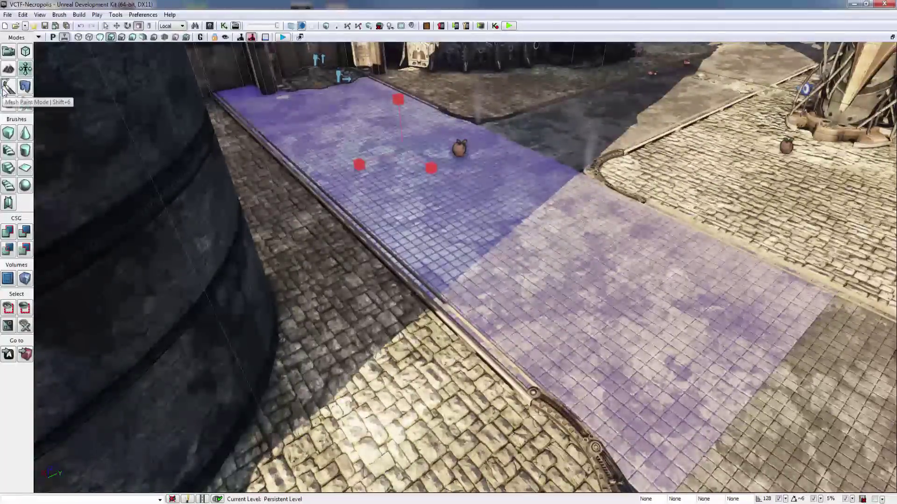
# Enter mesh paint mode, choose a pale pink paint color, preview the vertex colors as RGB, and turn the preview off
pyautogui.click(8, 87)
pyautogui.moveTo(280, 280); pyautogui.dragTo(214, 231, button='right')
pyautogui.moveTo(462, 65); pyautogui.dragTo(726, 110)
pyautogui.moveTo(608, 323)
pyautogui.mouseDown(button='right')
pyautogui.moveTo(588, 291)
pyautogui.moveTo(605, 281)
pyautogui.moveTo(537, 287)
pyautogui.moveTo(565, 287)
pyautogui.moveTo(519, 313)
pyautogui.moveTo(570, 316)
pyautogui.moveTo(581, 299)
pyautogui.mouseUp(button='right')
pyautogui.click(696, 248)
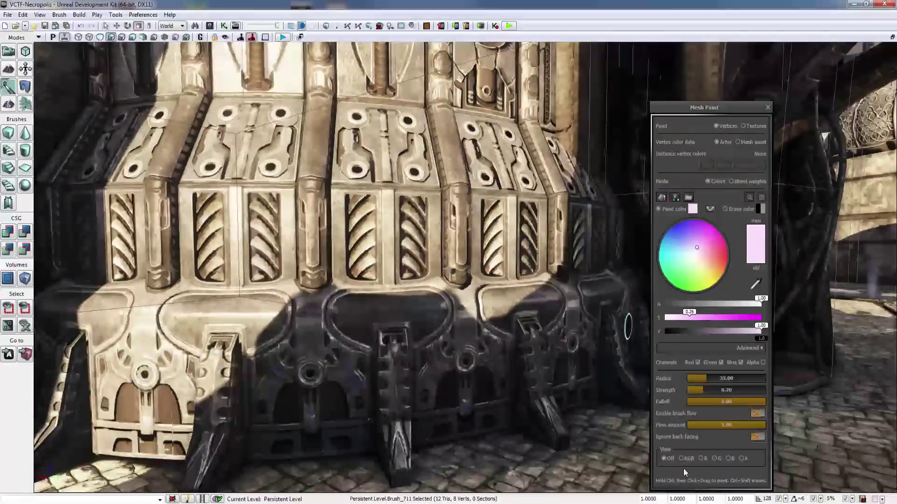
pyautogui.click(681, 459)
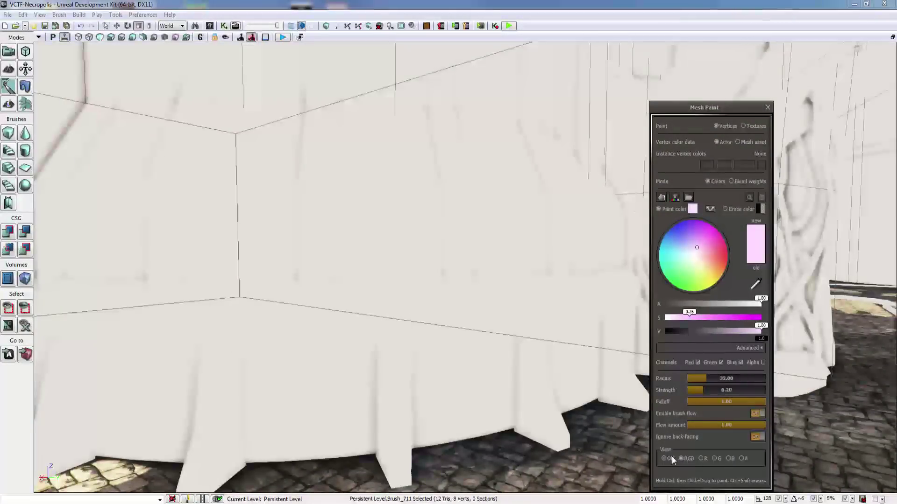
pyautogui.click(664, 459)
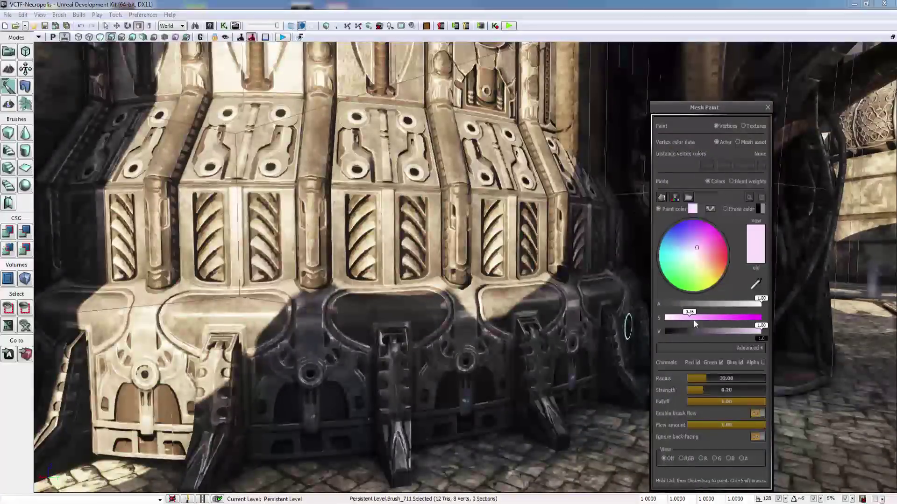
# Set vertex painting to the mesh asset, try the blend weights mode, return to colors, and switch to texture painting
pyautogui.click(692, 211)
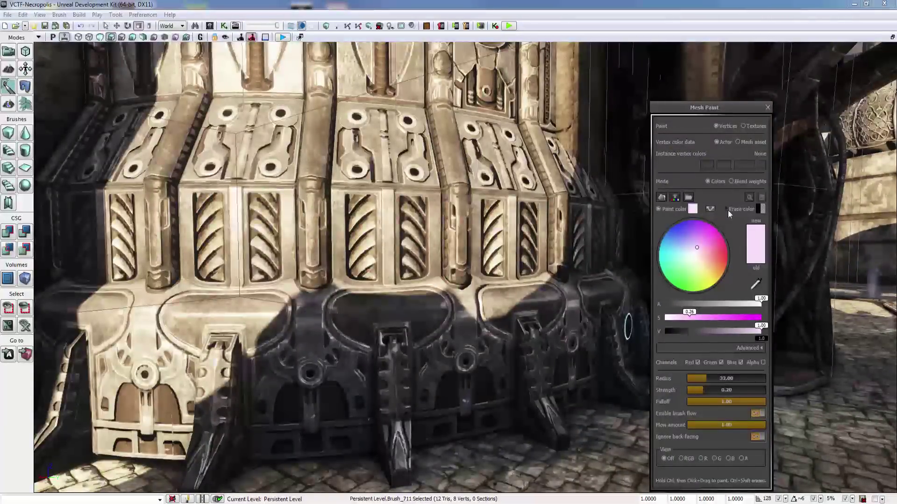
pyautogui.click(737, 142)
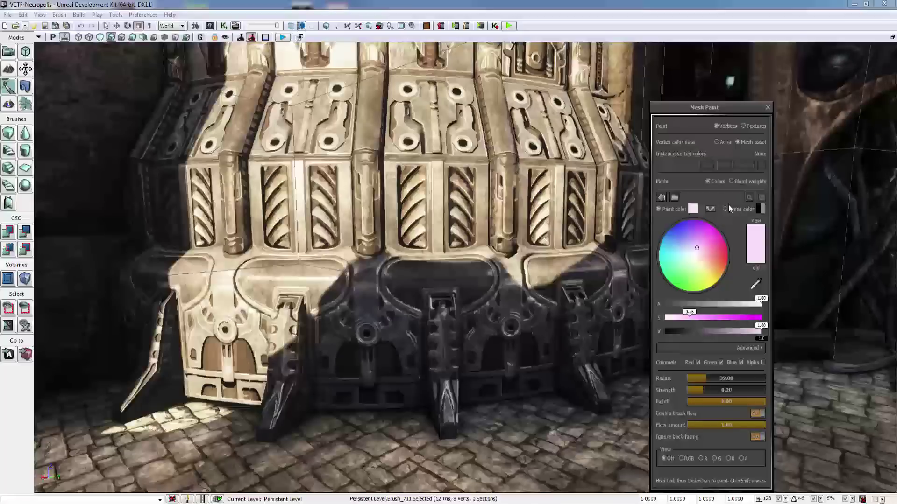
pyautogui.click(730, 181)
pyautogui.click(708, 182)
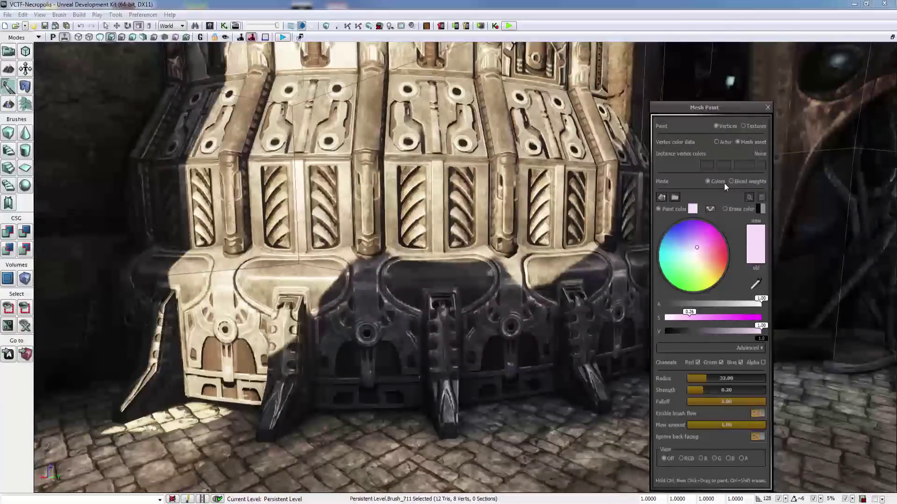
pyautogui.click(743, 126)
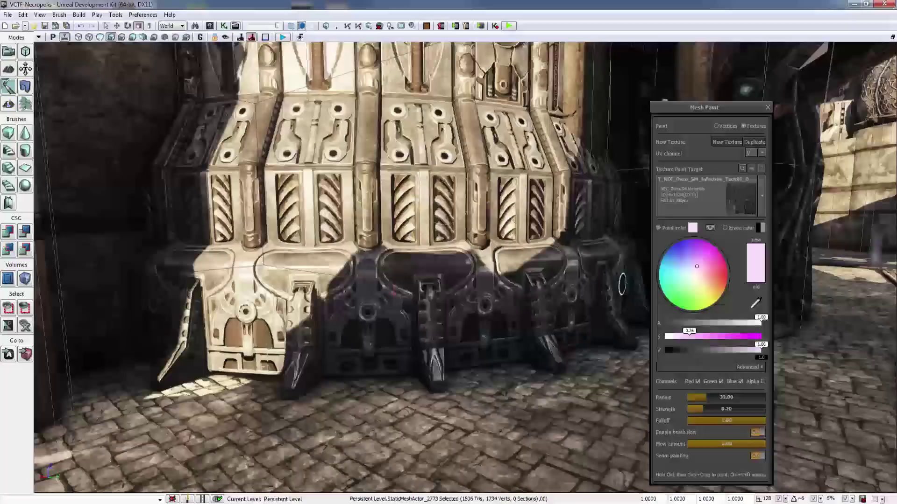
# Try painting orange strokes on the wall texture of the pillar beside the ornate door, and leave mesh paint without committing the changes
pyautogui.moveTo(622, 284)
pyautogui.mouseDown(button='right')
pyautogui.moveTo(637, 271)
pyautogui.moveTo(610, 311)
pyautogui.moveTo(610, 285)
pyautogui.moveTo(628, 292)
pyautogui.mouseUp(button='right')
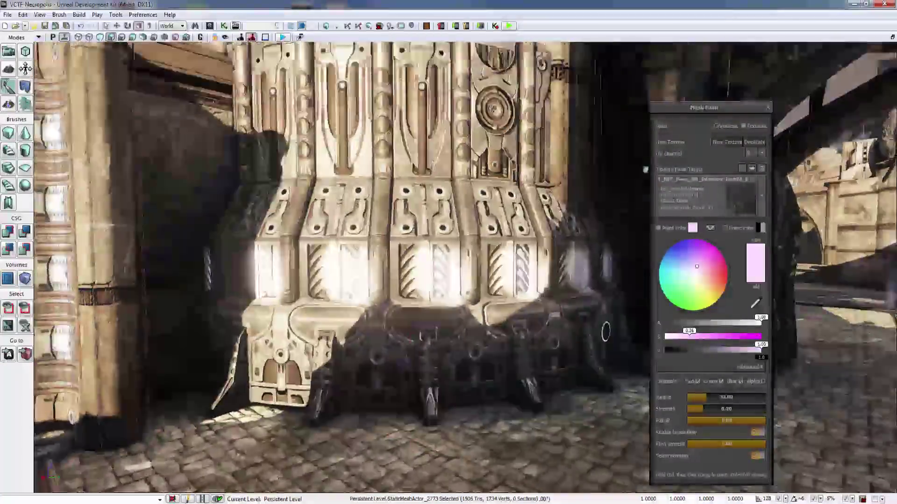
pyautogui.moveTo(602, 411); pyautogui.dragTo(619, 396, button='right')
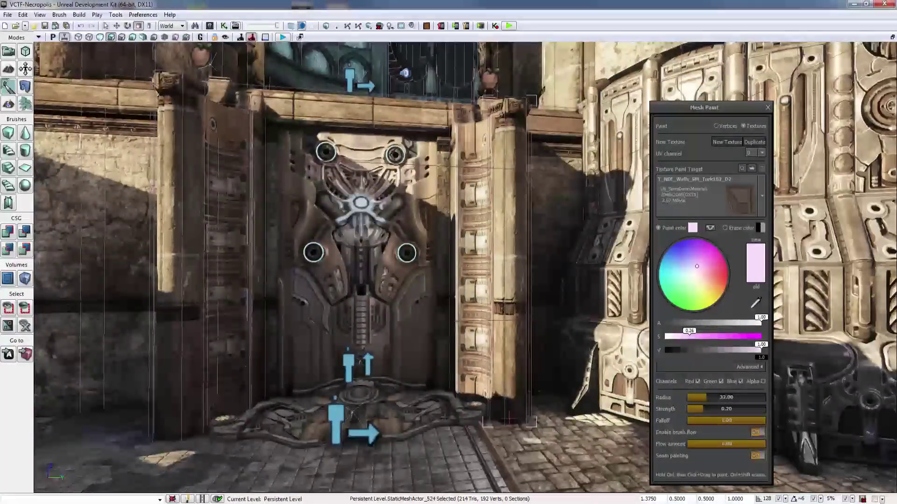
pyautogui.moveTo(467, 215); pyautogui.dragTo(518, 214, button='right')
pyautogui.moveTo(460, 261)
pyautogui.keyDown('ctrl'); pyautogui.mouseDown()
pyautogui.moveTo(460, 187)
pyautogui.moveTo(467, 214)
pyautogui.mouseUp(); pyautogui.keyUp('ctrl')
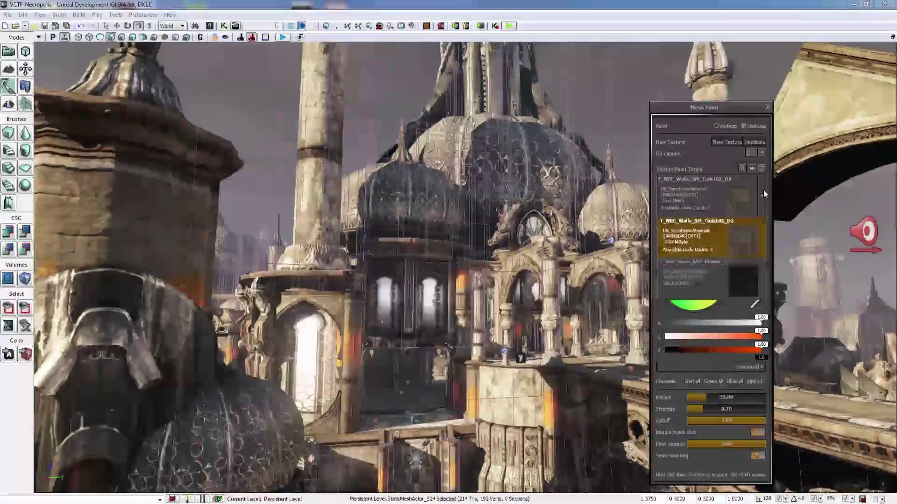
pyautogui.click(766, 108)
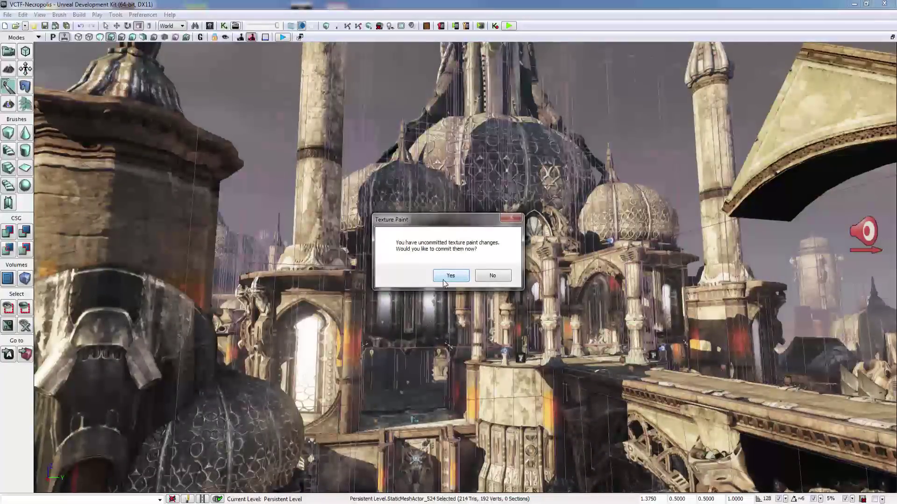
pyautogui.click(492, 275)
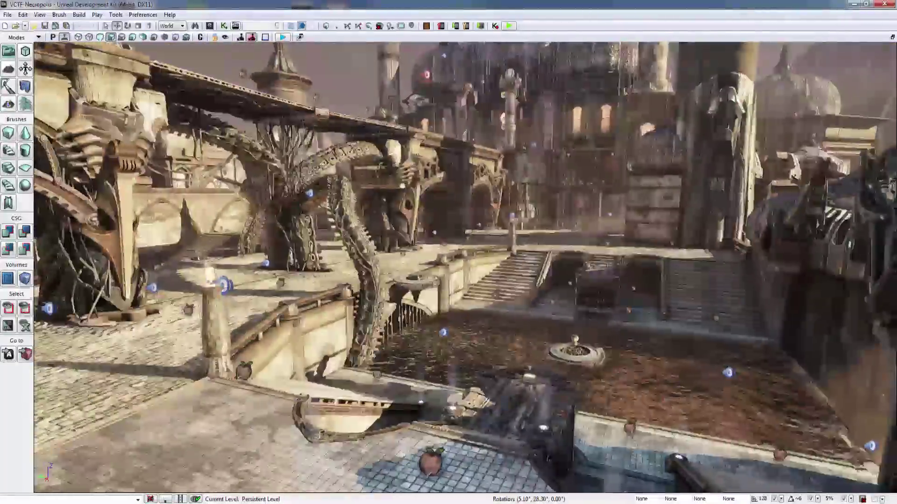
# Enter static mesh mode, expand its settings and mode options, select the banded round wall, and close the tools
pyautogui.moveTo(465, 267); pyautogui.dragTo(294, 226, button='right')
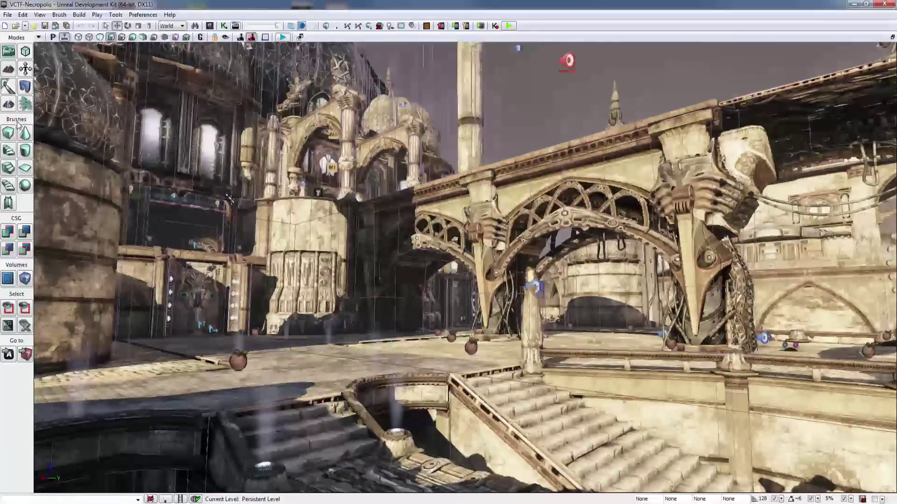
pyautogui.click(26, 88)
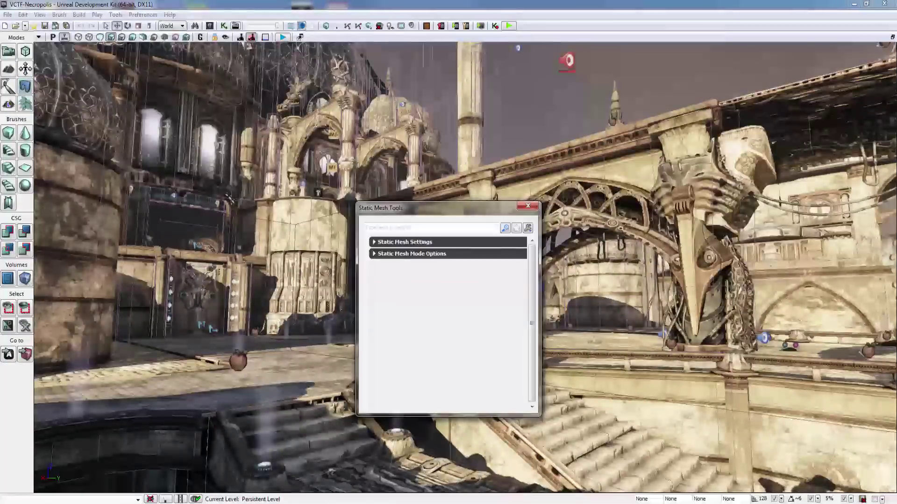
pyautogui.click(413, 243)
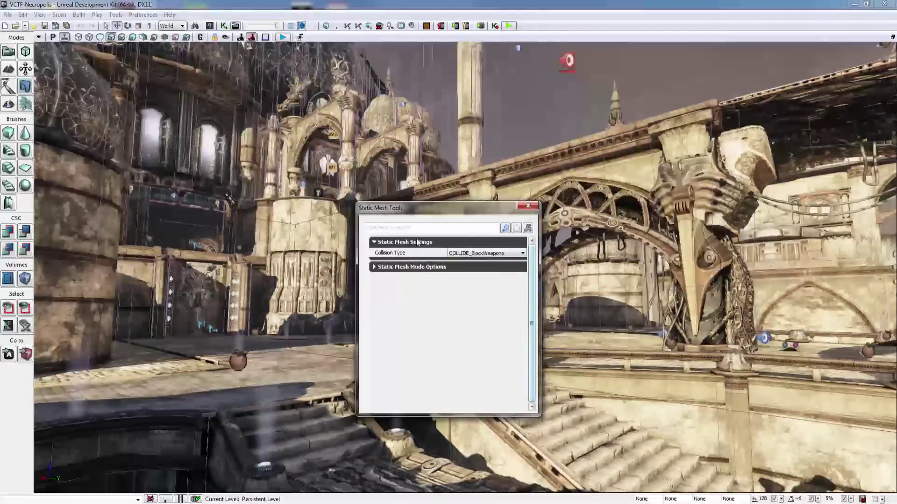
pyautogui.click(413, 267)
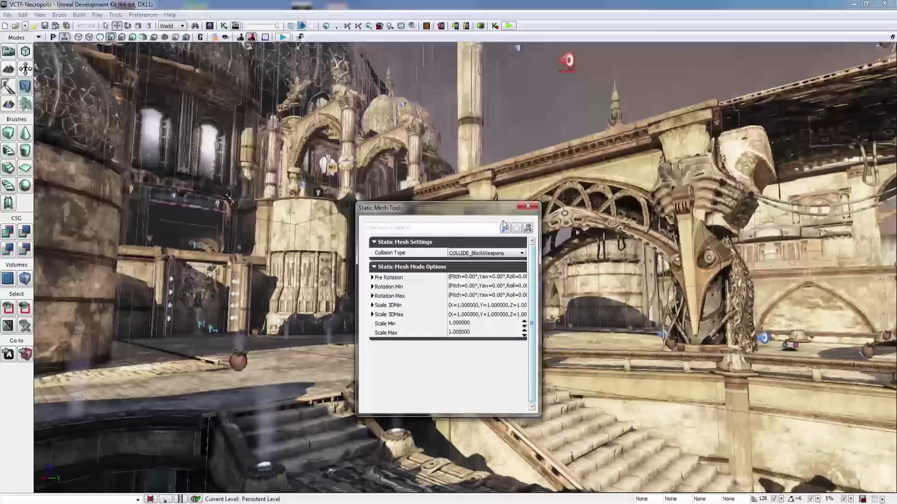
pyautogui.moveTo(322, 318); pyautogui.dragTo(299, 323, button='right')
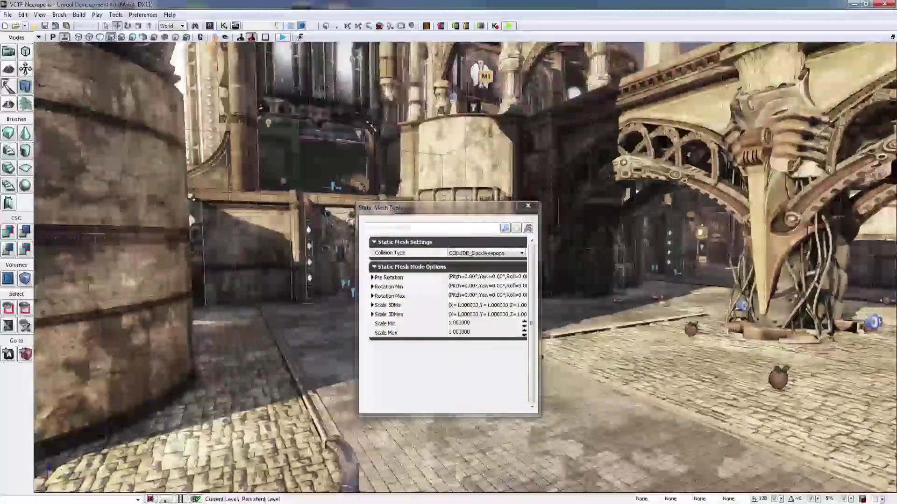
pyautogui.click(140, 280)
pyautogui.moveTo(140, 280); pyautogui.dragTo(93, 276, button='right')
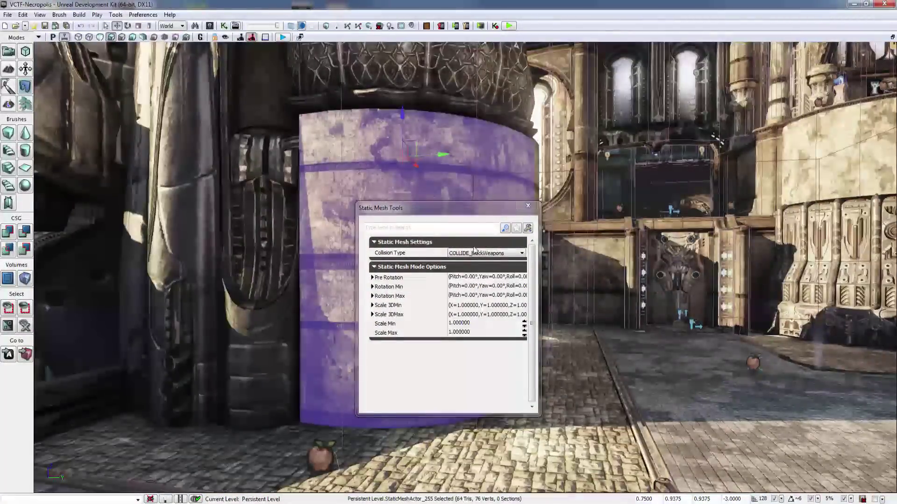
pyautogui.click(528, 206)
pyautogui.moveTo(519, 213); pyautogui.dragTo(605, 220, button='right')
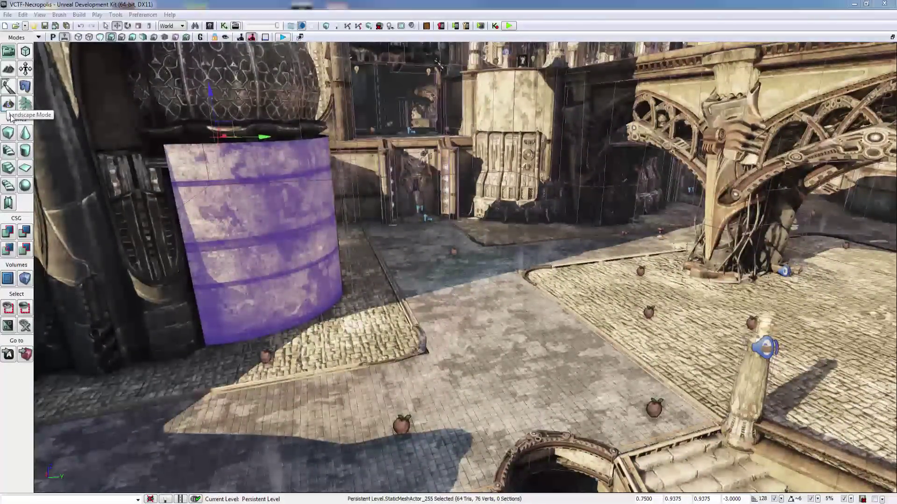
# Open landscape mode, look over the Landscape Edit options, and close them
pyautogui.click(8, 104)
pyautogui.moveTo(466, 114); pyautogui.dragTo(607, 136)
pyautogui.moveTo(413, 165); pyautogui.dragTo(602, 158, button='right')
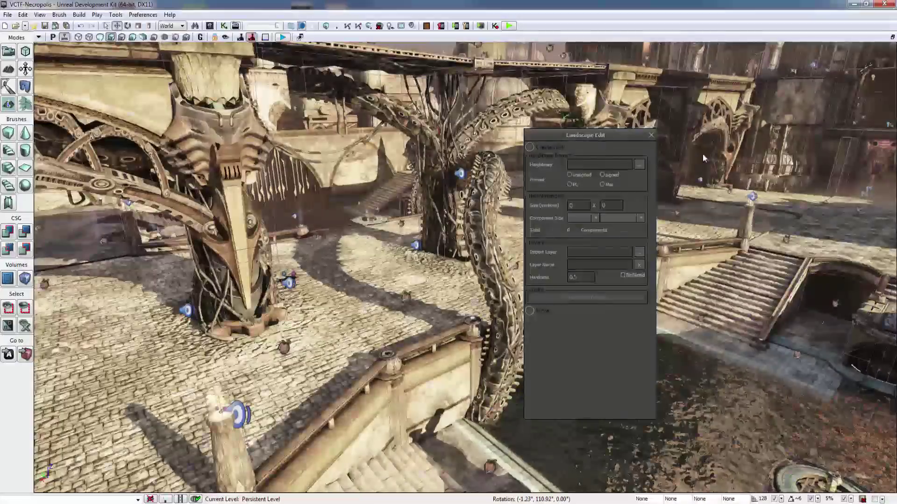
pyautogui.click(651, 134)
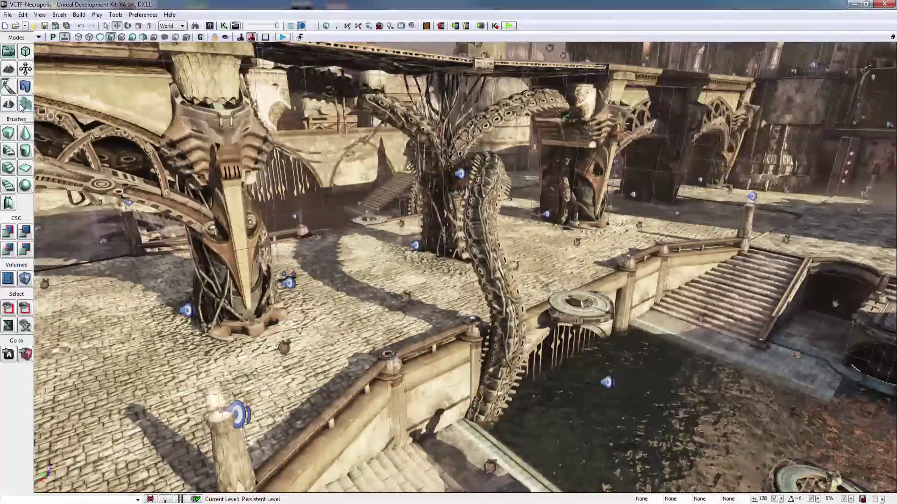
# Open foliage mode, review its brush tools and settings, and leave the mode
pyautogui.click(24, 104)
pyautogui.moveTo(211, 274); pyautogui.dragTo(162, 291, button='right')
pyautogui.moveTo(259, 257)
pyautogui.mouseDown(button='right')
pyautogui.moveTo(245, 257)
pyautogui.moveTo(205, 224)
pyautogui.moveTo(197, 256)
pyautogui.mouseUp(button='right')
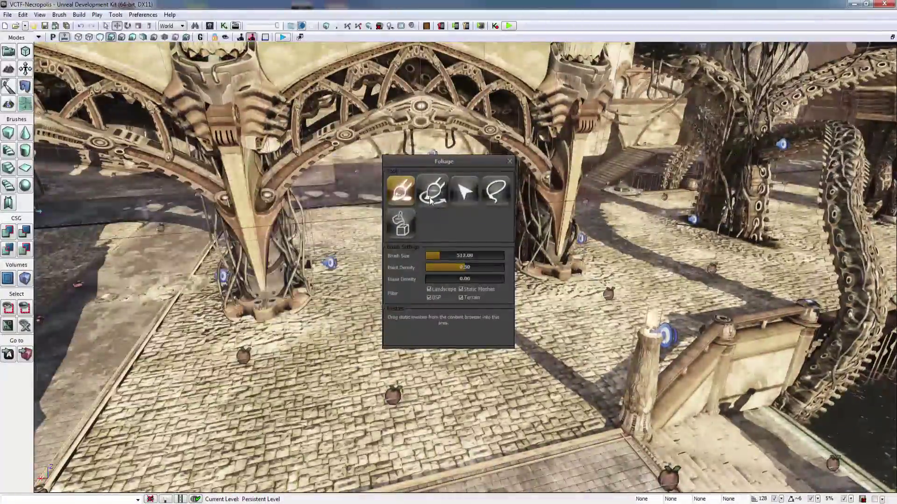
pyautogui.click(509, 161)
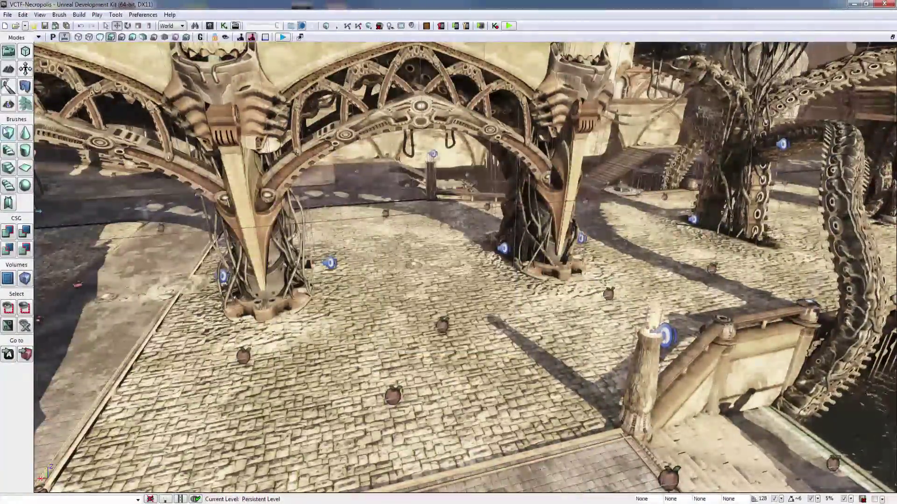
pyautogui.moveTo(467, 261)
pyautogui.mouseDown(button='right')
pyautogui.moveTo(453, 226)
pyautogui.moveTo(481, 269)
pyautogui.mouseUp(button='right')
pyautogui.press('w')
pyautogui.press('s')
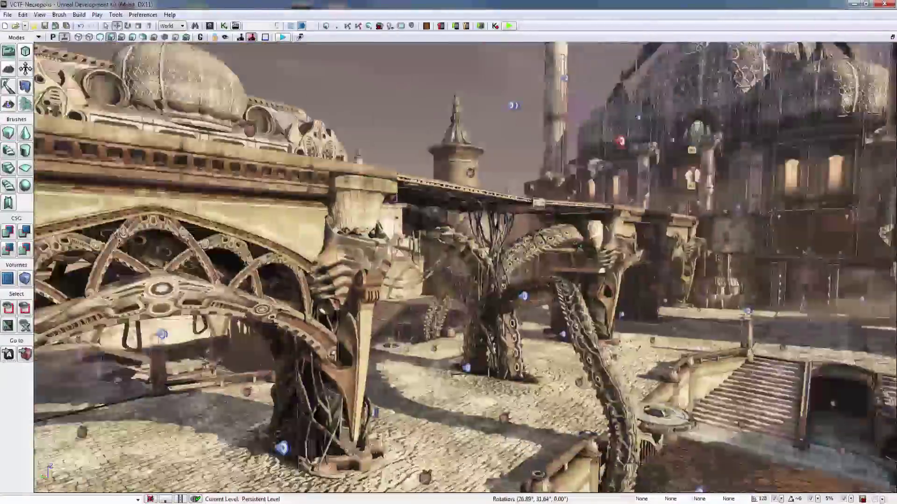
# In the empty space above the level, open the cube brush builder's properties and dismiss them without building
pyautogui.moveTo(465, 267); pyautogui.dragTo(434, 280, button='right')
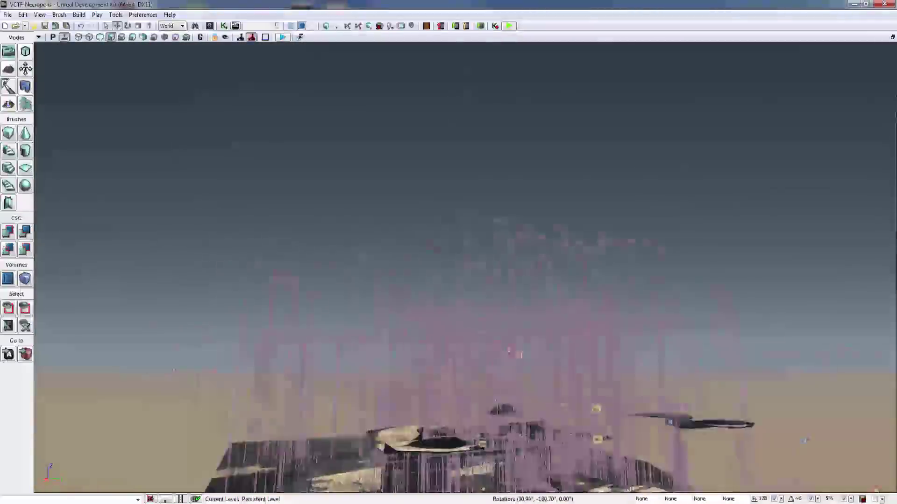
pyautogui.moveTo(466, 267)
pyautogui.mouseDown(button='right')
pyautogui.moveTo(453, 253)
pyautogui.moveTo(439, 273)
pyautogui.moveTo(528, 271)
pyautogui.mouseUp(button='right')
pyautogui.rightClick(9, 135)
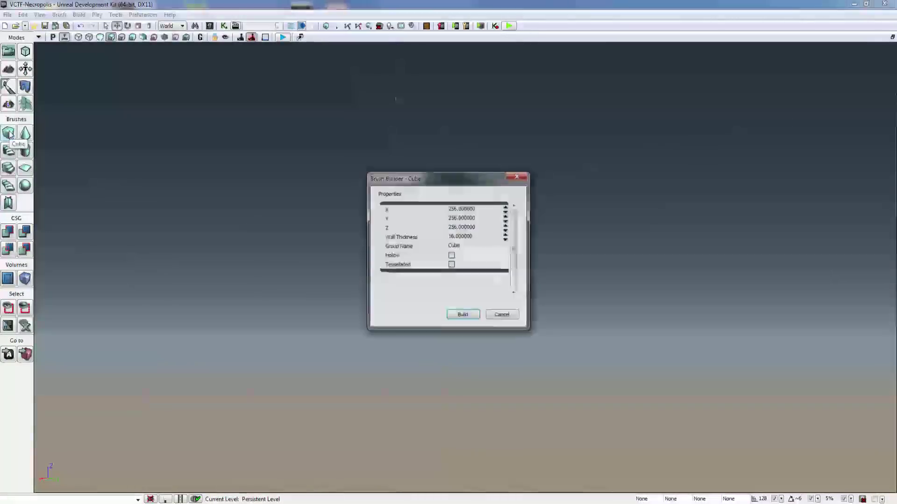
pyautogui.click(518, 176)
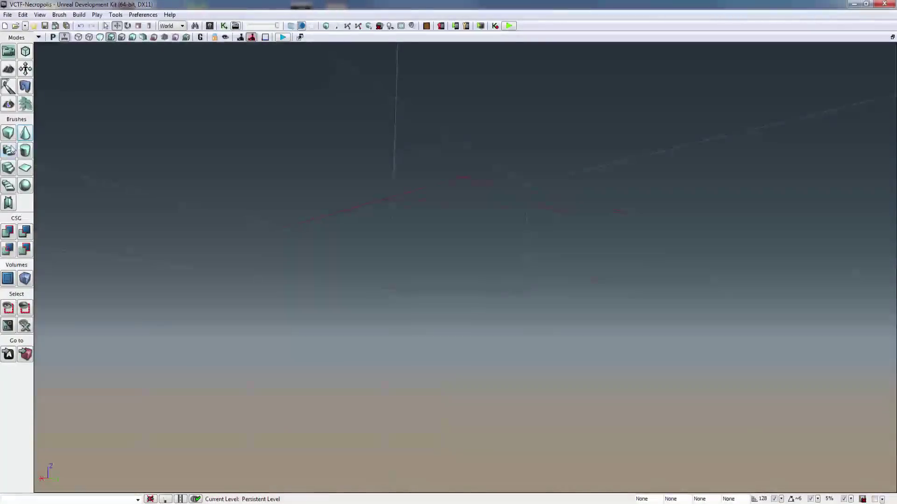
# Try the cylinder, staircase, sheet and card shapes in turn for the builder brush
pyautogui.click(28, 156)
pyautogui.click(9, 168)
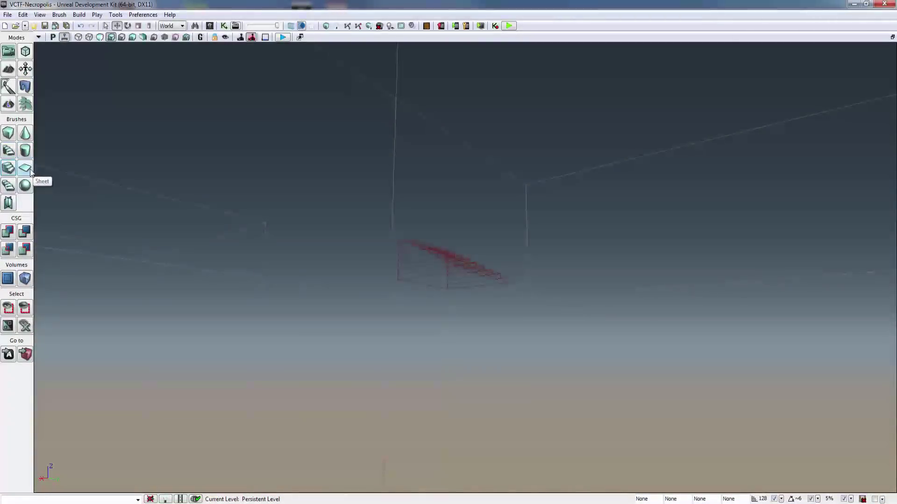
pyautogui.click(30, 172)
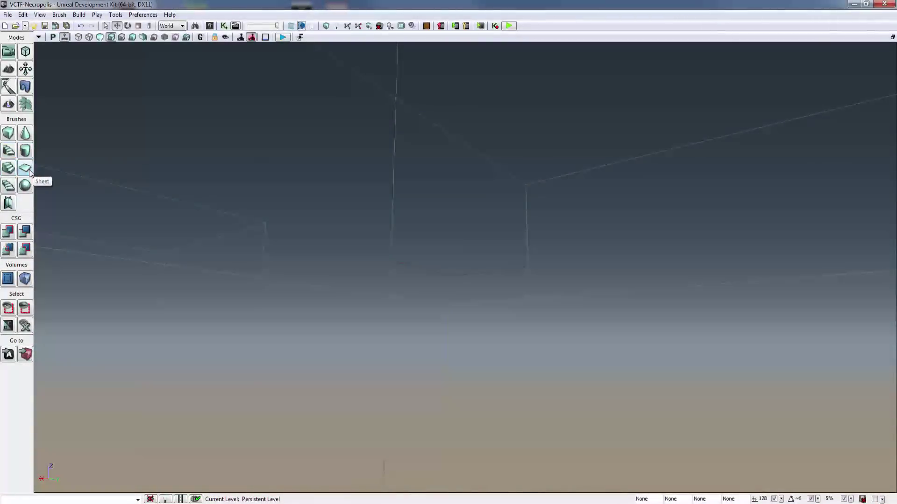
pyautogui.click(9, 188)
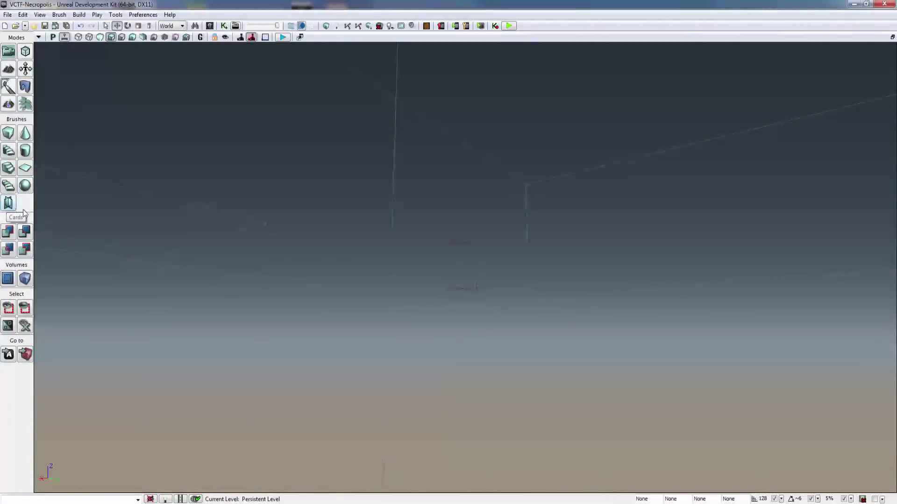
pyautogui.click(23, 211)
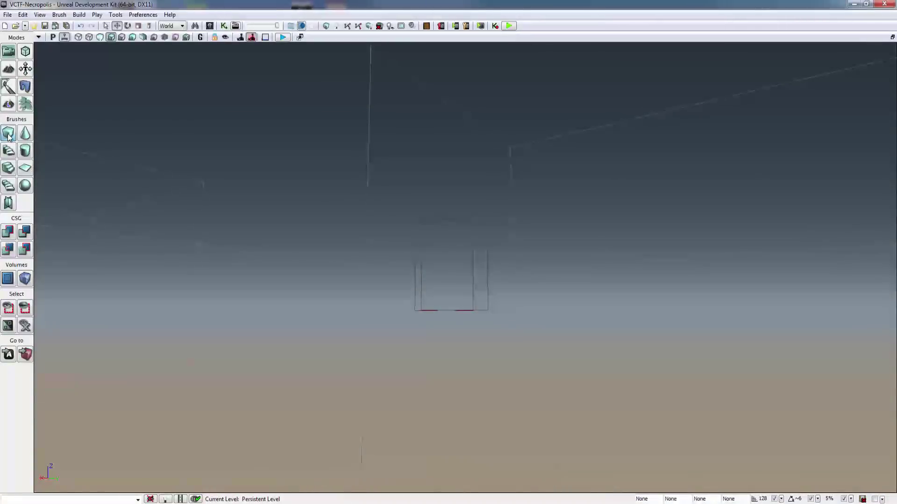
# Build a cube-shaped builder brush and add it to the level as solid geometry with CSG Add
pyautogui.click(8, 137)
pyautogui.moveTo(424, 330)
pyautogui.mouseDown(button='right')
pyautogui.moveTo(443, 348)
pyautogui.moveTo(424, 348)
pyautogui.mouseUp(button='right')
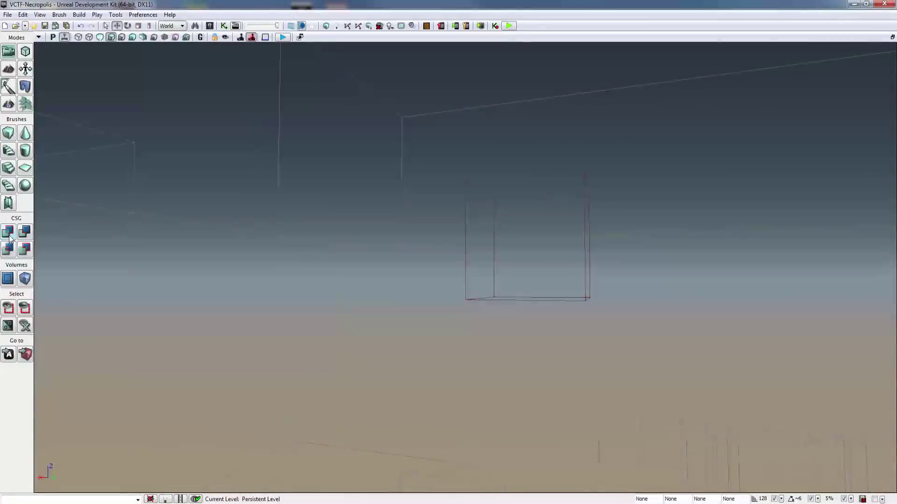
pyautogui.moveTo(424, 308); pyautogui.dragTo(448, 348, button='right')
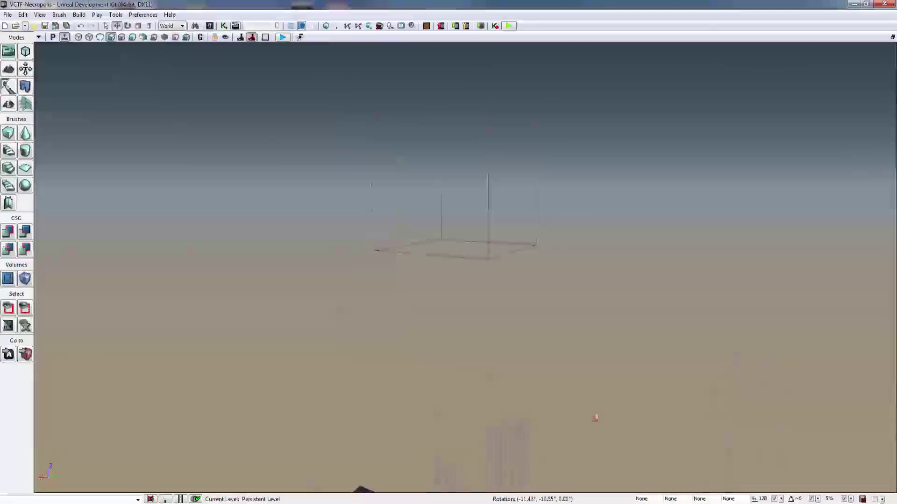
pyautogui.click(10, 236)
pyautogui.moveTo(424, 299)
pyautogui.mouseDown(button='right')
pyautogui.moveTo(416, 275)
pyautogui.moveTo(457, 290)
pyautogui.moveTo(356, 264)
pyautogui.mouseUp(button='right')
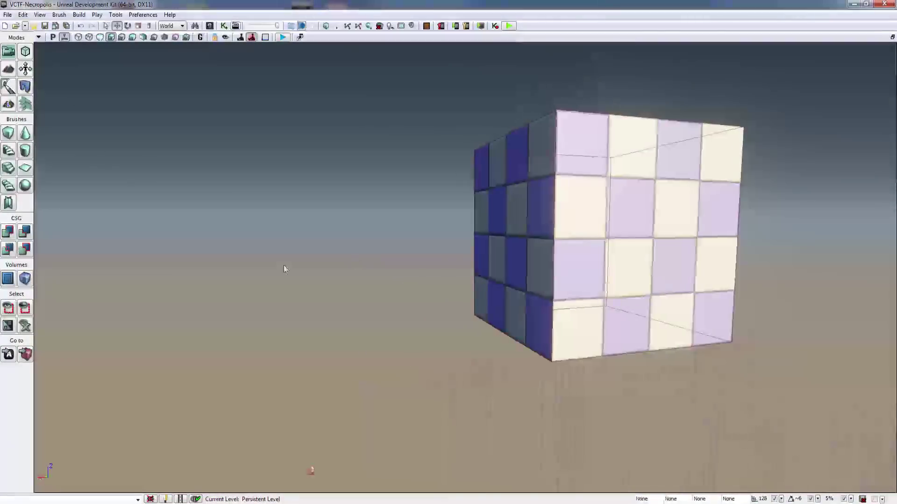
# Carve the cube brush's volume out of the added solid with CSG Subtract
pyautogui.click(26, 232)
pyautogui.moveTo(161, 252); pyautogui.dragTo(412, 274, button='right')
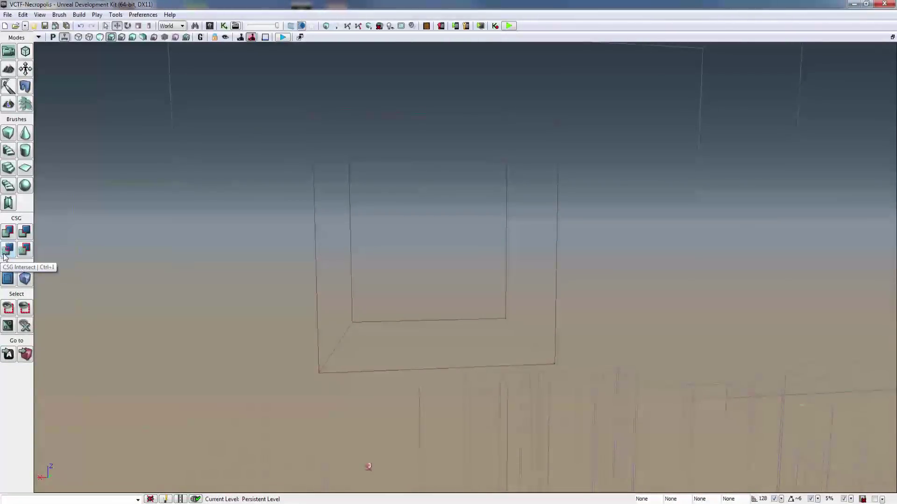
pyautogui.moveTo(155, 322); pyautogui.dragTo(171, 312, button='right')
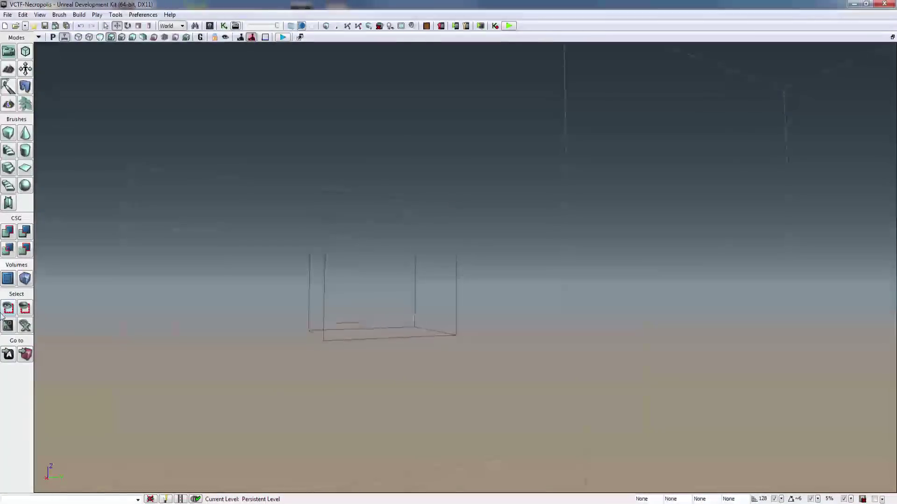
# View the special brush options and the list of volume types, and close both
pyautogui.click(8, 281)
pyautogui.click(477, 313)
pyautogui.click(476, 313)
pyautogui.click(539, 316)
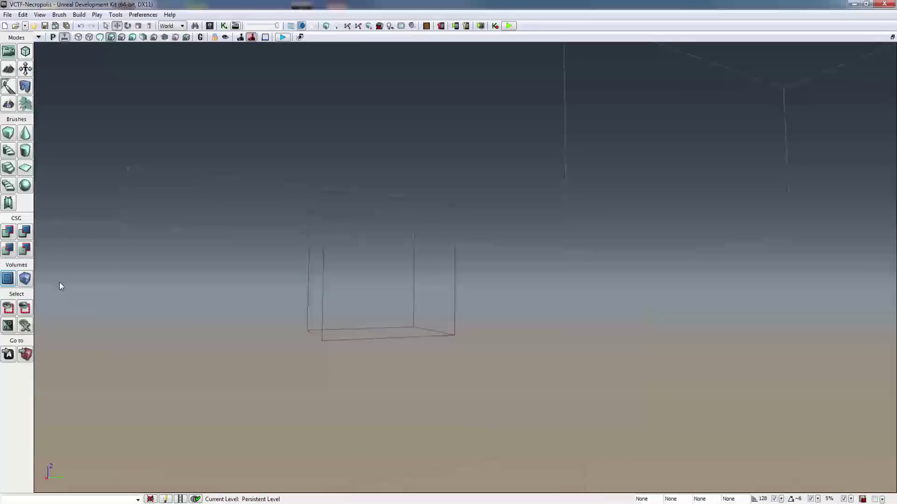
pyautogui.click(22, 280)
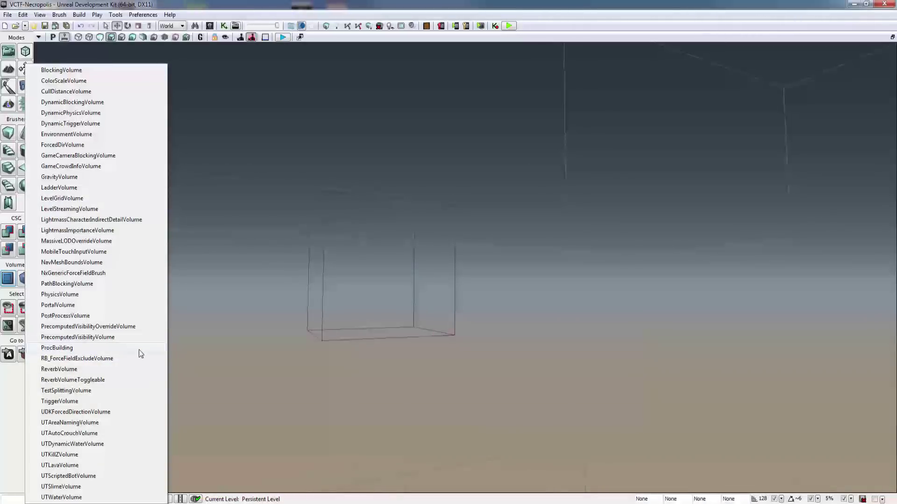
pyautogui.click(18, 296)
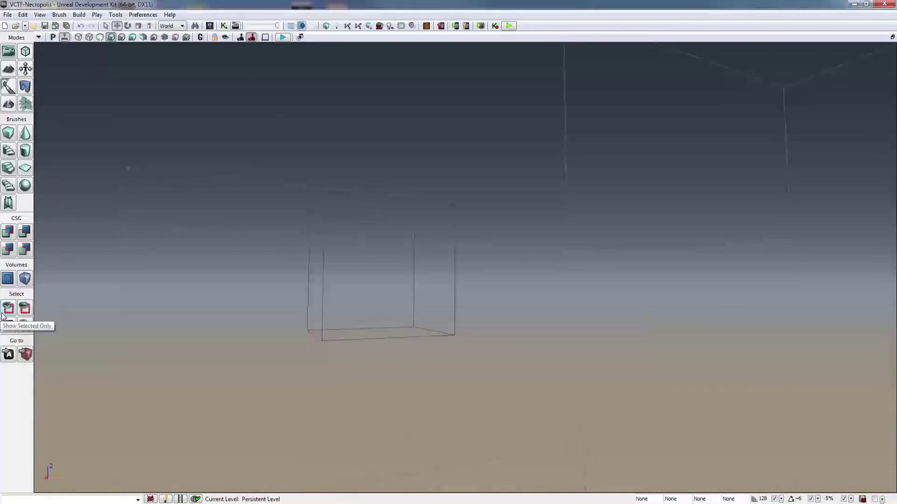
# Select the large patterned dome in the level and isolate it by showing only the selection
pyautogui.moveTo(327, 225); pyautogui.dragTo(523, 322, button='right')
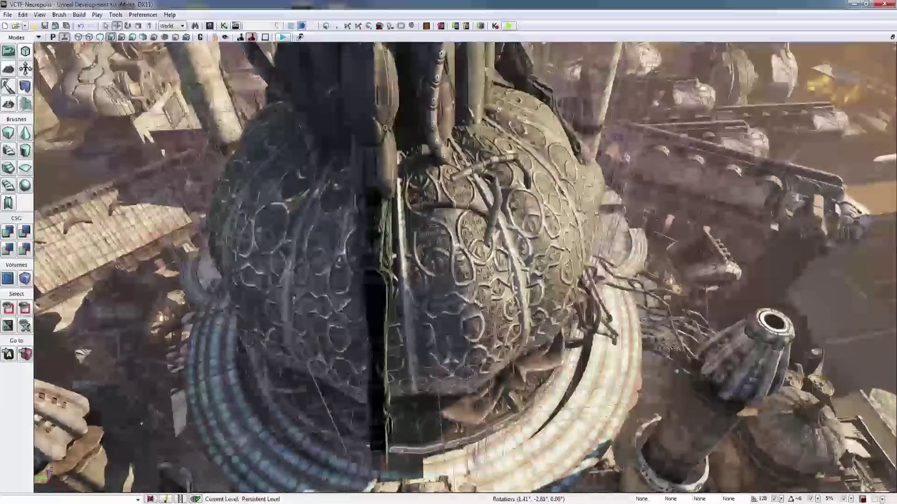
pyautogui.moveTo(448, 267); pyautogui.dragTo(233, 274, button='right')
pyautogui.click(448, 280)
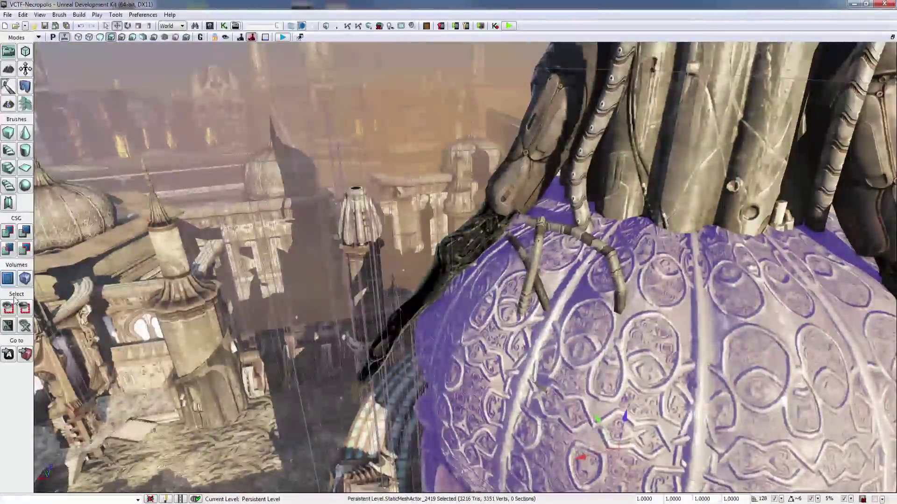
pyautogui.click(8, 312)
pyautogui.moveTo(449, 252); pyautogui.dragTo(560, 243, button='right')
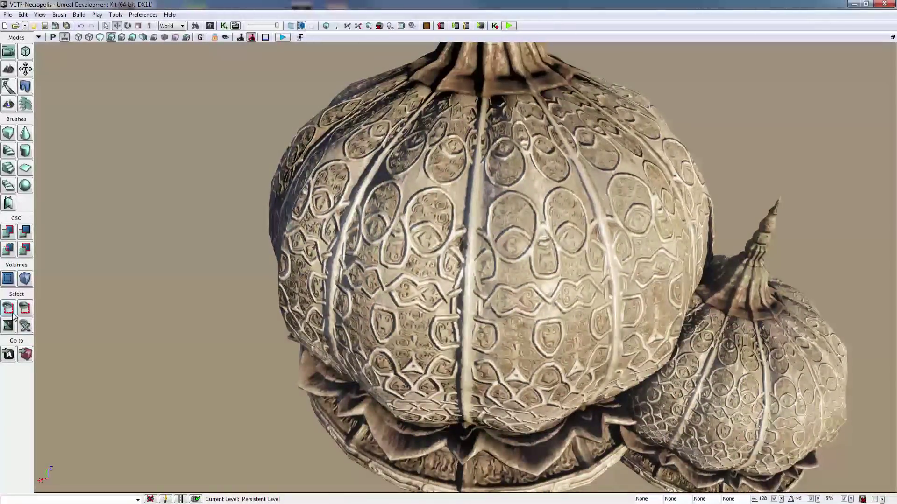
# Hide the remaining domes by showing only an empty selection, and unhide all objects again
pyautogui.click(11, 312)
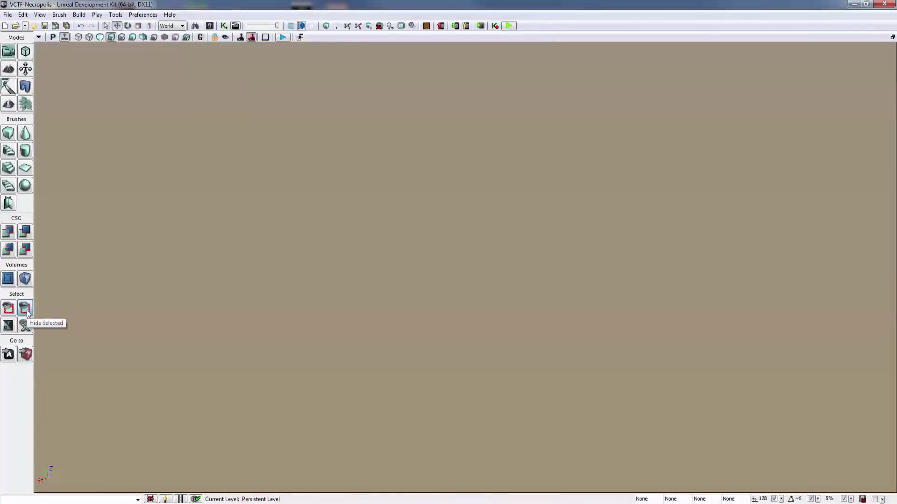
pyautogui.rightClick(125, 251)
pyautogui.moveTo(327, 196)
pyautogui.mouseDown(button='right')
pyautogui.moveTo(355, 196)
pyautogui.moveTo(374, 149)
pyautogui.moveTo(332, 192)
pyautogui.mouseUp(button='right')
pyautogui.moveTo(355, 226); pyautogui.dragTo(355, 266, button='right')
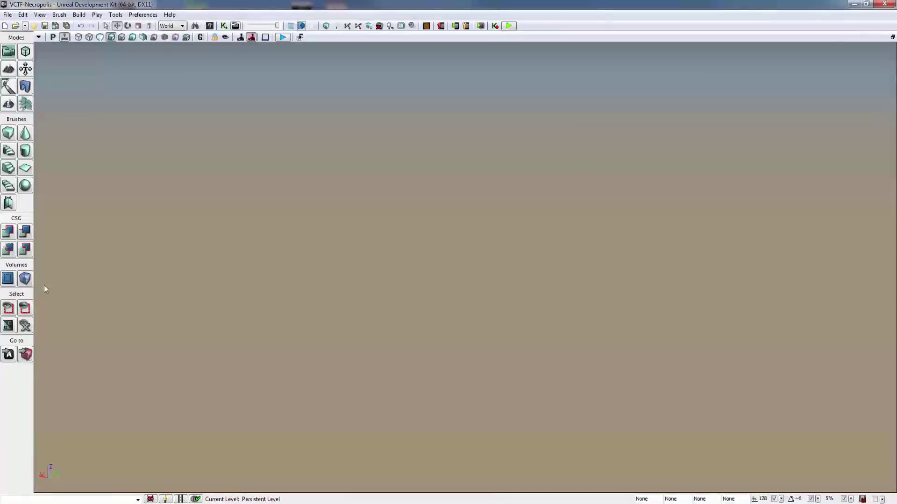
pyautogui.click(25, 326)
# Fly through the restored level and jump the view to the builder brush above the domes
pyautogui.moveTo(355, 224); pyautogui.dragTo(364, 278, button='right')
pyautogui.press('w')
pyautogui.press('w')
pyautogui.moveTo(588, 313); pyautogui.dragTo(340, 266, button='right')
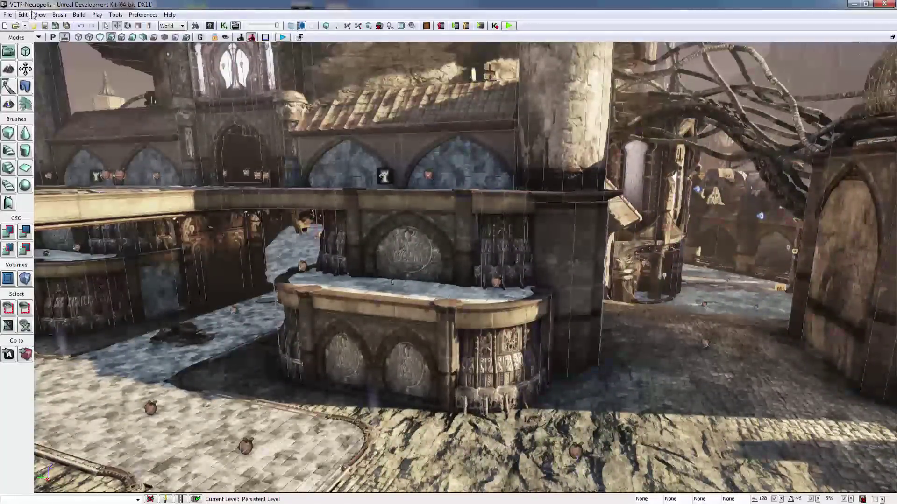
pyautogui.click(24, 357)
pyautogui.moveTo(327, 280); pyautogui.dragTo(128, 282, button='right')
pyautogui.moveTo(327, 280); pyautogui.dragTo(523, 290, button='right')
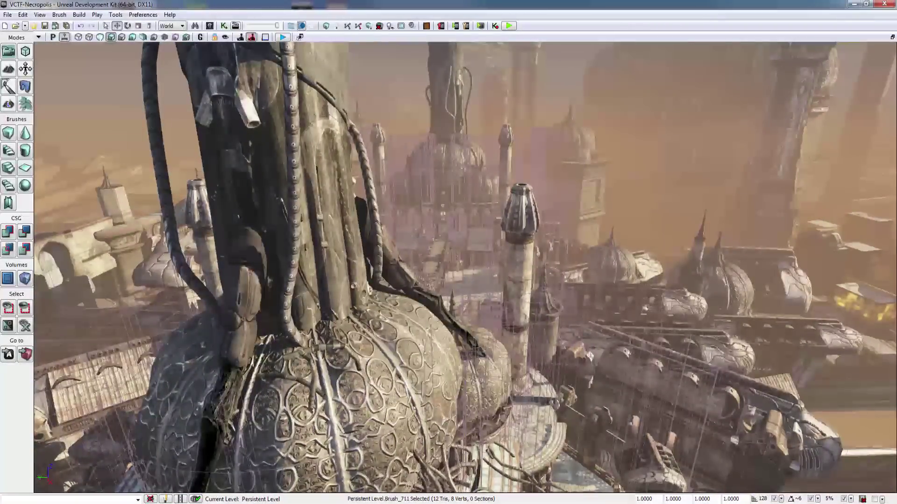
pyautogui.moveTo(327, 280); pyautogui.dragTo(327, 281, button='right')
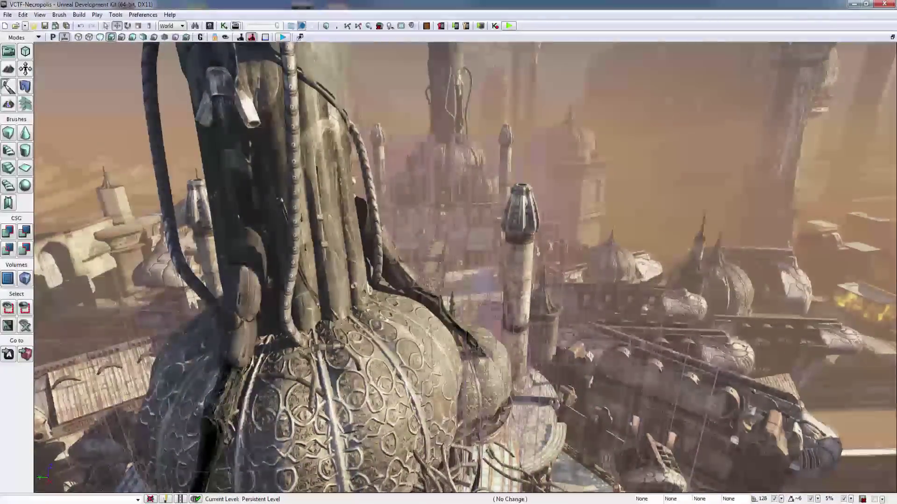
# Select the slender tower in the distance behind the large dome, jump the view to it, and clear the selection
pyautogui.click(506, 164)
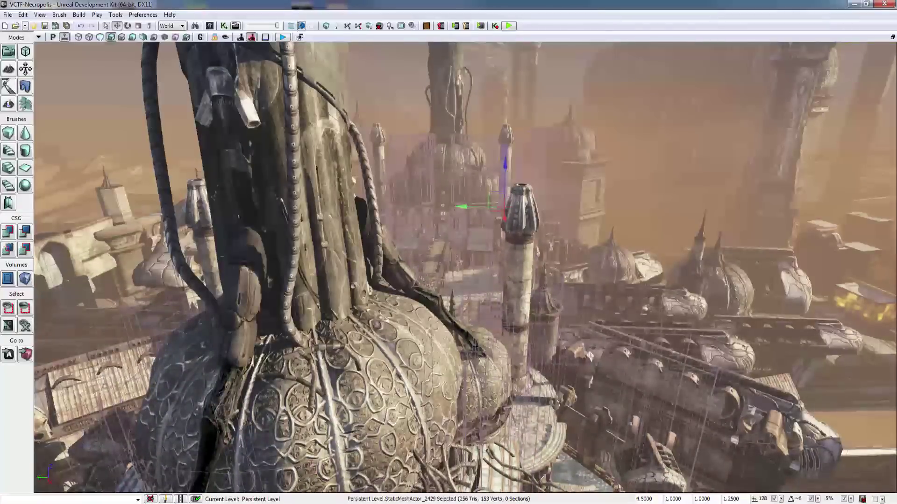
pyautogui.click(8, 354)
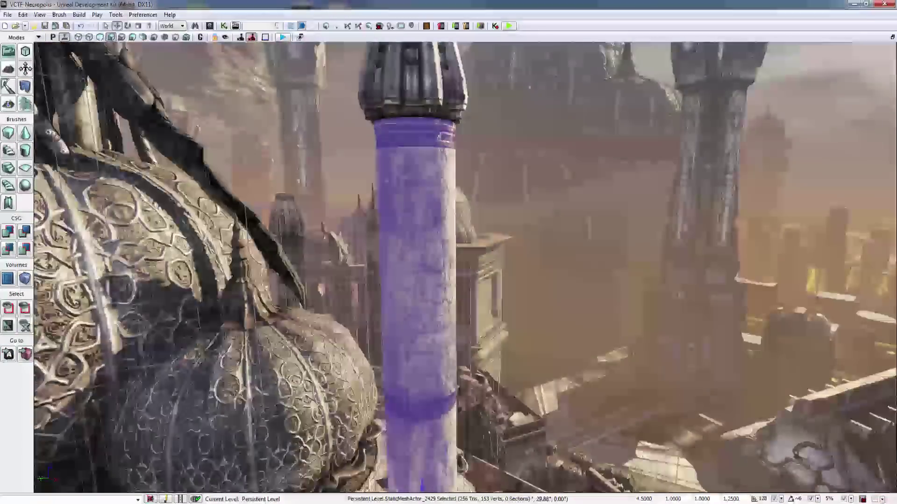
pyautogui.moveTo(448, 262); pyautogui.dragTo(404, 236, button='right')
pyautogui.press('Escape')
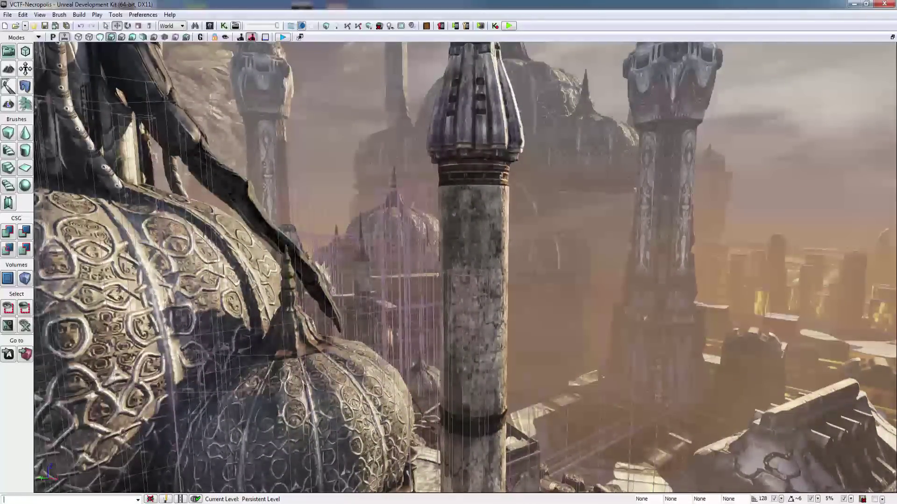
# Open the Content Browser, show the BlobShadow package under UDKGame, Content, Shared, and widen the package list
pyautogui.moveTo(449, 261); pyautogui.dragTo(421, 243, button='right')
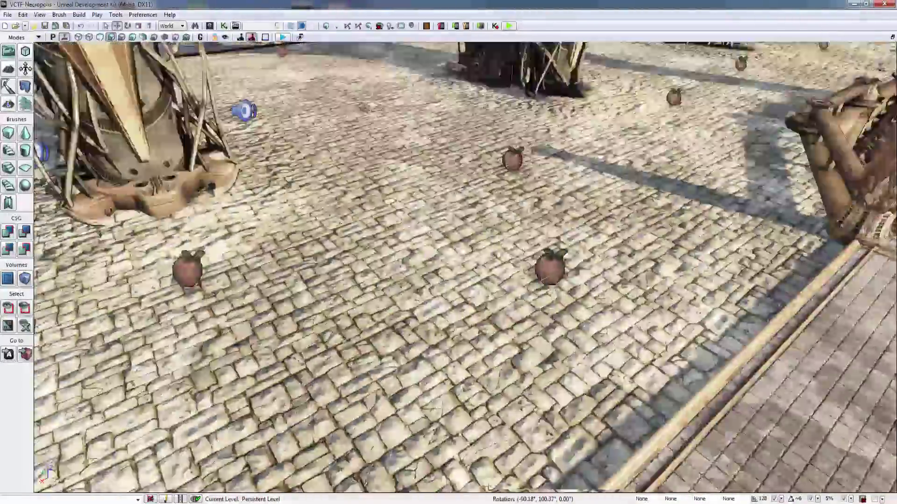
pyautogui.moveTo(465, 267); pyautogui.dragTo(514, 228, button='right')
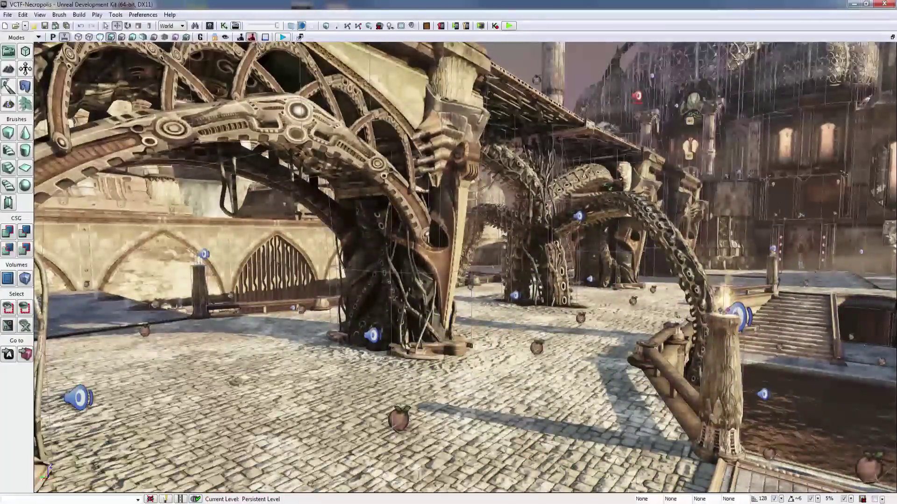
pyautogui.click(209, 26)
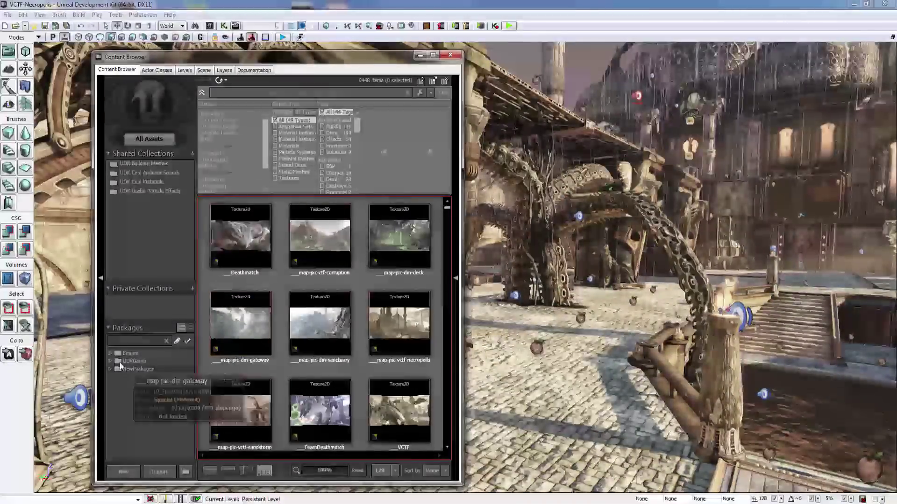
pyautogui.doubleClick(120, 362)
pyautogui.click(118, 368)
pyautogui.click(133, 392)
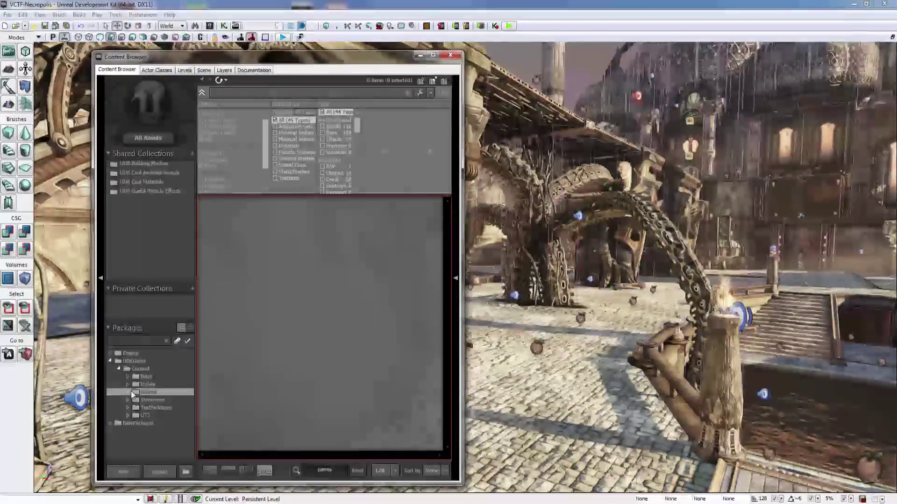
pyautogui.click(128, 392)
pyautogui.click(166, 409)
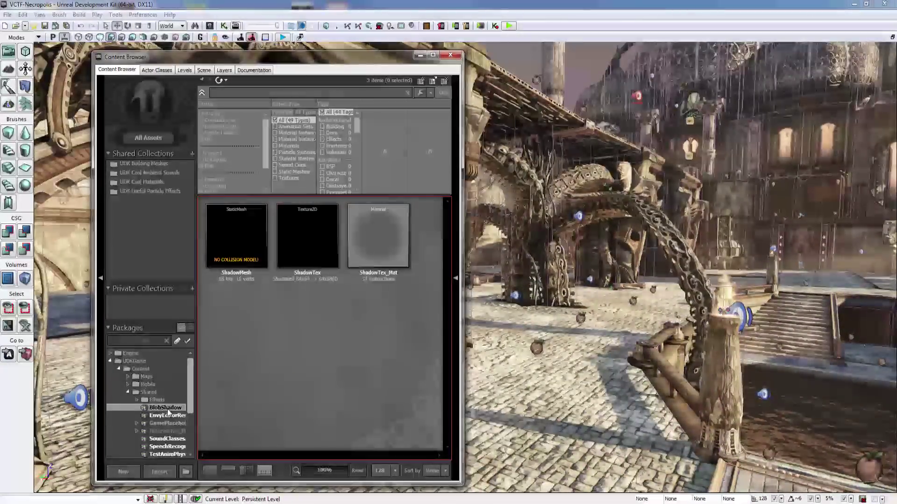
pyautogui.moveTo(197, 409); pyautogui.dragTo(229, 409)
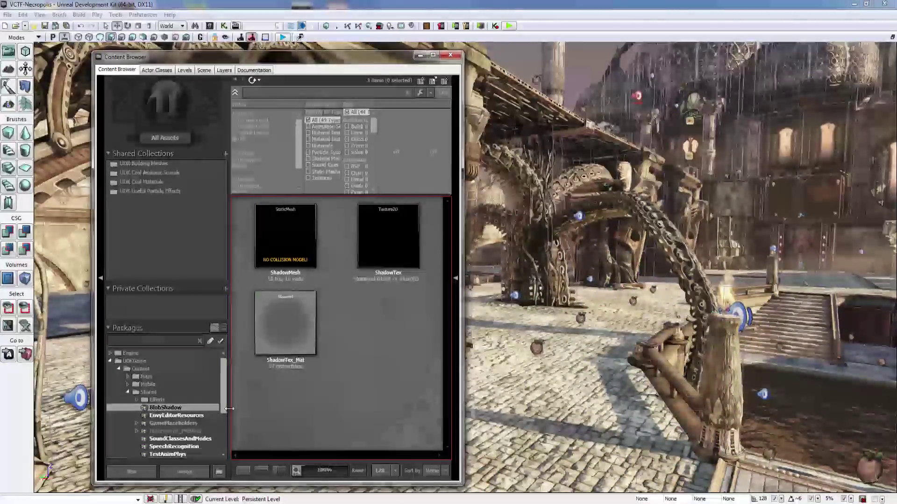
# Select the ShadowTex_Mat material, view the actions available for it, and dismiss them
pyautogui.moveTo(310, 313)
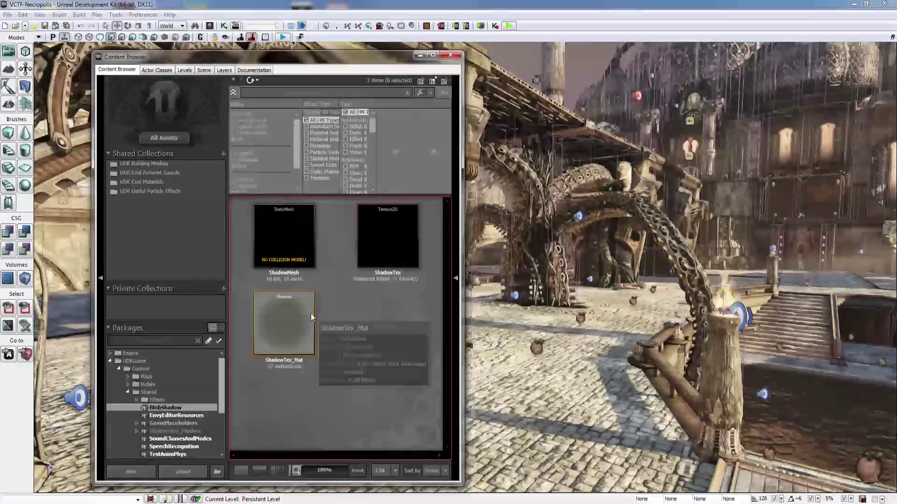
pyautogui.click(288, 325)
pyautogui.rightClick(289, 327)
pyautogui.press('Escape')
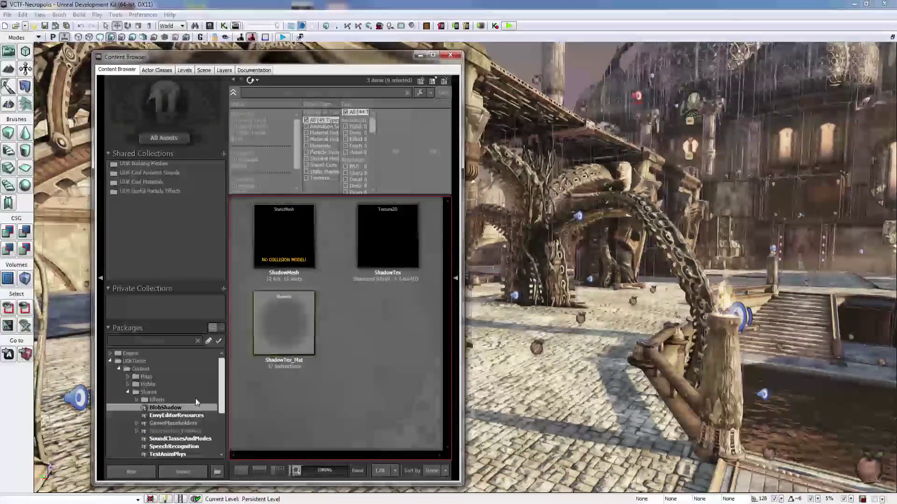
# Create a new Texture2D named gfresgtd in the BlobShadow package and close its texture properties
pyautogui.rightClick(352, 366)
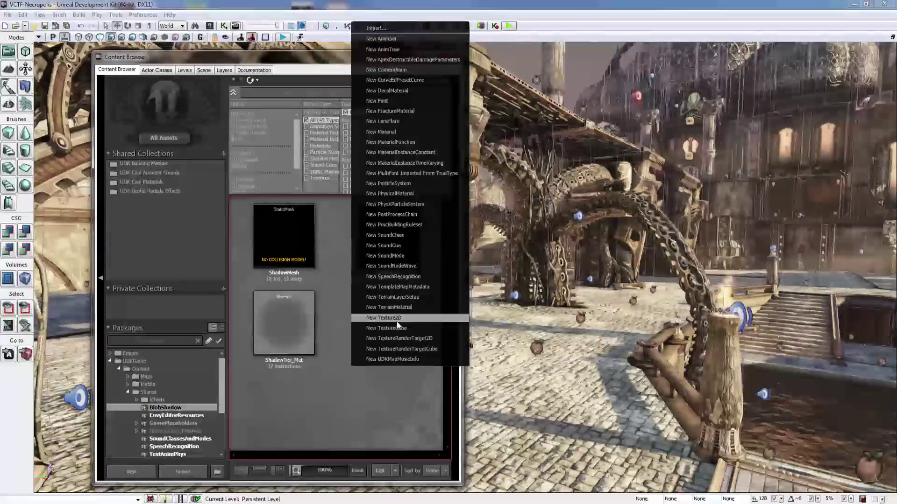
pyautogui.click(397, 322)
pyautogui.write('gfrsgtd')
pyautogui.click(565, 225)
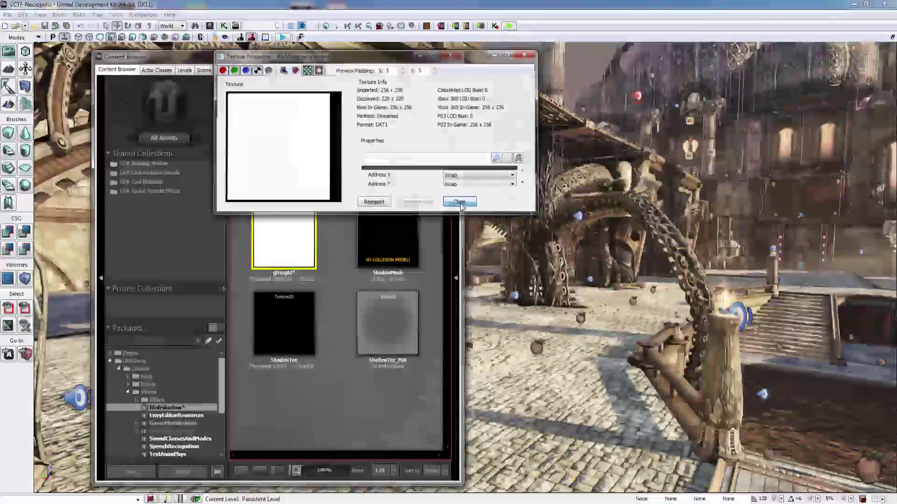
pyautogui.click(460, 204)
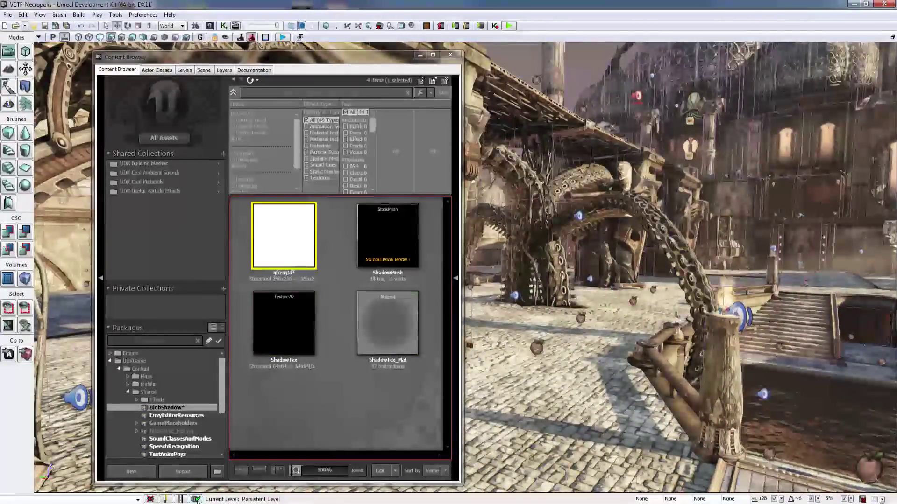
# Load the BlobShadow package's contents again to view its modified assets, and close the Content Browser
pyautogui.click(176, 417)
pyautogui.click(176, 409)
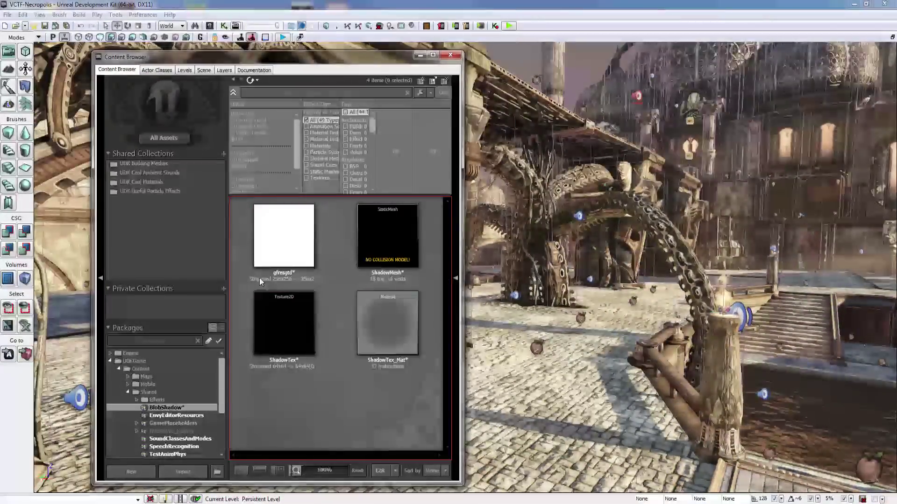
pyautogui.click(450, 56)
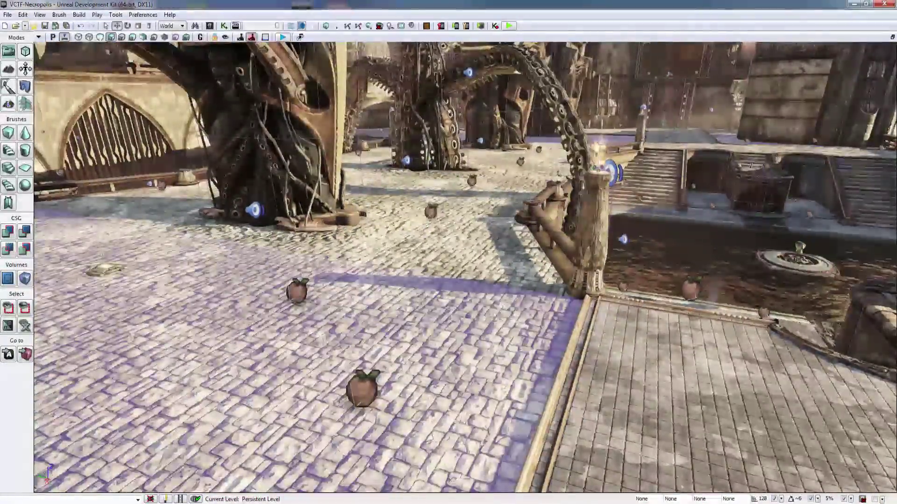
# Clear the floor selection, select the wooden post beside the pool, and set its Z scale to 3
pyautogui.moveTo(465, 267); pyautogui.dragTo(486, 252, button='right')
pyautogui.press('Escape')
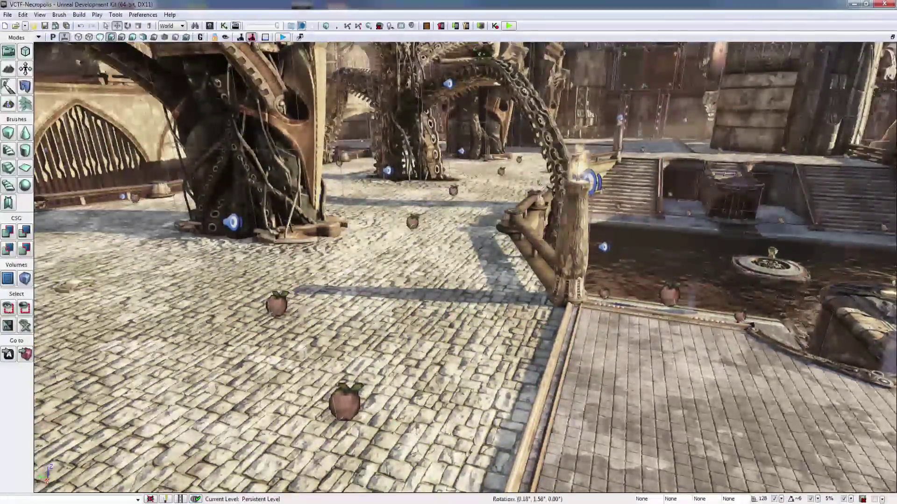
pyautogui.moveTo(340, 276); pyautogui.dragTo(320, 318, button='right')
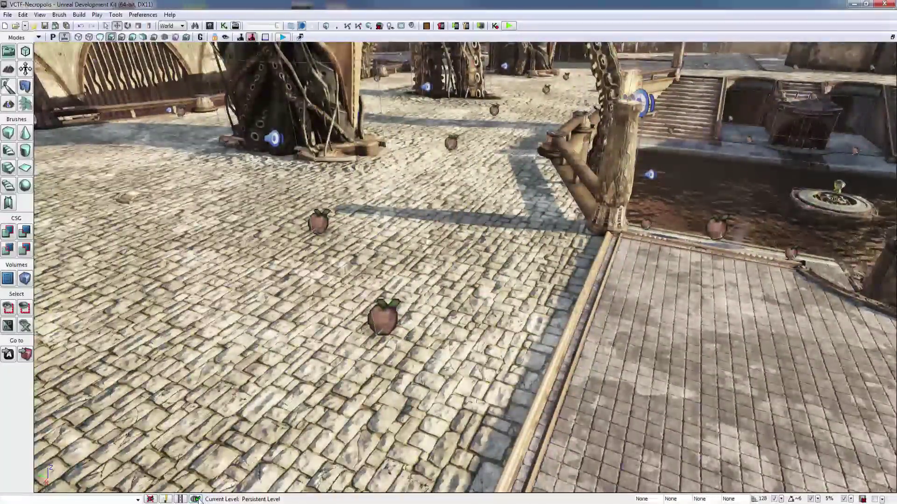
pyautogui.moveTo(275, 246); pyautogui.dragTo(285, 216, button='right')
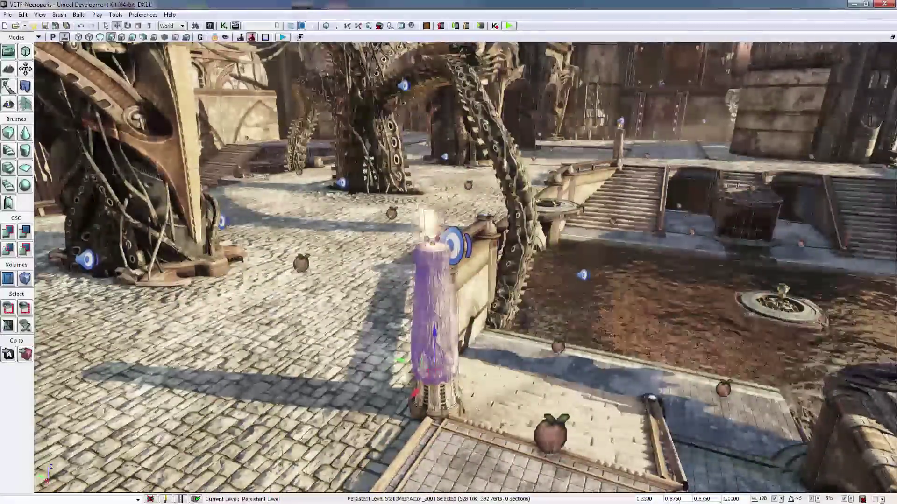
pyautogui.doubleClick(645, 499)
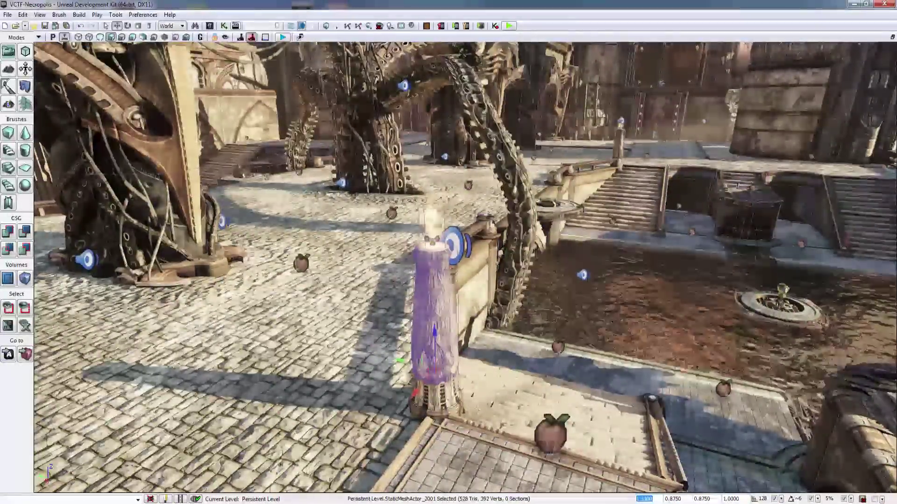
pyautogui.press('Return')
pyautogui.moveTo(467, 280); pyautogui.dragTo(464, 207, button='right')
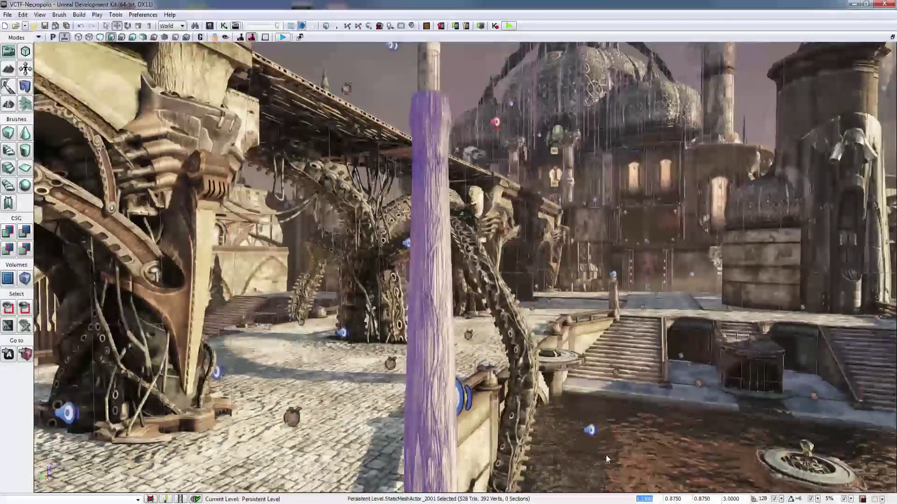
pyautogui.moveTo(615, 491); pyautogui.dragTo(570, 490, button='right')
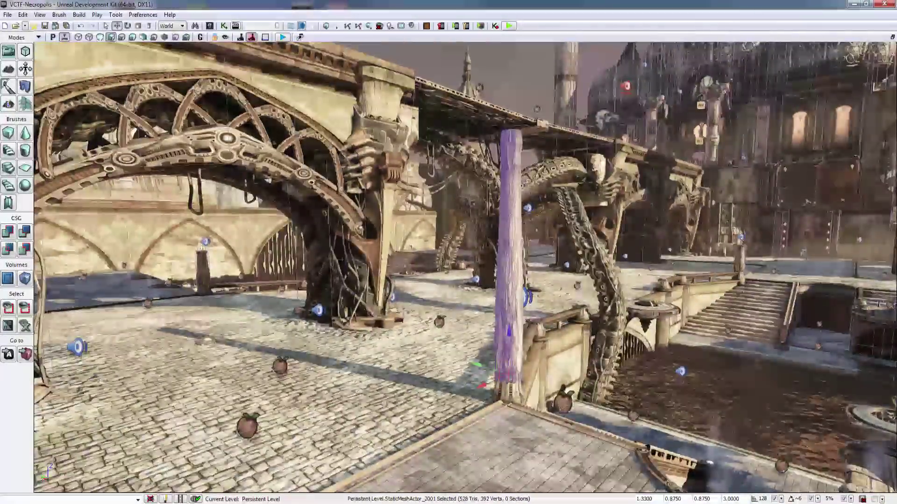
# Set the wooden post's overall draw scale to 3 and look over its full height
pyautogui.click(644, 498)
pyautogui.moveTo(467, 281); pyautogui.dragTo(467, 205, button='right')
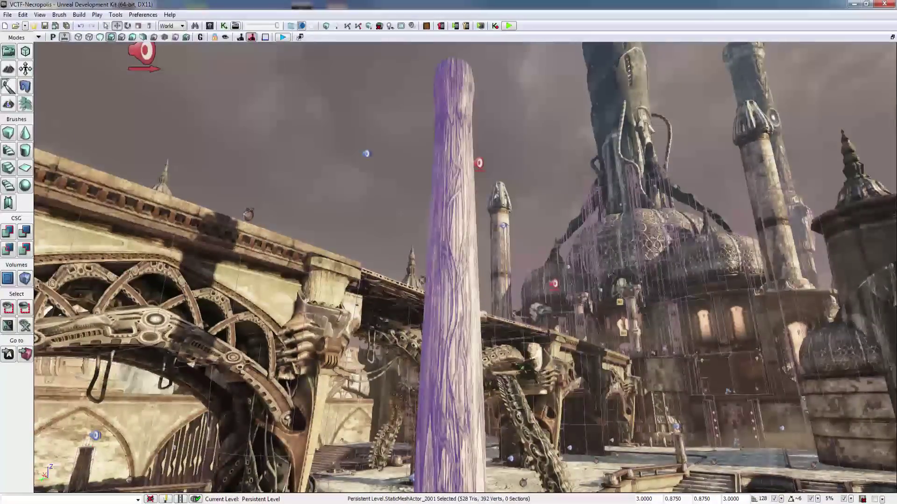
pyautogui.moveTo(467, 205); pyautogui.dragTo(458, 248, button='right')
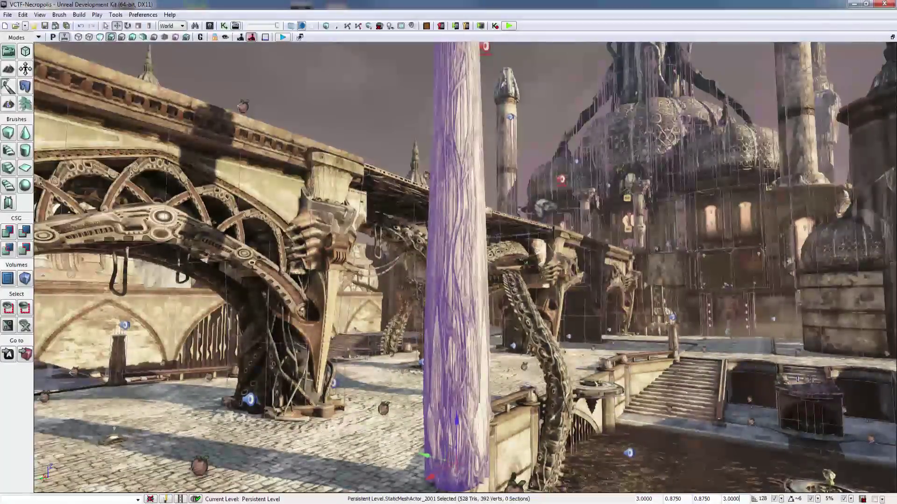
# Set the wooden post's Z scale to 1 and its overall draw scale to 1
pyautogui.click(730, 498)
pyautogui.write('1')
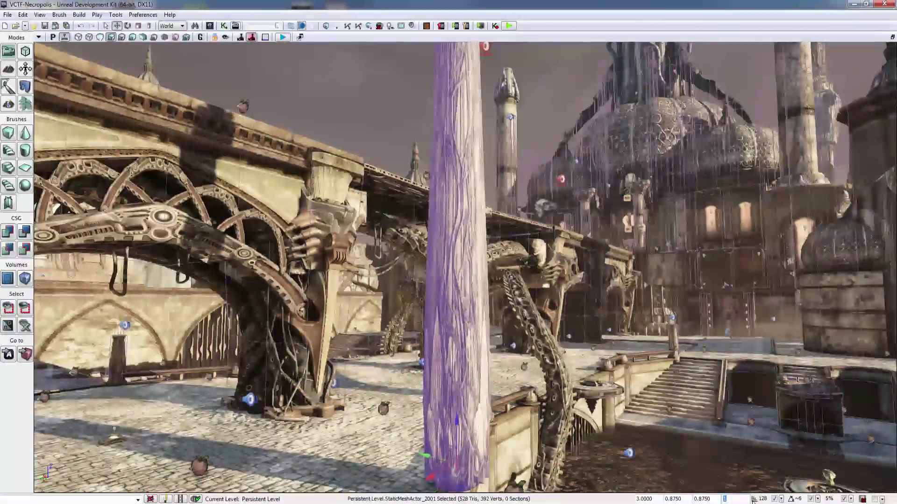
pyautogui.moveTo(457, 248); pyautogui.dragTo(453, 280, button='right')
pyautogui.moveTo(650, 499); pyautogui.dragTo(635, 499)
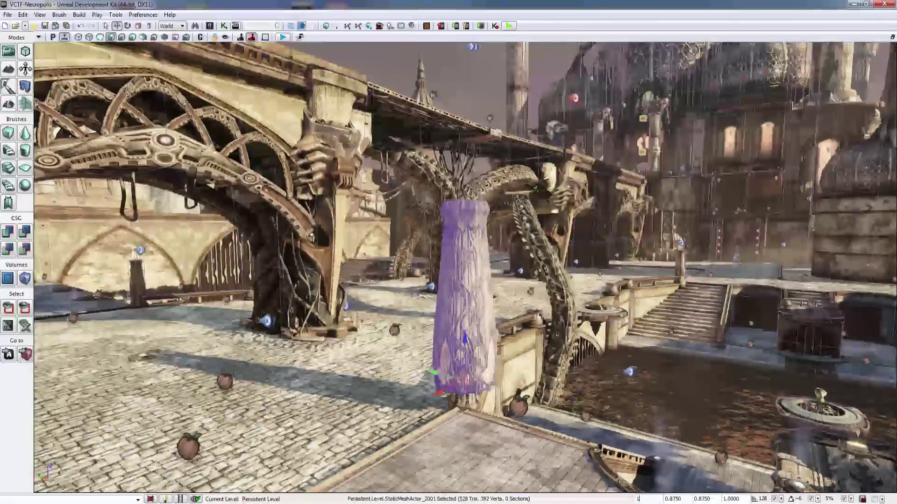
pyautogui.write('1')
pyautogui.press('Return')
# Set the drag grid snap to 16 and move the wooden post off its base onto the paved courtyard
pyautogui.press('Up')
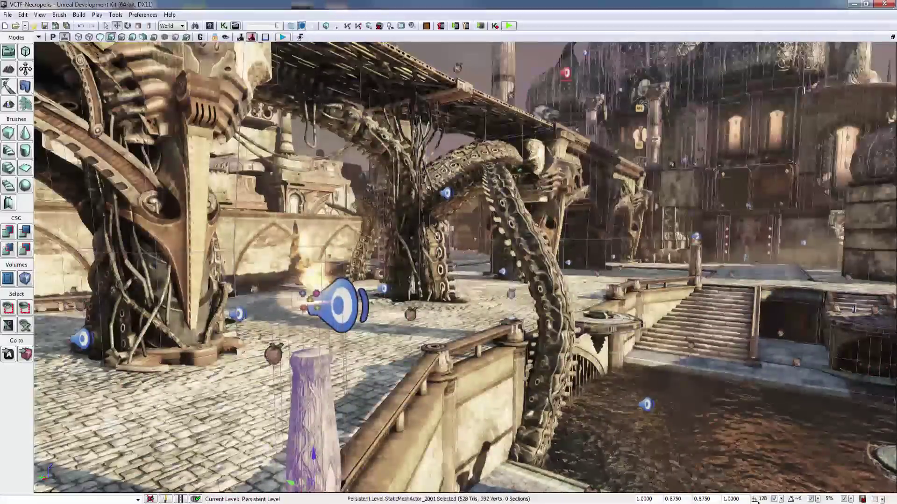
pyautogui.moveTo(465, 267); pyautogui.dragTo(381, 304, button='right')
pyautogui.click(781, 499)
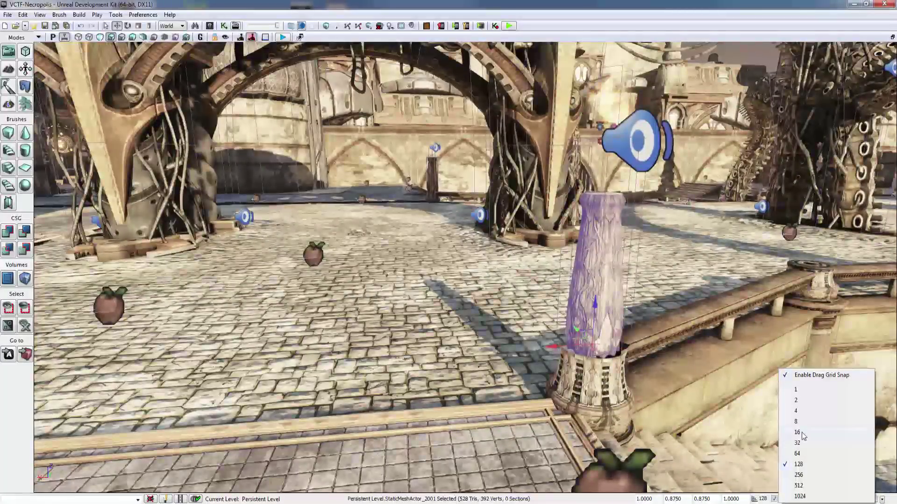
pyautogui.moveTo(594, 328); pyautogui.dragTo(399, 359)
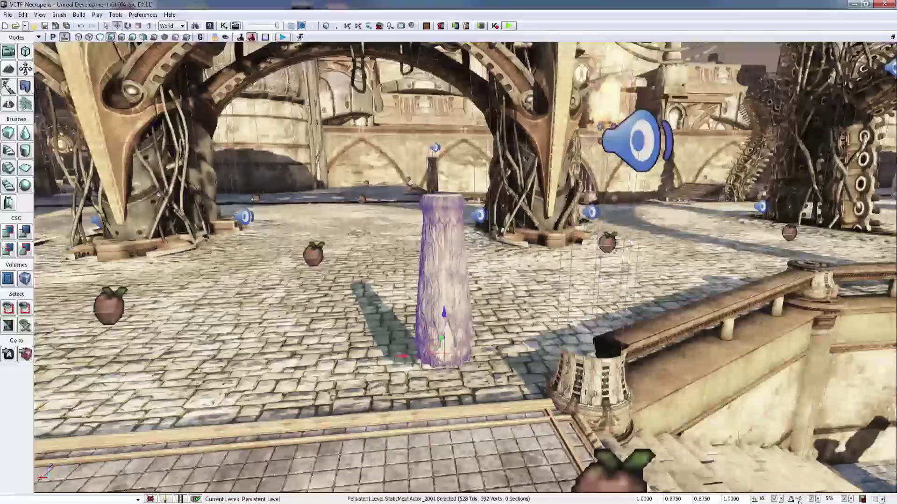
# Tilt the wooden post in snapped rotation increments, straighten it, and view the rotation grid snap options
pyautogui.click(817, 499)
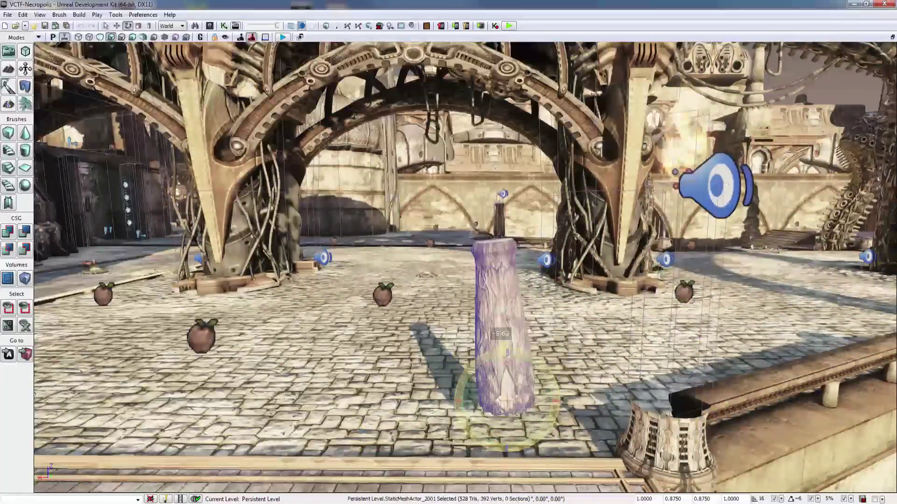
pyautogui.moveTo(502, 351)
pyautogui.mouseDown()
pyautogui.moveTo(476, 352)
pyautogui.moveTo(443, 394)
pyautogui.moveTo(494, 335)
pyautogui.mouseUp()
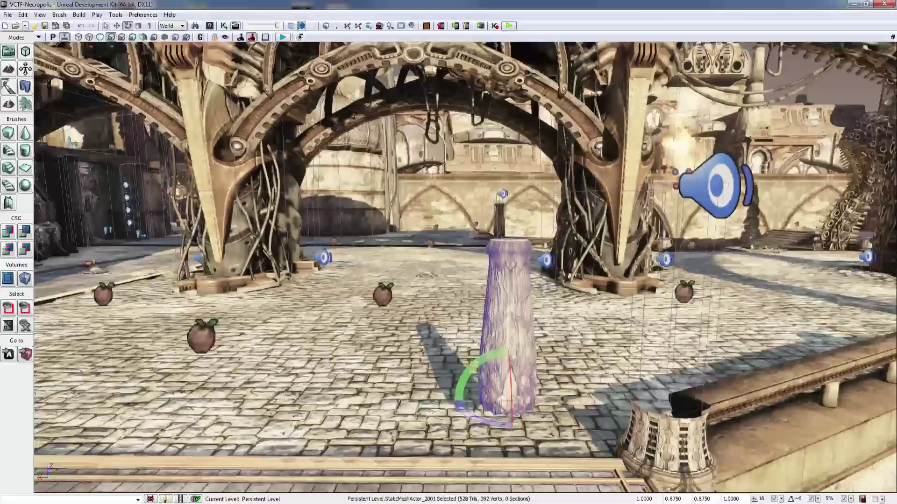
pyautogui.click(851, 500)
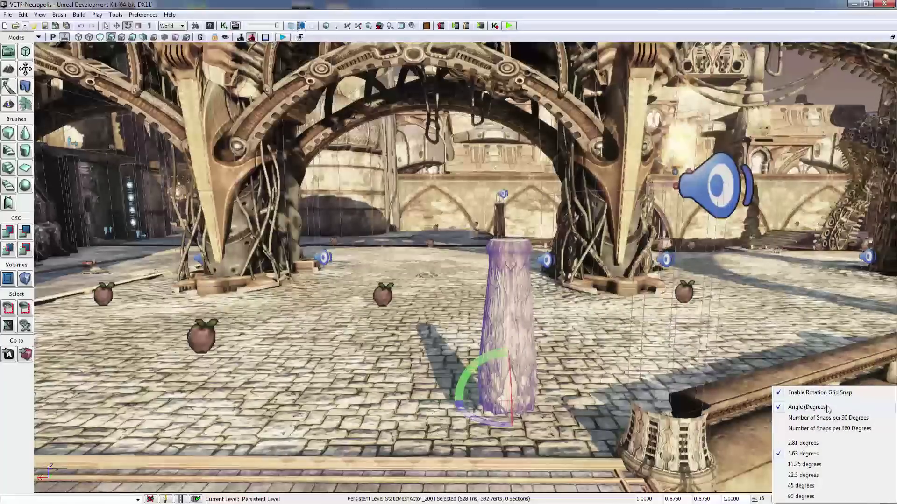
pyautogui.moveTo(696, 375); pyautogui.dragTo(737, 408, button='right')
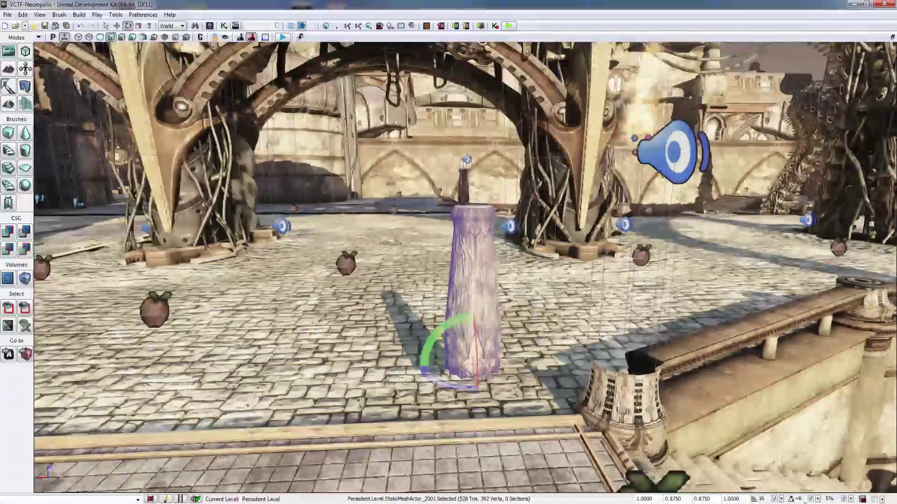
# Set the scale grid snap to 10 percent and enlarge the wooden post to about 1.64 in X and Y and 1.88 in Z
pyautogui.click(831, 500)
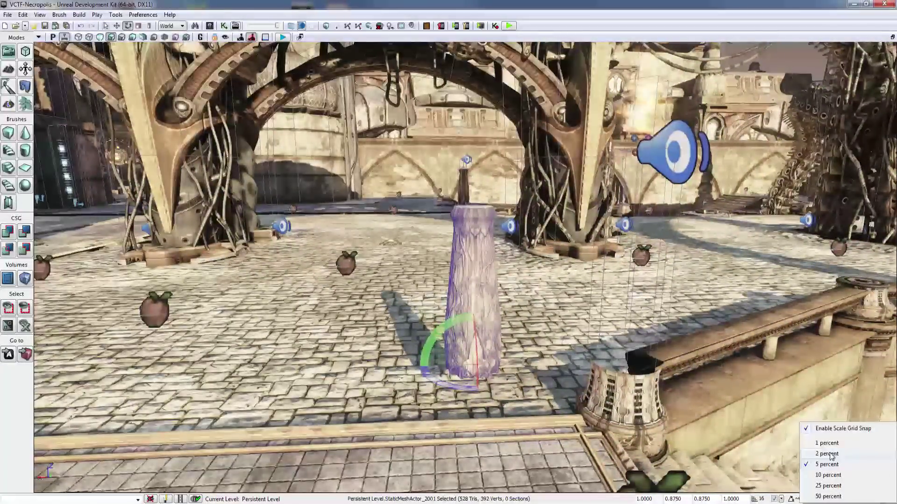
pyautogui.click(831, 475)
pyautogui.moveTo(673, 401); pyautogui.dragTo(700, 383, button='right')
pyautogui.press('space')
pyautogui.moveTo(397, 361); pyautogui.dragTo(397, 280)
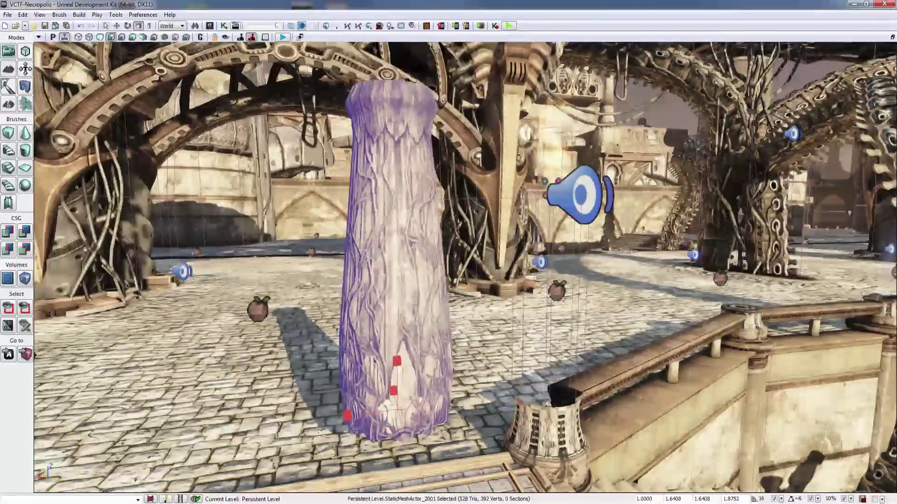
# Set the scale grid snap to 5 percent and scale the wooden post in snapped increments
pyautogui.click(851, 499)
pyautogui.click(827, 495)
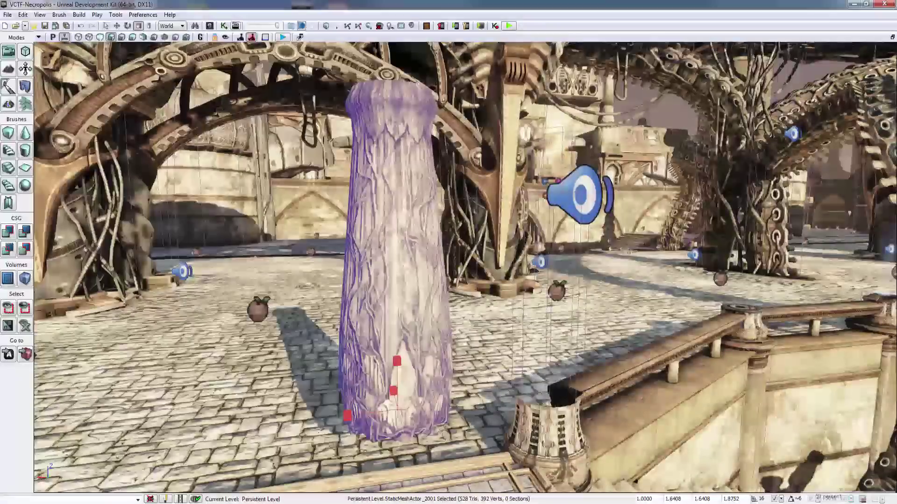
pyautogui.moveTo(397, 361); pyautogui.dragTo(397, 327)
pyautogui.moveTo(388, 405); pyautogui.dragTo(389, 391)
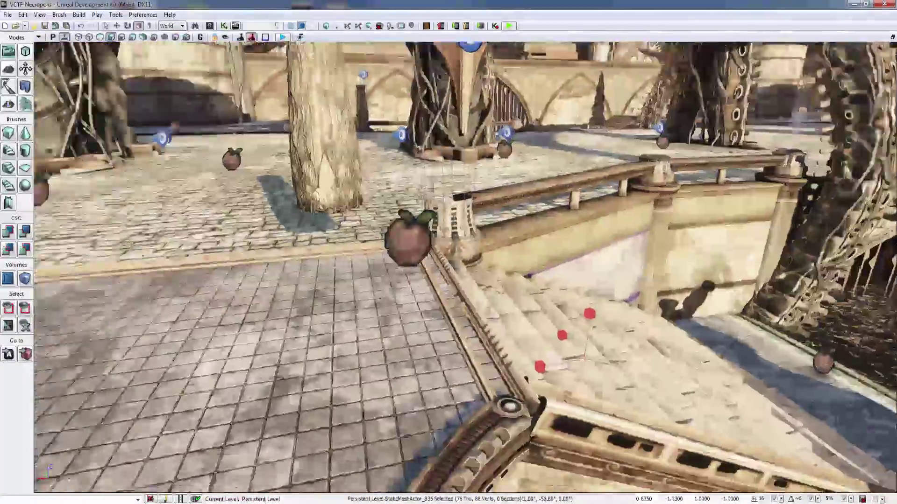
pyautogui.moveTo(465, 267); pyautogui.dragTo(453, 251, button='right')
pyautogui.press('w')
pyautogui.click(8, 14)
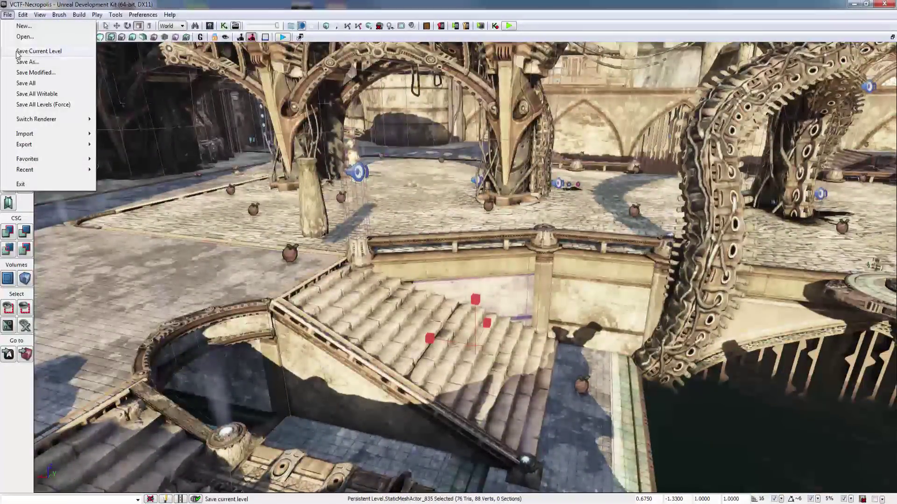
pyautogui.moveTo(233, 187); pyautogui.dragTo(293, 159, button='right')
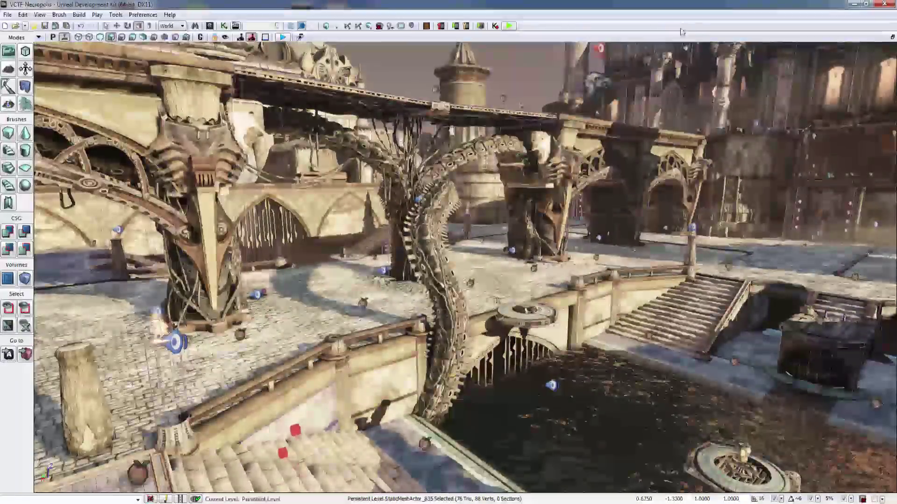
# Restore the four-viewport layout and maximize the perspective viewport again
pyautogui.click(892, 37)
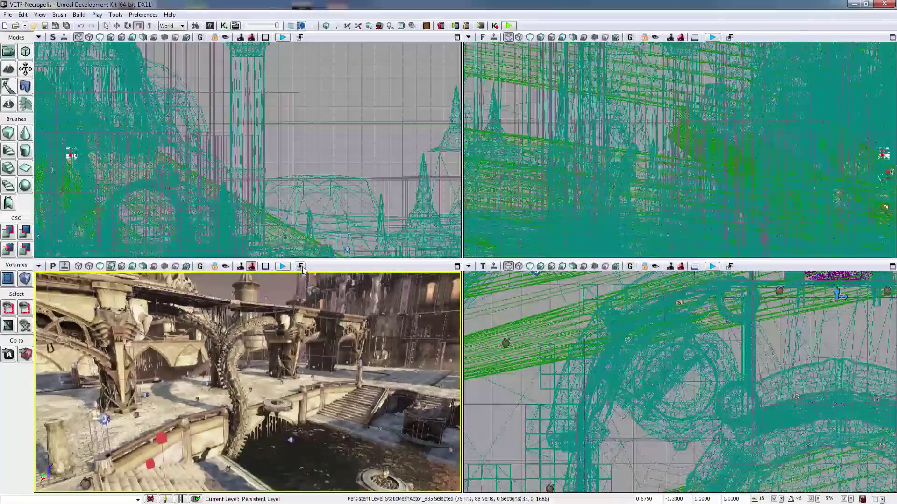
pyautogui.click(456, 266)
pyautogui.moveTo(456, 266); pyautogui.dragTo(479, 311, button='right')
# Open the Show Flags quick list, toggle BSP off and on again, and close the list
pyautogui.click(39, 38)
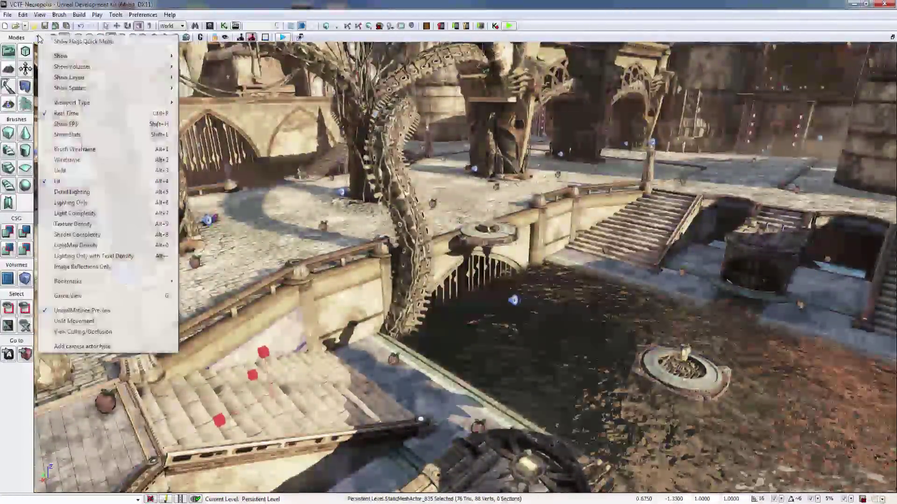
pyautogui.click(36, 37)
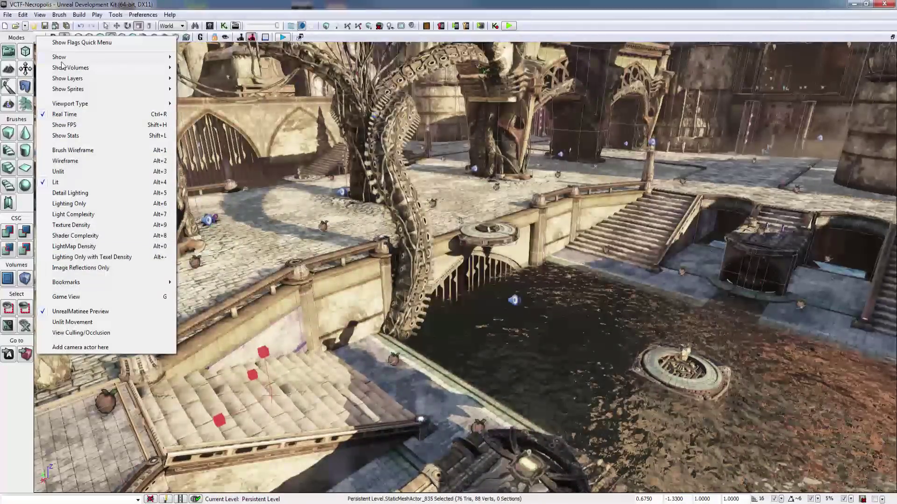
pyautogui.click(81, 43)
pyautogui.moveTo(407, 209); pyautogui.dragTo(481, 53)
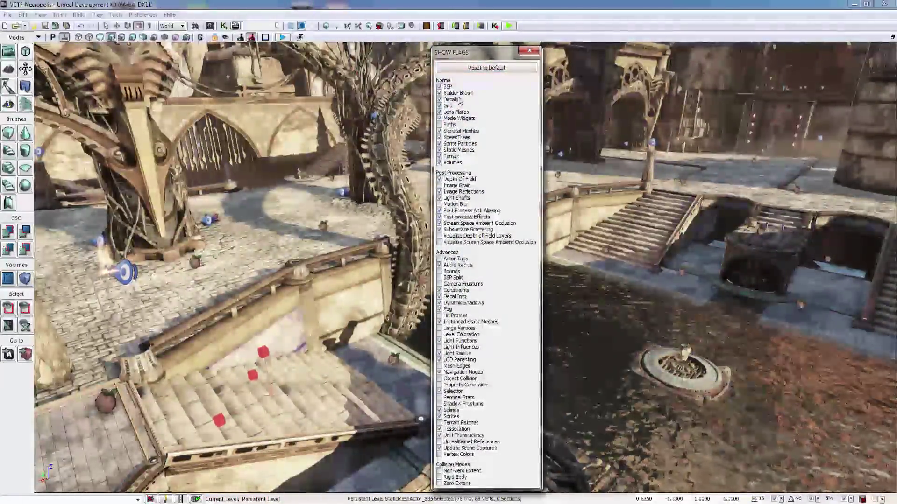
pyautogui.click(439, 87)
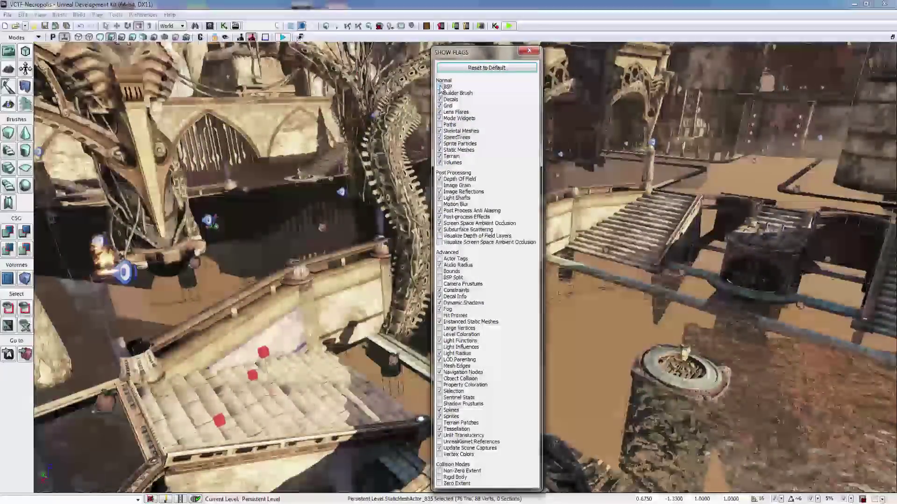
pyautogui.click(439, 87)
pyautogui.click(529, 51)
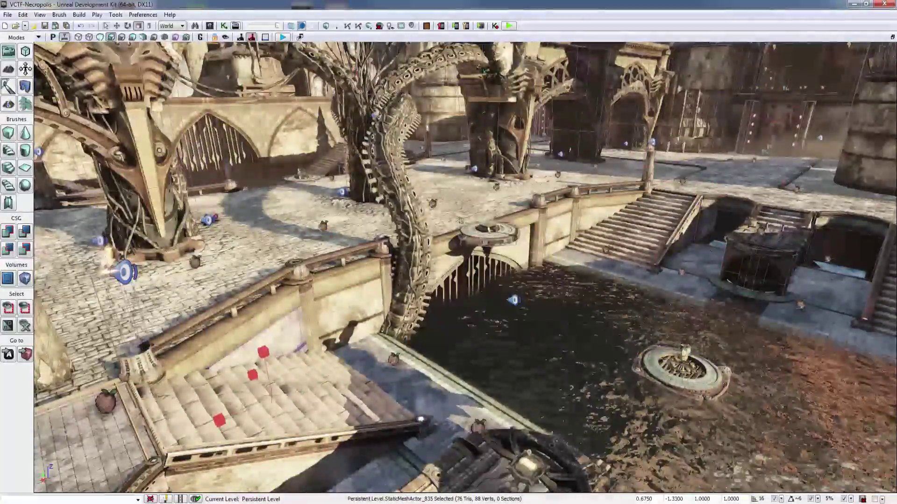
# Review the perspective viewport's show flags and post-processing options, and reset the show flags to default
pyautogui.click(45, 38)
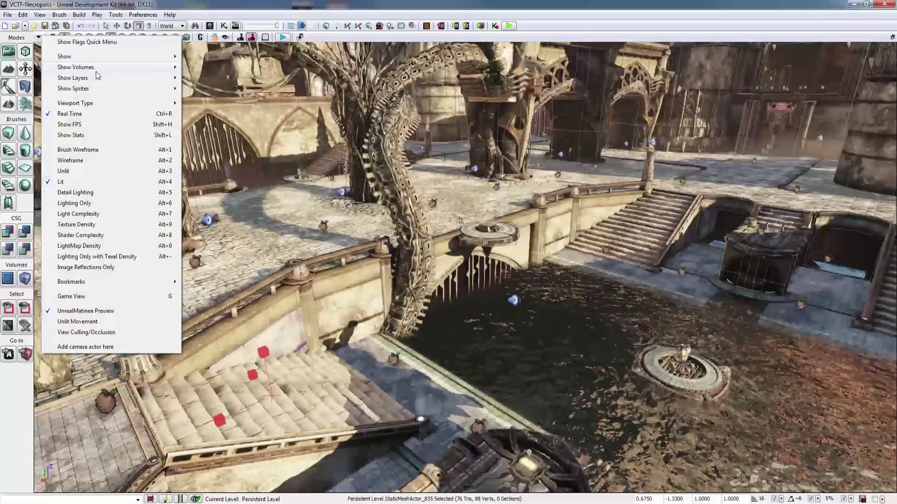
pyautogui.moveTo(108, 61)
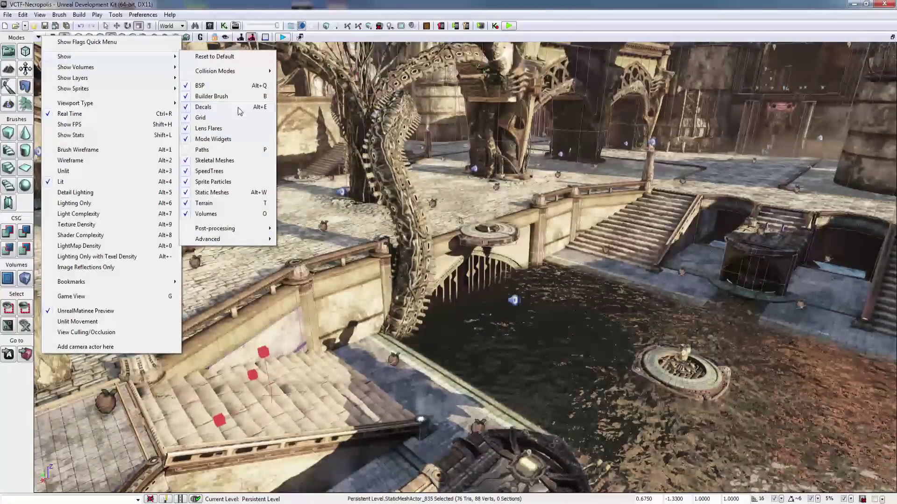
pyautogui.moveTo(239, 230)
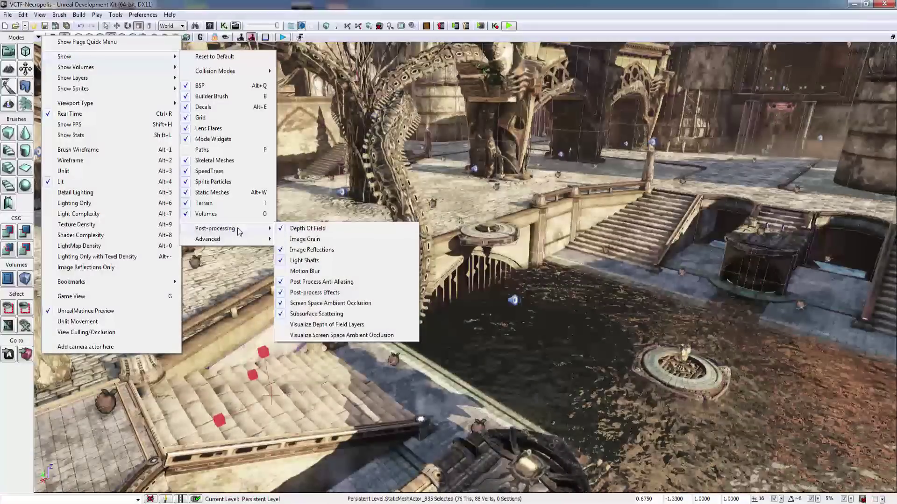
pyautogui.moveTo(222, 73)
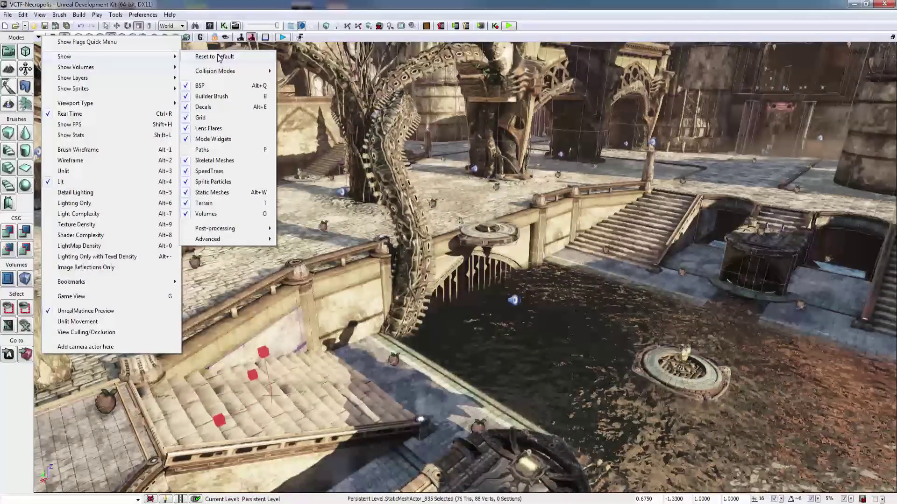
pyautogui.click(219, 56)
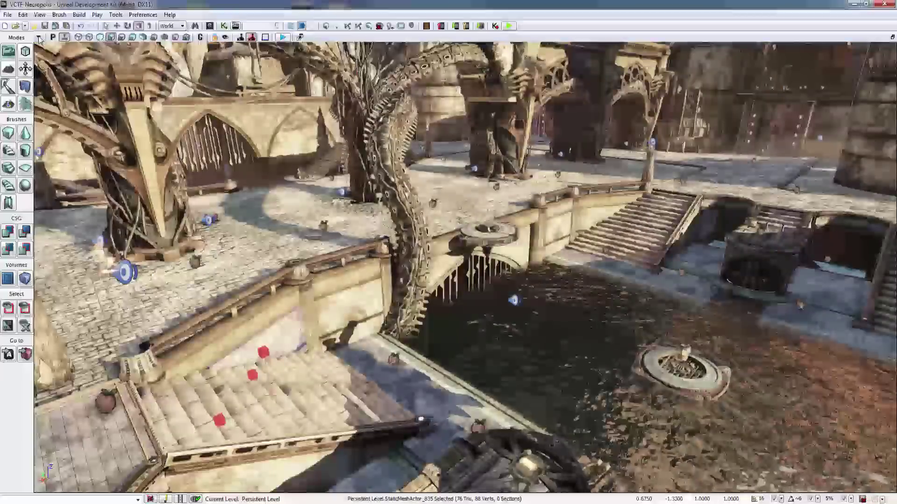
# Hide BSP and volumes in the perspective viewport and restore them by resetting the show flags to default
pyautogui.click(39, 38)
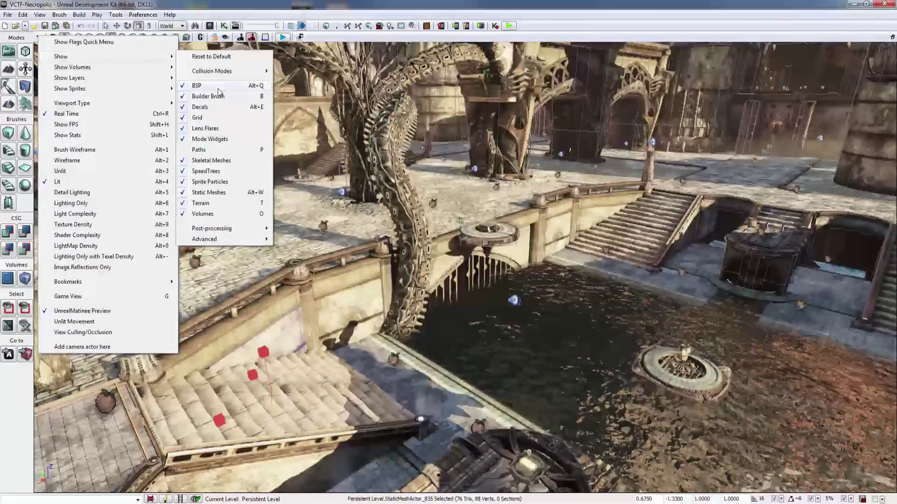
pyautogui.click(226, 88)
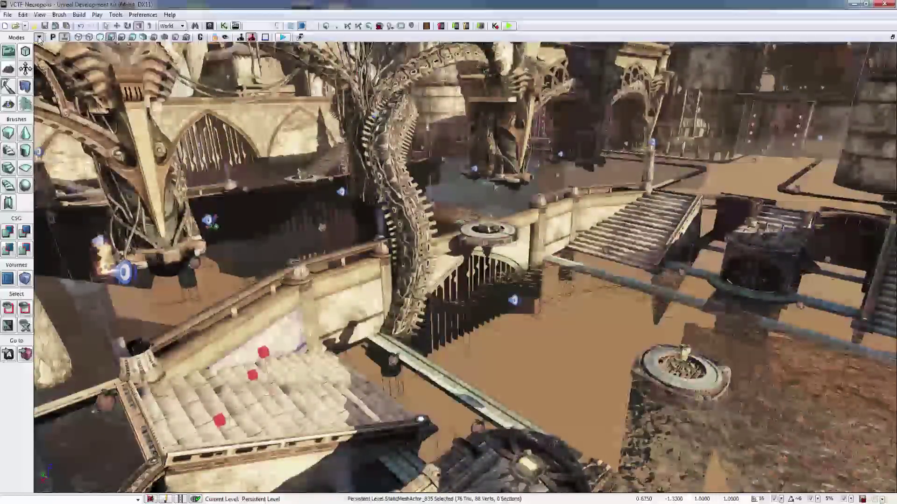
pyautogui.click(39, 37)
pyautogui.moveTo(81, 58)
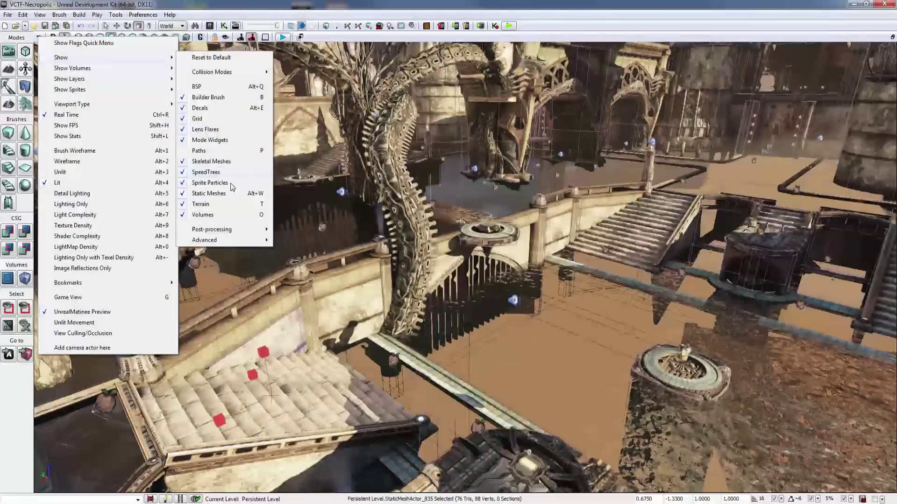
pyautogui.click(228, 215)
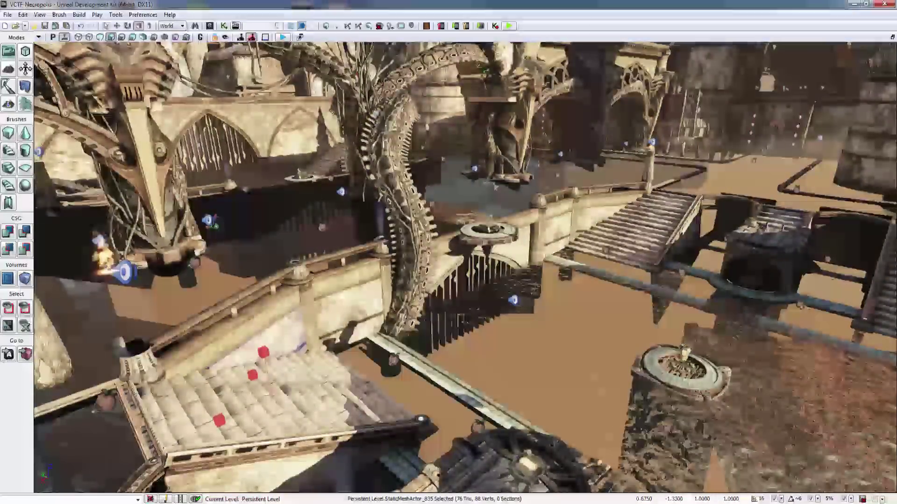
pyautogui.click(39, 37)
pyautogui.moveTo(119, 63)
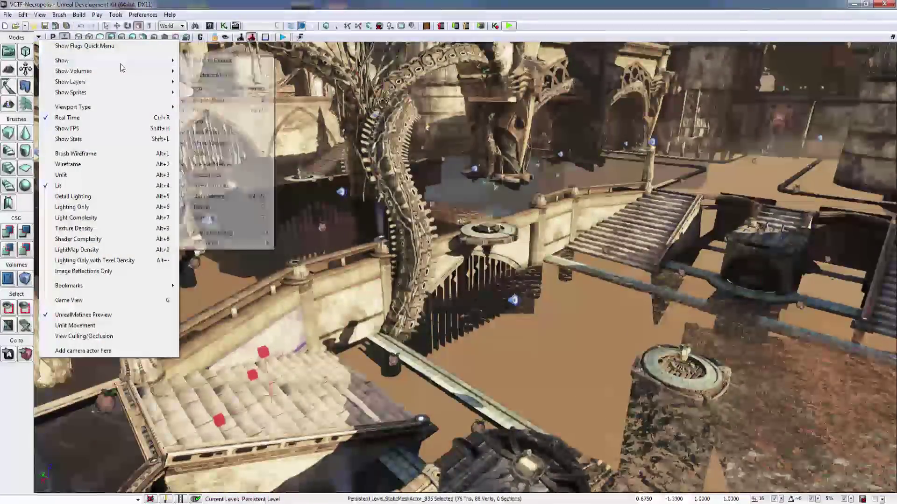
pyautogui.click(219, 62)
# Toggle the advanced Fog show flag off and on again while viewing the distant city skyline
pyautogui.click(37, 38)
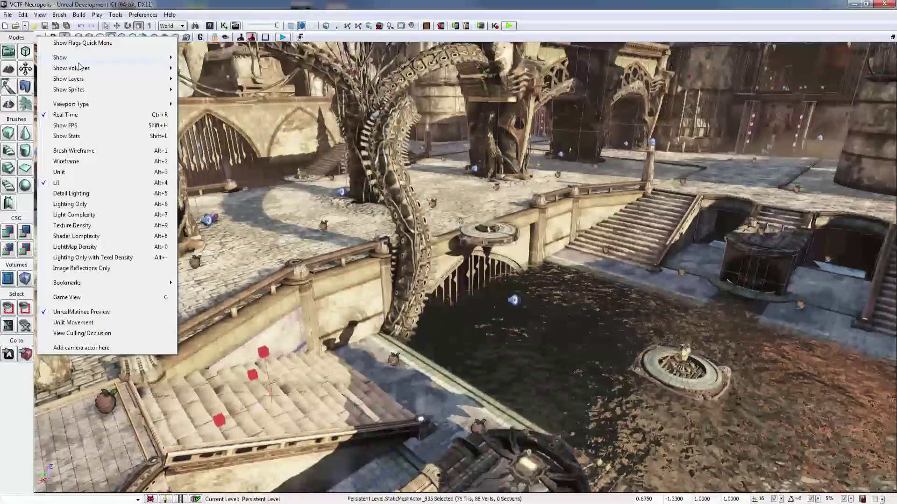
pyautogui.moveTo(126, 58)
pyautogui.moveTo(226, 76)
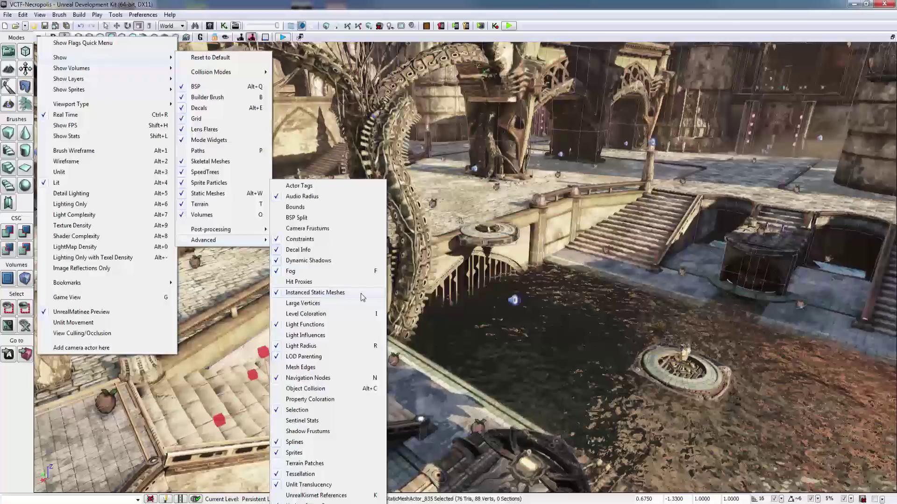
pyautogui.click(326, 274)
pyautogui.moveTo(326, 274); pyautogui.dragTo(626, 215, button='right')
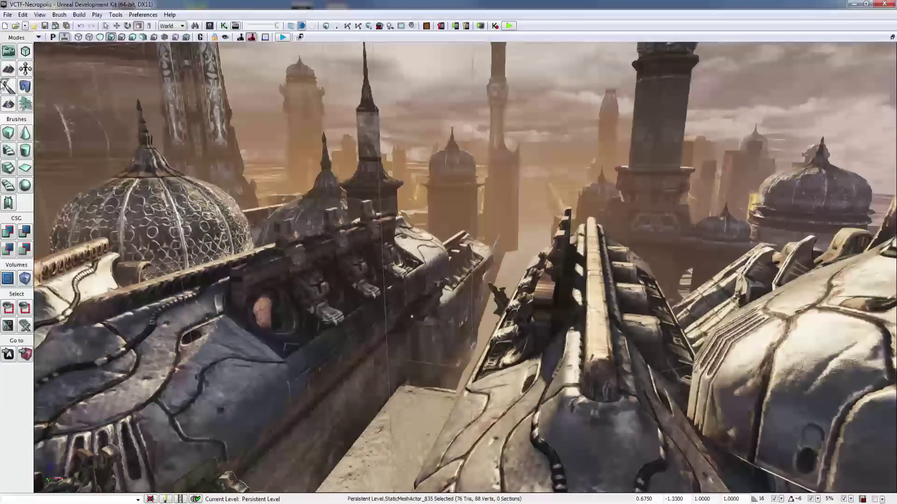
pyautogui.click(45, 37)
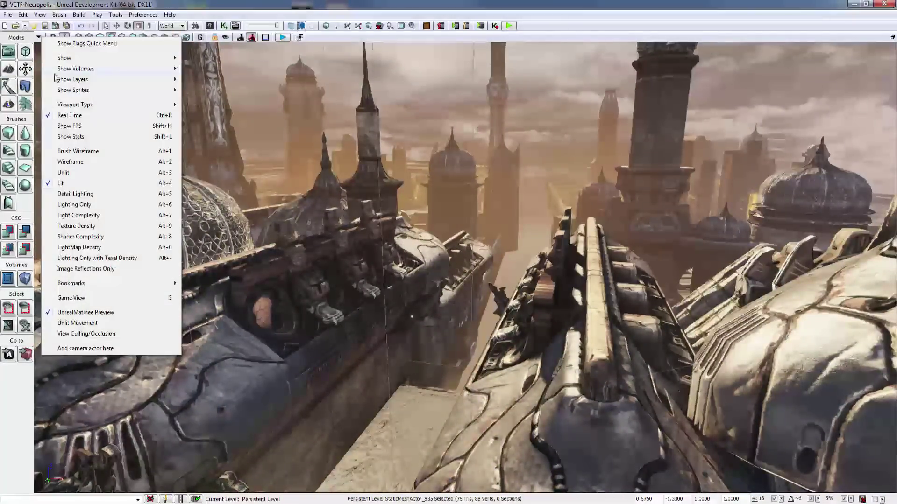
pyautogui.moveTo(89, 61)
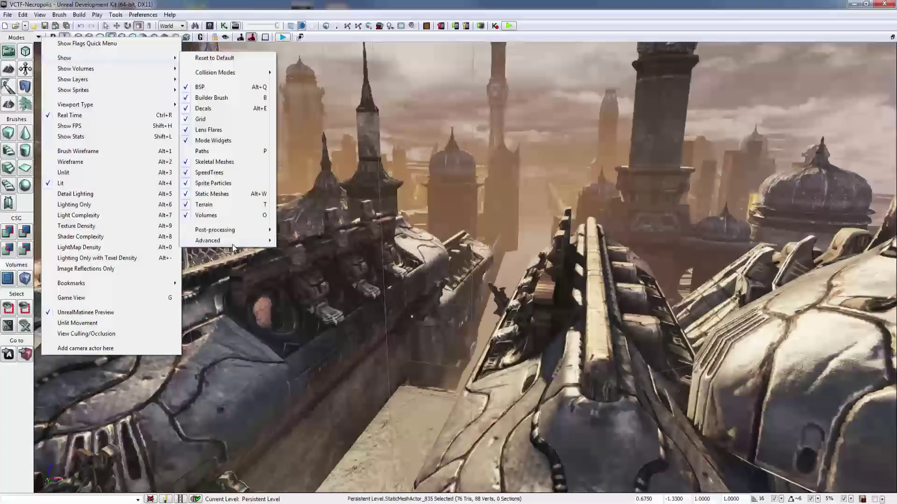
pyautogui.click(299, 262)
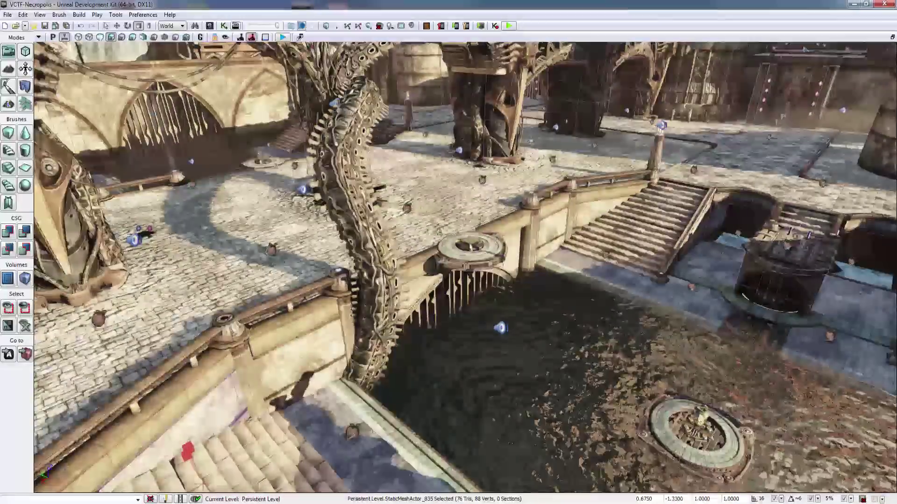
# Look through the show flags, volume and layer visibility options of the perspective viewport
pyautogui.click(38, 37)
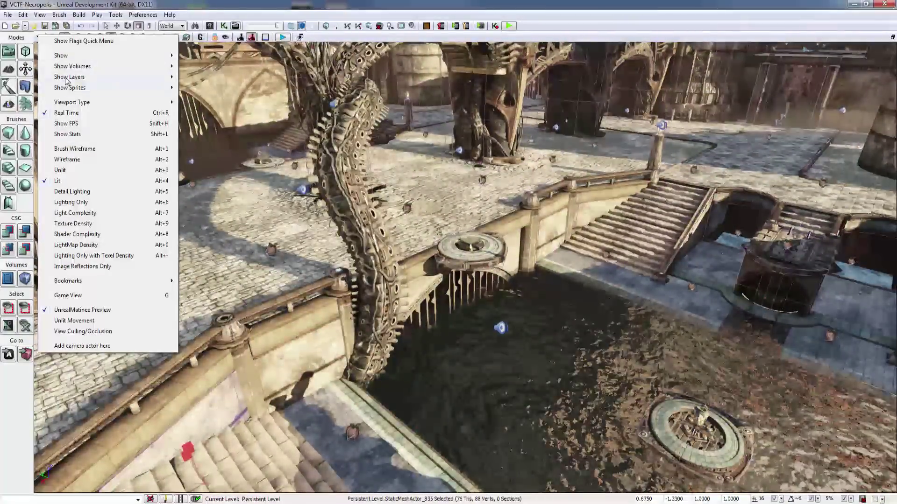
pyautogui.moveTo(89, 55)
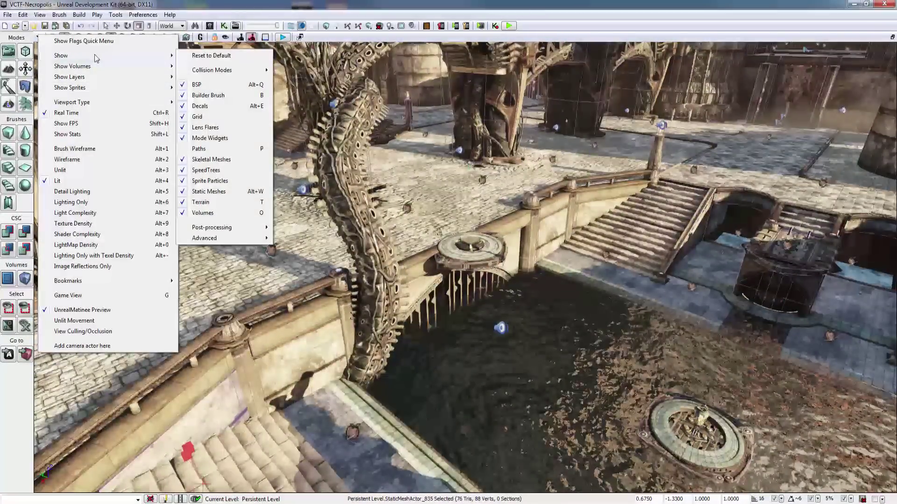
pyautogui.moveTo(97, 69)
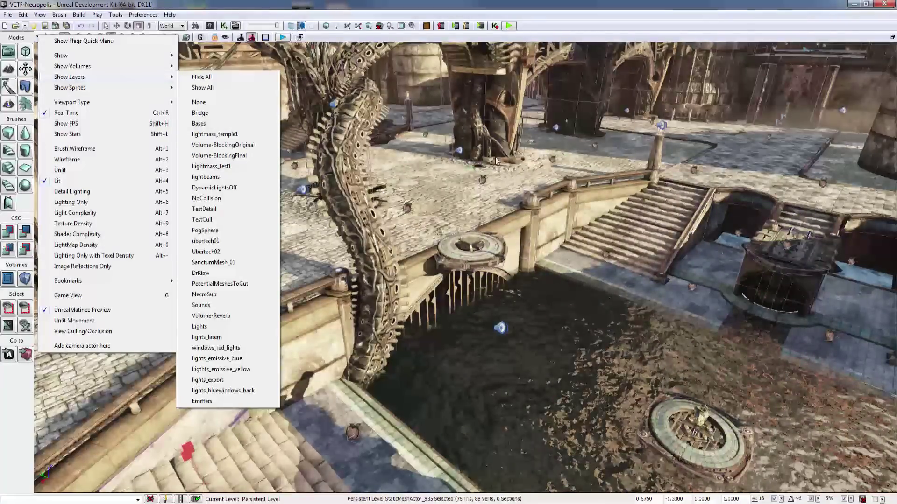
pyautogui.moveTo(328, 148); pyautogui.dragTo(247, 66, button='right')
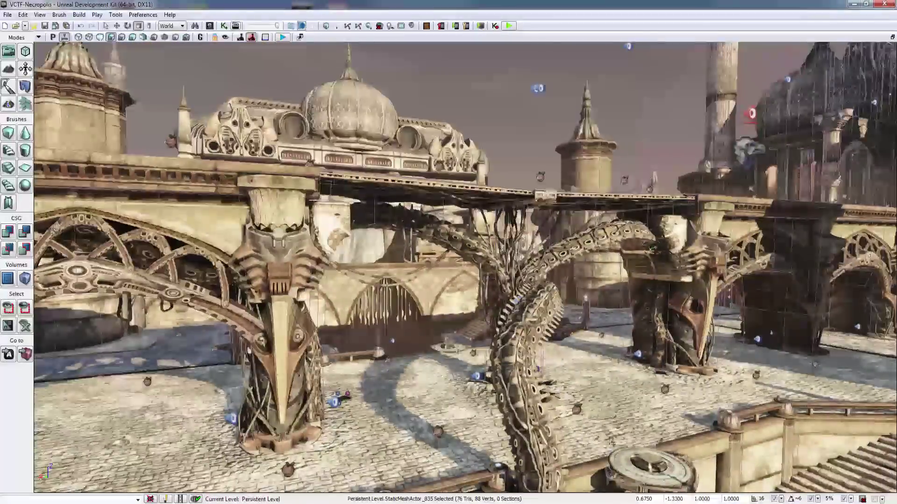
# Toggle the Bridge layer's visibility entry for the perspective viewport on and off again while viewing the bridge
pyautogui.click(40, 37)
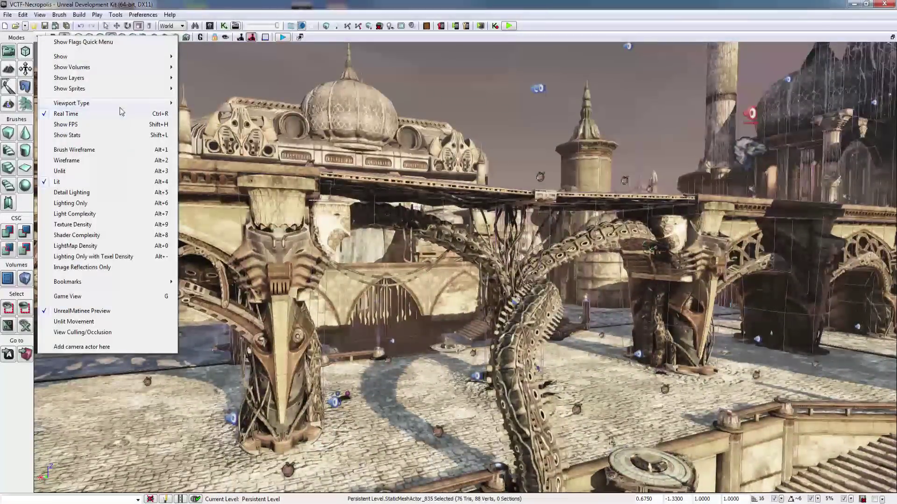
pyautogui.moveTo(150, 69)
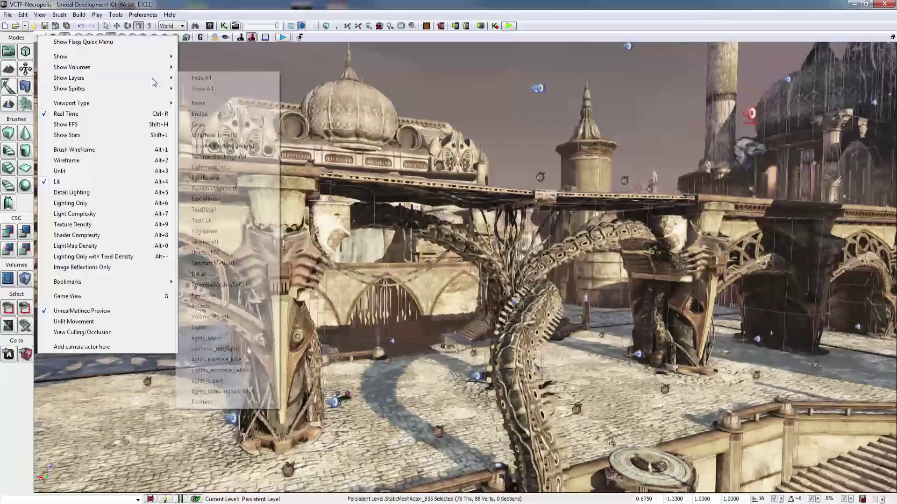
pyautogui.click(226, 120)
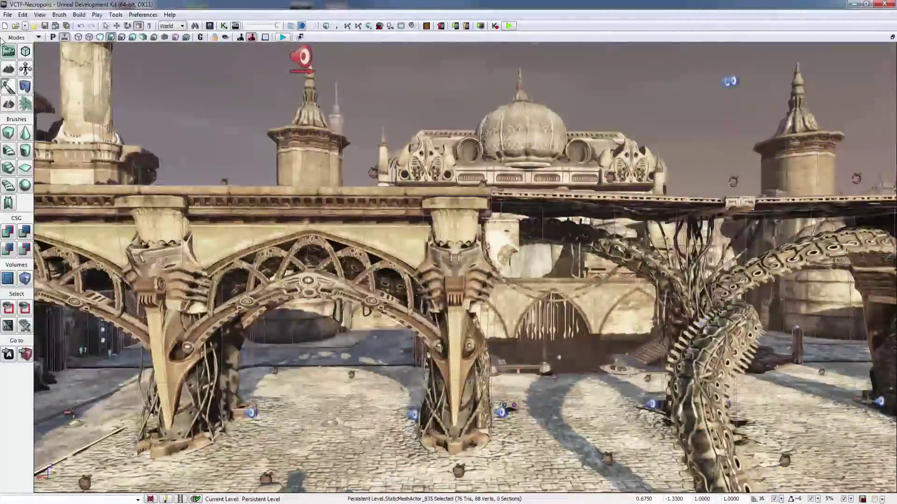
pyautogui.click(44, 37)
pyautogui.moveTo(96, 84)
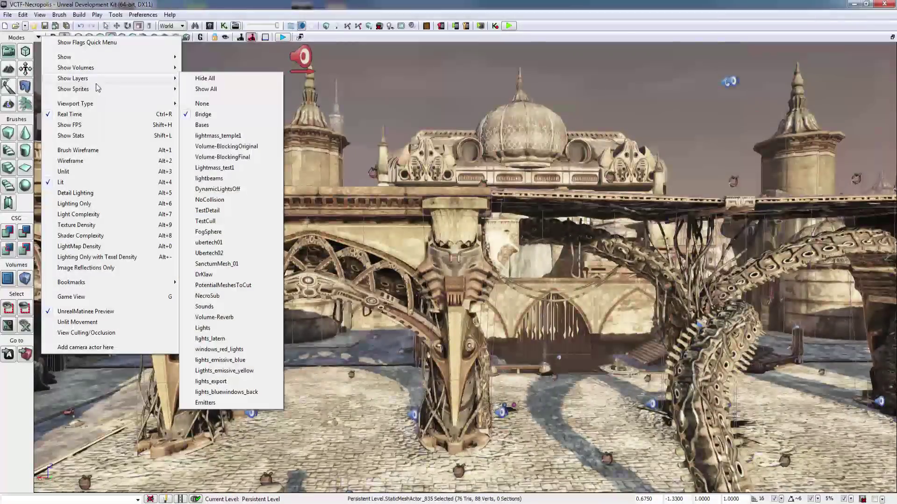
pyautogui.click(223, 115)
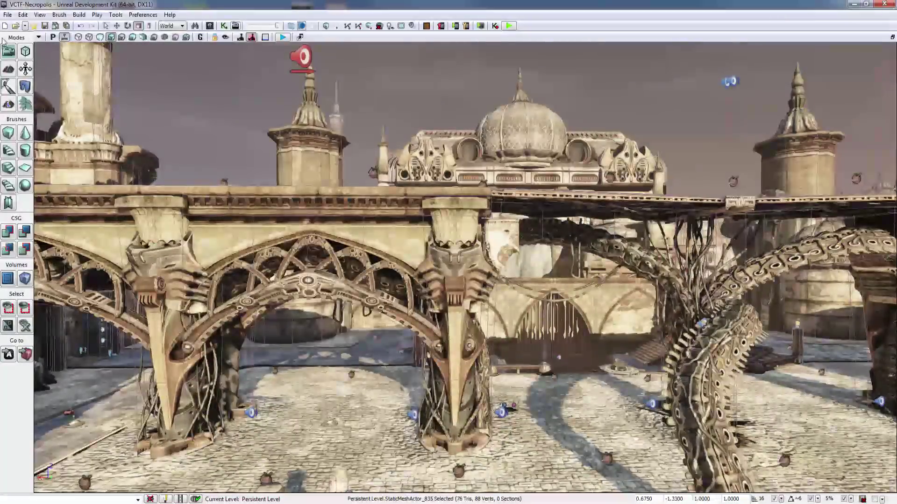
# Look through the sprite and volume visibility options of the perspective viewport
pyautogui.click(45, 37)
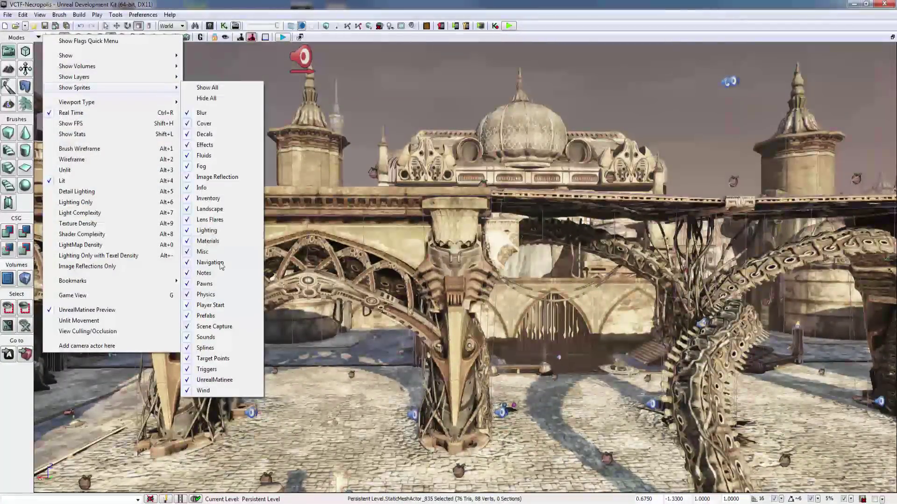
pyautogui.click(232, 284)
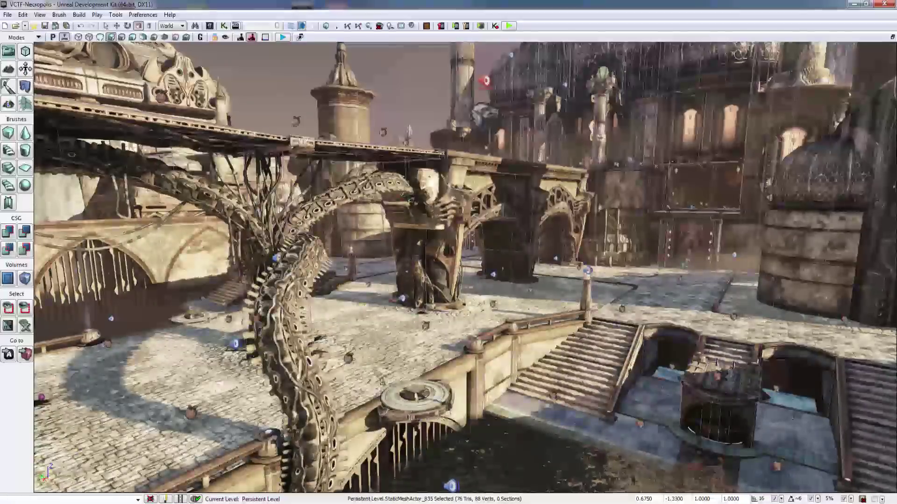
pyautogui.click(37, 37)
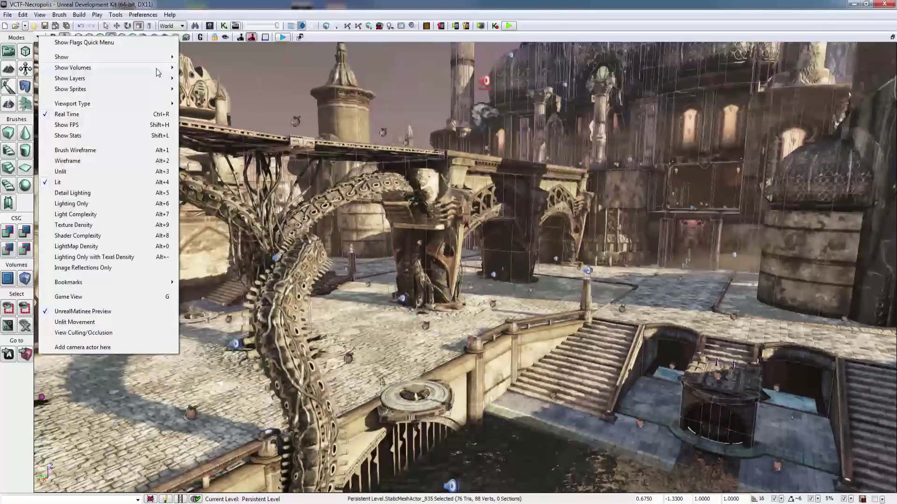
pyautogui.moveTo(161, 60)
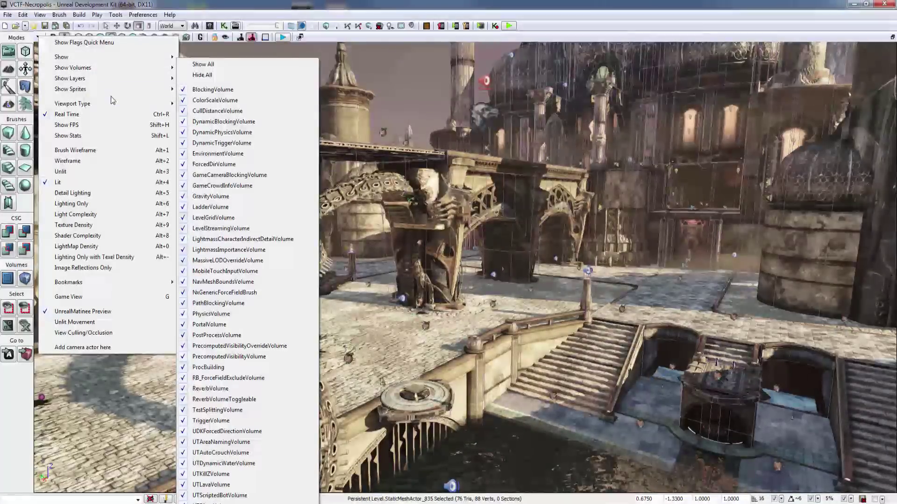
pyautogui.moveTo(112, 103)
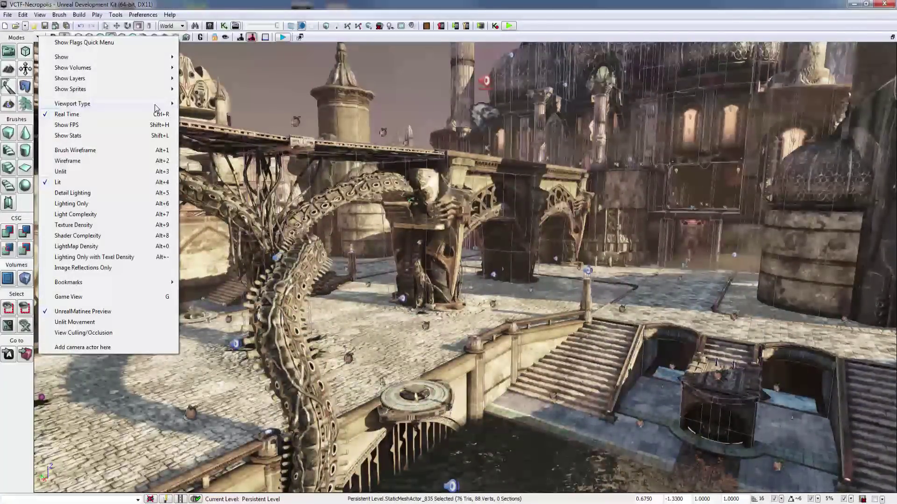
# Cycle the viewport type from perspective through the orthographic views and back to perspective
pyautogui.click(40, 35)
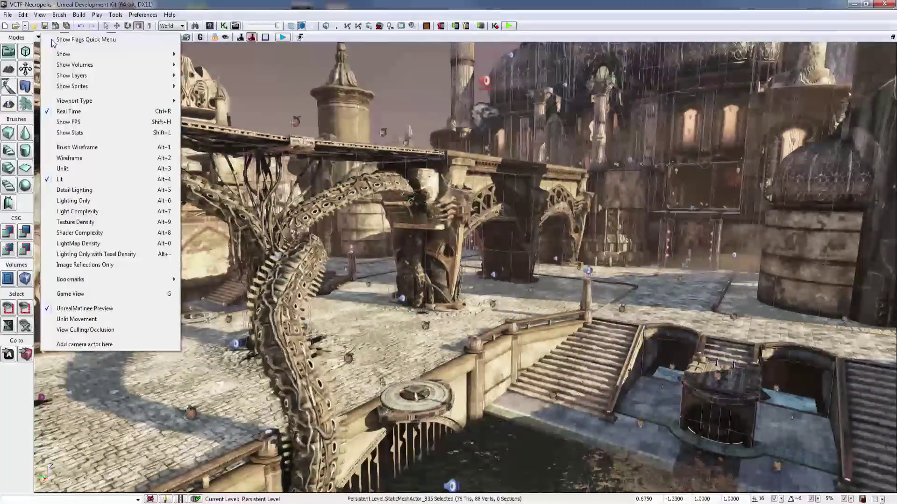
pyautogui.click(82, 42)
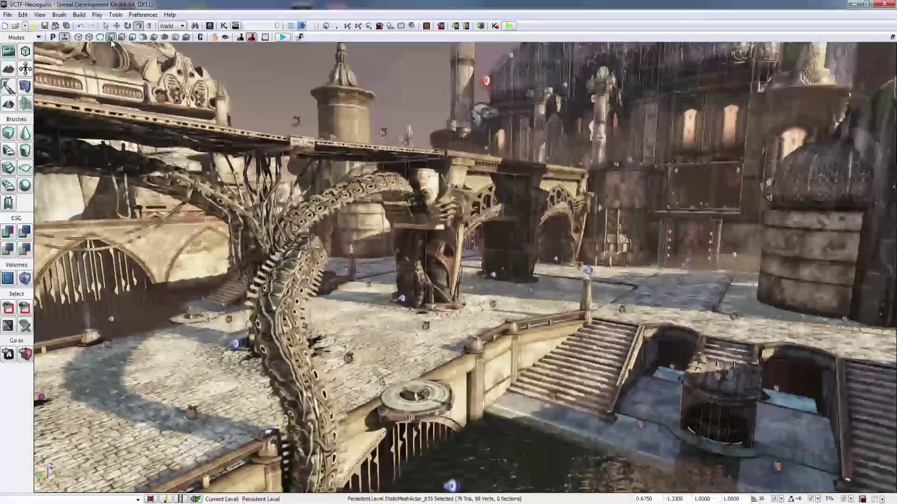
pyautogui.click(51, 37)
pyautogui.click(53, 38)
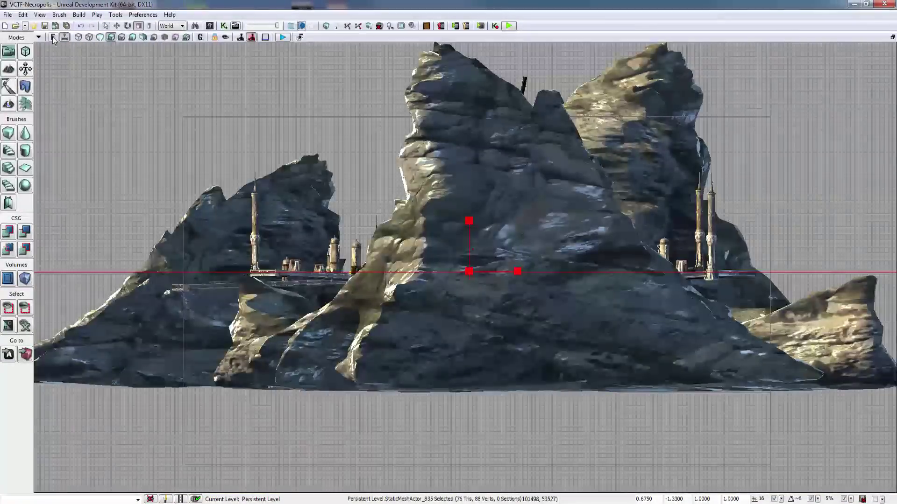
pyautogui.click(52, 37)
pyautogui.click(53, 37)
# Turn real-time updating of the perspective viewport off and back on
pyautogui.click(38, 38)
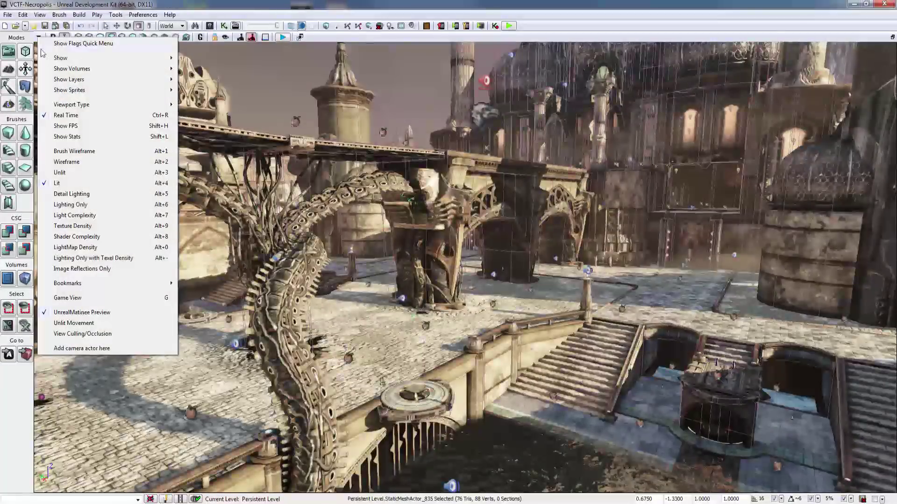
pyautogui.moveTo(110, 105)
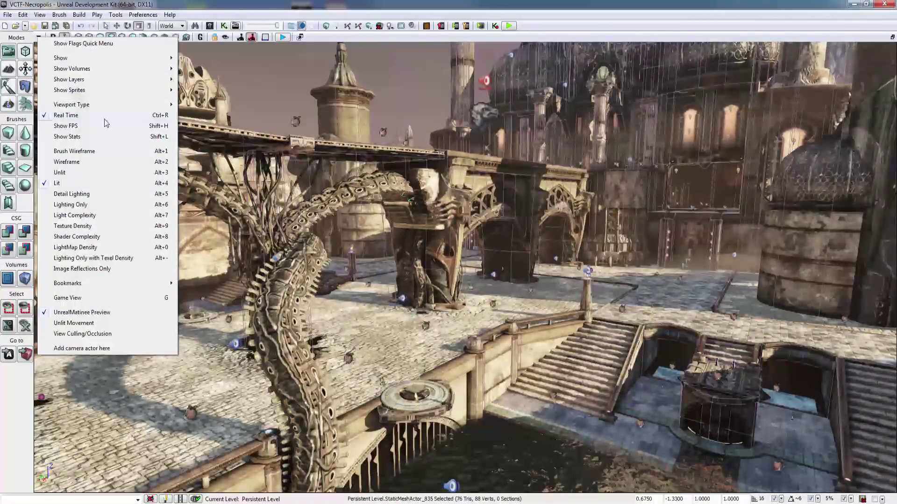
pyautogui.moveTo(398, 262); pyautogui.dragTo(373, 264, button='right')
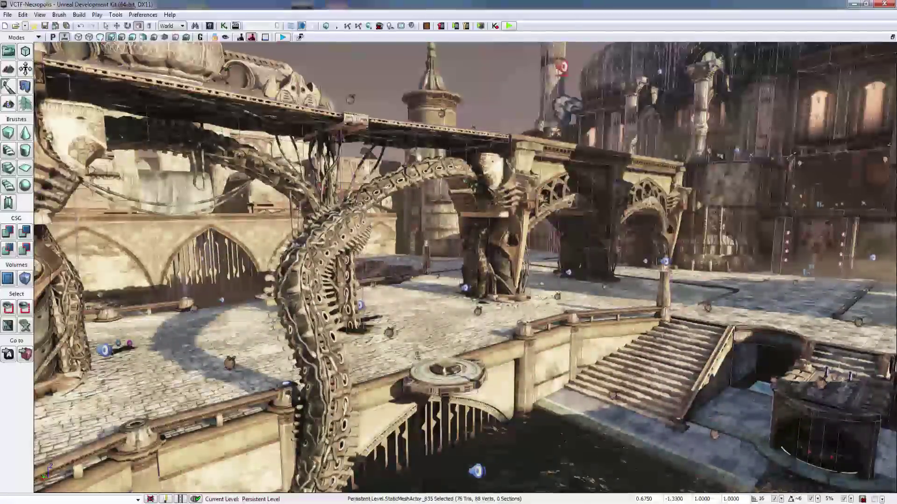
pyautogui.click(23, 14)
pyautogui.click(23, 16)
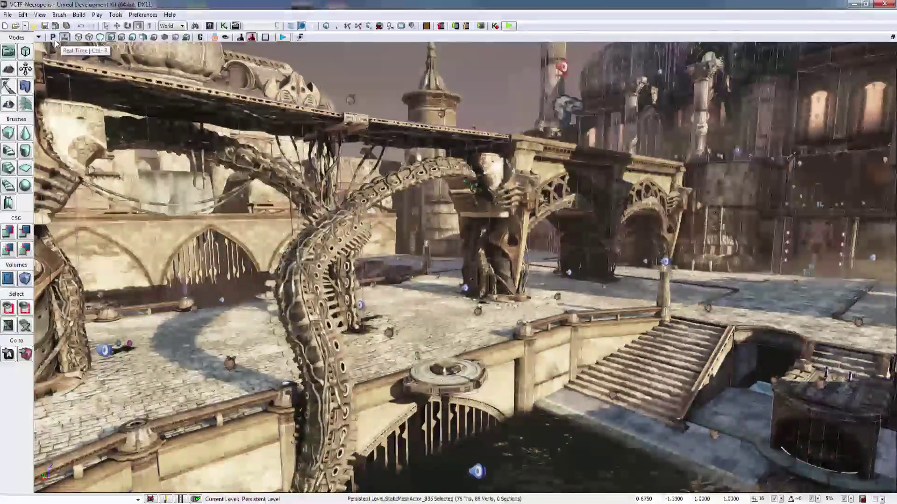
pyautogui.click(41, 40)
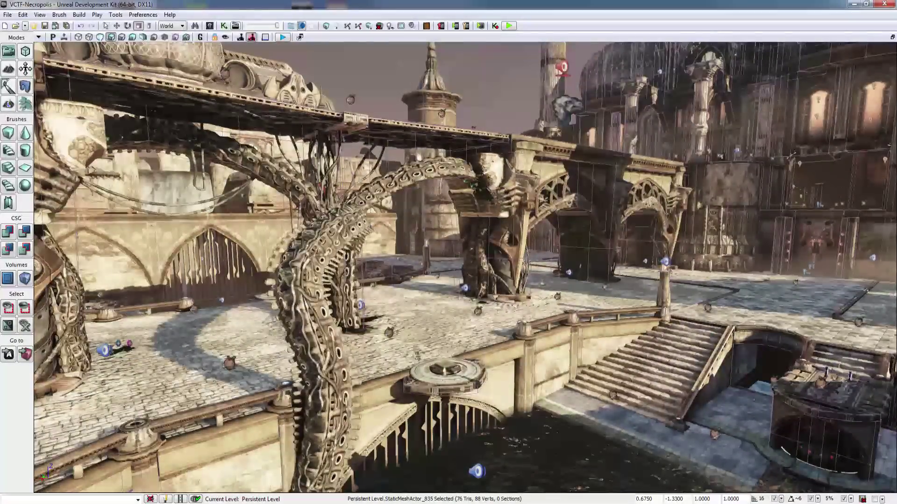
pyautogui.click(41, 37)
pyautogui.click(82, 117)
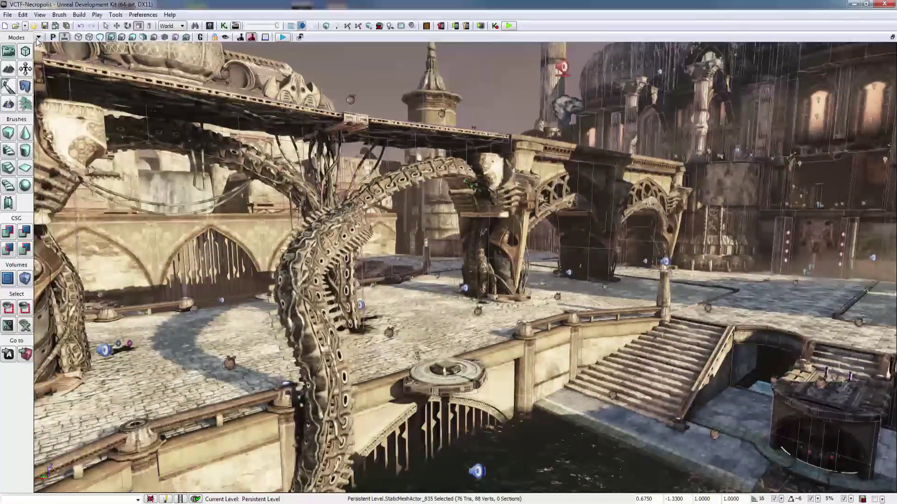
# Show the FPS counter while viewing the buildings, the sky and the water basin, and hide it again
pyautogui.click(38, 39)
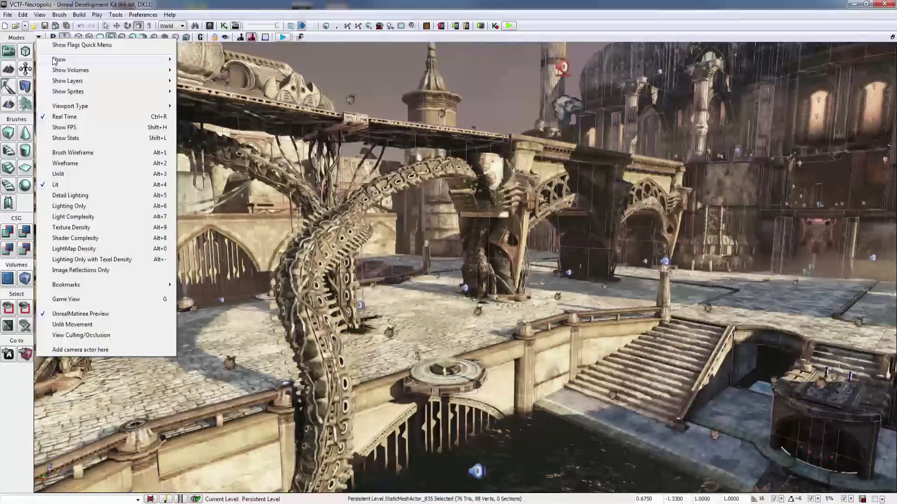
pyautogui.click(65, 128)
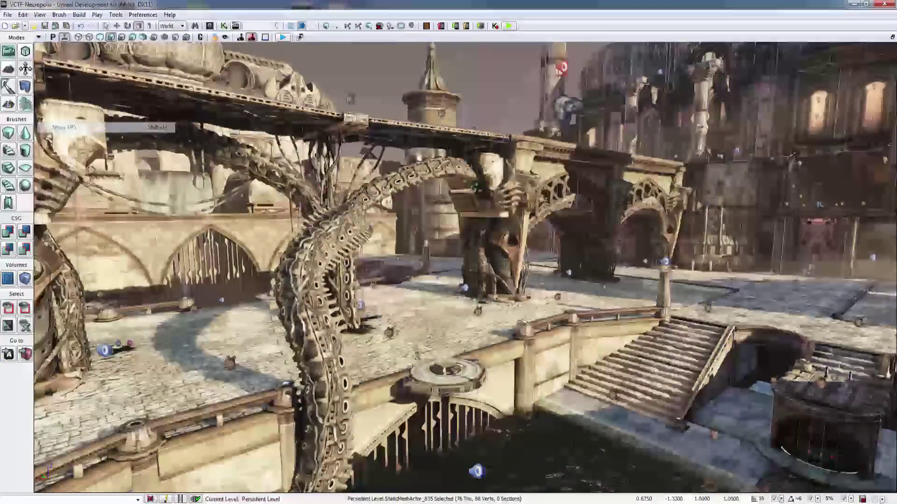
pyautogui.moveTo(465, 267); pyautogui.dragTo(532, 260, button='right')
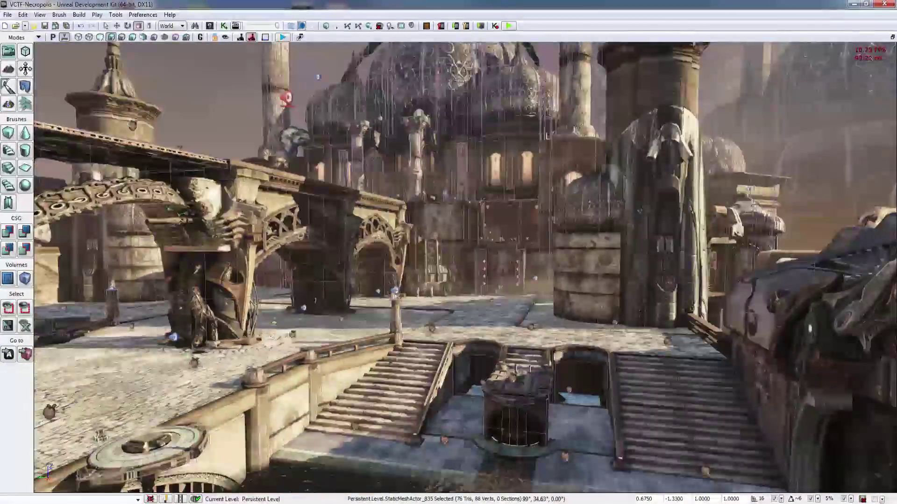
pyautogui.moveTo(840, 69); pyautogui.dragTo(804, 71, button='right')
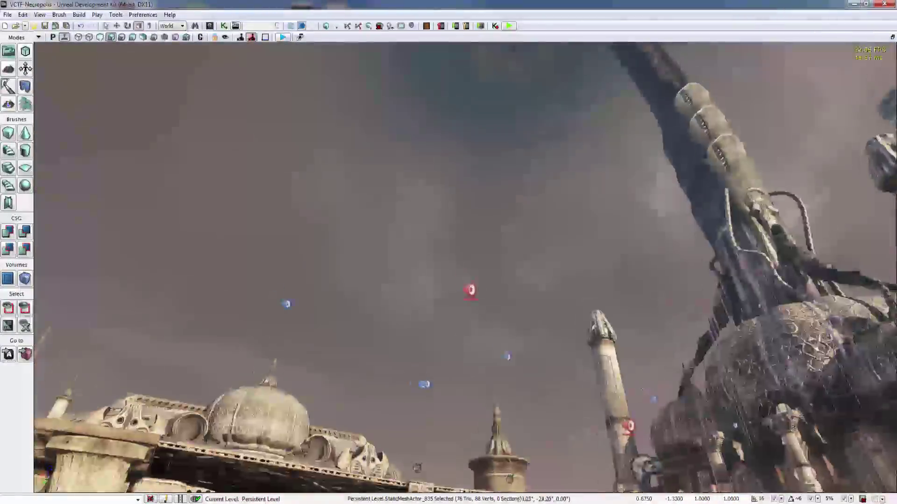
pyautogui.moveTo(466, 267); pyautogui.dragTo(605, 378, button='right')
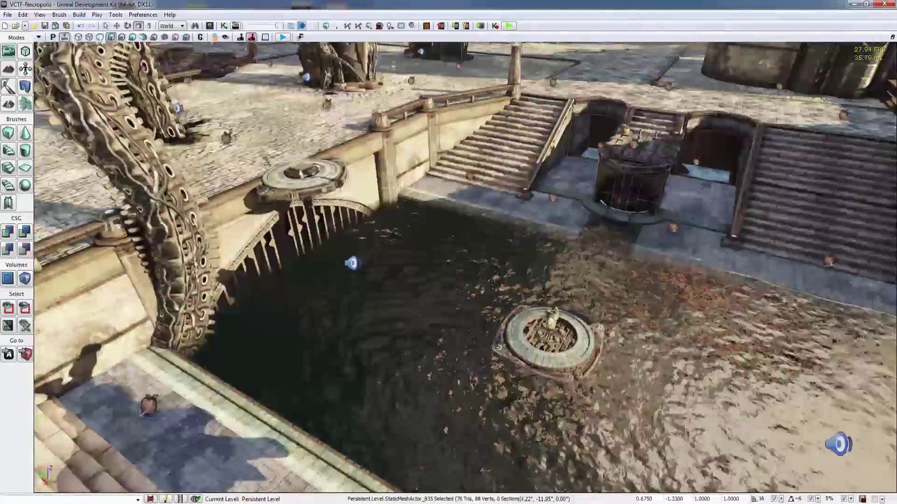
pyautogui.moveTo(449, 280); pyautogui.dragTo(449, 220, button='right')
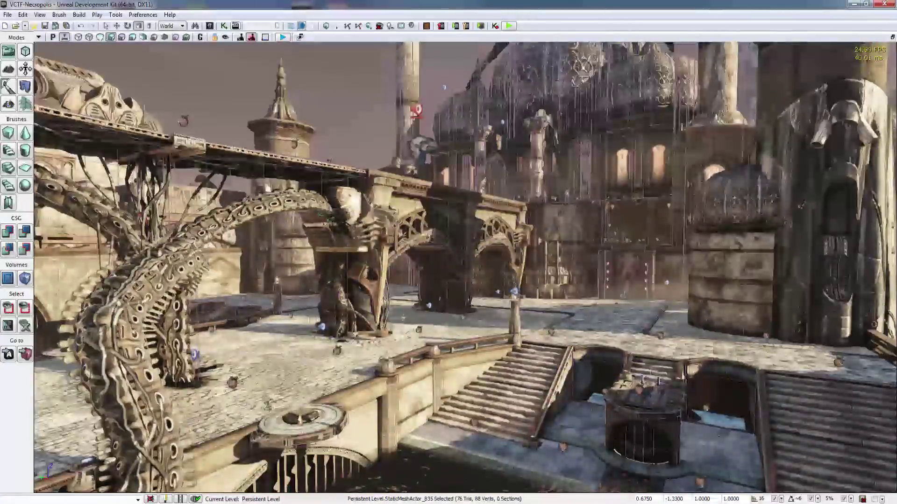
pyautogui.click(39, 37)
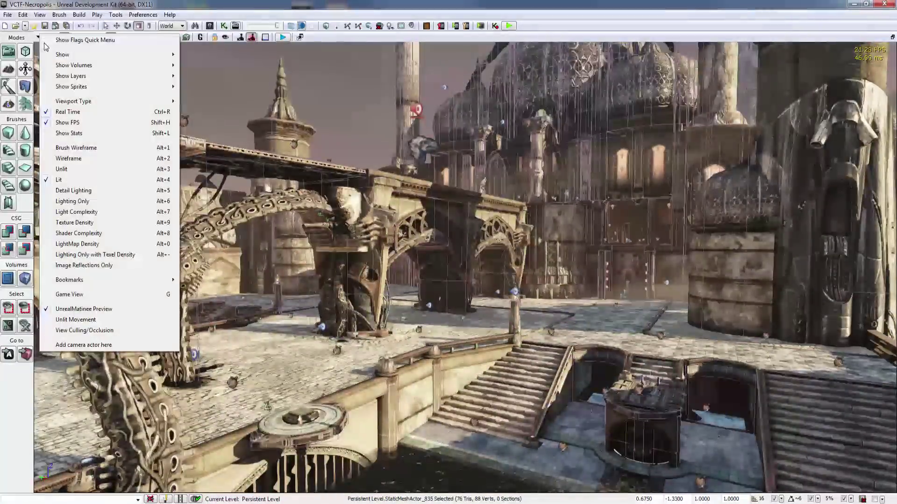
pyautogui.click(68, 122)
# Turn the stats display of the perspective viewport on and off again
pyautogui.click(39, 37)
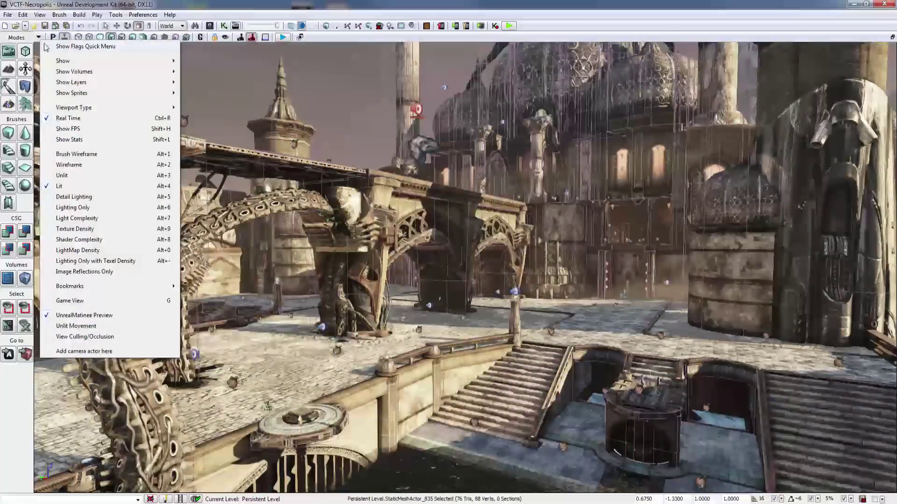
pyautogui.click(74, 140)
pyautogui.moveTo(448, 252); pyautogui.dragTo(421, 220, button='right')
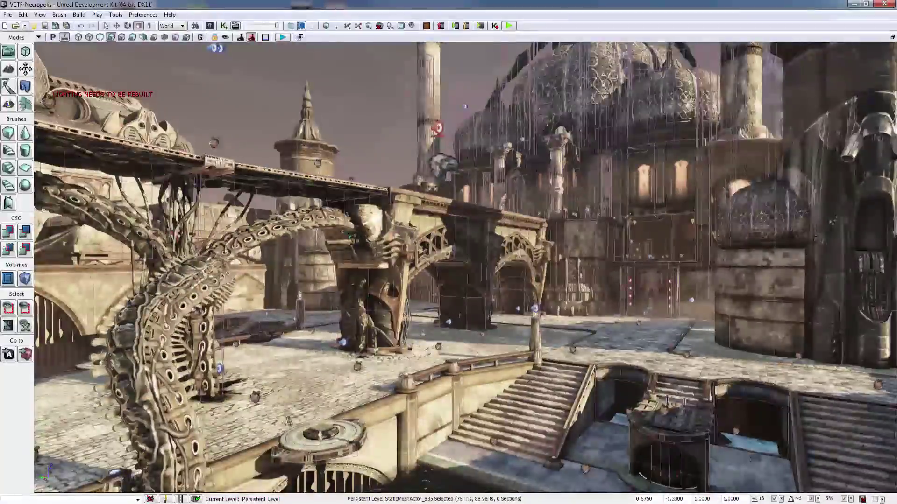
pyautogui.click(41, 38)
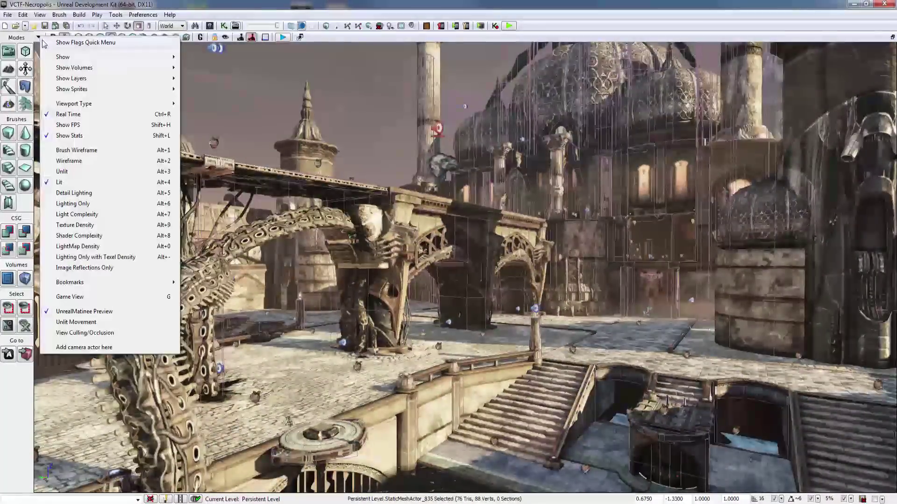
pyautogui.click(74, 137)
# Look through the bookmark and game view options of the perspective viewport
pyautogui.click(40, 39)
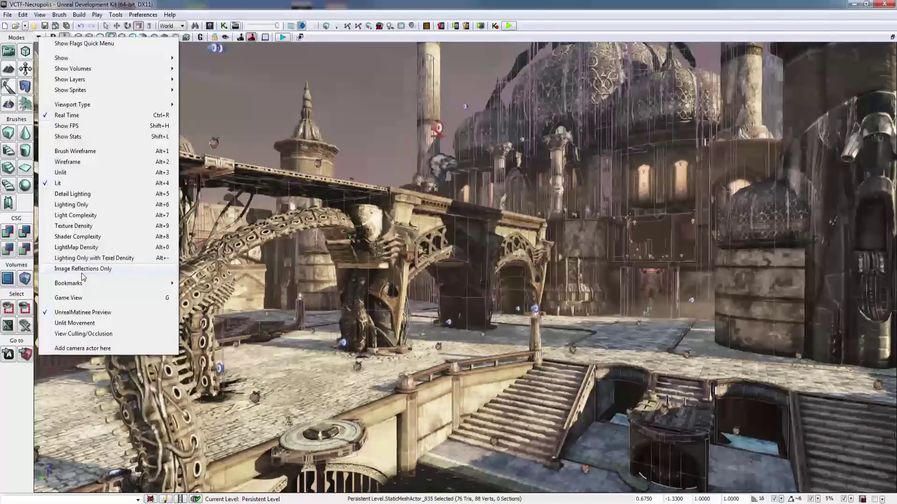
pyautogui.moveTo(84, 285)
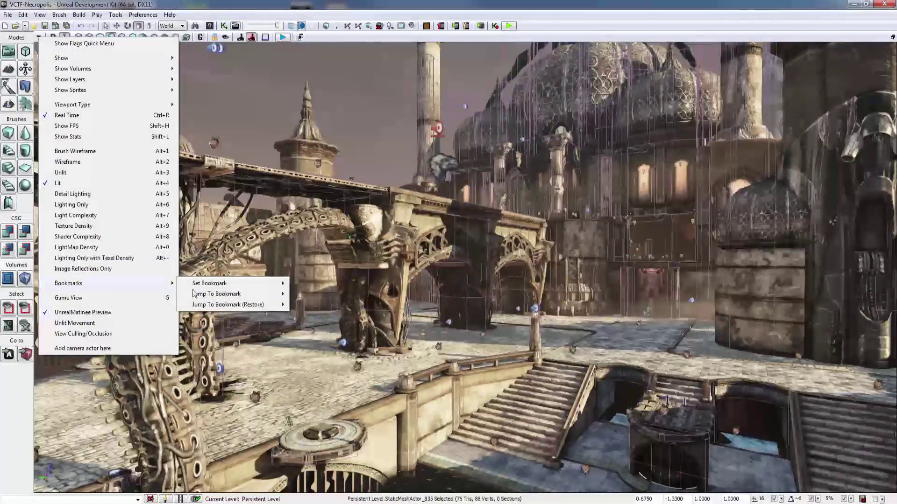
pyautogui.moveTo(223, 297)
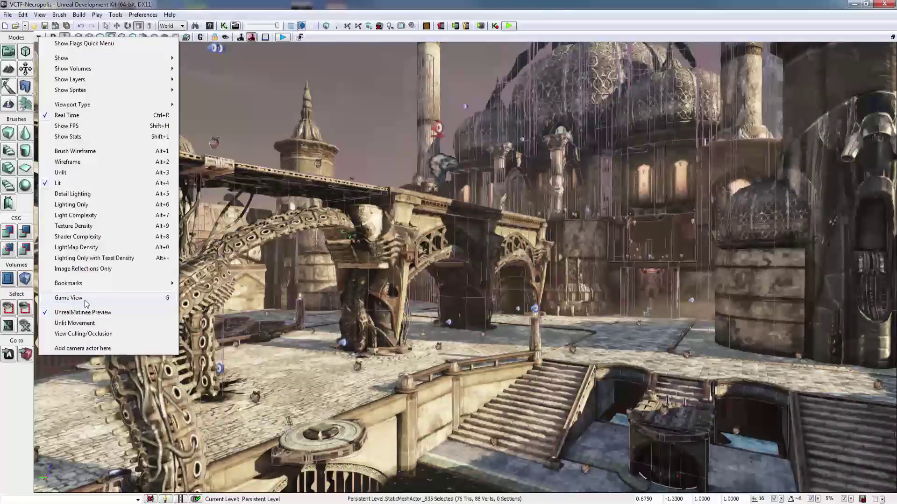
pyautogui.moveTo(426, 267); pyautogui.dragTo(431, 317, button='right')
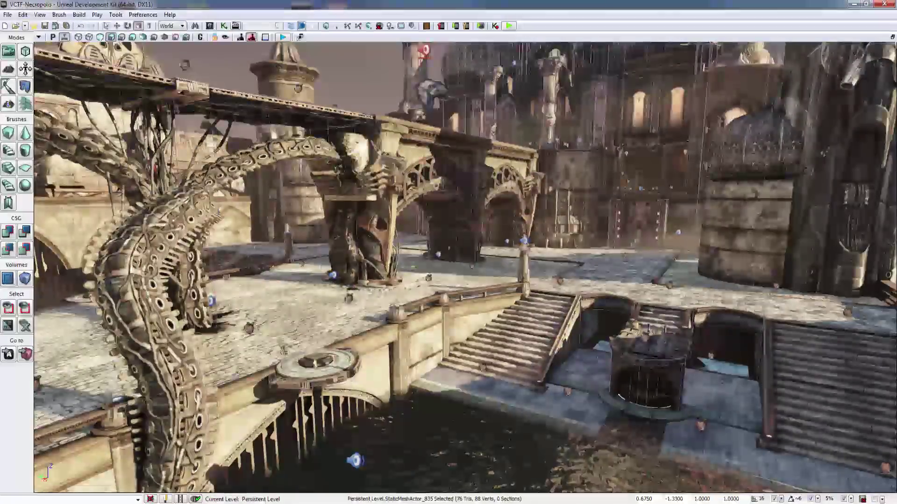
# Enable Unlit Movement, move the camera around the bridge and stairs to test it, and disable it again
pyautogui.click(38, 38)
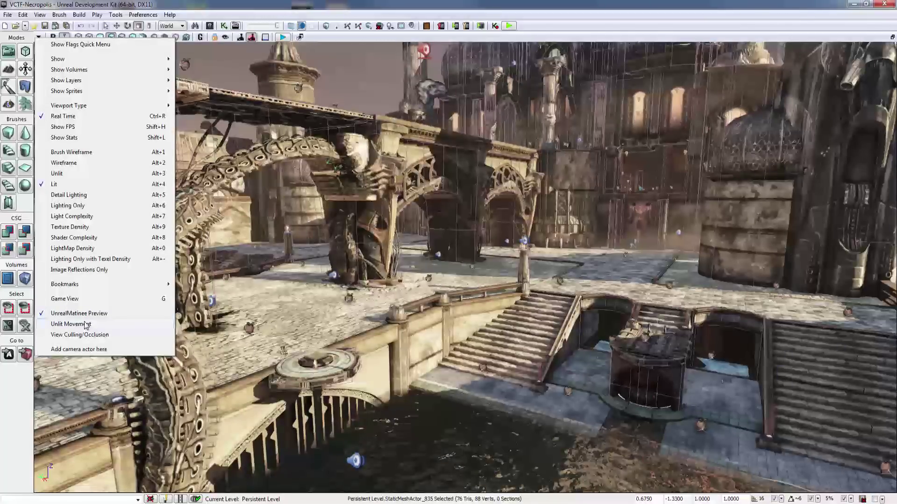
pyautogui.click(60, 324)
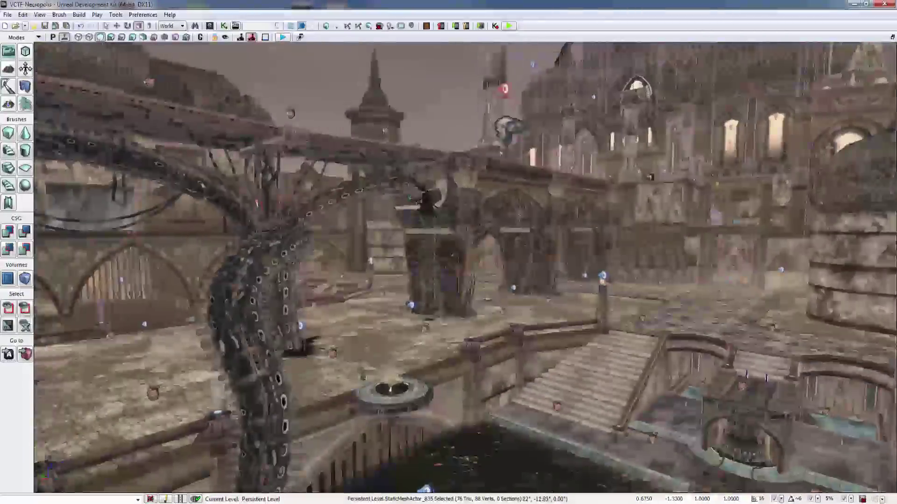
pyautogui.moveTo(448, 266); pyautogui.dragTo(292, 225, button='right')
pyautogui.click(39, 38)
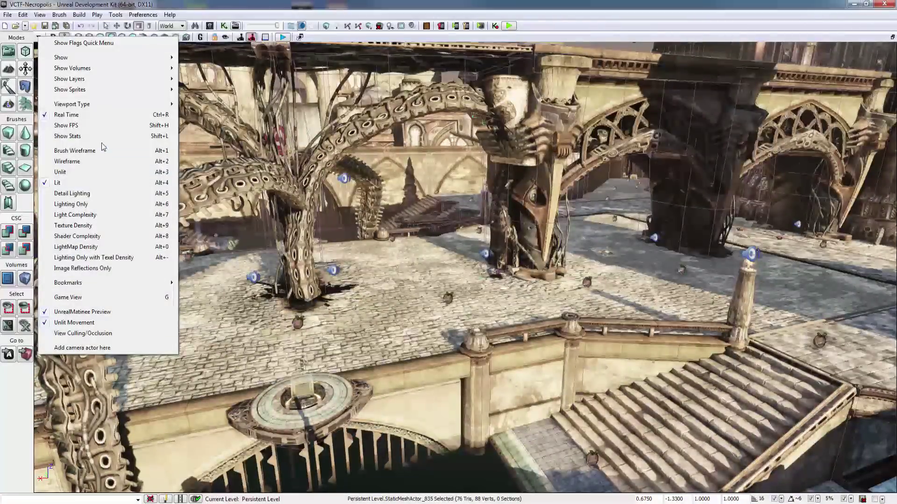
pyautogui.click(73, 323)
# Enable View Culling/Occlusion, turn the camera toward the temple and stairs, and disable it again
pyautogui.click(38, 37)
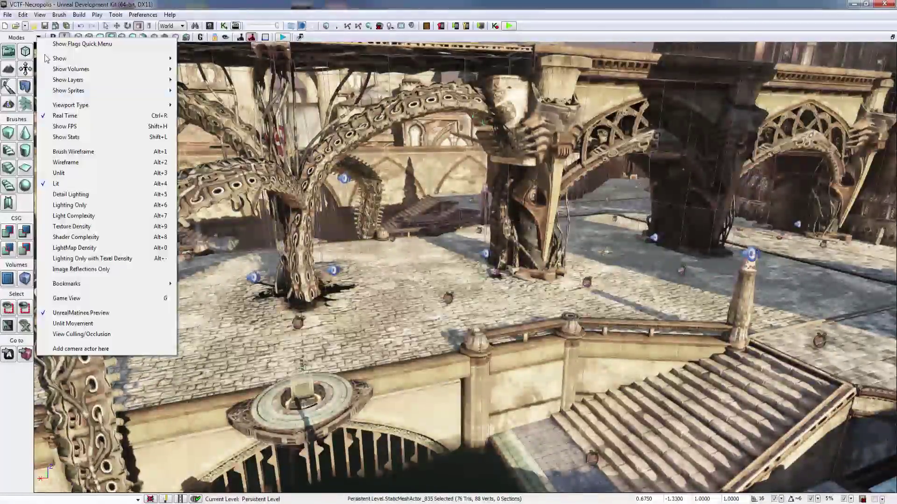
pyautogui.click(84, 331)
pyautogui.moveTo(326, 271); pyautogui.dragTo(70, 245, button='right')
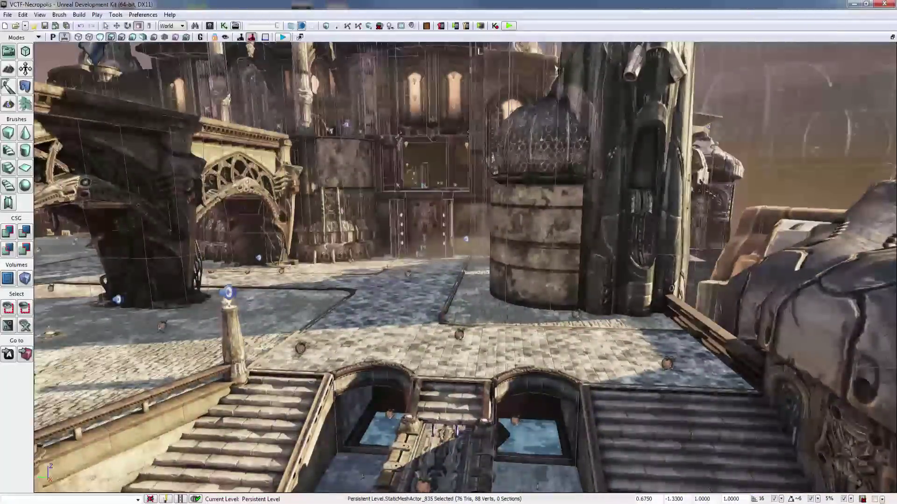
pyautogui.click(39, 38)
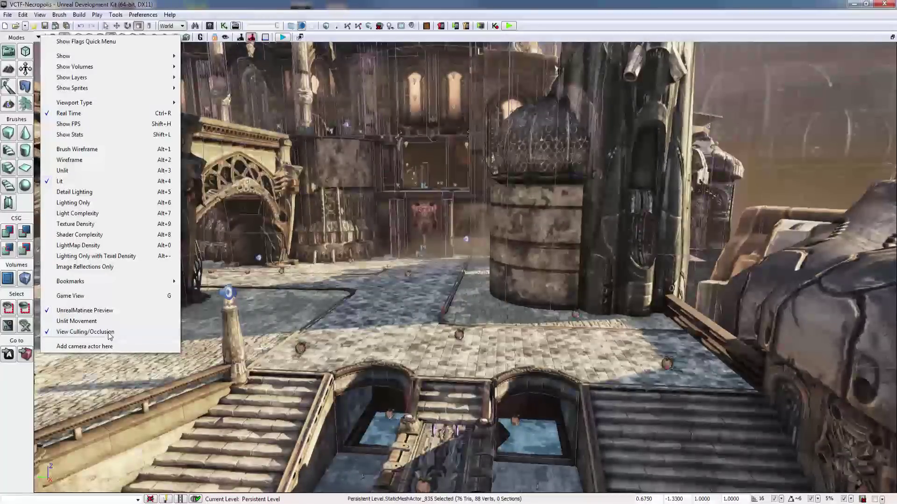
pyautogui.click(101, 333)
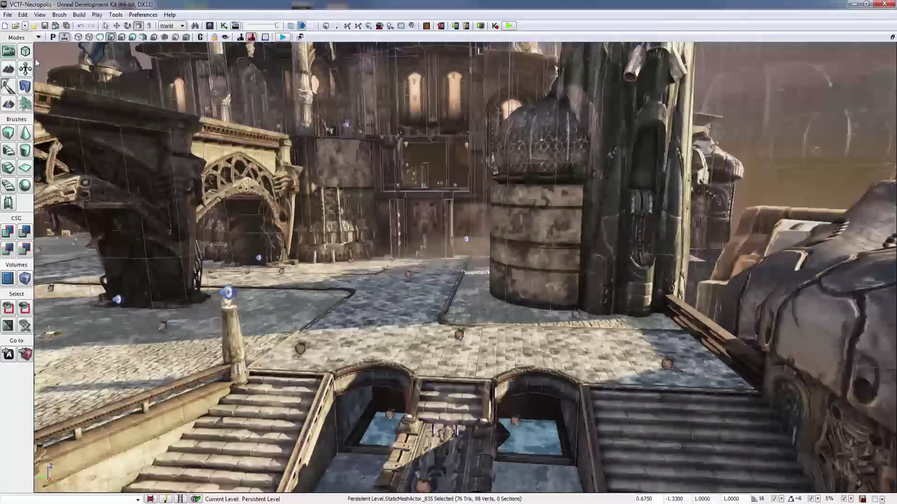
# Add a camera actor at the current view, look at it from a distance, and delete it
pyautogui.click(43, 35)
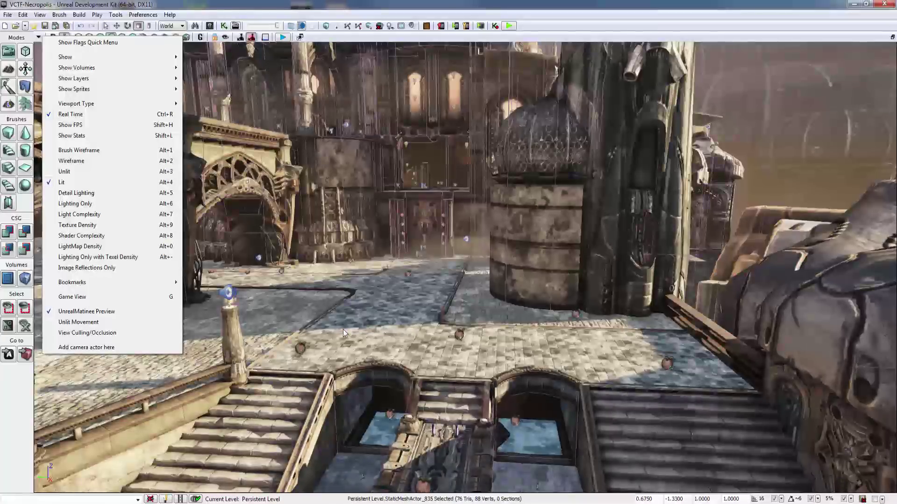
pyautogui.click(119, 347)
pyautogui.moveTo(448, 266); pyautogui.dragTo(364, 299, button='right')
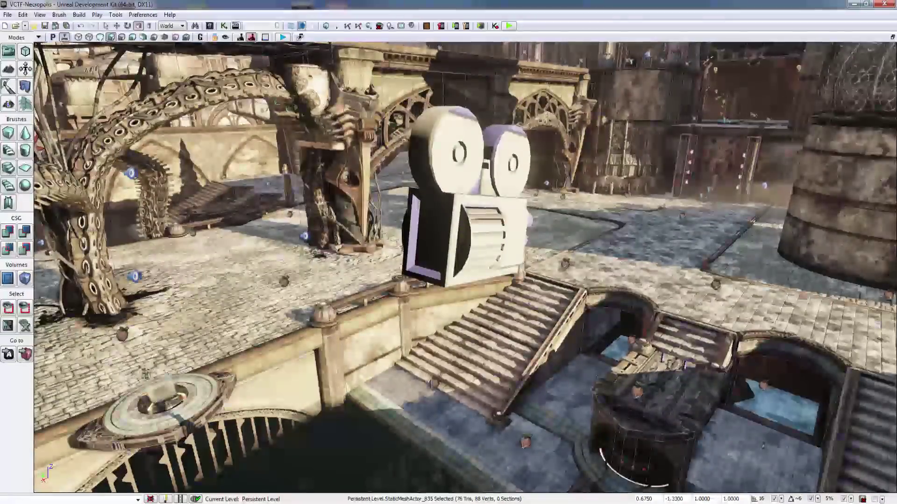
pyautogui.click(467, 224)
pyautogui.moveTo(467, 224); pyautogui.dragTo(514, 228, button='right')
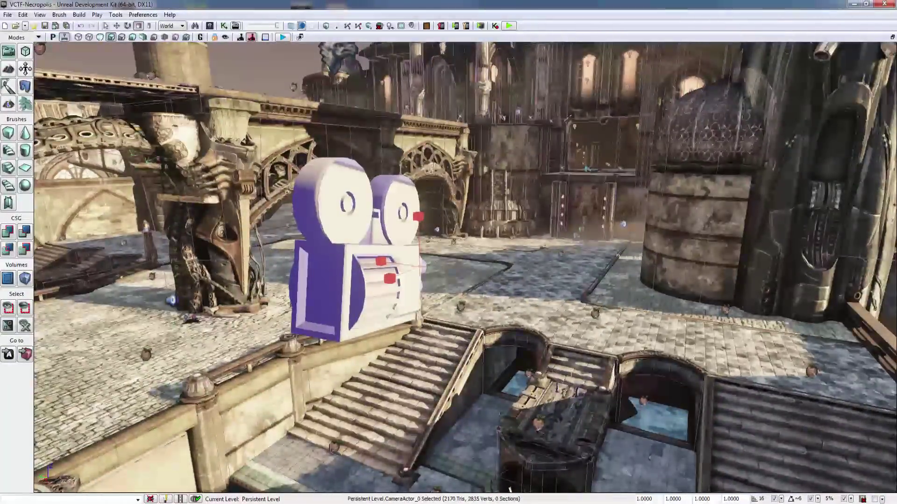
pyautogui.press('Delete')
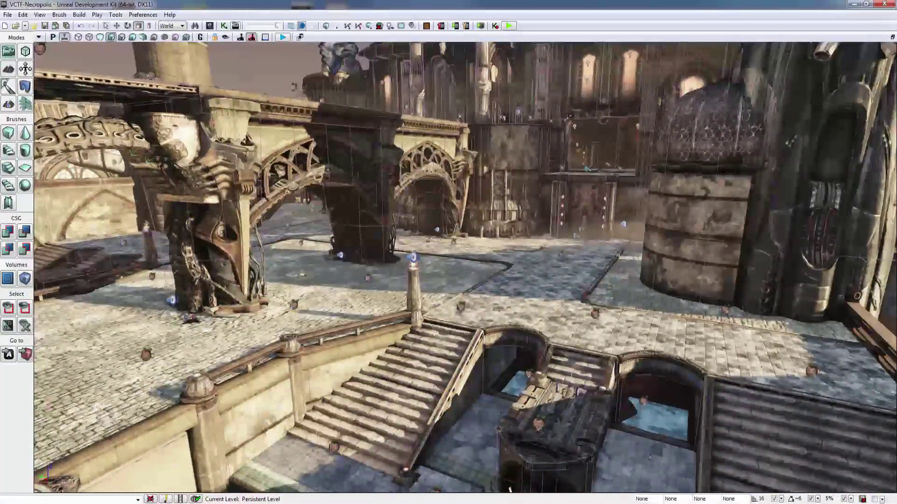
# Cycle the viewport type through the orthographic views and back to perspective
pyautogui.moveTo(45, 46); pyautogui.dragTo(44, 43, button='right')
pyautogui.click(40, 38)
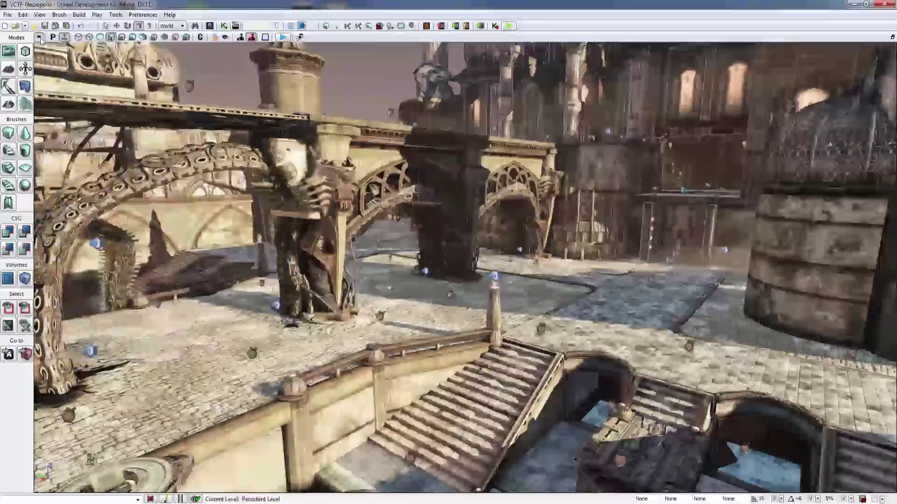
pyautogui.click(52, 37)
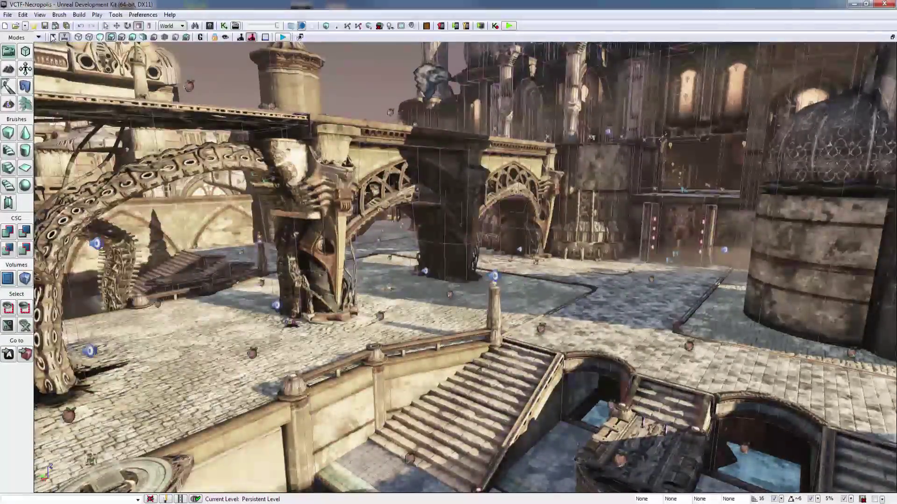
pyautogui.click(52, 37)
pyautogui.click(52, 38)
pyautogui.click(52, 38)
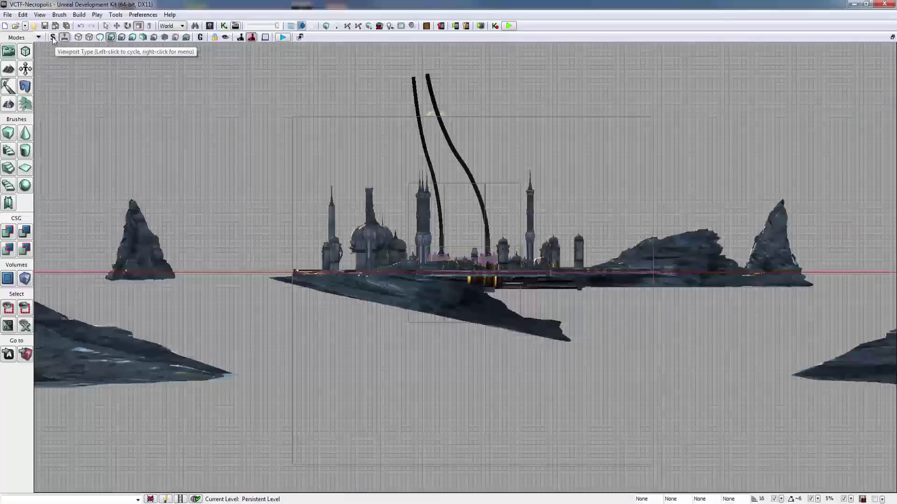
pyautogui.click(52, 38)
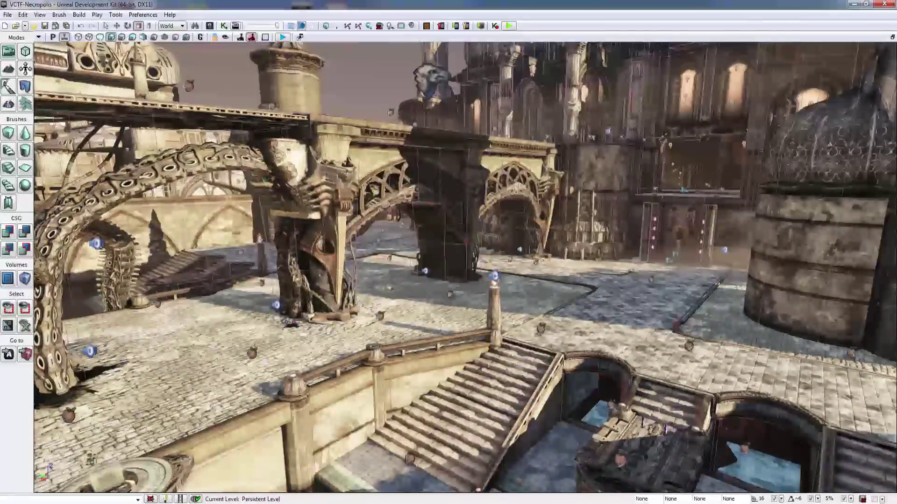
# Compare the Brush Wireframe and Wireframe view modes while moving the camera around the level
pyautogui.click(78, 39)
pyautogui.moveTo(411, 262); pyautogui.dragTo(430, 284, button='right')
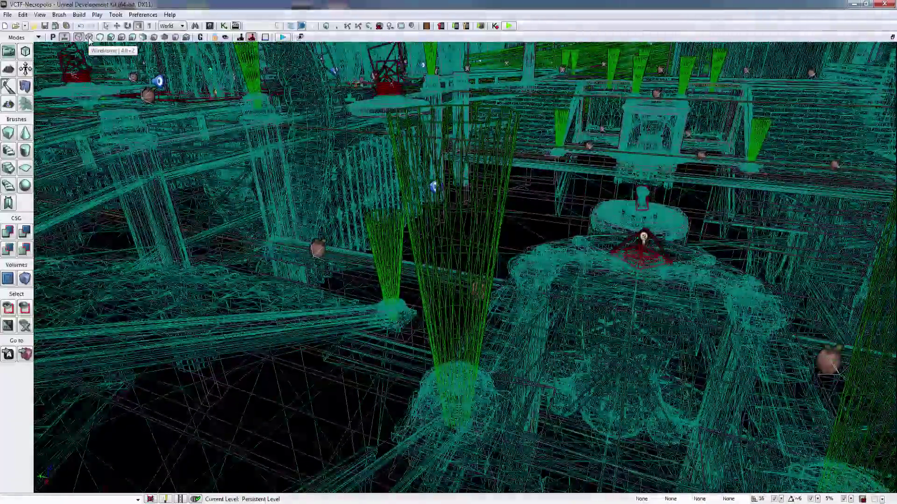
pyautogui.moveTo(251, 250)
pyautogui.mouseDown(button='right')
pyautogui.moveTo(253, 299)
pyautogui.moveTo(250, 251)
pyautogui.mouseUp(button='right')
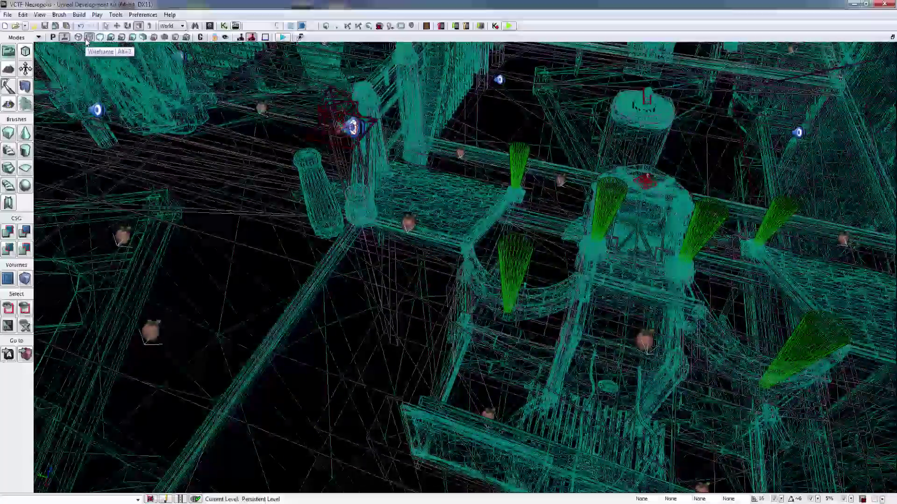
pyautogui.click(77, 40)
pyautogui.moveTo(253, 224)
pyautogui.mouseDown(button='right')
pyautogui.moveTo(229, 144)
pyautogui.moveTo(238, 99)
pyautogui.moveTo(276, 126)
pyautogui.moveTo(280, 187)
pyautogui.moveTo(284, 140)
pyautogui.moveTo(289, 182)
pyautogui.moveTo(266, 234)
pyautogui.moveTo(164, 210)
pyautogui.moveTo(196, 187)
pyautogui.moveTo(224, 186)
pyautogui.moveTo(227, 175)
pyautogui.mouseUp(button='right')
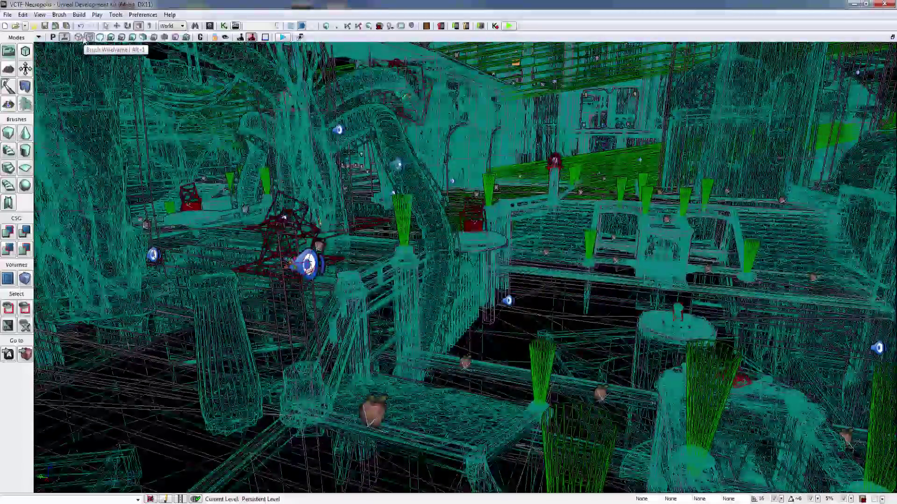
# Switch the viewport to Unlit and look across the pool toward the stairs and arches
pyautogui.click(99, 37)
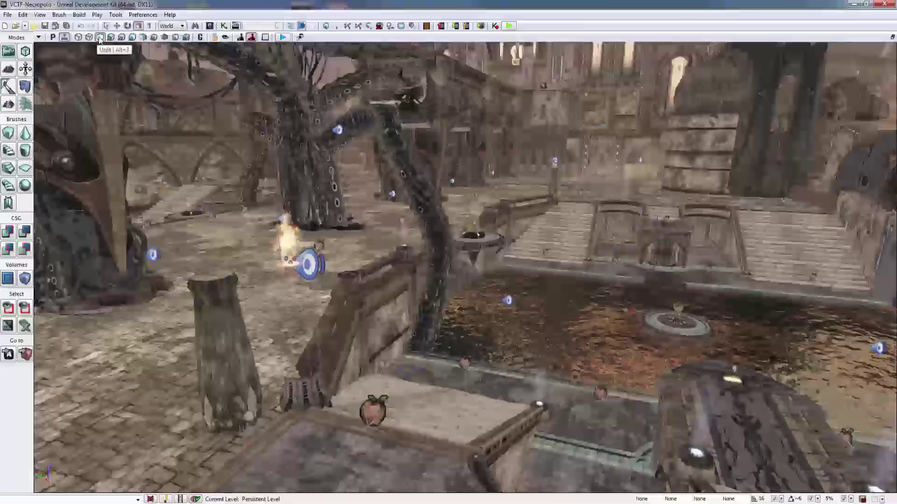
pyautogui.moveTo(465, 267); pyautogui.dragTo(551, 231, button='right')
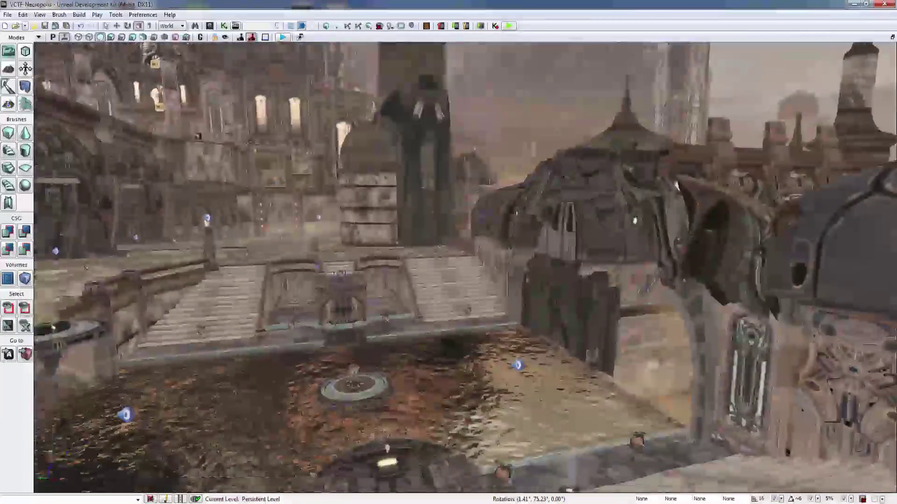
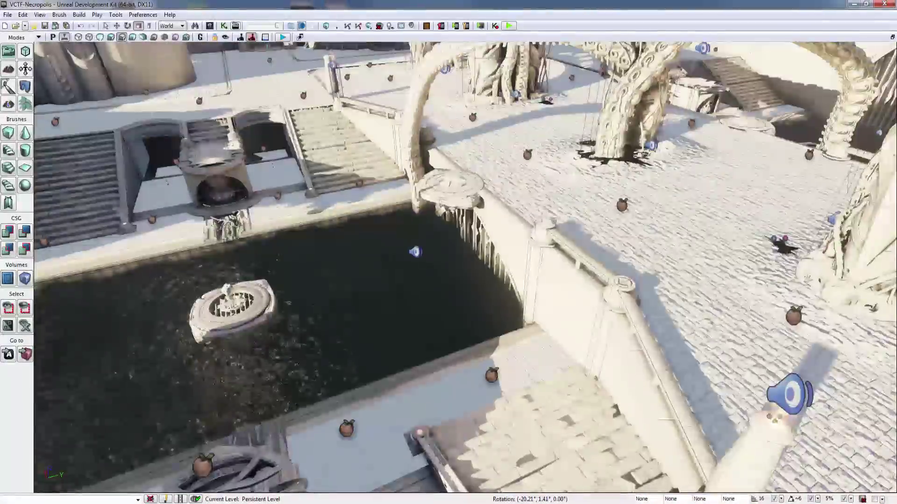
# Fly around the pool, plaza, towers and bridge to examine the level in Detail Lighting mode
pyautogui.moveTo(465, 267); pyautogui.dragTo(498, 246, button='right')
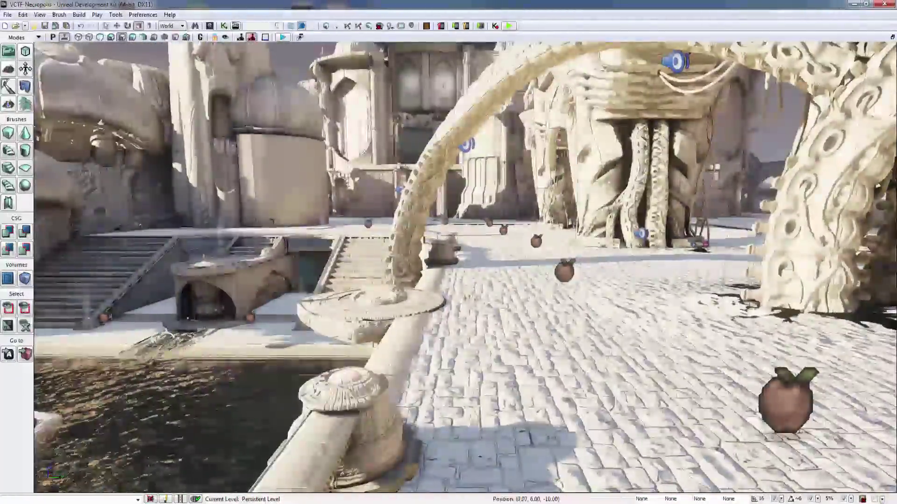
pyautogui.moveTo(465, 267); pyautogui.dragTo(502, 298, button='middle')
pyautogui.moveTo(465, 267); pyautogui.dragTo(457, 303)
pyautogui.moveTo(465, 267); pyautogui.dragTo(519, 299, button='right')
pyautogui.press('w')
pyautogui.press('s')
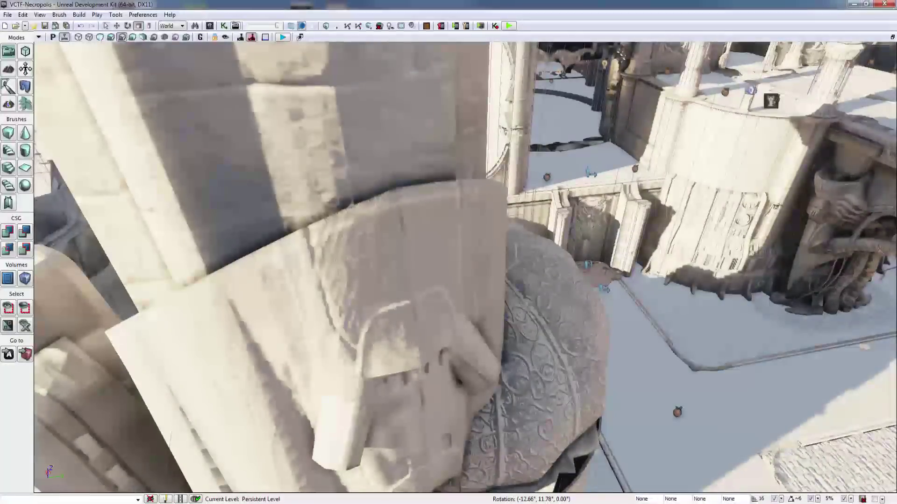
pyautogui.scroll(4, 465, 267)
pyautogui.moveTo(465, 267); pyautogui.dragTo(462, 219, button='right')
pyautogui.scroll(-4, 465, 267)
pyautogui.moveTo(465, 267)
pyautogui.mouseDown(button='right')
pyautogui.moveTo(463, 285)
pyautogui.moveTo(486, 261)
pyautogui.moveTo(513, 252)
pyautogui.moveTo(472, 255)
pyautogui.mouseUp(button='right')
pyautogui.click(100, 40)
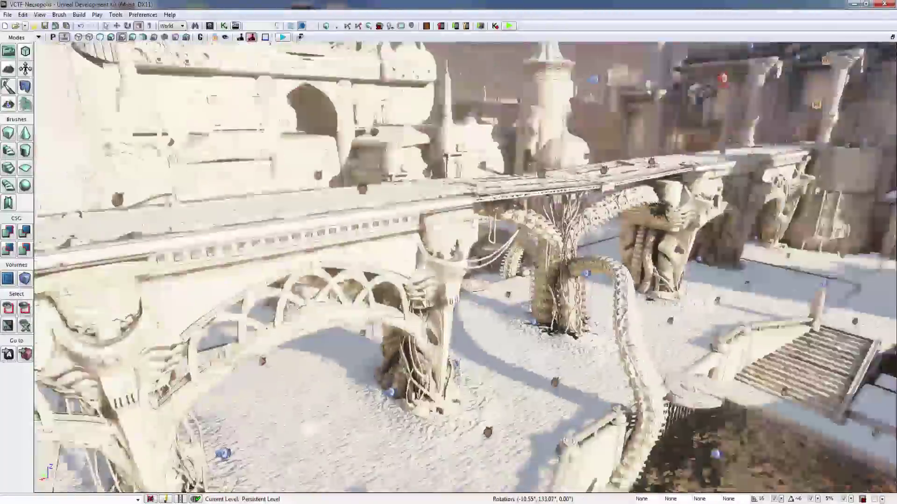
pyautogui.moveTo(448, 252); pyautogui.dragTo(499, 216, button='right')
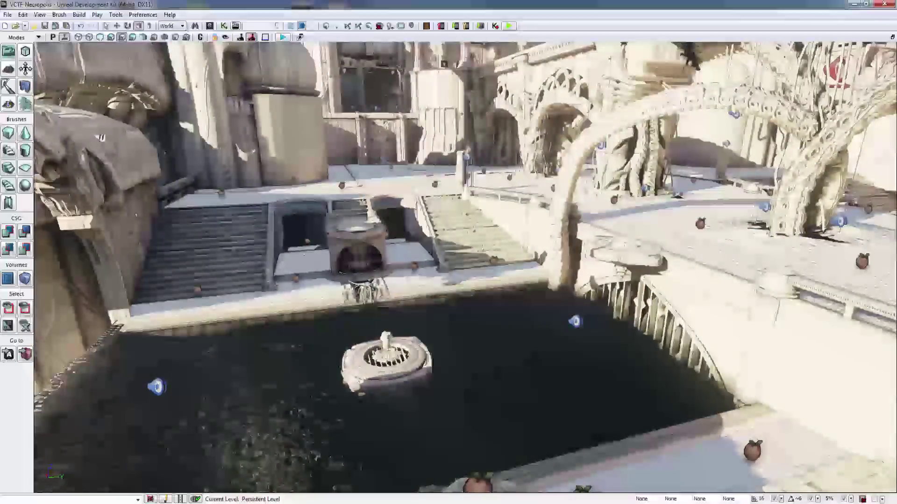
# Display the level in Lighting Only and Light Complexity modes, looking over the plaza in each
pyautogui.click(133, 37)
pyautogui.moveTo(448, 252); pyautogui.dragTo(523, 250, button='right')
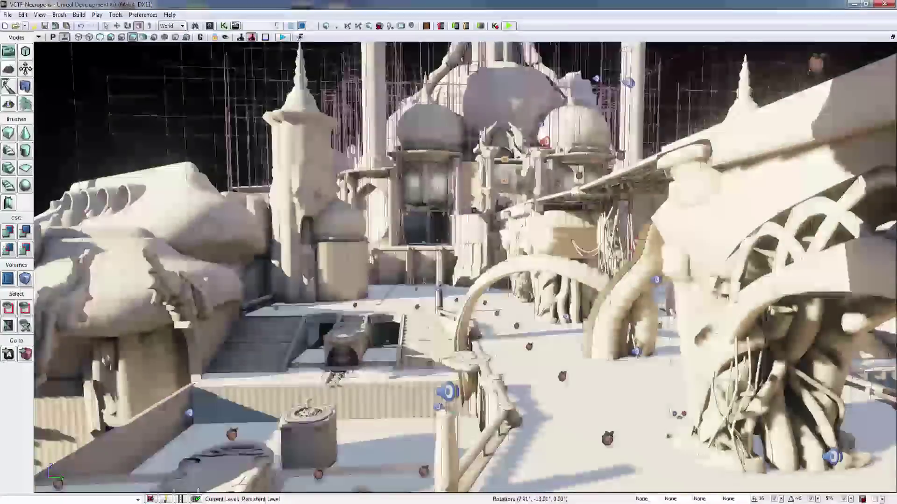
pyautogui.moveTo(523, 250); pyautogui.dragTo(551, 252, button='right')
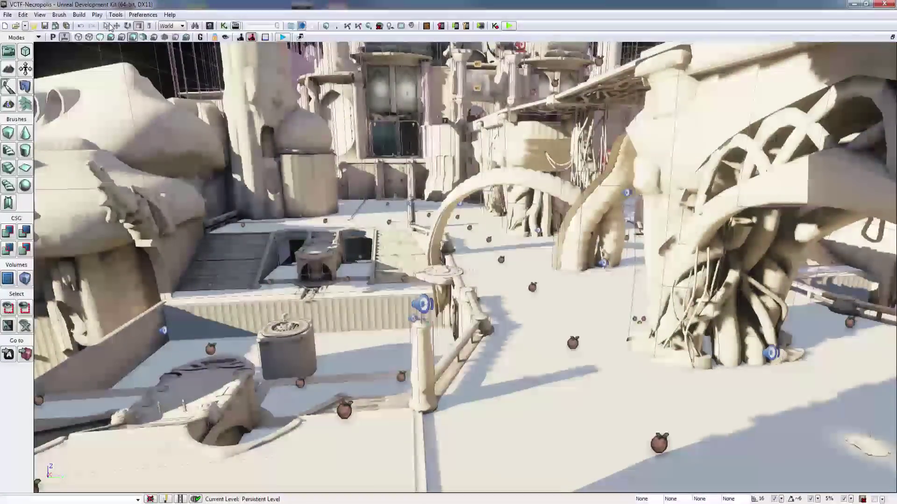
pyautogui.click(143, 37)
pyautogui.moveTo(448, 266); pyautogui.dragTo(131, 298, button='right')
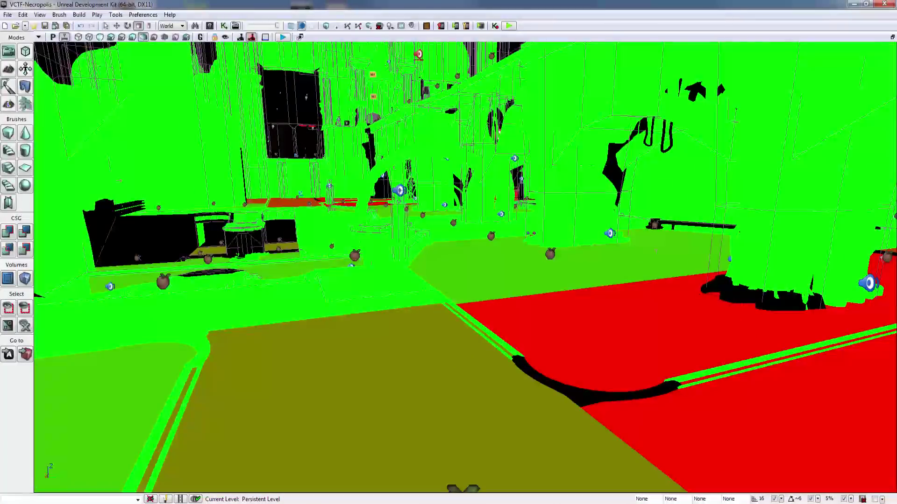
# Switch the viewport to Texture Density and inspect the pool, stairs and plaza floor
pyautogui.click(156, 38)
pyautogui.moveTo(421, 261); pyautogui.dragTo(402, 257)
pyautogui.moveTo(401, 257); pyautogui.dragTo(403, 299, button='right')
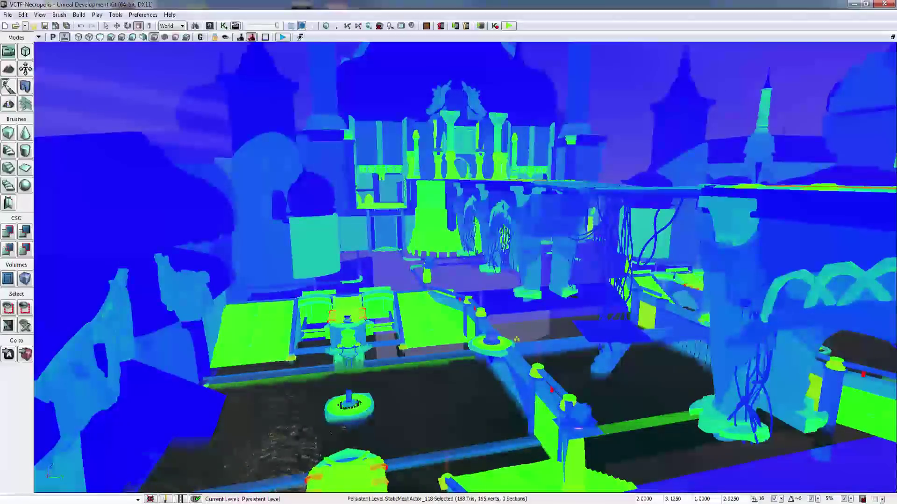
pyautogui.moveTo(403, 300)
pyautogui.mouseDown(button='right')
pyautogui.moveTo(416, 308)
pyautogui.moveTo(406, 313)
pyautogui.moveTo(411, 302)
pyautogui.mouseUp(button='right')
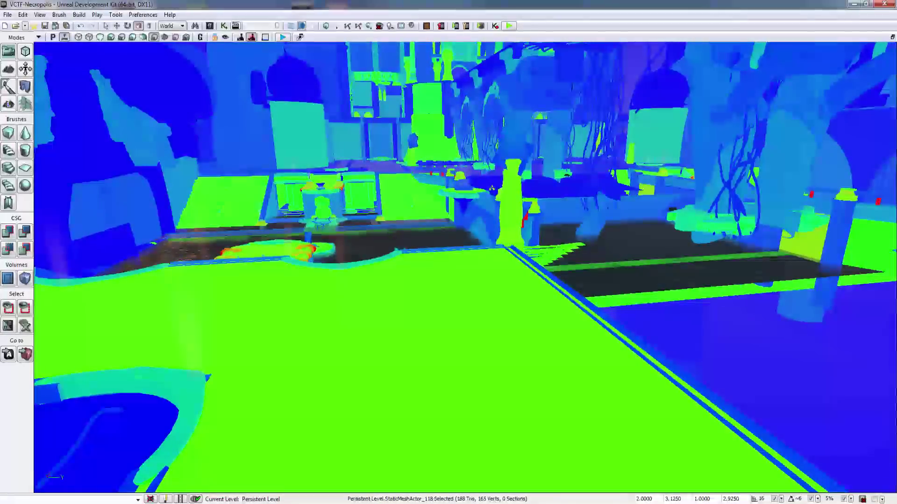
# Switch the viewport to Shader Complexity and inspect the temple, bridge and ground surfaces up close
pyautogui.click(165, 37)
pyautogui.moveTo(406, 304); pyautogui.dragTo(410, 295, button='right')
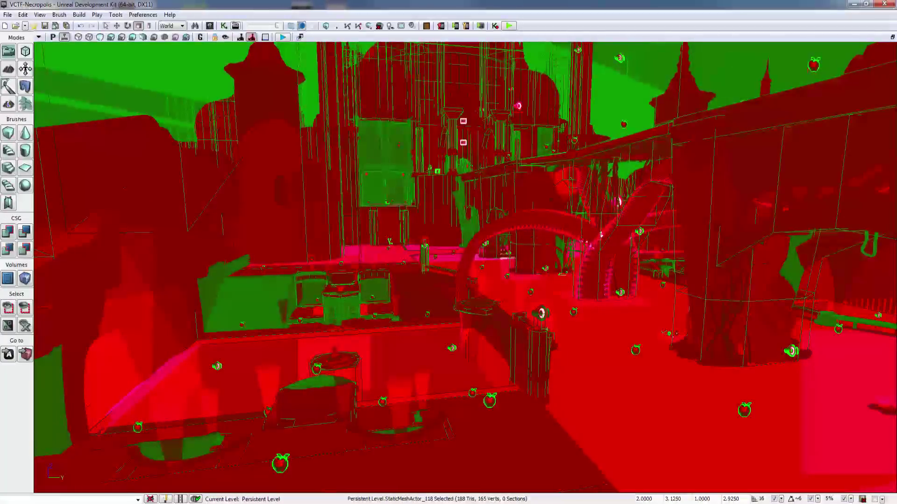
pyautogui.moveTo(467, 281); pyautogui.dragTo(457, 238, button='right')
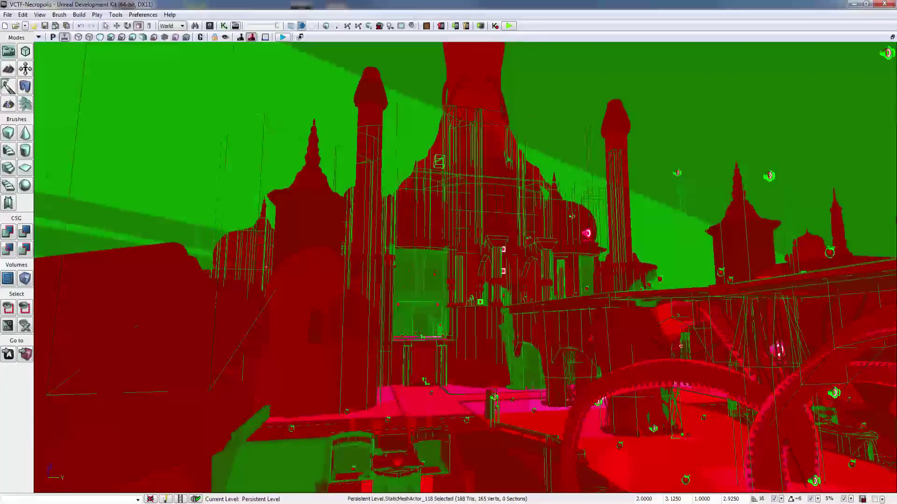
pyautogui.moveTo(456, 238); pyautogui.dragTo(446, 257, button='right')
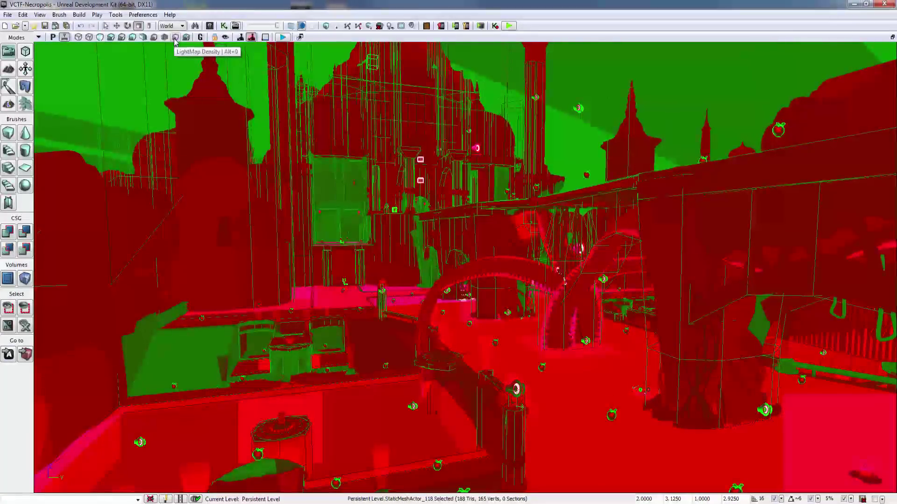
pyautogui.moveTo(401, 243); pyautogui.dragTo(345, 246, button='right')
pyautogui.moveTo(465, 267); pyautogui.dragTo(532, 280, button='right')
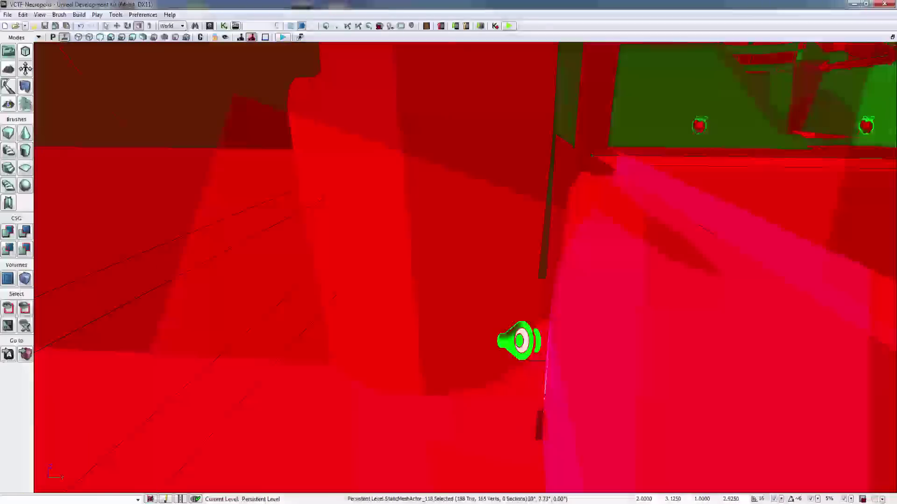
pyautogui.moveTo(466, 267); pyautogui.dragTo(504, 322, button='right')
# Examine the arches and plaza in LightMap Density mode and close the Density Rendering Options
pyautogui.moveTo(465, 267); pyautogui.dragTo(514, 255, button='right')
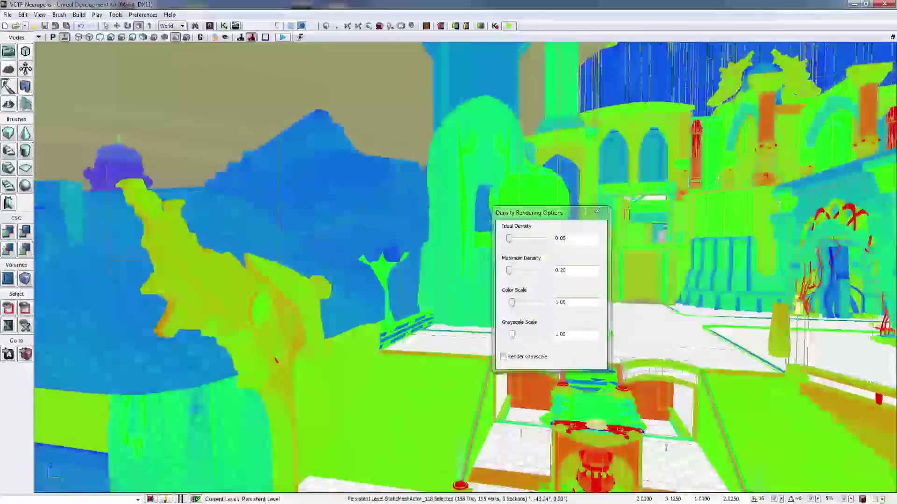
pyautogui.moveTo(327, 266); pyautogui.dragTo(609, 282, button='right')
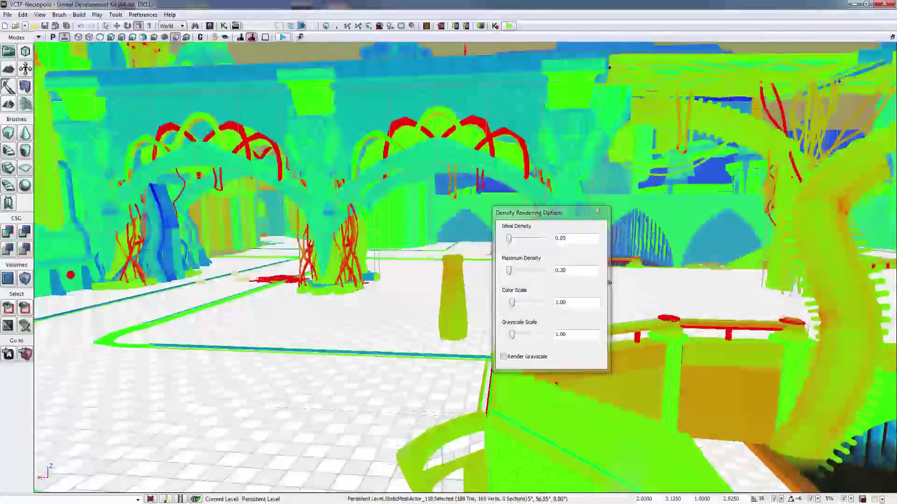
pyautogui.moveTo(484, 308); pyautogui.dragTo(327, 323, button='right')
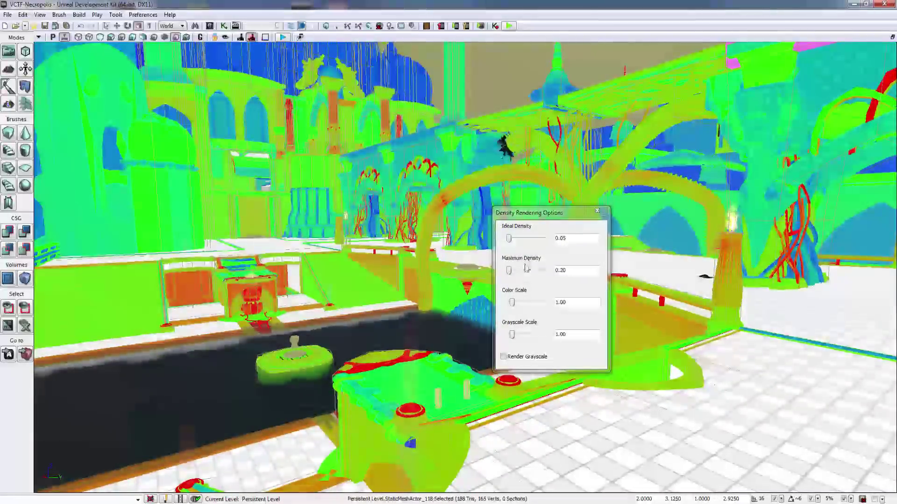
pyautogui.click(597, 211)
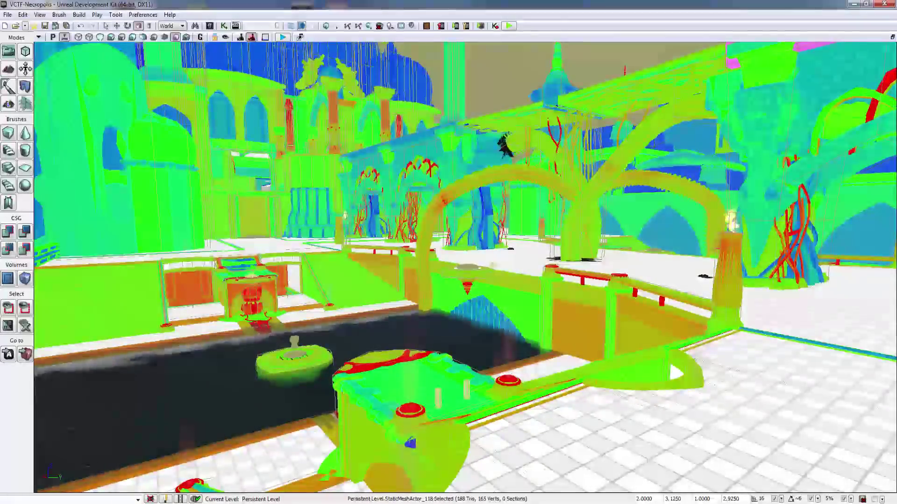
pyautogui.moveTo(465, 267); pyautogui.dragTo(416, 245, button='right')
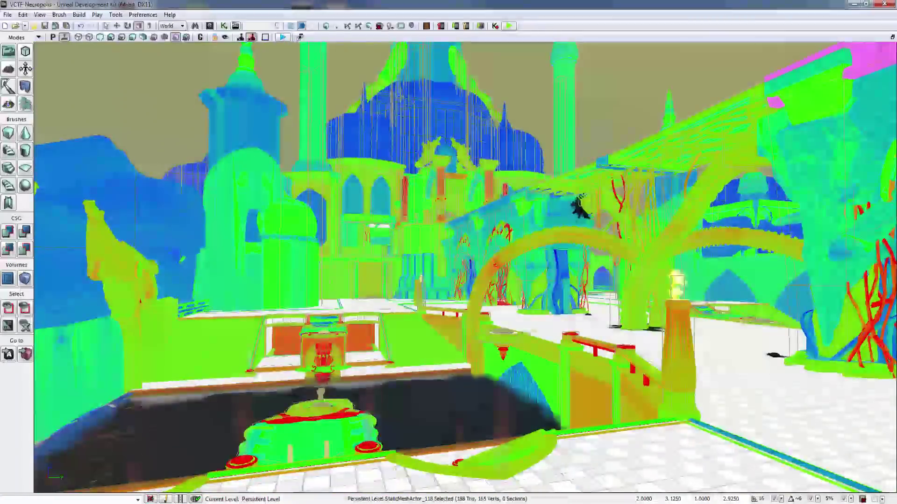
# Display the level in Lighting Only with Texel Density, return to Lit mode, and look around the plaza
pyautogui.click(188, 40)
pyautogui.moveTo(448, 262)
pyautogui.mouseDown(button='right')
pyautogui.moveTo(397, 238)
pyautogui.moveTo(440, 277)
pyautogui.mouseUp(button='right')
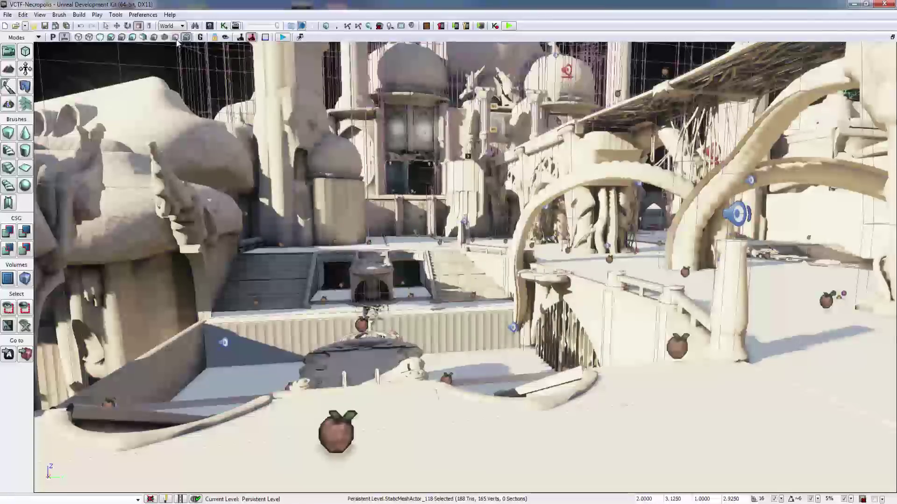
pyautogui.moveTo(448, 266); pyautogui.dragTo(673, 168, button='right')
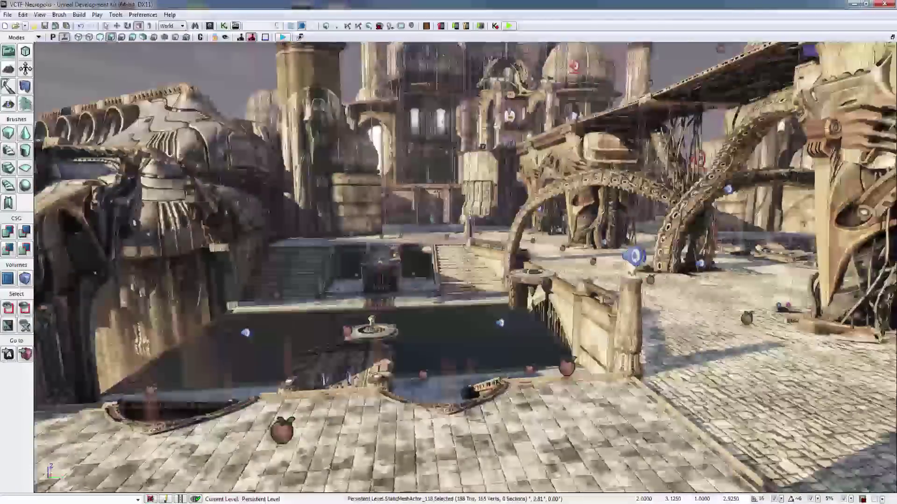
pyautogui.moveTo(205, 79); pyautogui.dragTo(226, 79, button='right')
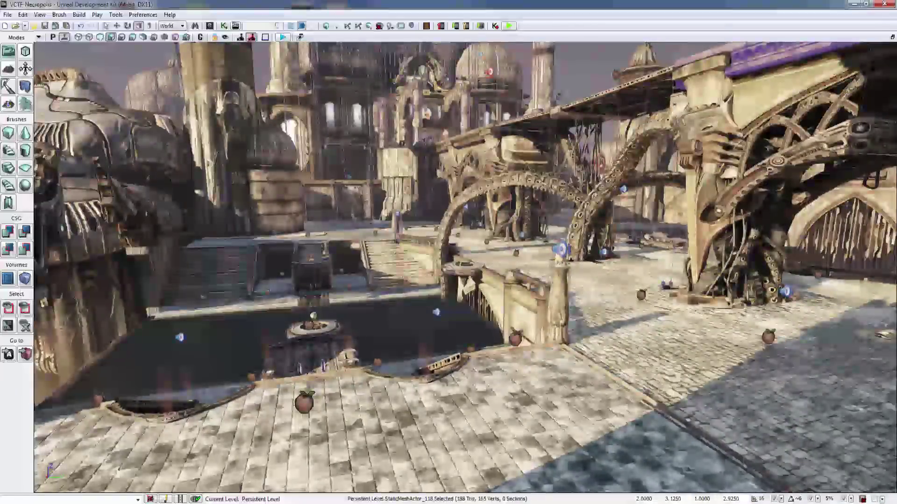
# Toggle Game View on and off while looking around the pool, temple and plaza
pyautogui.click(200, 39)
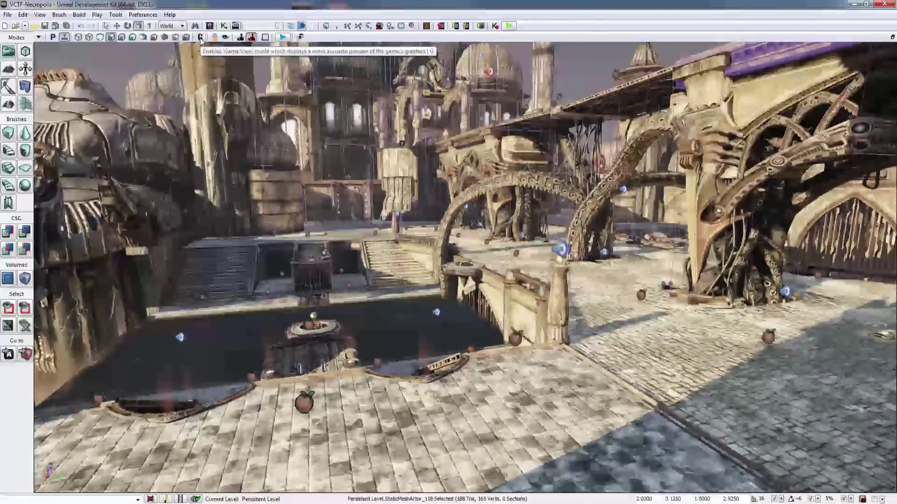
pyautogui.moveTo(220, 84); pyautogui.dragTo(192, 74, button='right')
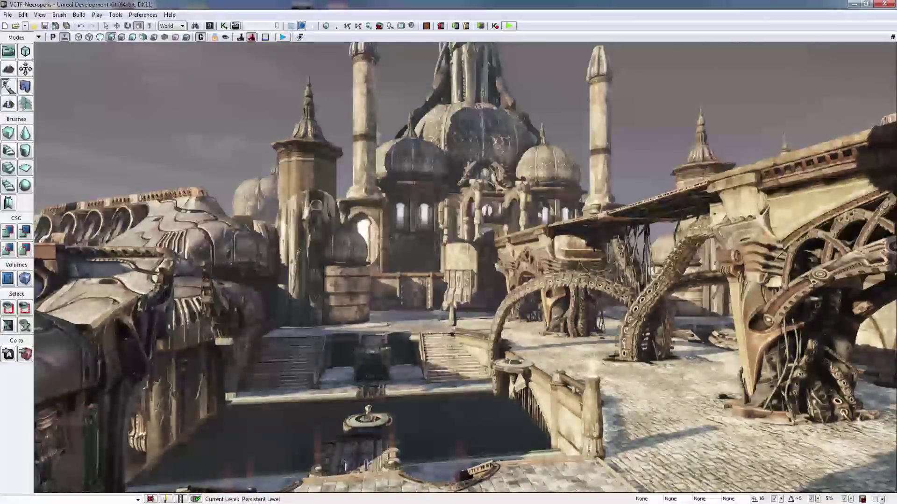
pyautogui.click(201, 37)
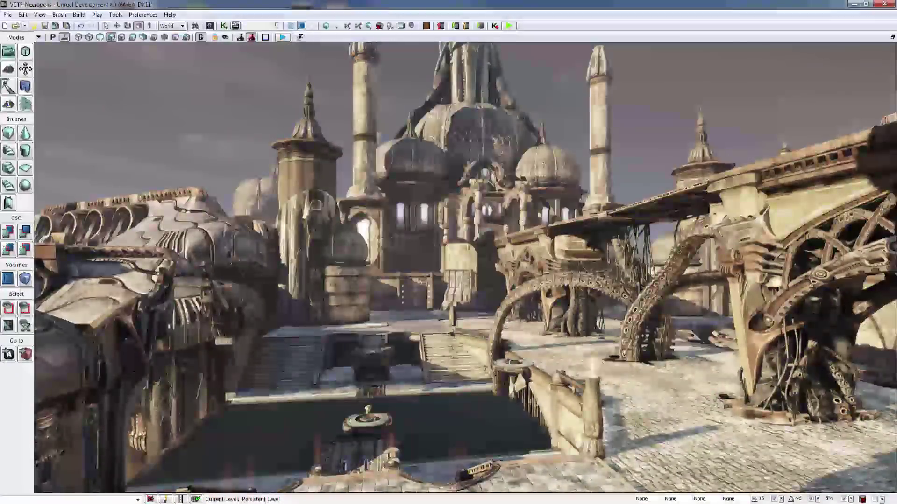
pyautogui.moveTo(352, 177); pyautogui.dragTo(285, 131, button='right')
pyautogui.click(200, 37)
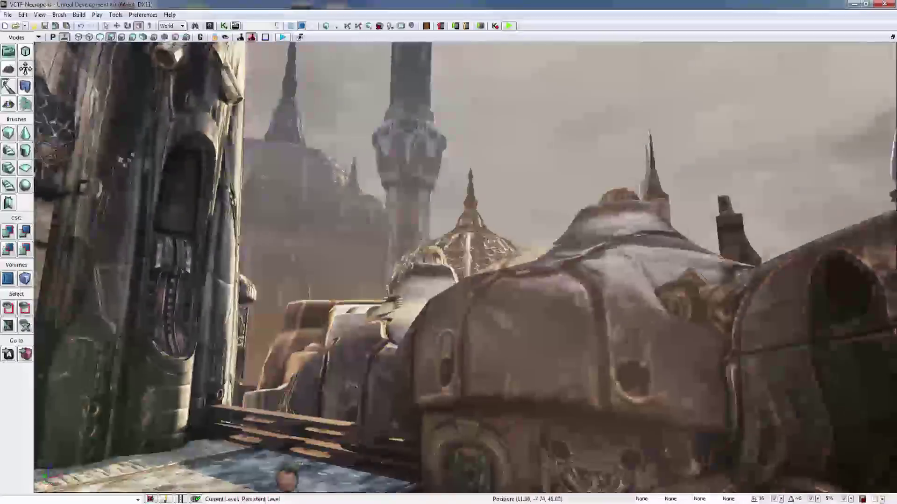
pyautogui.moveTo(285, 131); pyautogui.dragTo(289, 129, button='right')
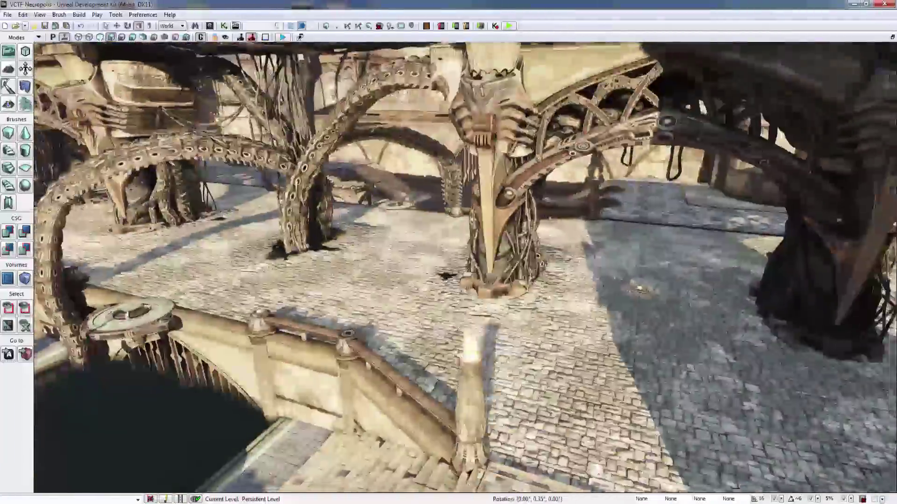
pyautogui.moveTo(289, 129); pyautogui.dragTo(276, 132, button='right')
pyautogui.press('g')
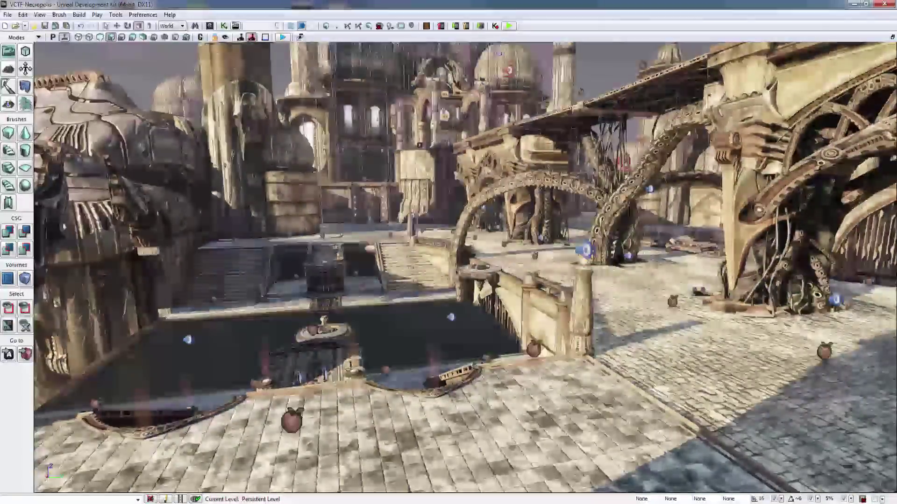
# Toggle Lock Viewport on the perspective view and try moving the camera over the pool
pyautogui.click(216, 38)
pyautogui.moveTo(448, 266); pyautogui.dragTo(440, 232, button='right')
pyautogui.press('s')
pyautogui.press('w')
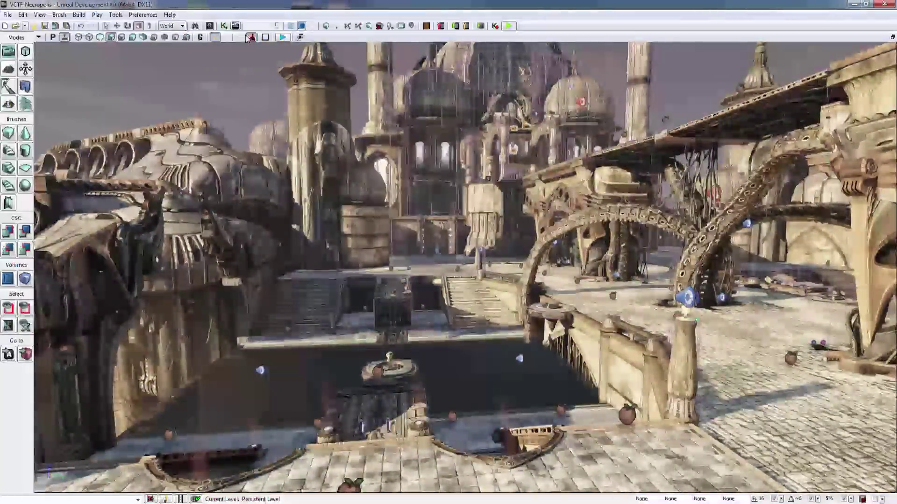
# Restore the four-viewport layout and toggle Lock Viewport on the Top view while moving the Side and perspective views
pyautogui.click(892, 37)
pyautogui.moveTo(378, 173); pyautogui.dragTo(575, 302)
pyautogui.click(645, 266)
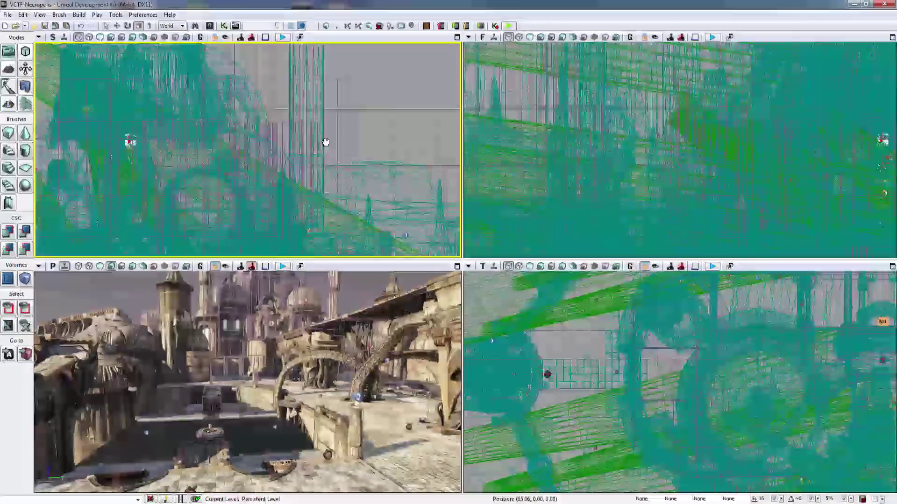
pyautogui.moveTo(324, 140); pyautogui.dragTo(383, 181)
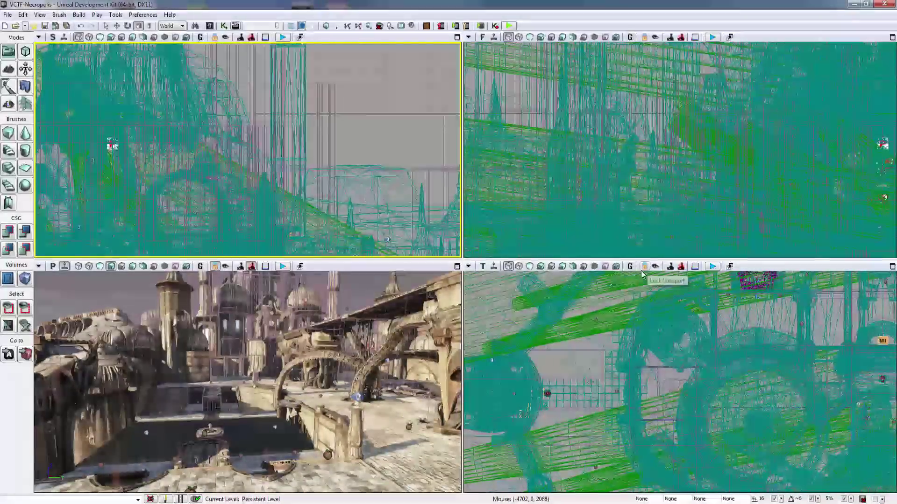
pyautogui.moveTo(248, 373); pyautogui.dragTo(226, 265)
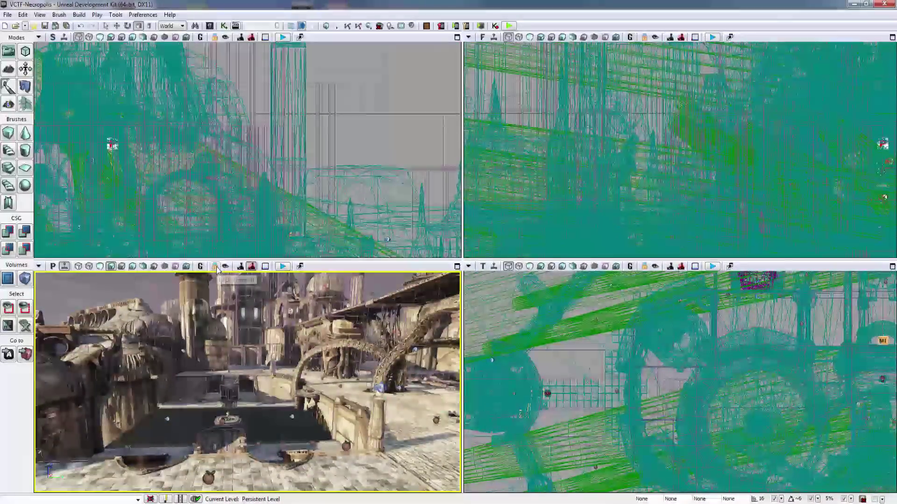
# Maximize the perspective viewport and reposition the large tentacle mesh beside the plaza arches with Lock Selected Actors to Camera
pyautogui.click(457, 266)
pyautogui.moveTo(434, 261); pyautogui.dragTo(516, 292, button='right')
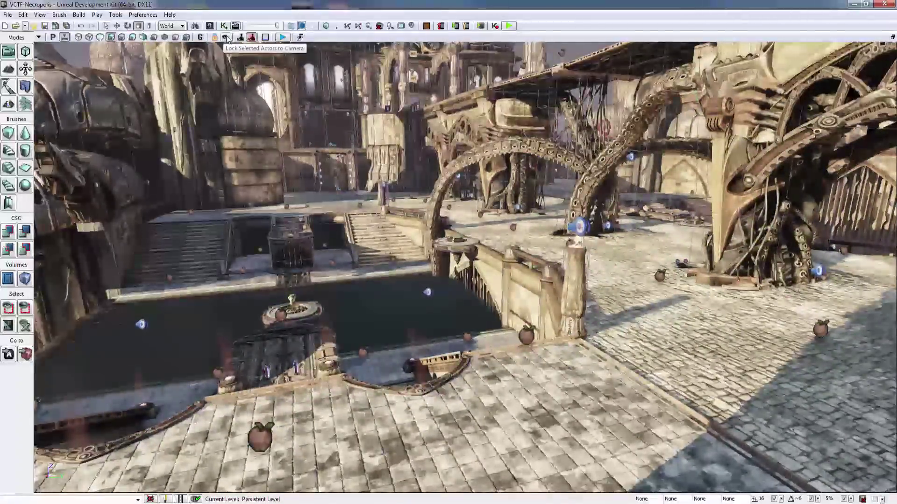
pyautogui.moveTo(434, 262); pyautogui.dragTo(420, 244, button='right')
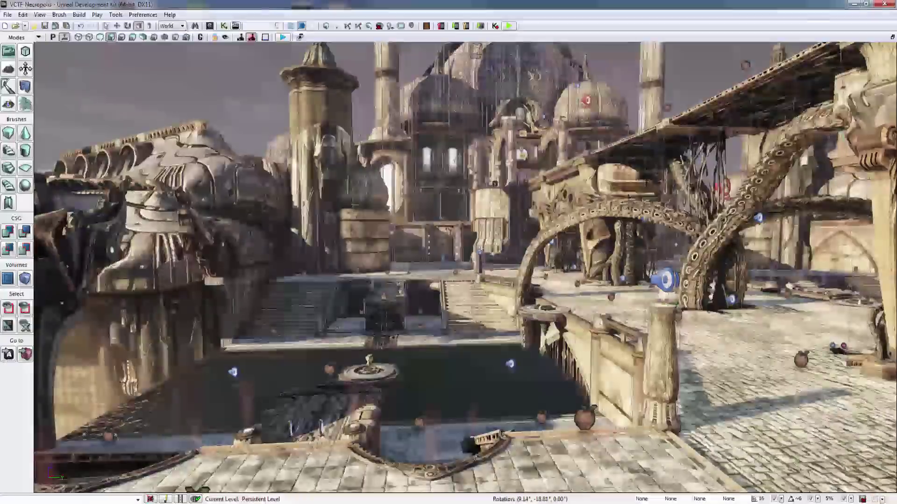
pyautogui.moveTo(465, 267); pyautogui.dragTo(512, 278, button='right')
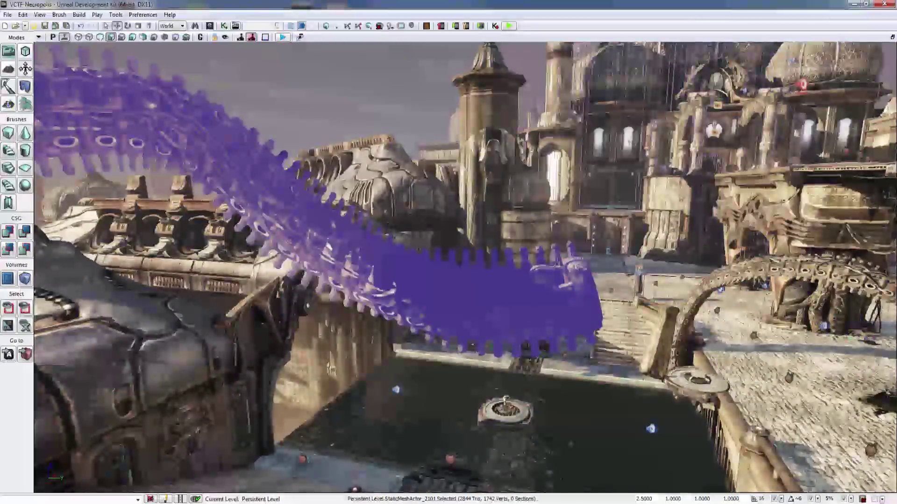
pyautogui.click(662, 338)
pyautogui.press('Escape')
# Look over the plaza and distant towers in Squint Mode, turn the mode off, and inspect the stairs and arches
pyautogui.moveTo(467, 271); pyautogui.dragTo(551, 290, button='right')
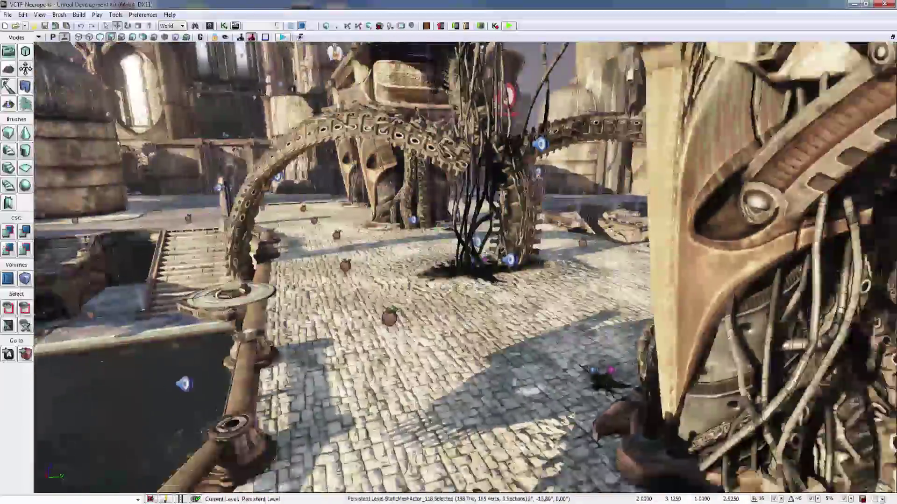
pyautogui.moveTo(465, 267); pyautogui.dragTo(449, 267, button='right')
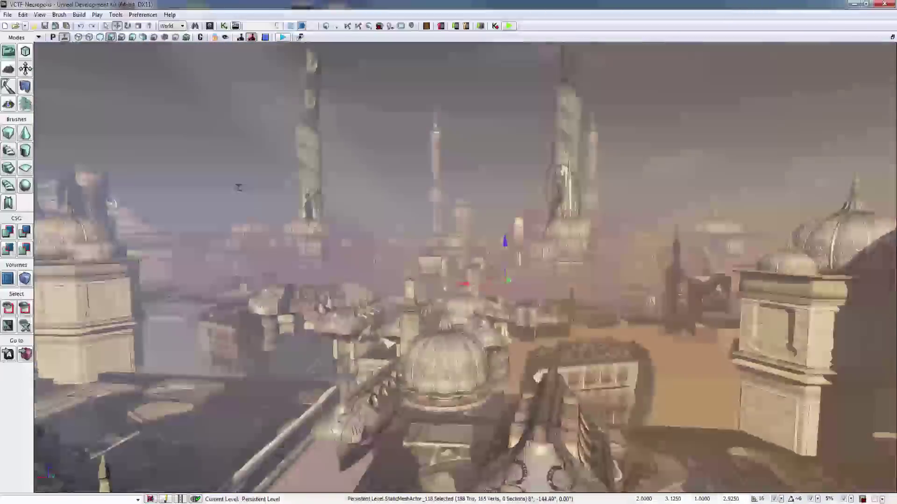
pyautogui.press('s')
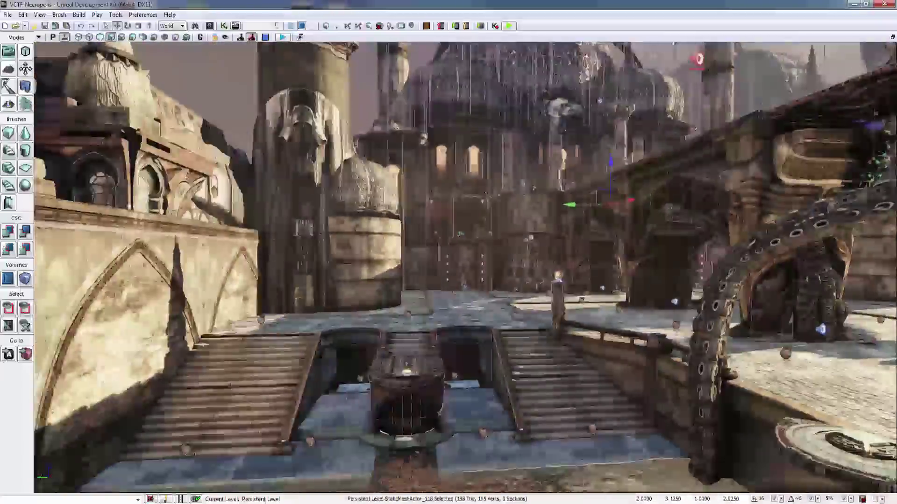
pyautogui.click(266, 37)
pyautogui.moveTo(284, 60); pyautogui.dragTo(434, 74, button='right')
pyautogui.press('w')
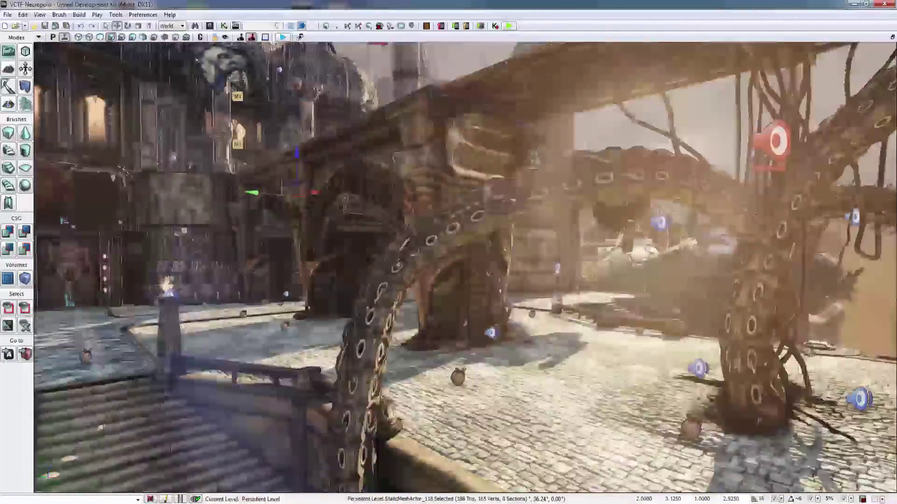
pyautogui.press('s')
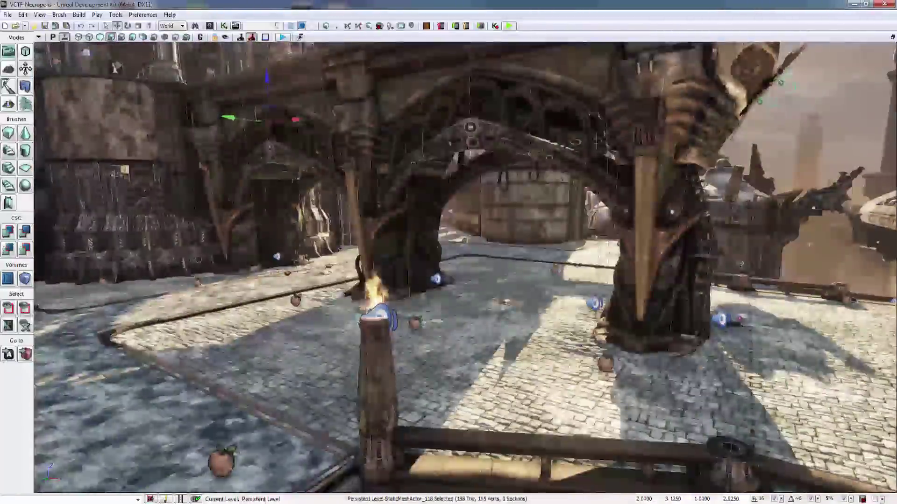
# Tear off a floating copy of the perspective viewport, reposition its window, and close it
pyautogui.click(283, 37)
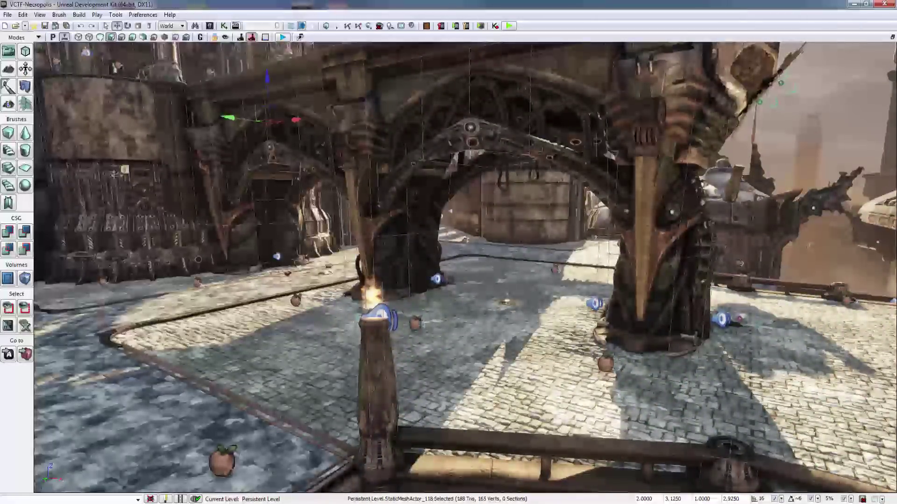
pyautogui.moveTo(448, 252); pyautogui.dragTo(429, 261, button='right')
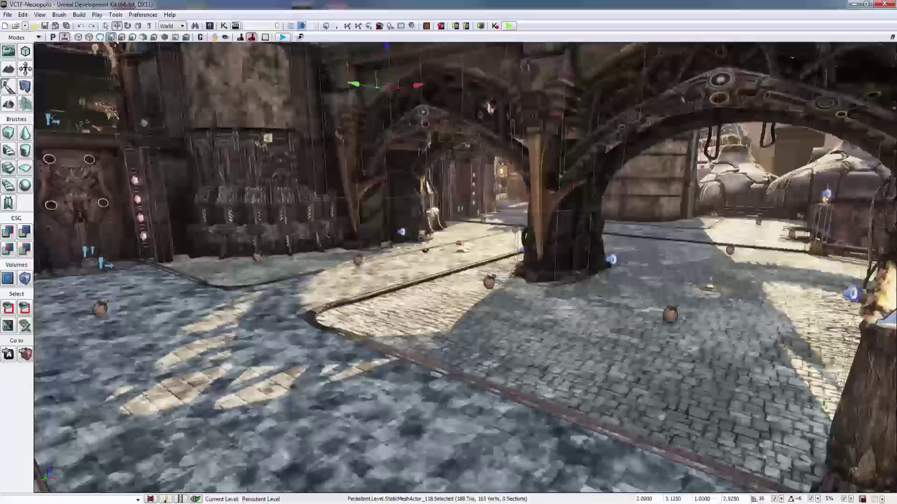
pyautogui.click(300, 37)
pyautogui.moveTo(725, 15); pyautogui.dragTo(736, 32)
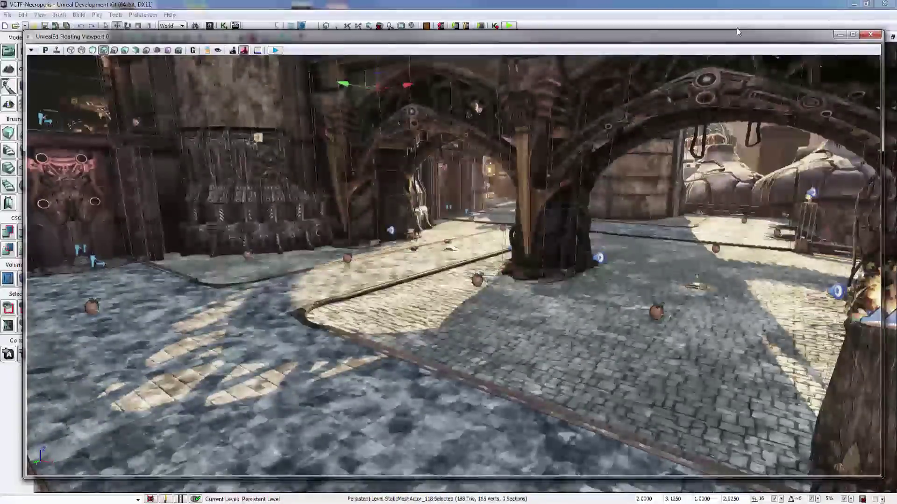
pyautogui.click(871, 35)
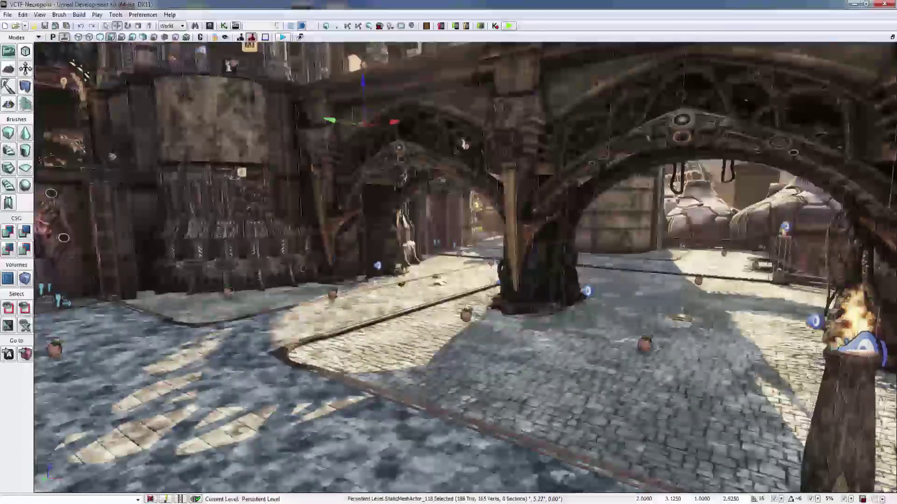
pyautogui.moveTo(465, 267)
pyautogui.mouseDown(button='right')
pyautogui.moveTo(462, 206)
pyautogui.moveTo(461, 308)
pyautogui.moveTo(458, 271)
pyautogui.mouseUp(button='right')
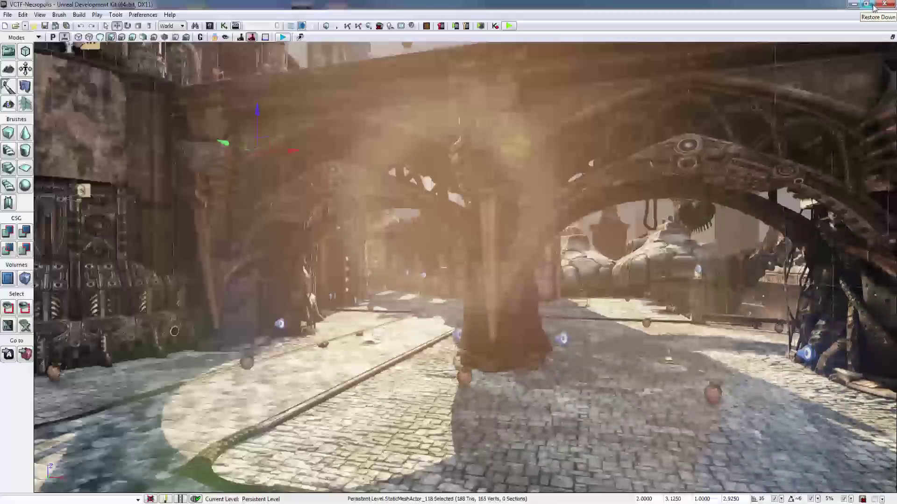
pyautogui.moveTo(465, 267); pyautogui.dragTo(664, 269, button='right')
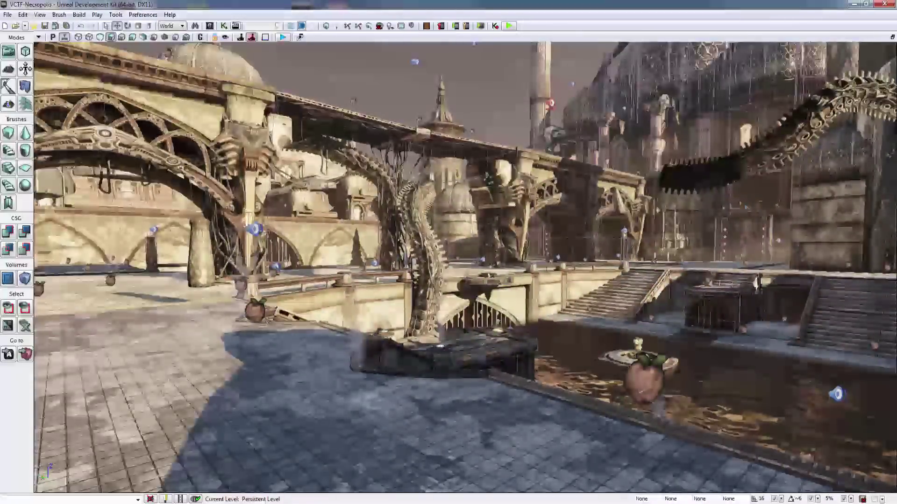
pyautogui.moveTo(465, 267)
pyautogui.mouseDown(button='right')
pyautogui.moveTo(407, 255)
pyautogui.moveTo(458, 261)
pyautogui.mouseUp(button='right')
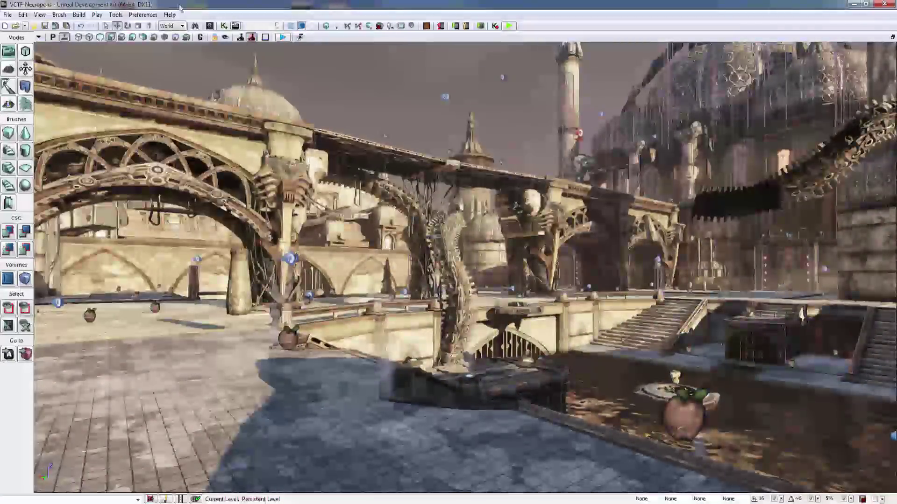
pyautogui.moveTo(448, 252)
pyautogui.mouseDown(button='right')
pyautogui.moveTo(374, 253)
pyautogui.moveTo(461, 252)
pyautogui.mouseUp(button='right')
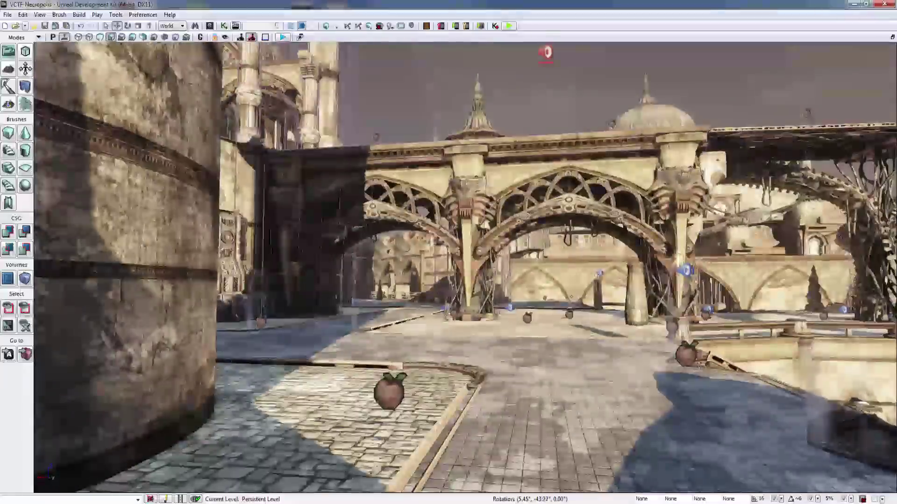
pyautogui.moveTo(465, 267); pyautogui.dragTo(550, 279, button='right')
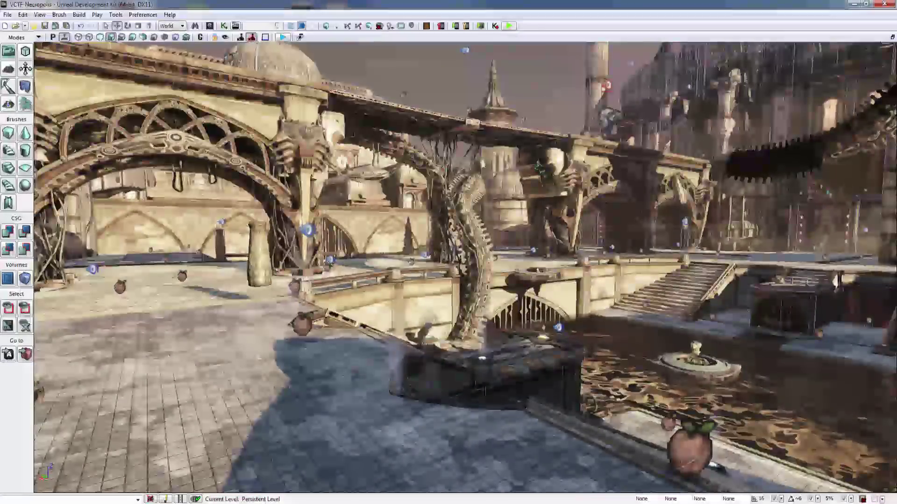